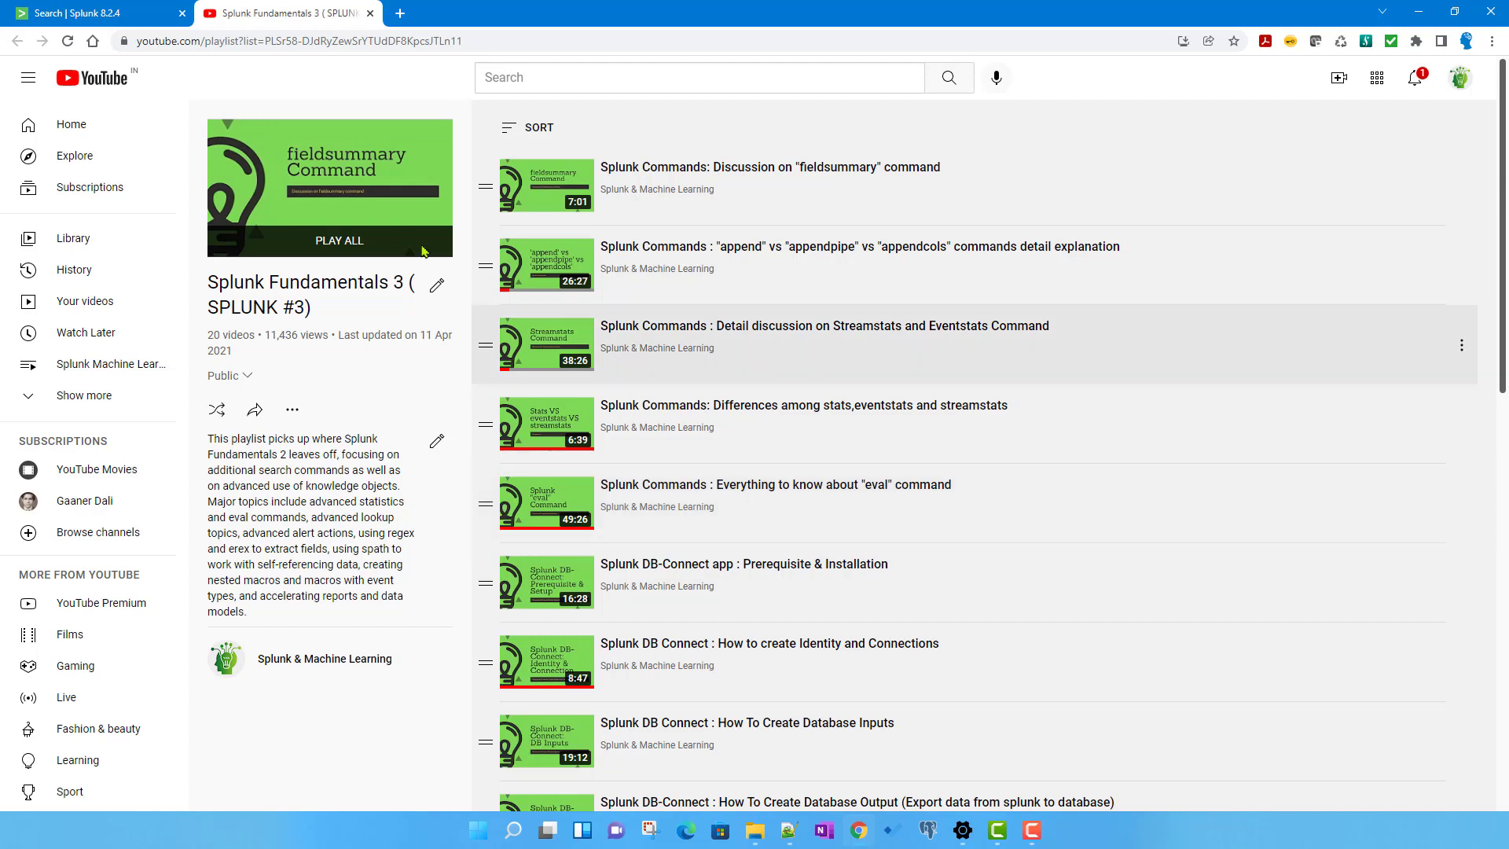
Switch to Notepad++ and examine the nested movies, genres and sci-fi JSON structure and its space travel and time travel arrays in data.txt.
{"action": "left_click", "coordinate": [788, 836]}
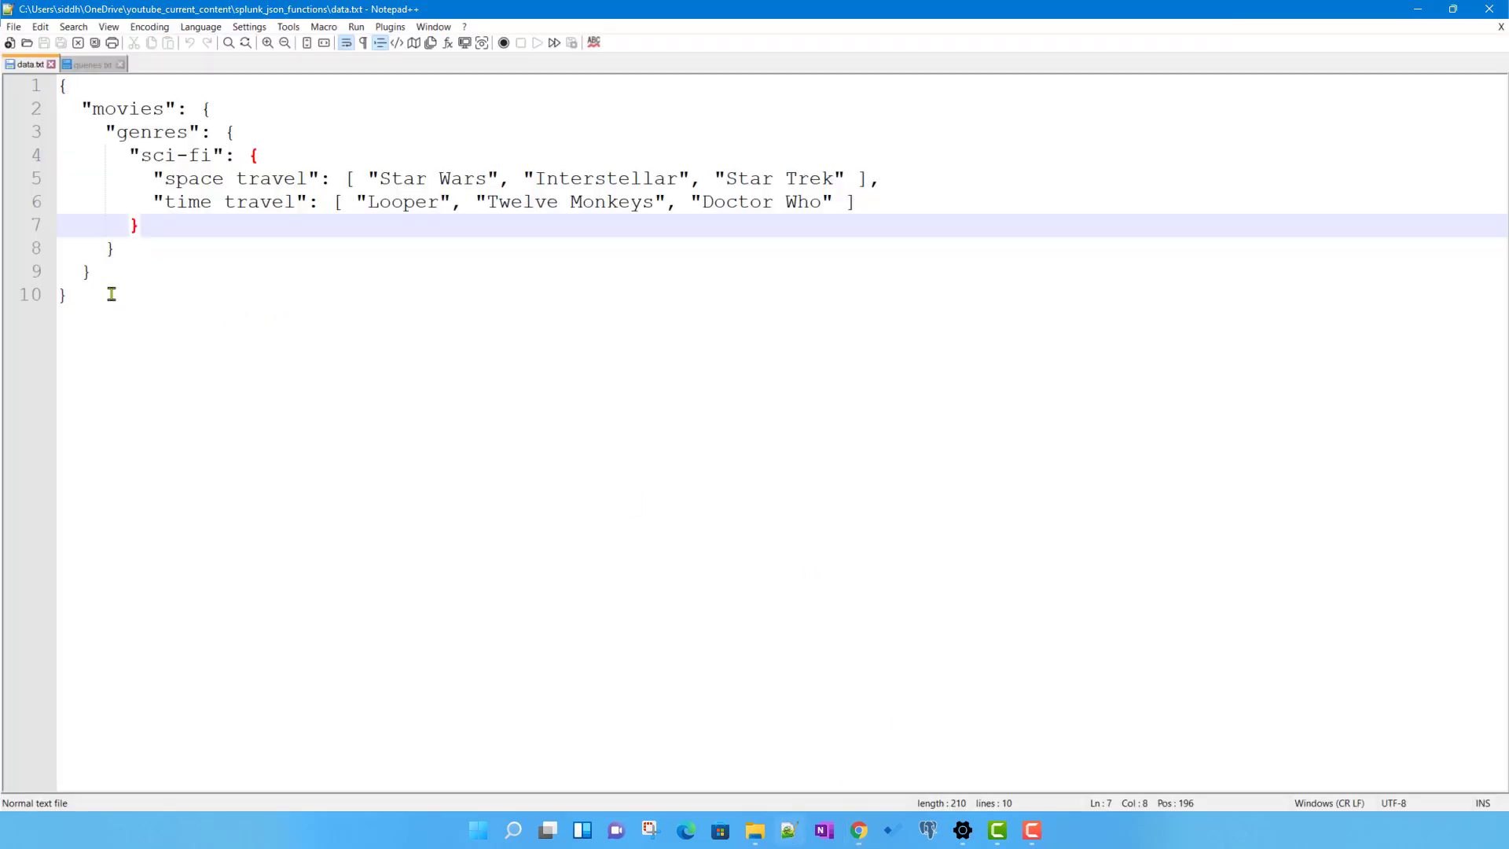
{"action": "left_click_drag", "start_coordinate": [79, 296], "coordinate": [63, 85]}
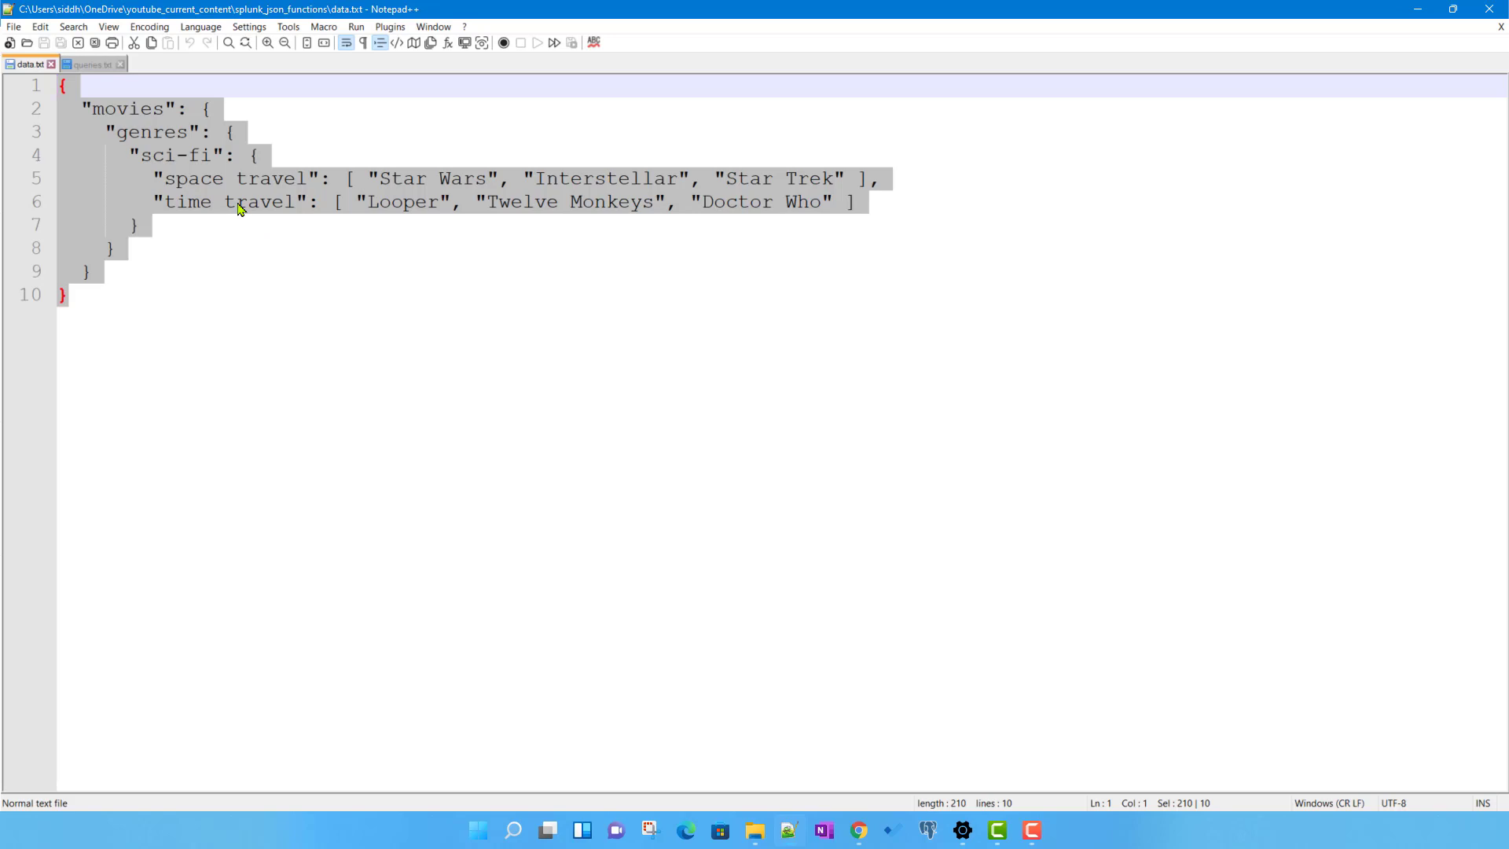
{"action": "left_click", "coordinate": [360, 269]}
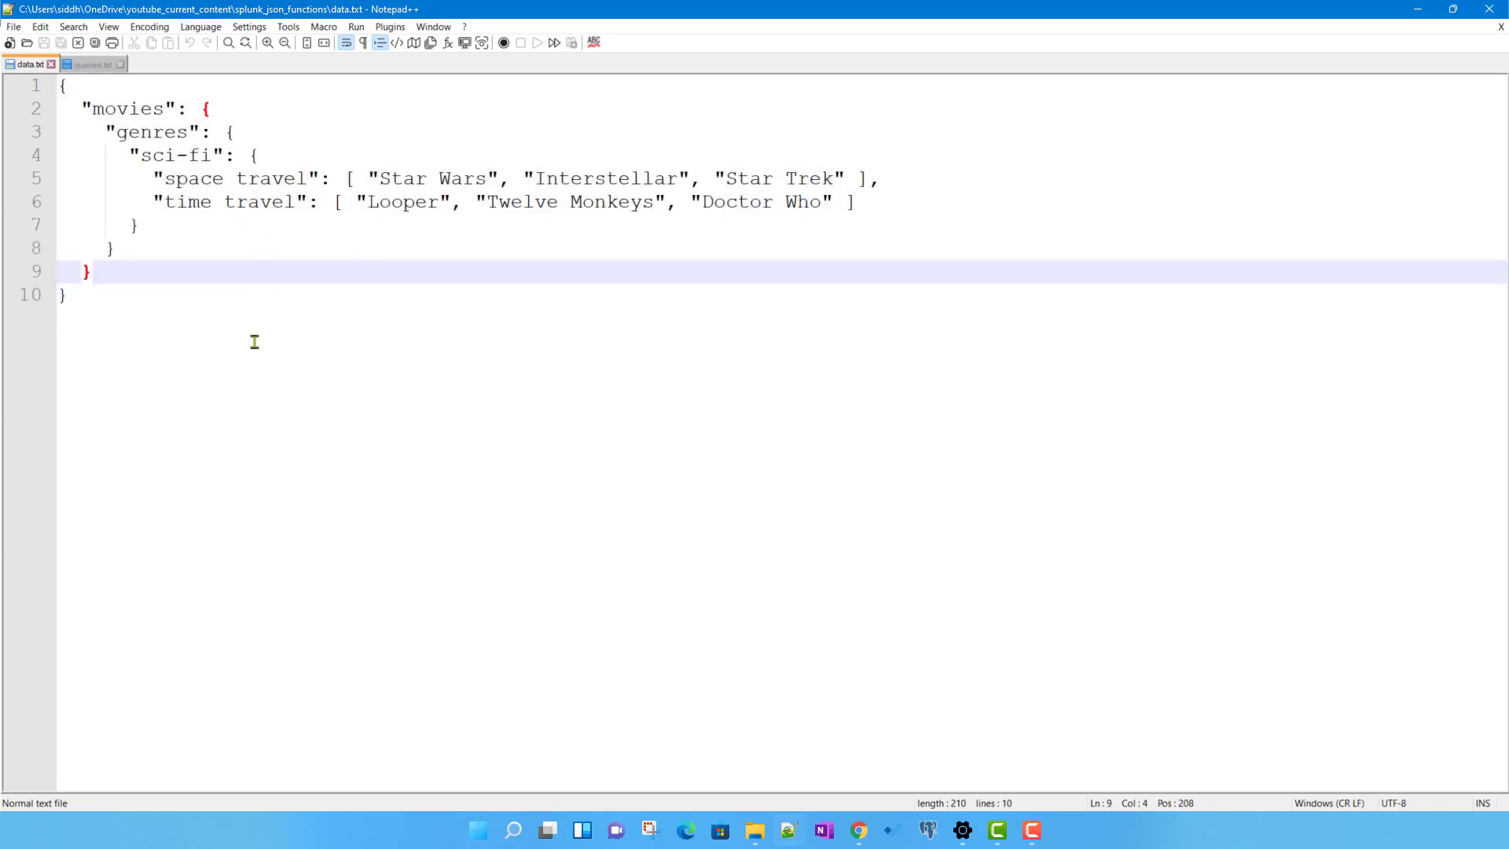
{"action": "double_click", "coordinate": [110, 111]}
{"action": "left_click", "coordinate": [140, 117]}
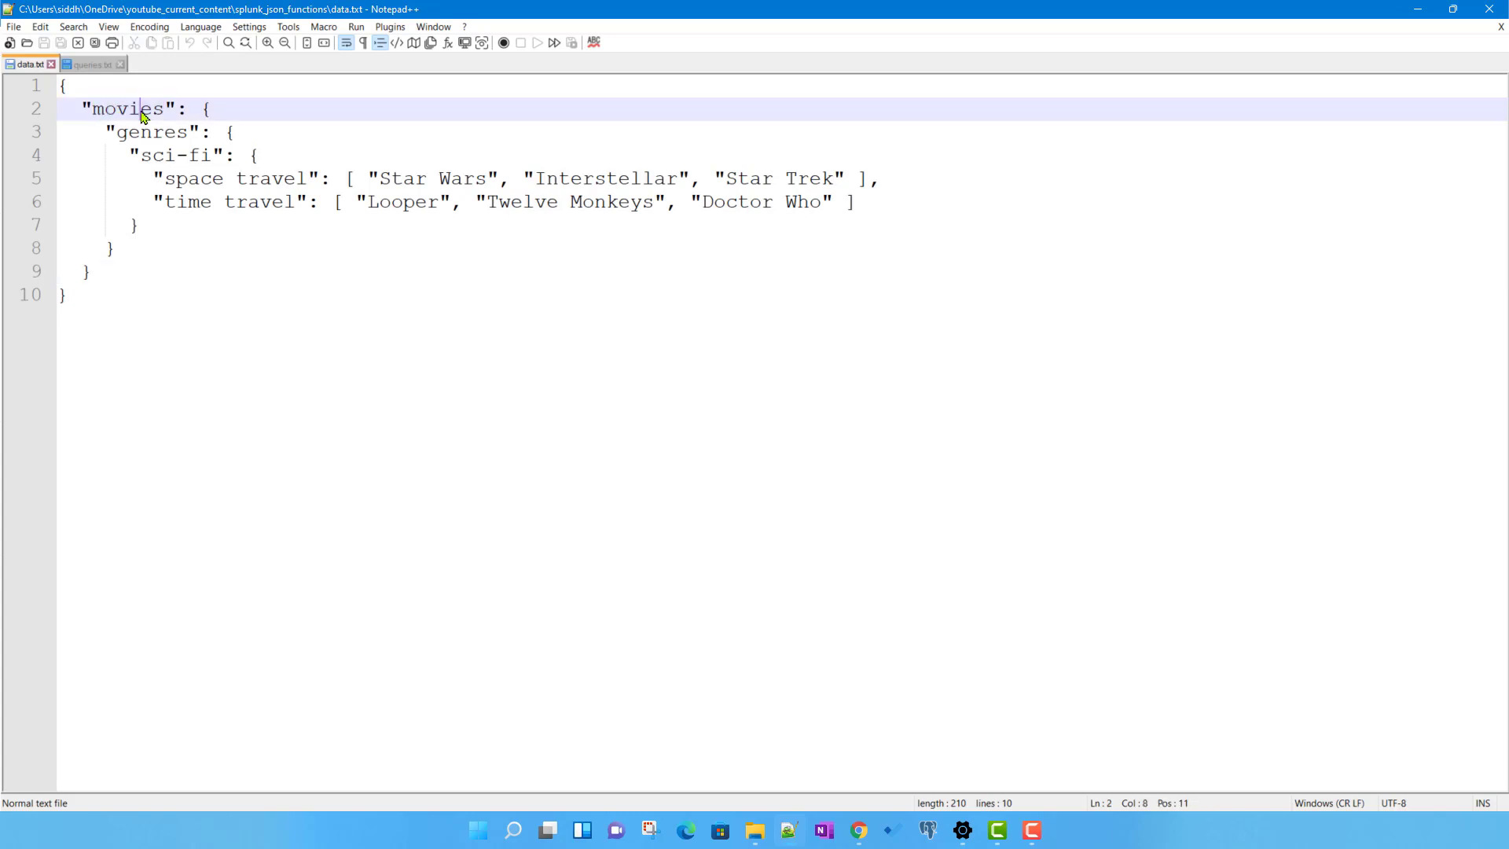
{"action": "double_click", "coordinate": [153, 132]}
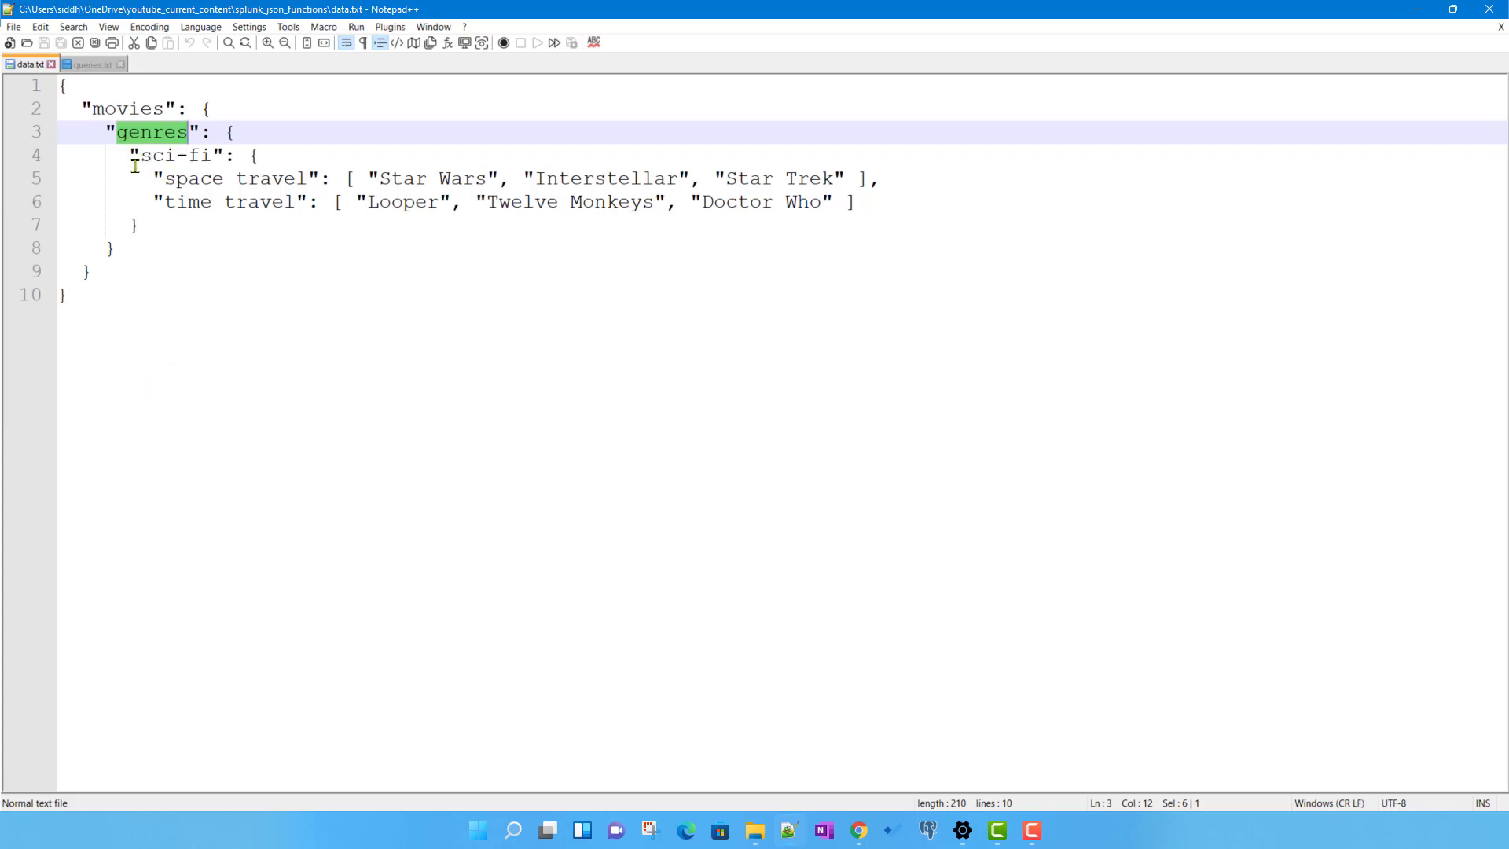
{"action": "left_click_drag", "start_coordinate": [130, 155], "coordinate": [224, 155]}
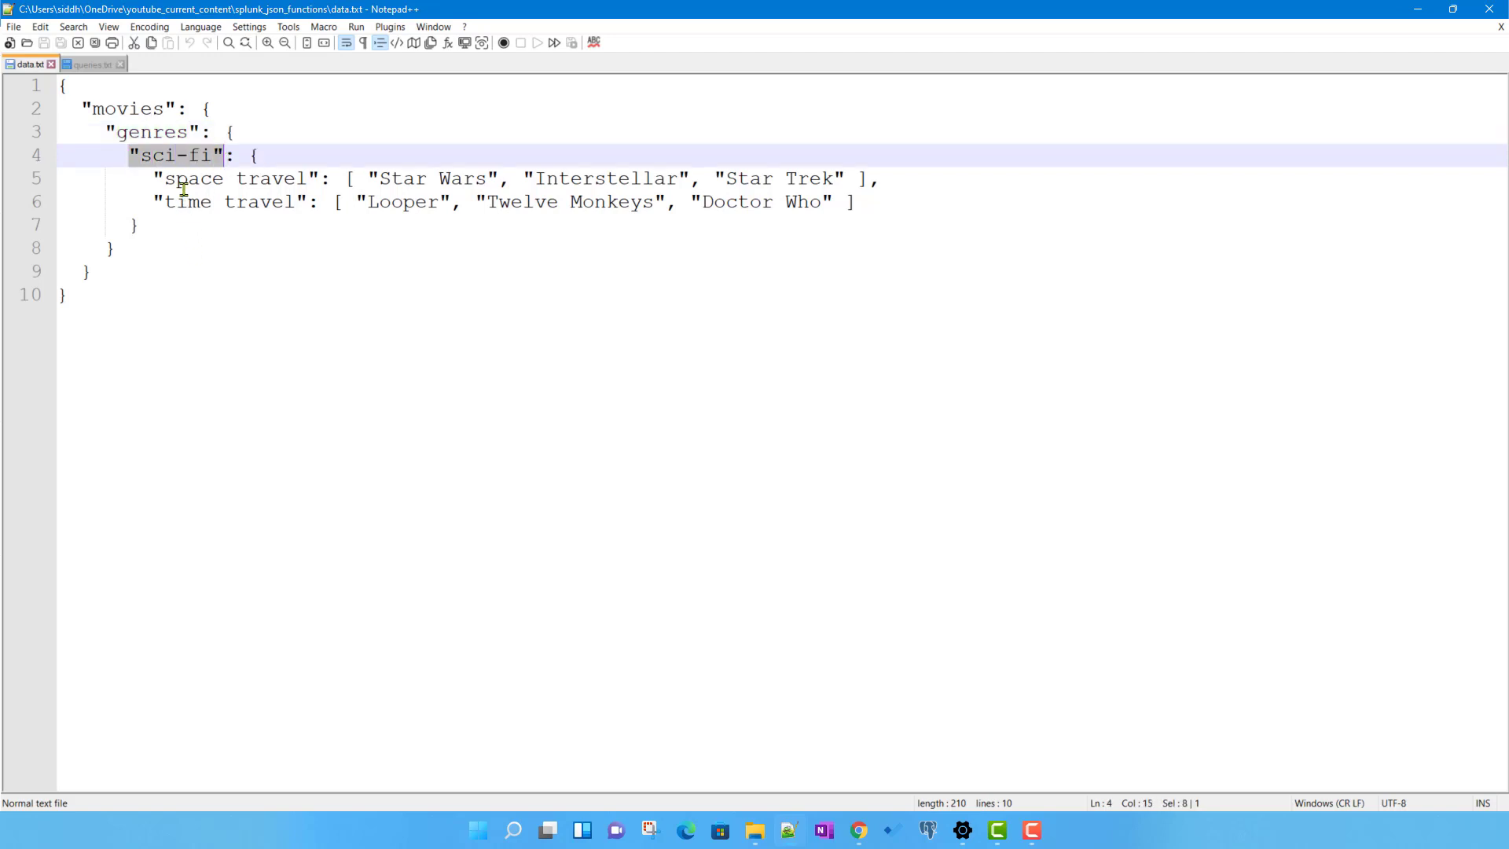
{"action": "left_click", "coordinate": [167, 162]}
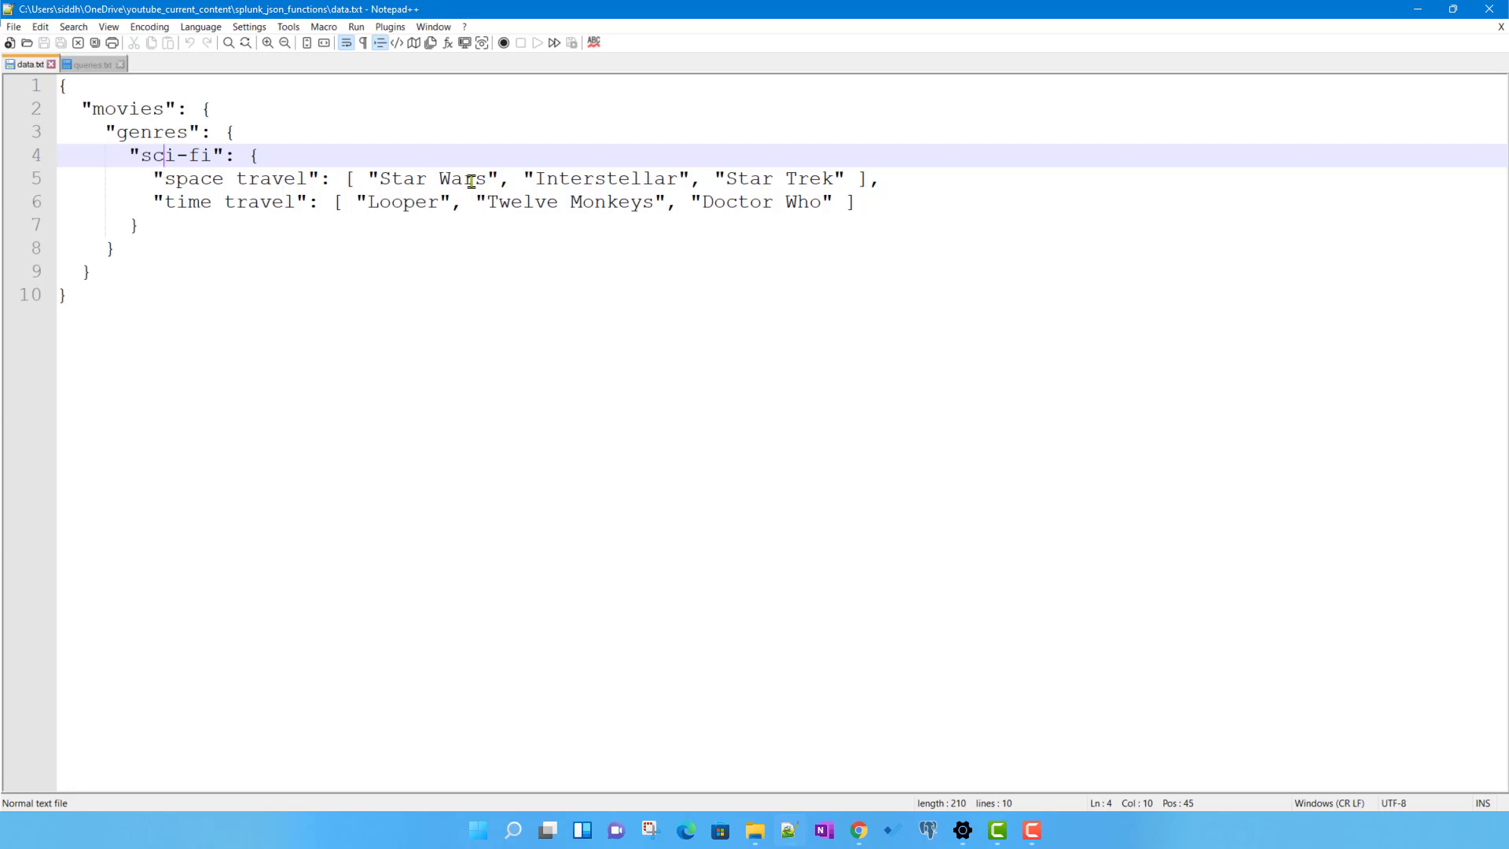
{"action": "left_click_drag", "start_coordinate": [369, 180], "coordinate": [834, 180]}
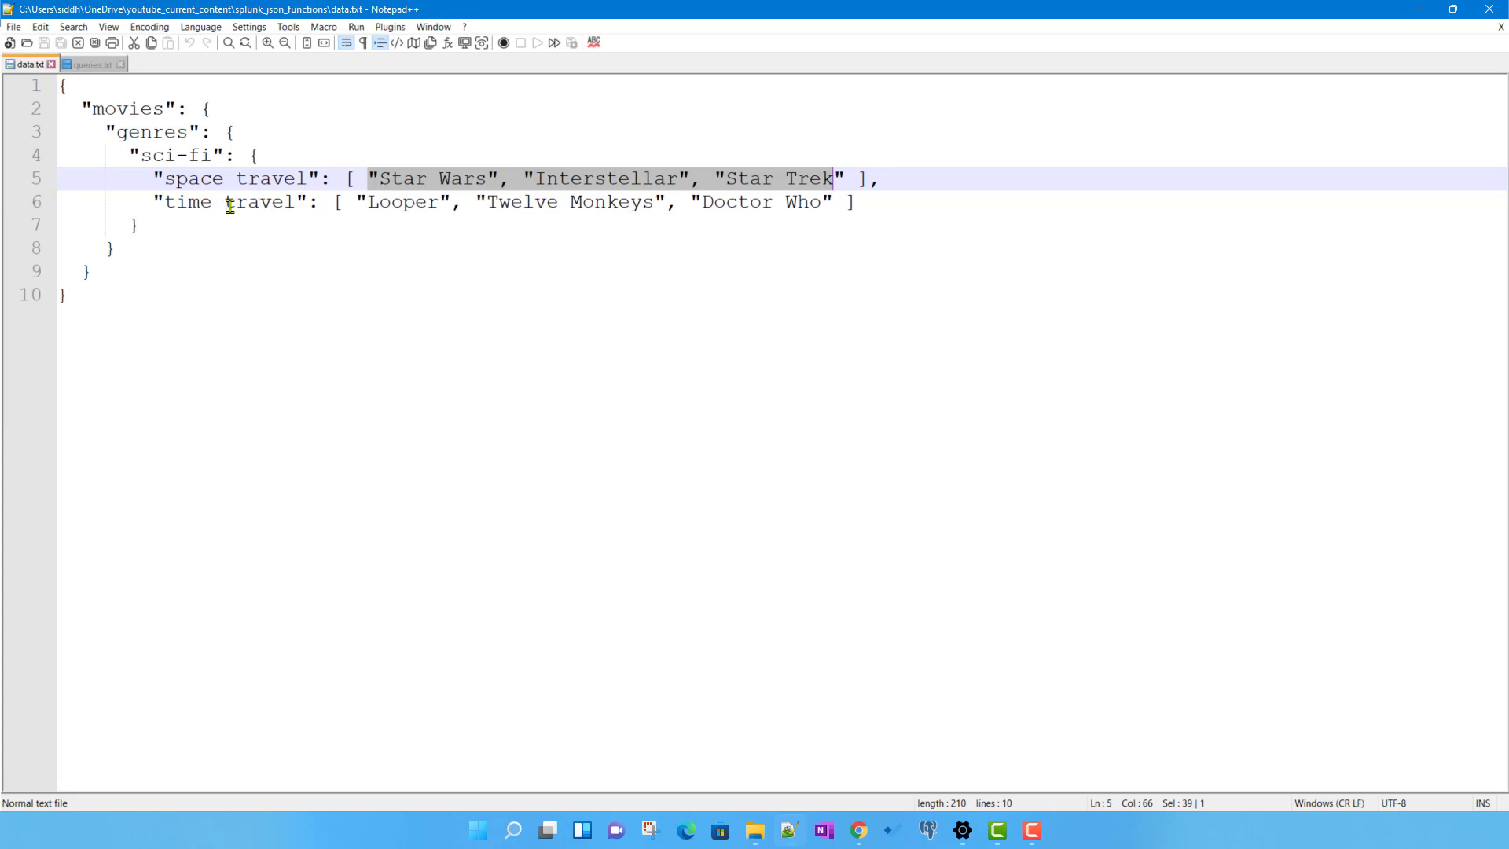
{"action": "left_click", "coordinate": [184, 206]}
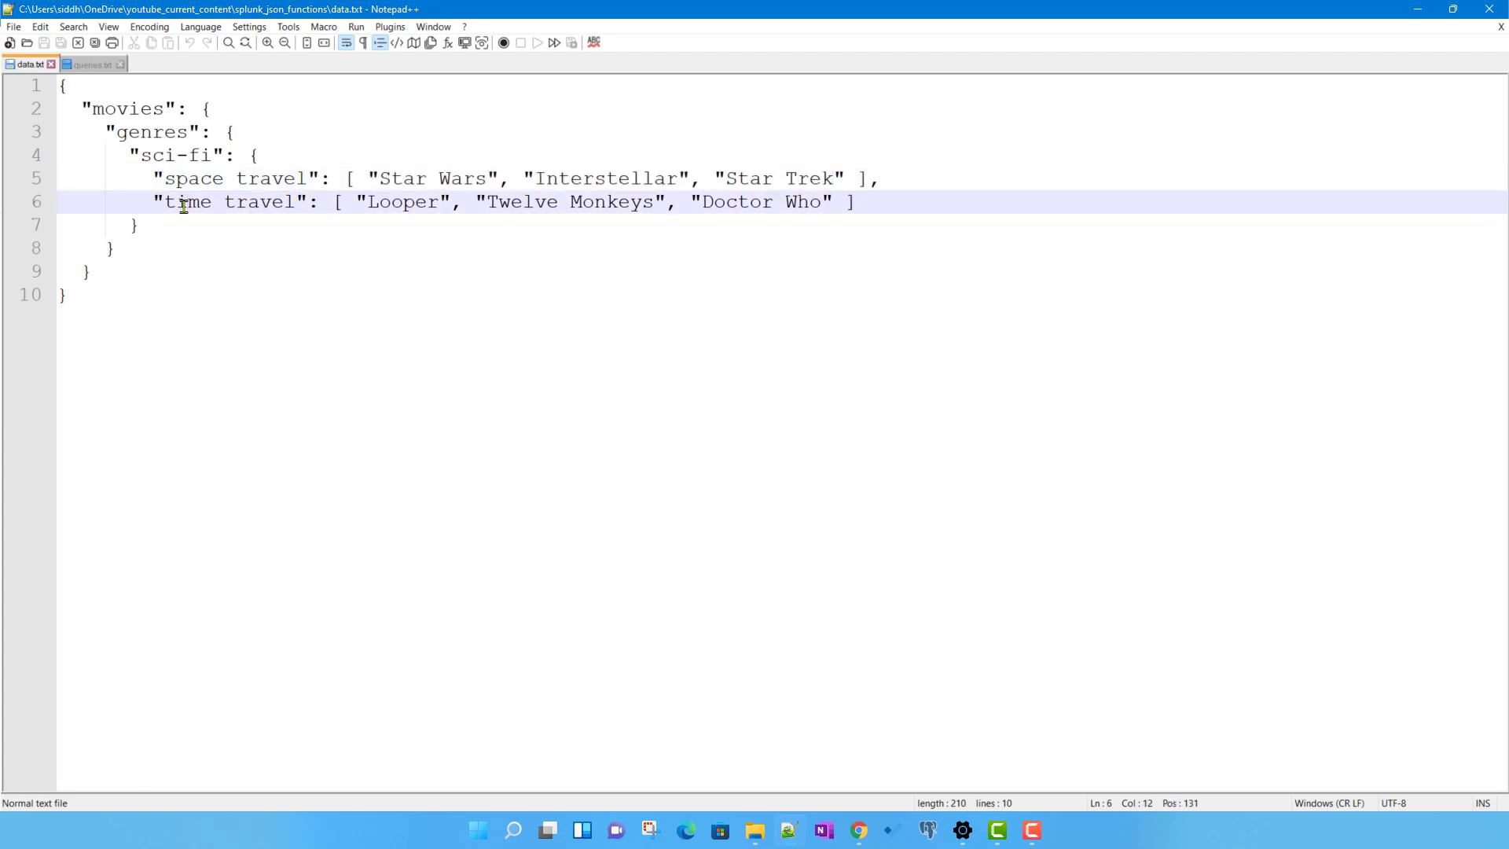
{"action": "left_click_drag", "start_coordinate": [94, 296], "coordinate": [49, 81]}
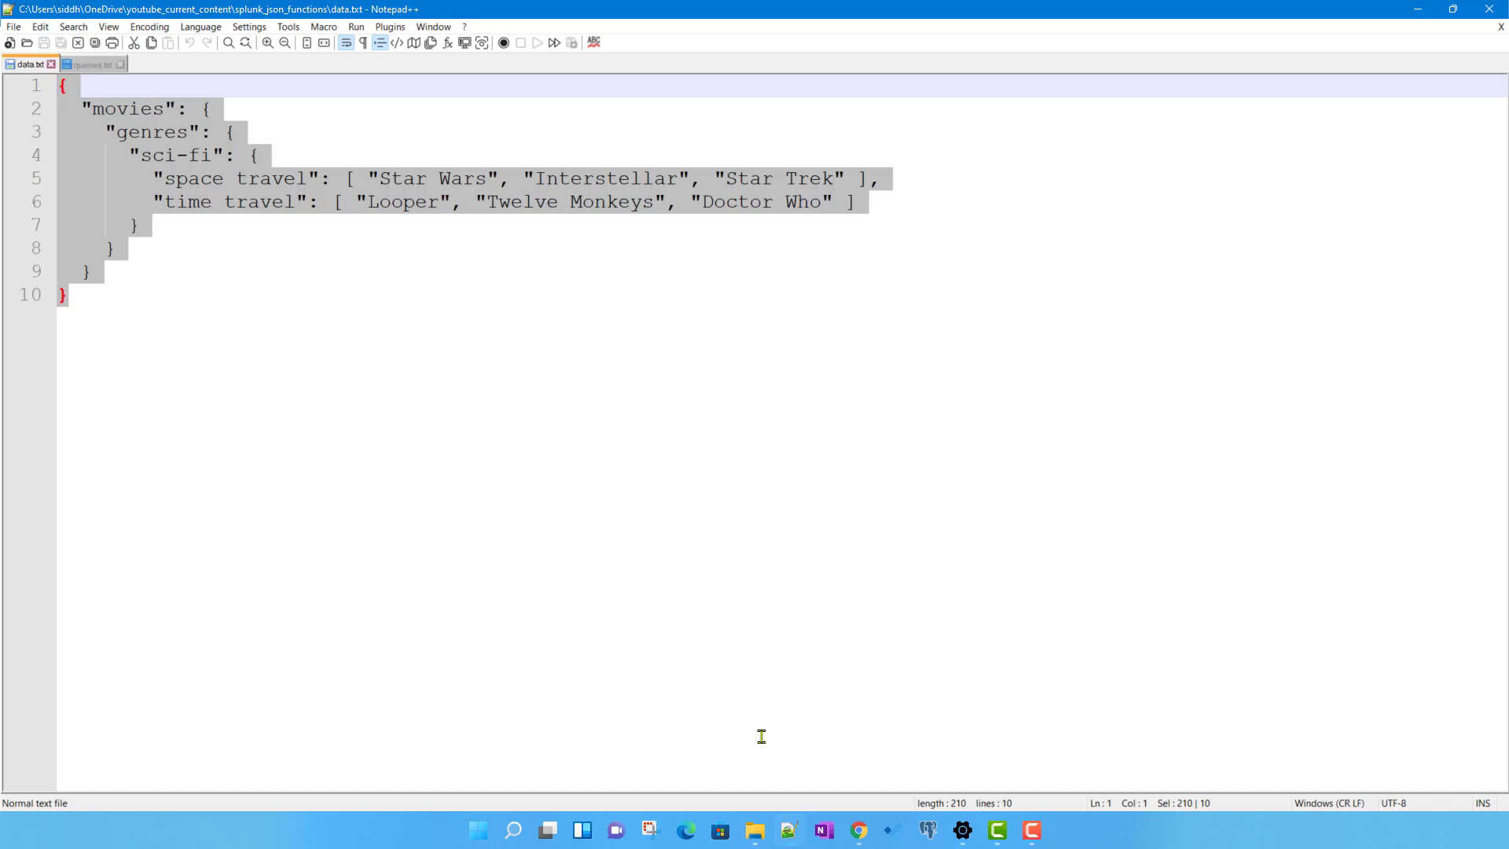
Switch to the Splunk search page in Chrome and run the search "| makeresults".
{"action": "left_click", "coordinate": [864, 838]}
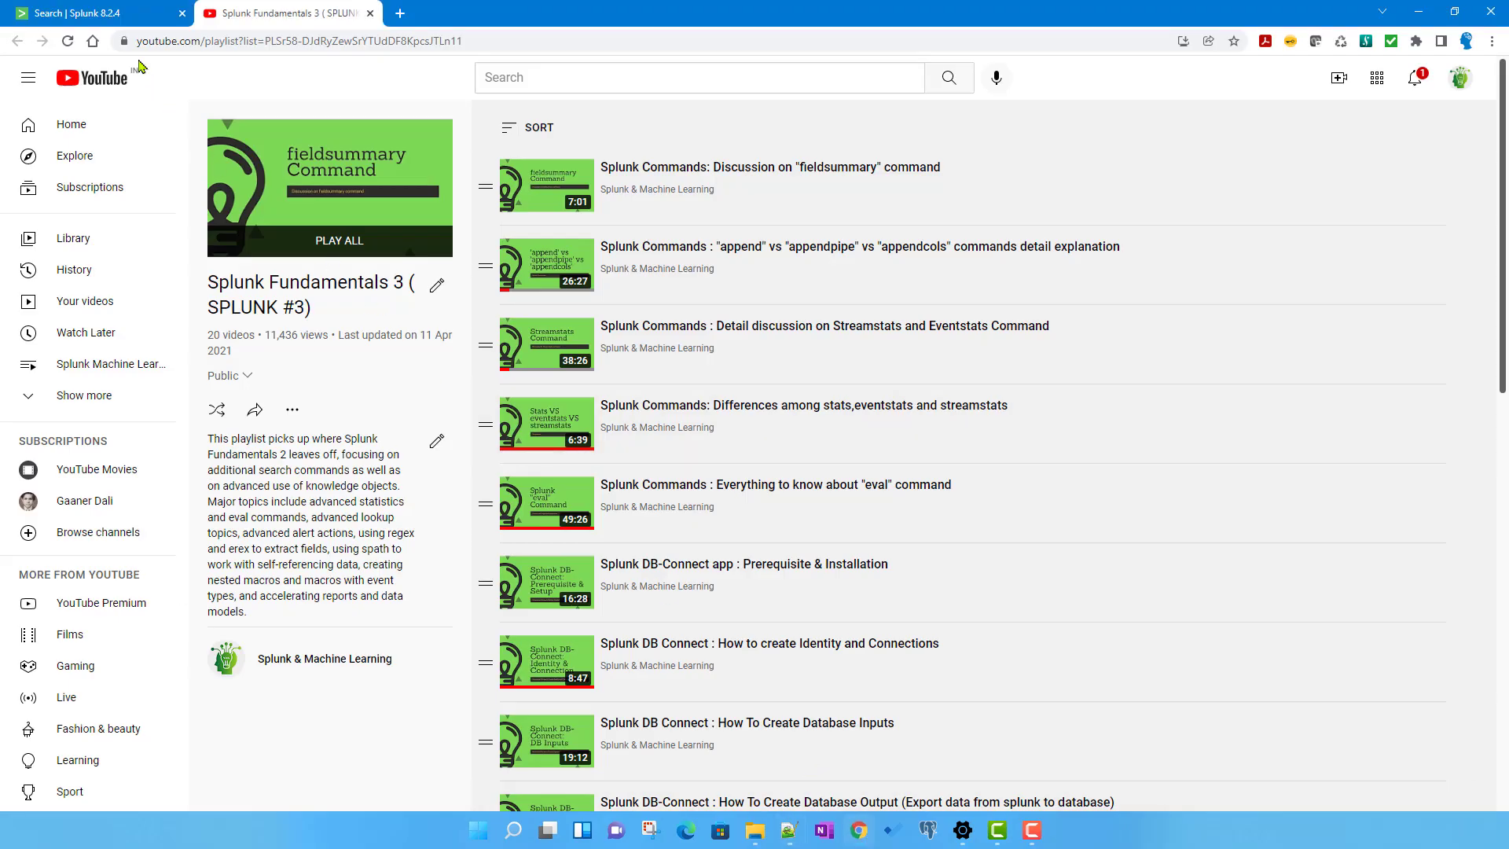
{"action": "left_click", "coordinate": [98, 14]}
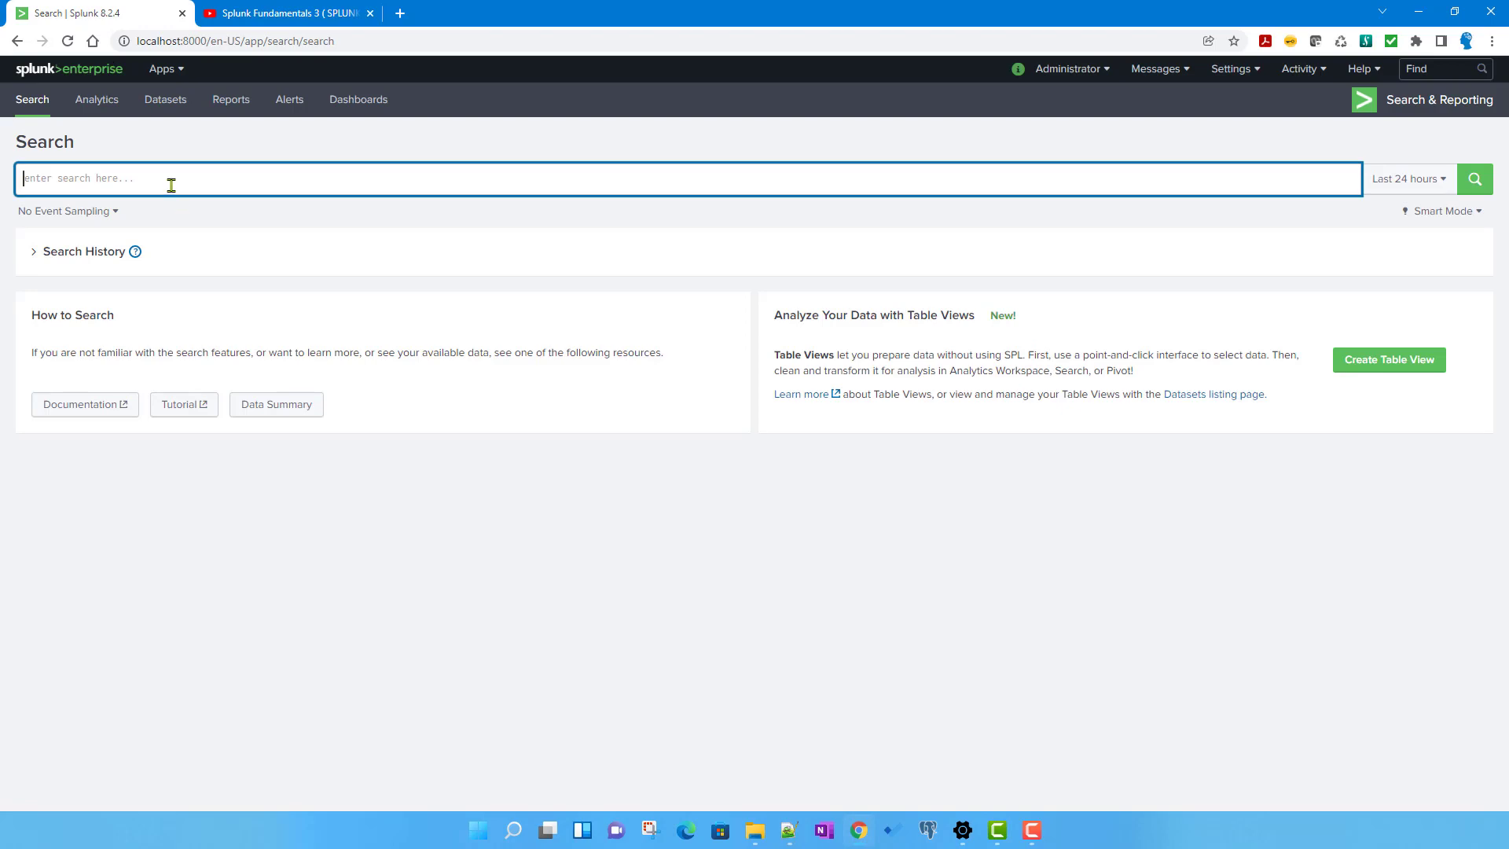
{"action": "type", "text": "| "}
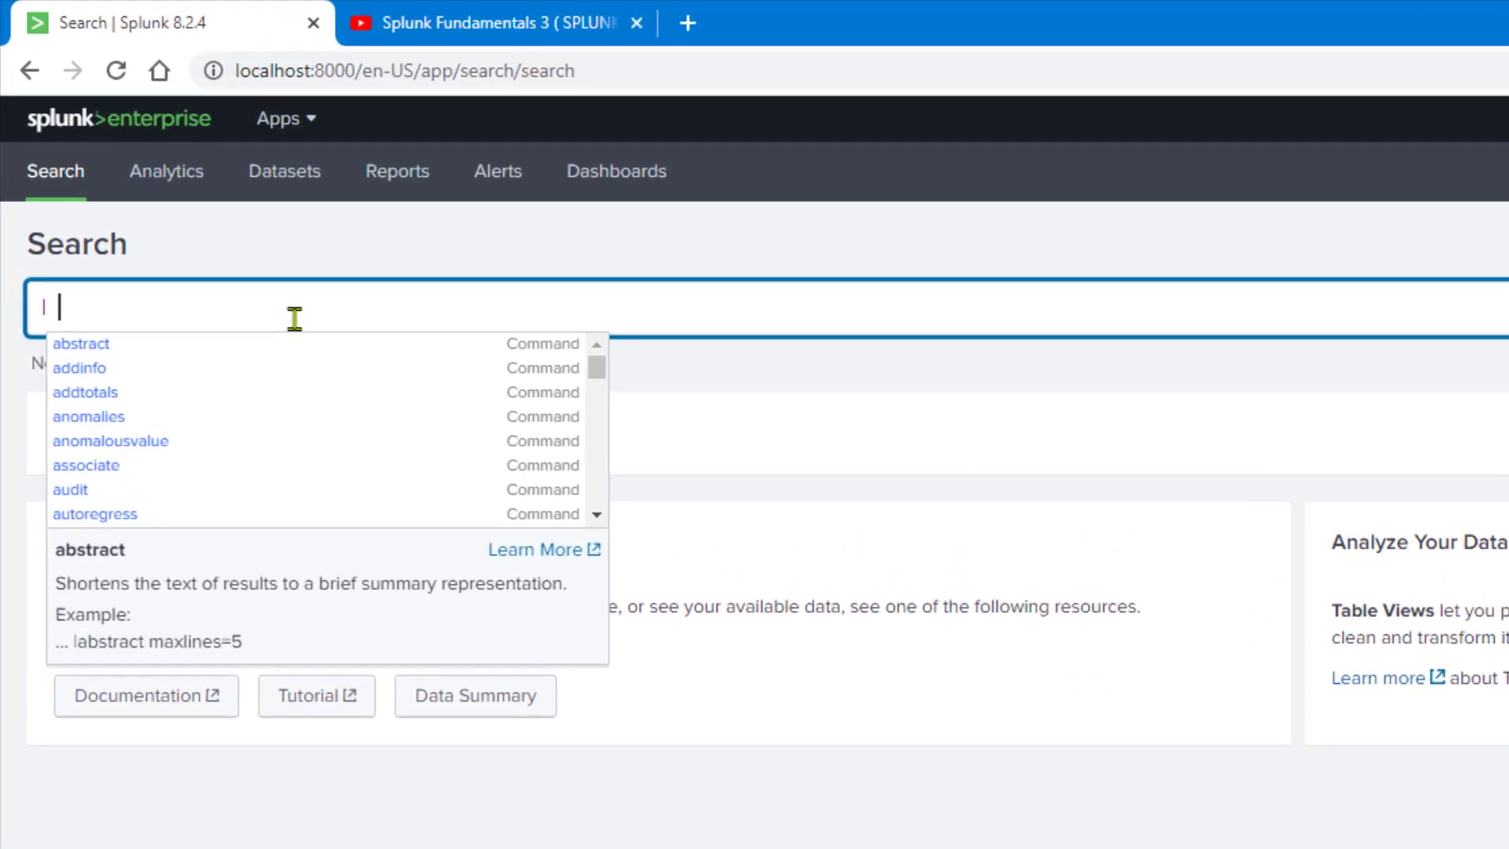
{"action": "type", "text": "mak"}
{"action": "key", "text": "Down"}
{"action": "key", "text": "Down"}
{"action": "key", "text": "Down"}
{"action": "key", "text": "Return"}
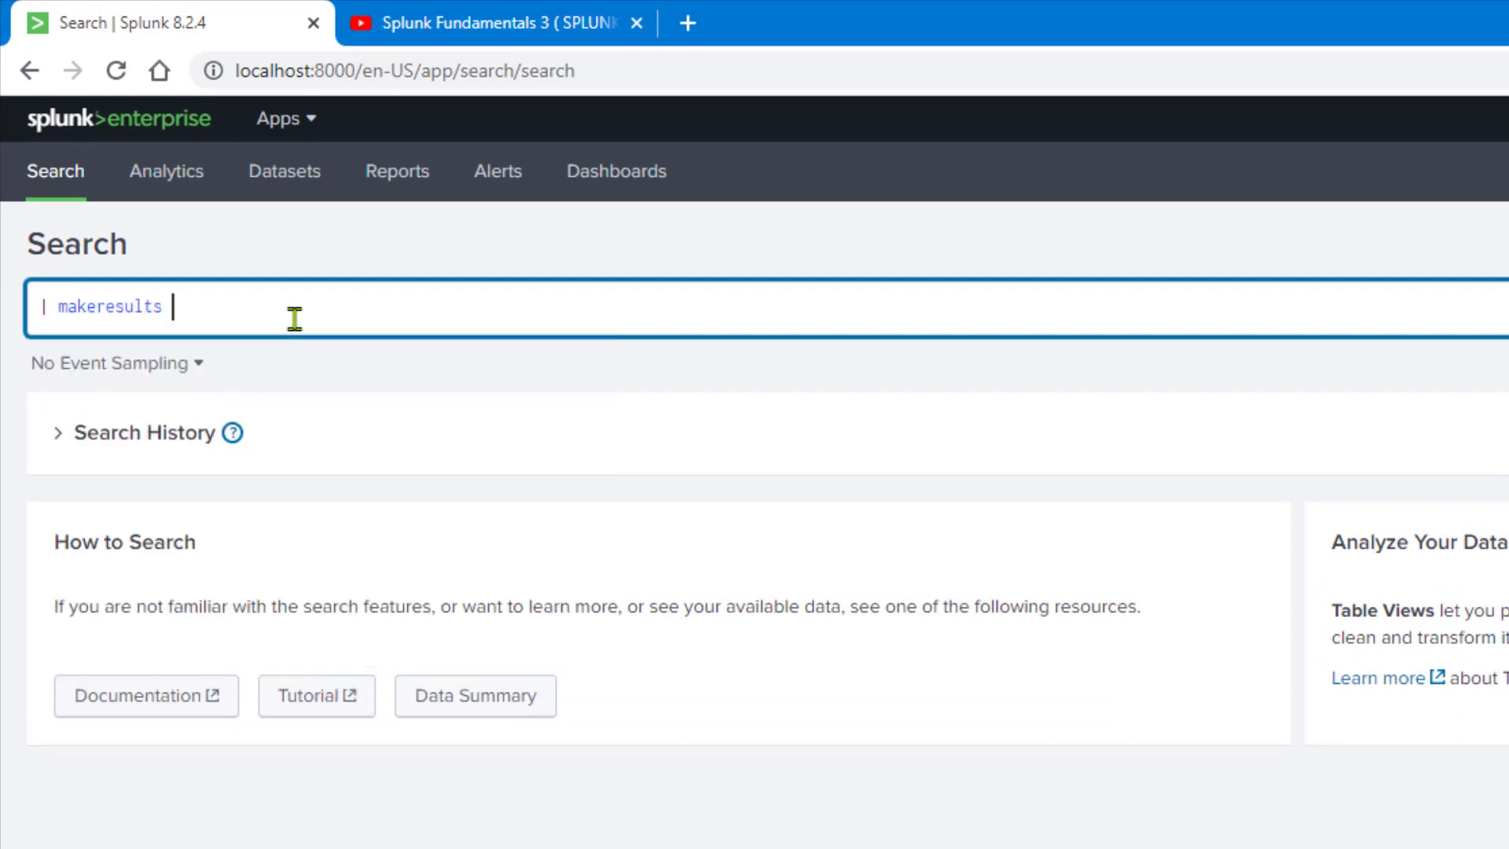
{"action": "key", "text": "Return"}
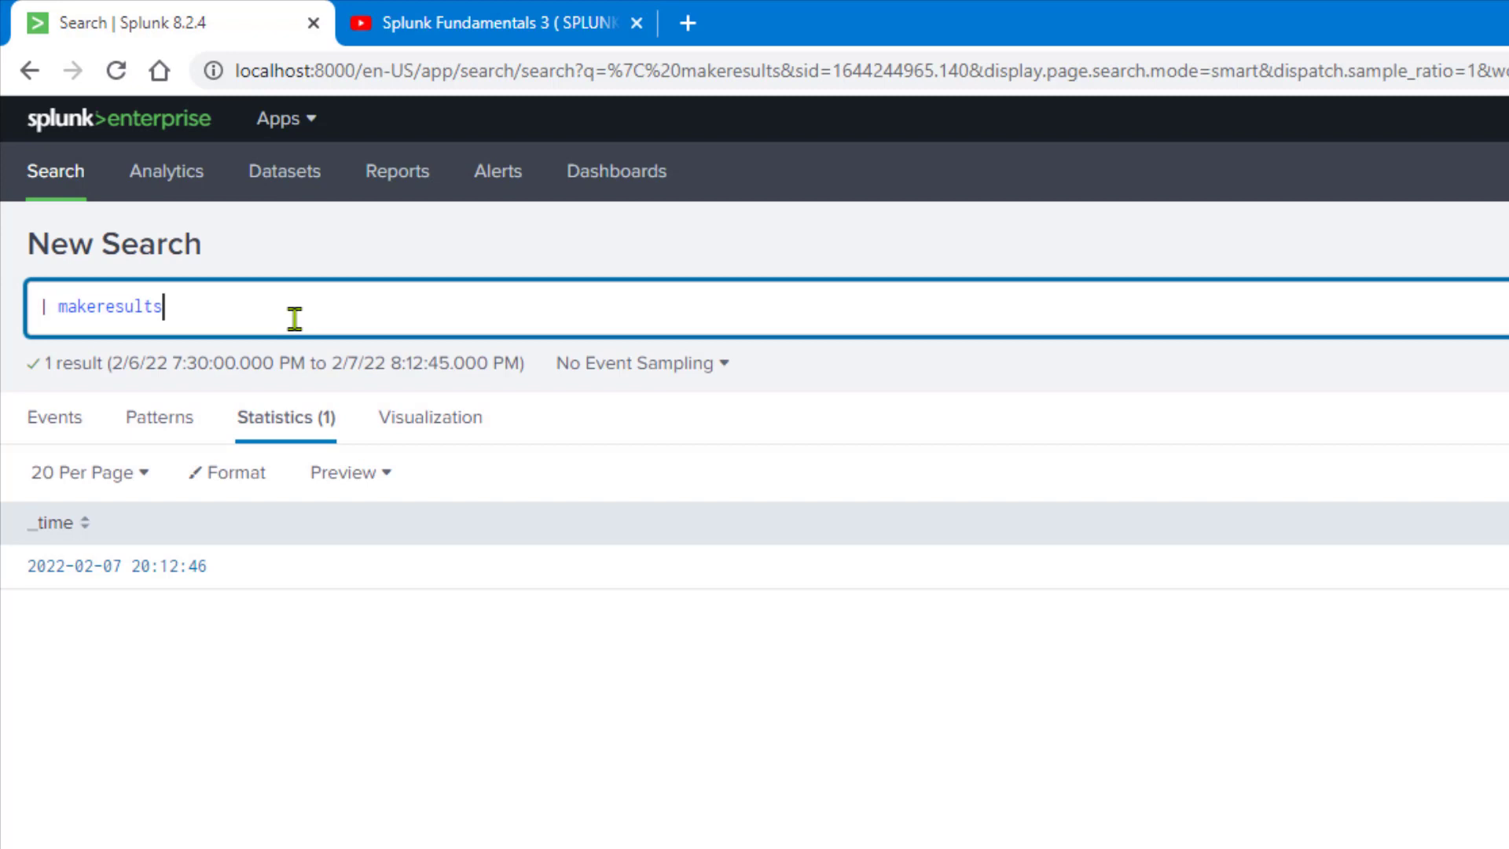
Add a second line with the "| eval" command to the makeresults search.
{"action": "key", "text": "shift+Return"}
{"action": "type", "text": "|"}
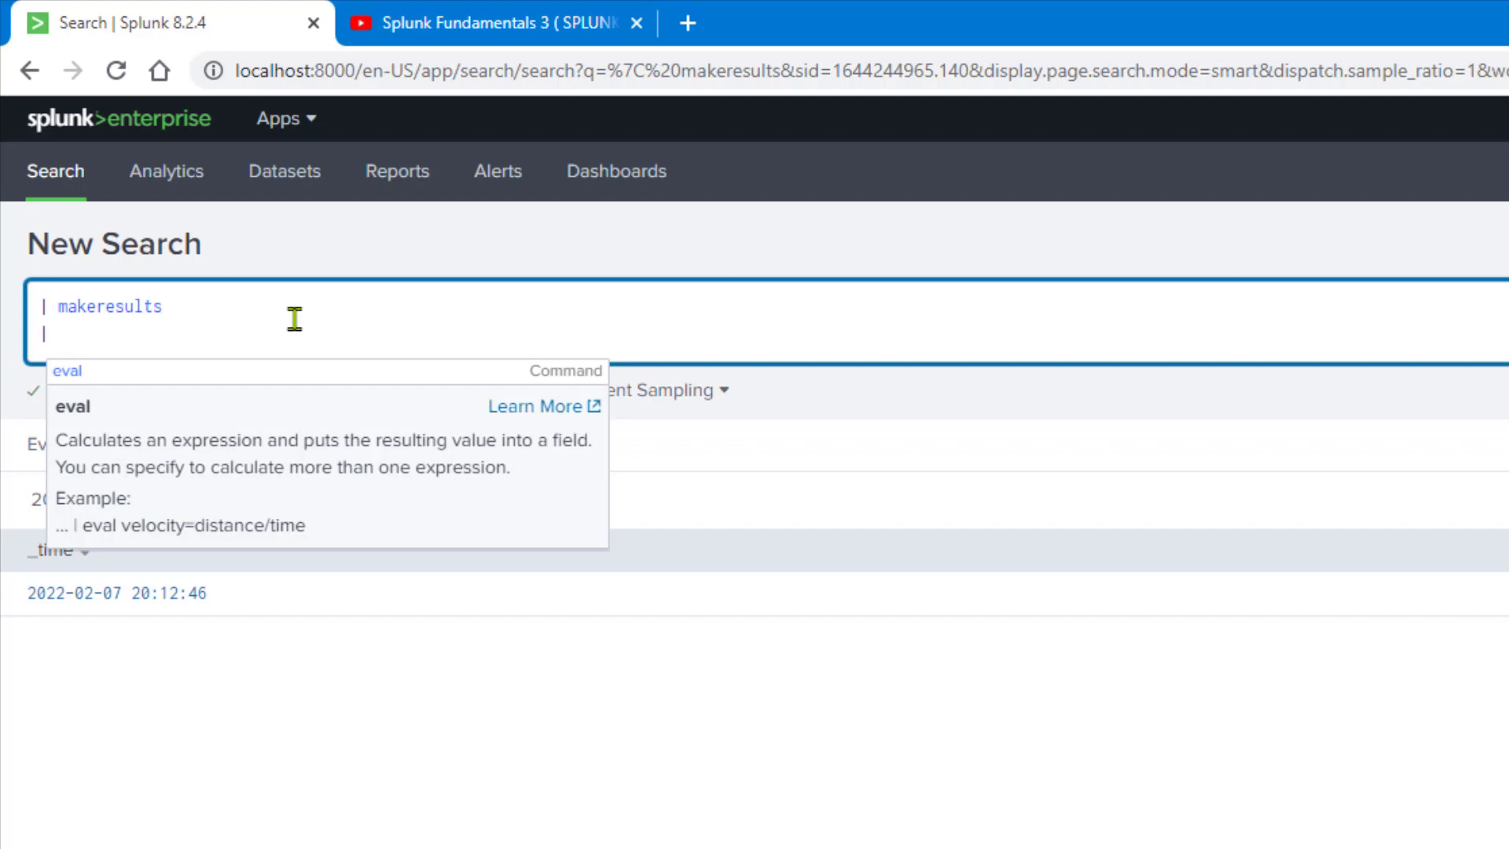
{"action": "type", "text": "ev"}
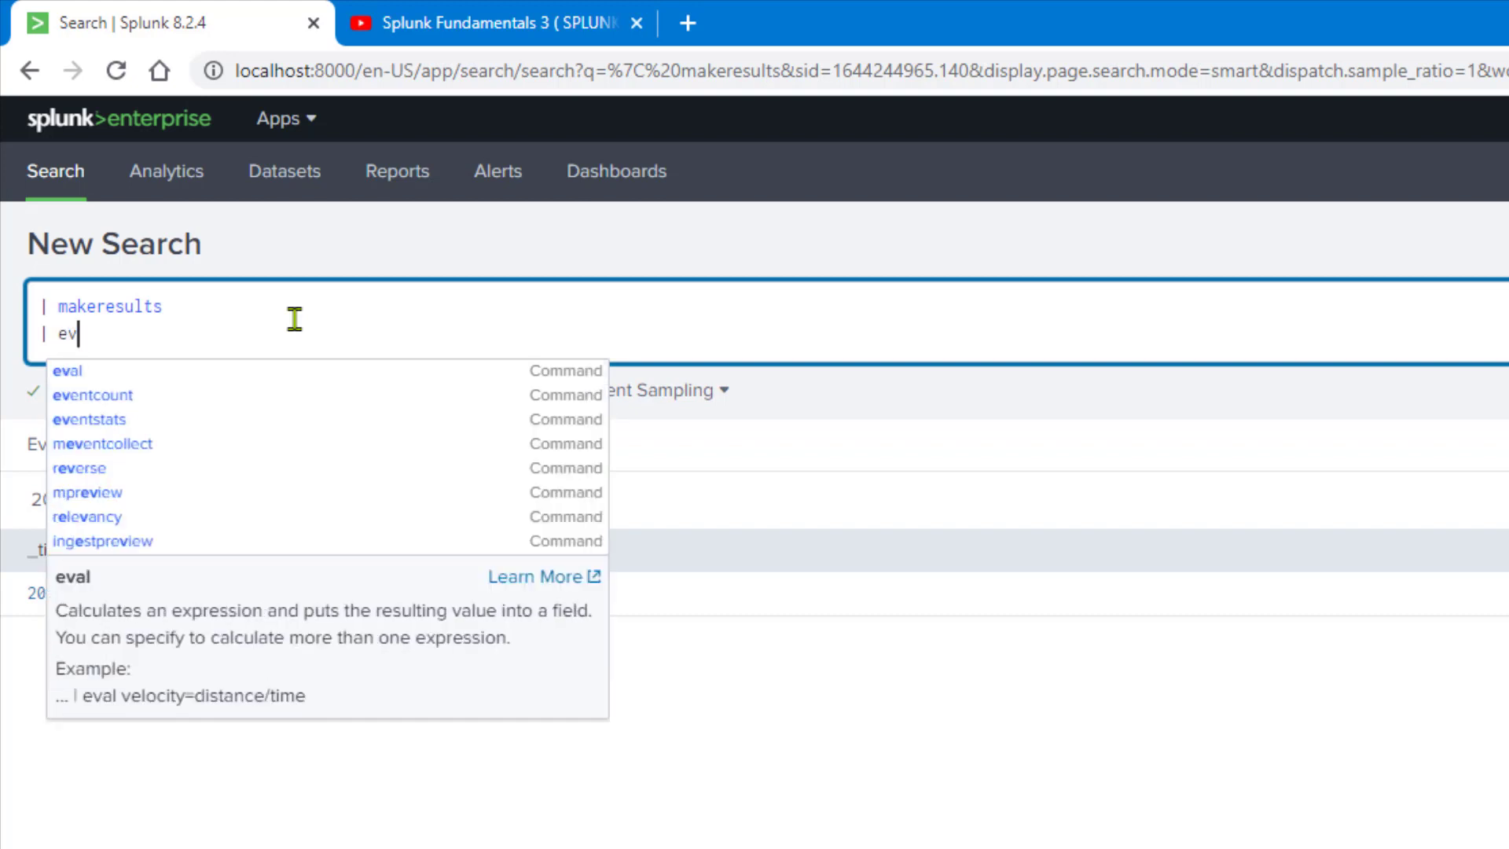
{"action": "type", "text": "al"}
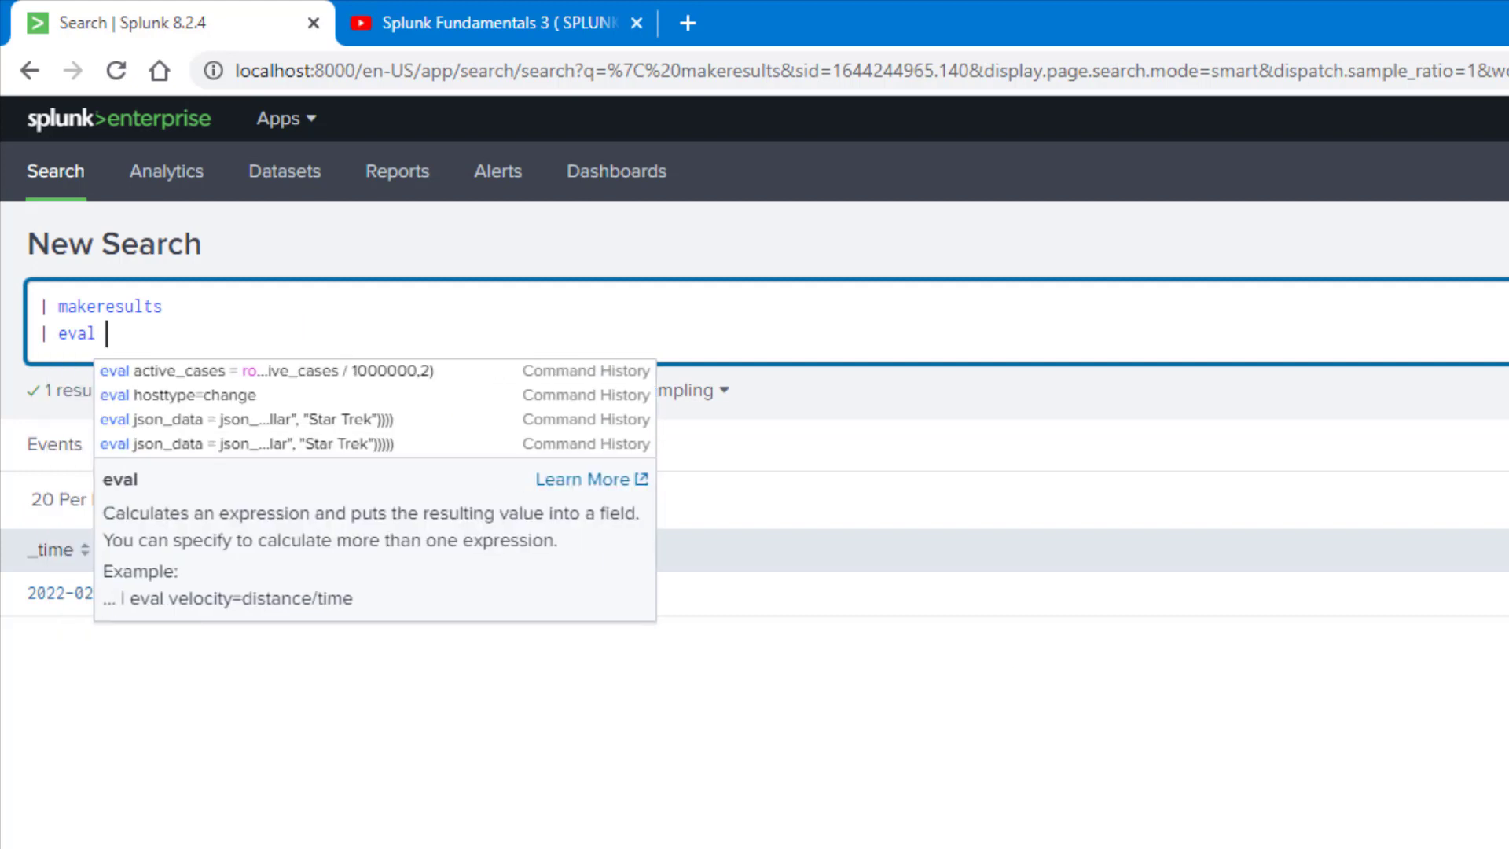
Switch to data.txt in Notepad++ and examine the sci-fi object's "space travel" key and its array of values.
{"action": "key", "text": "alt+Tab"}
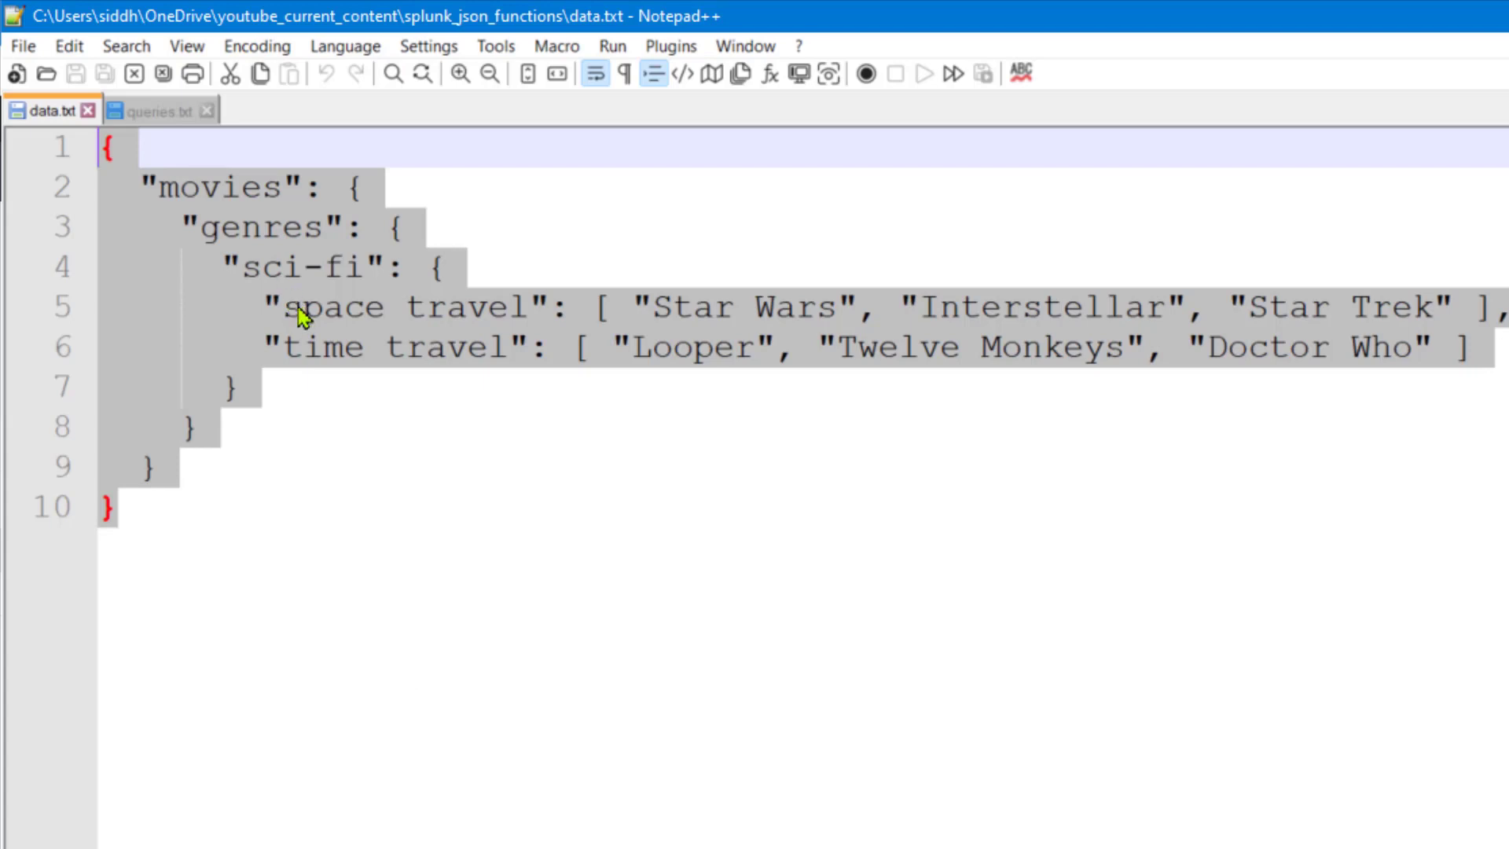
{"action": "left_click", "coordinate": [241, 265]}
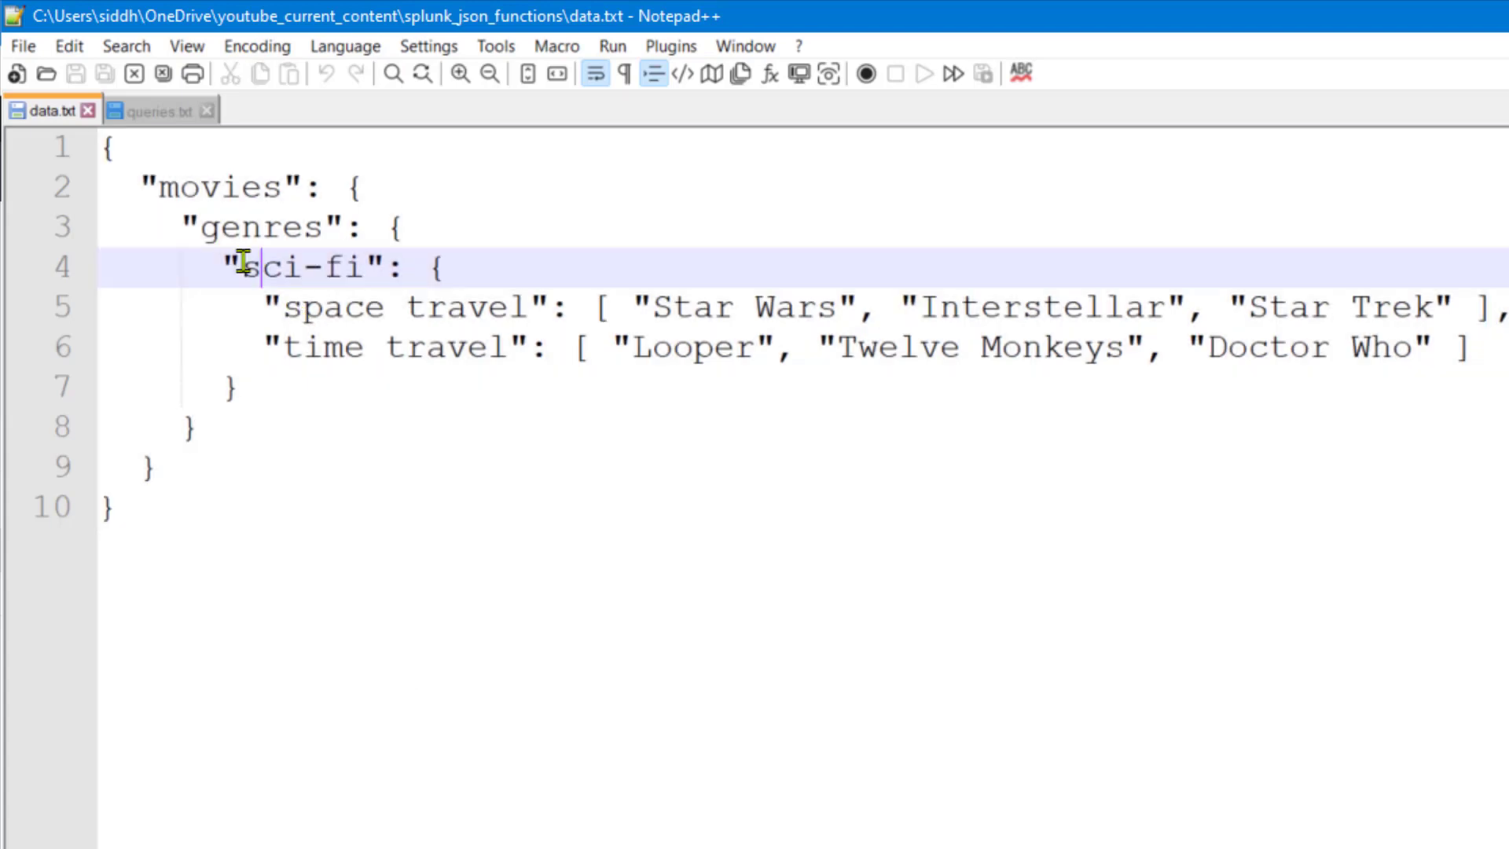
{"action": "left_click_drag", "start_coordinate": [241, 266], "coordinate": [385, 266]}
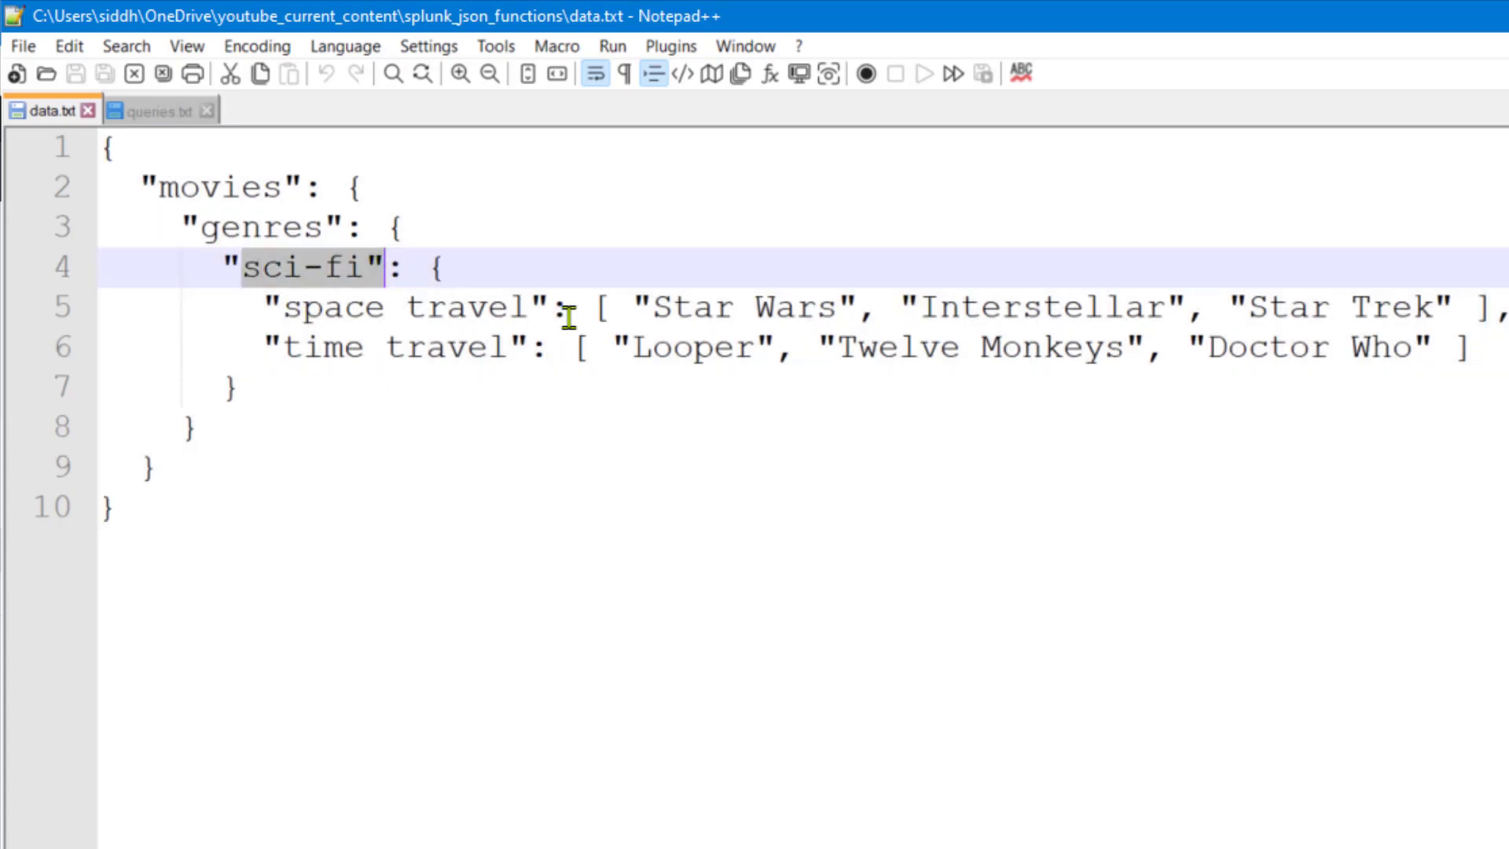
{"action": "left_click_drag", "start_coordinate": [537, 294], "coordinate": [974, 324]}
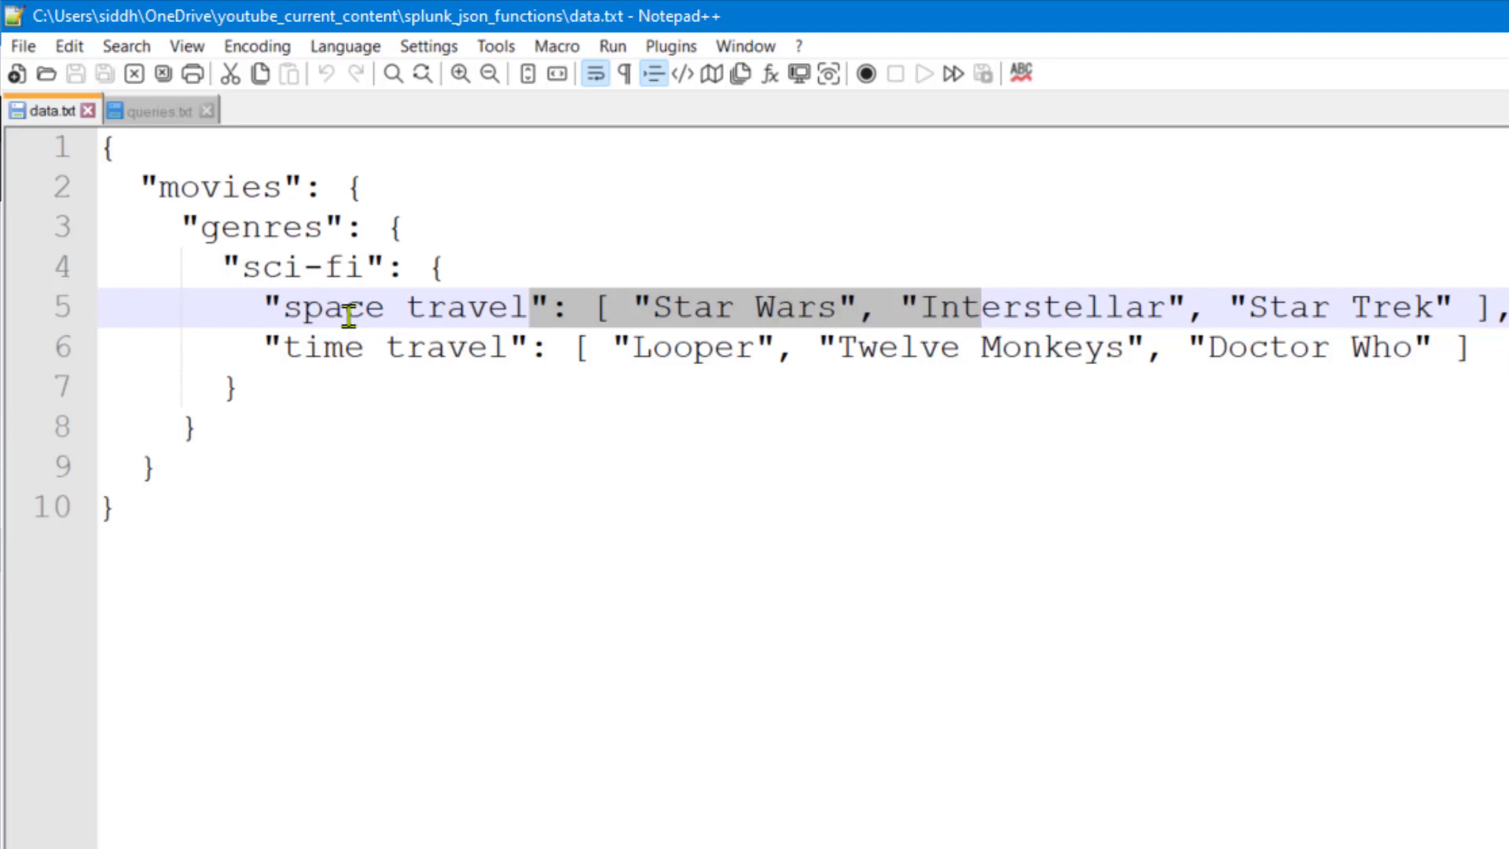
{"action": "left_click", "coordinate": [269, 299]}
{"action": "left_click_drag", "start_coordinate": [271, 297], "coordinate": [542, 306]}
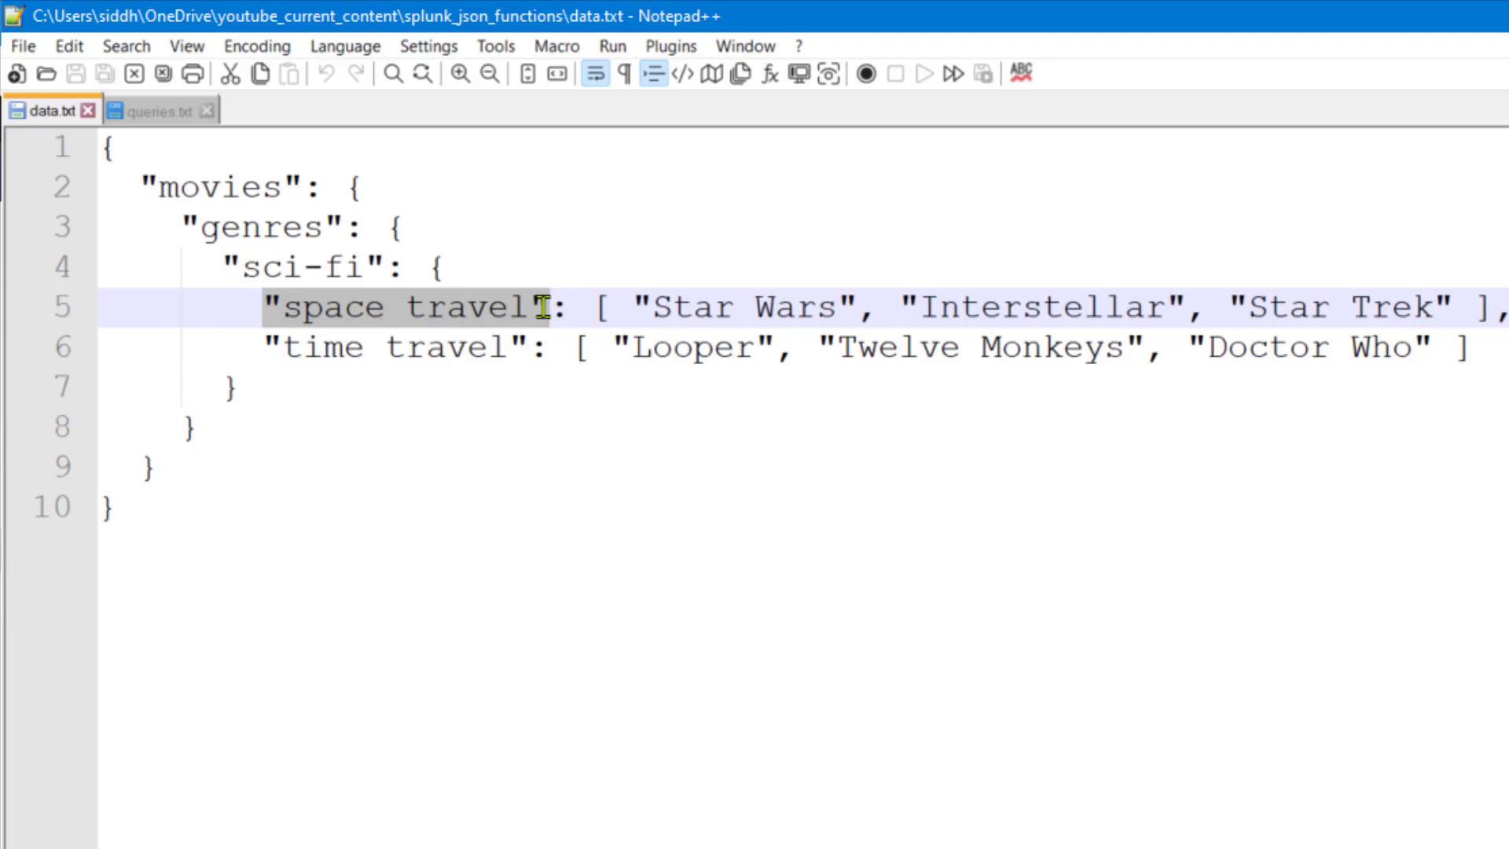
{"action": "left_click", "coordinate": [270, 304]}
{"action": "left_click_drag", "start_coordinate": [262, 296], "coordinate": [546, 307]}
{"action": "left_click", "coordinate": [599, 307]}
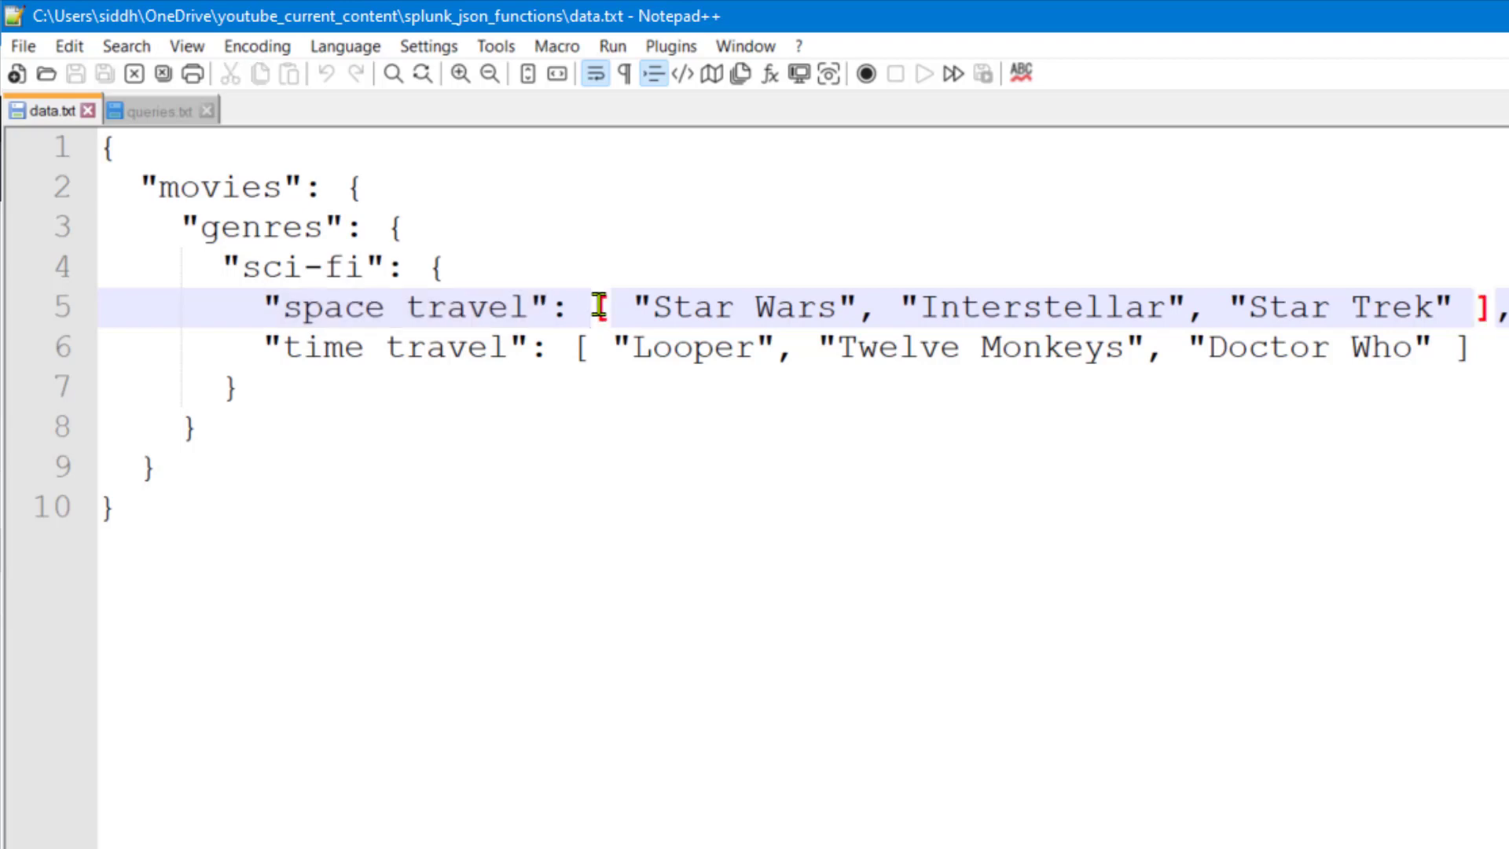
{"action": "left_click_drag", "start_coordinate": [599, 307], "coordinate": [1485, 303]}
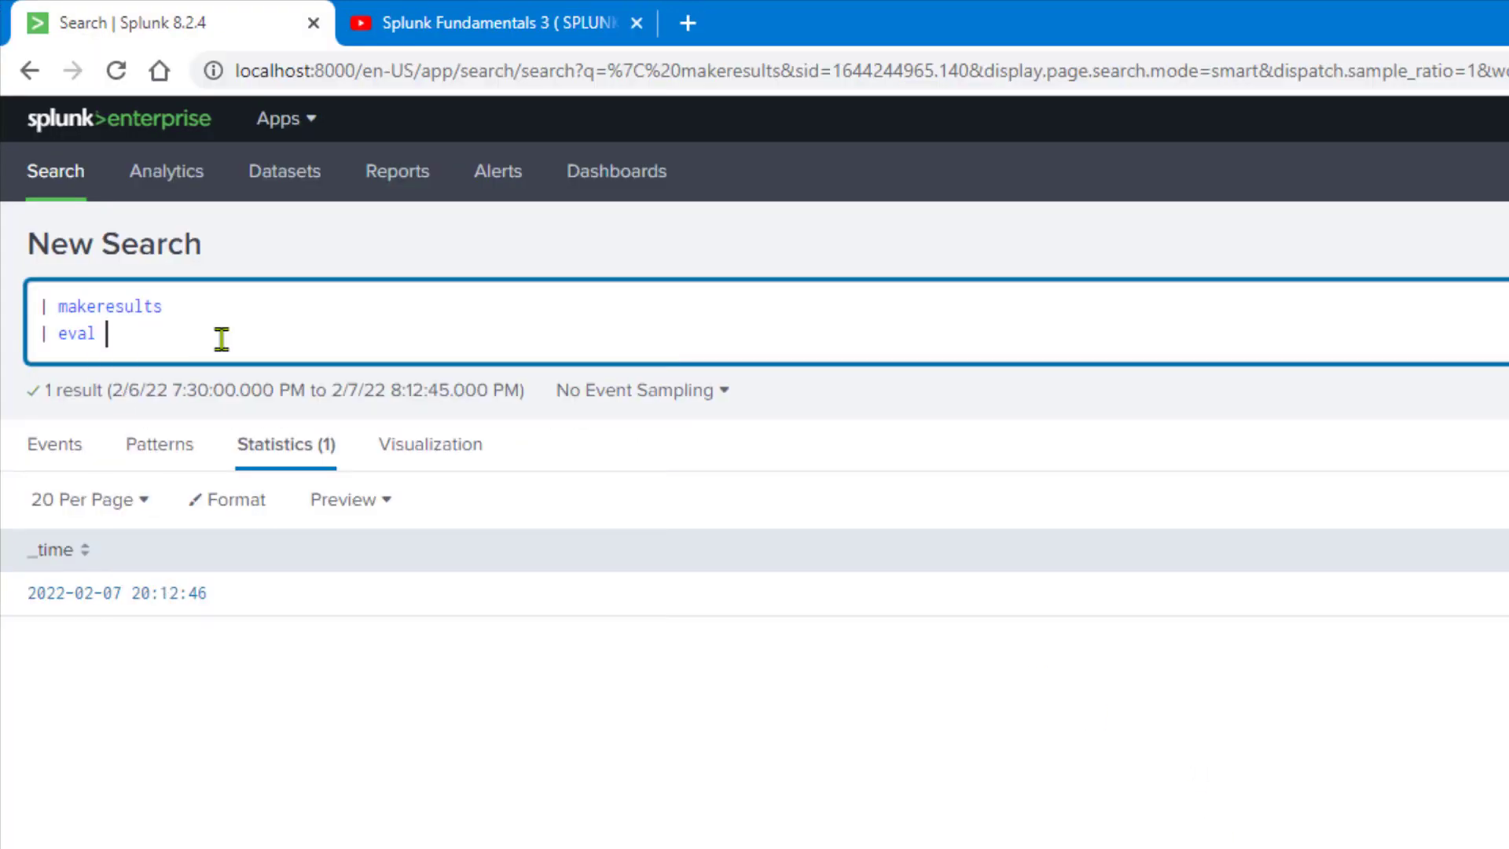
Back in the Splunk search, extend the eval line with "json_data = json_object(".
{"action": "type", "text": "js"}
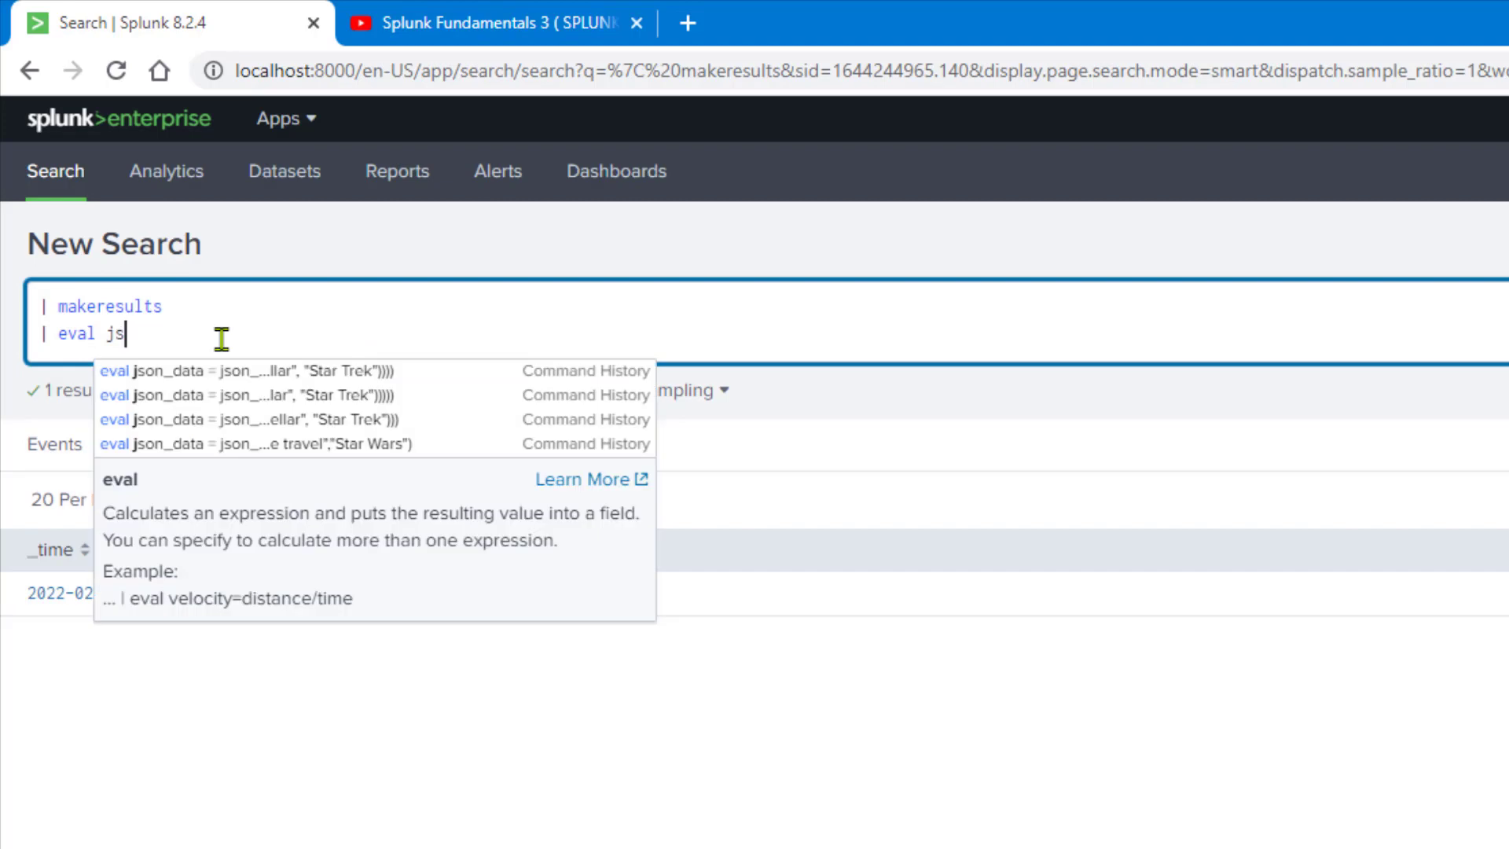
{"action": "type", "text": "on_data "}
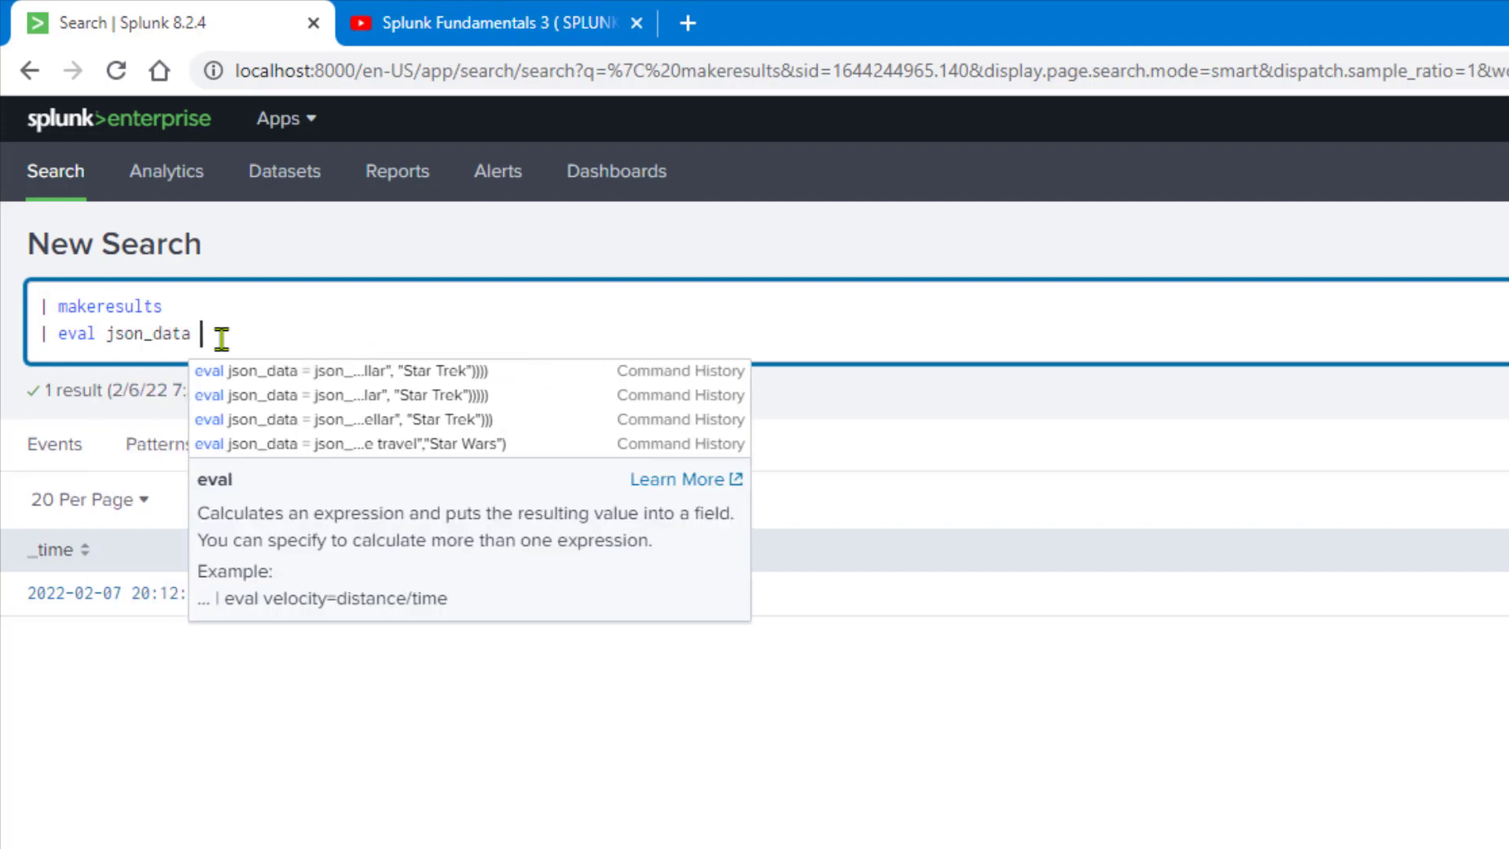
{"action": "type", "text": "= "}
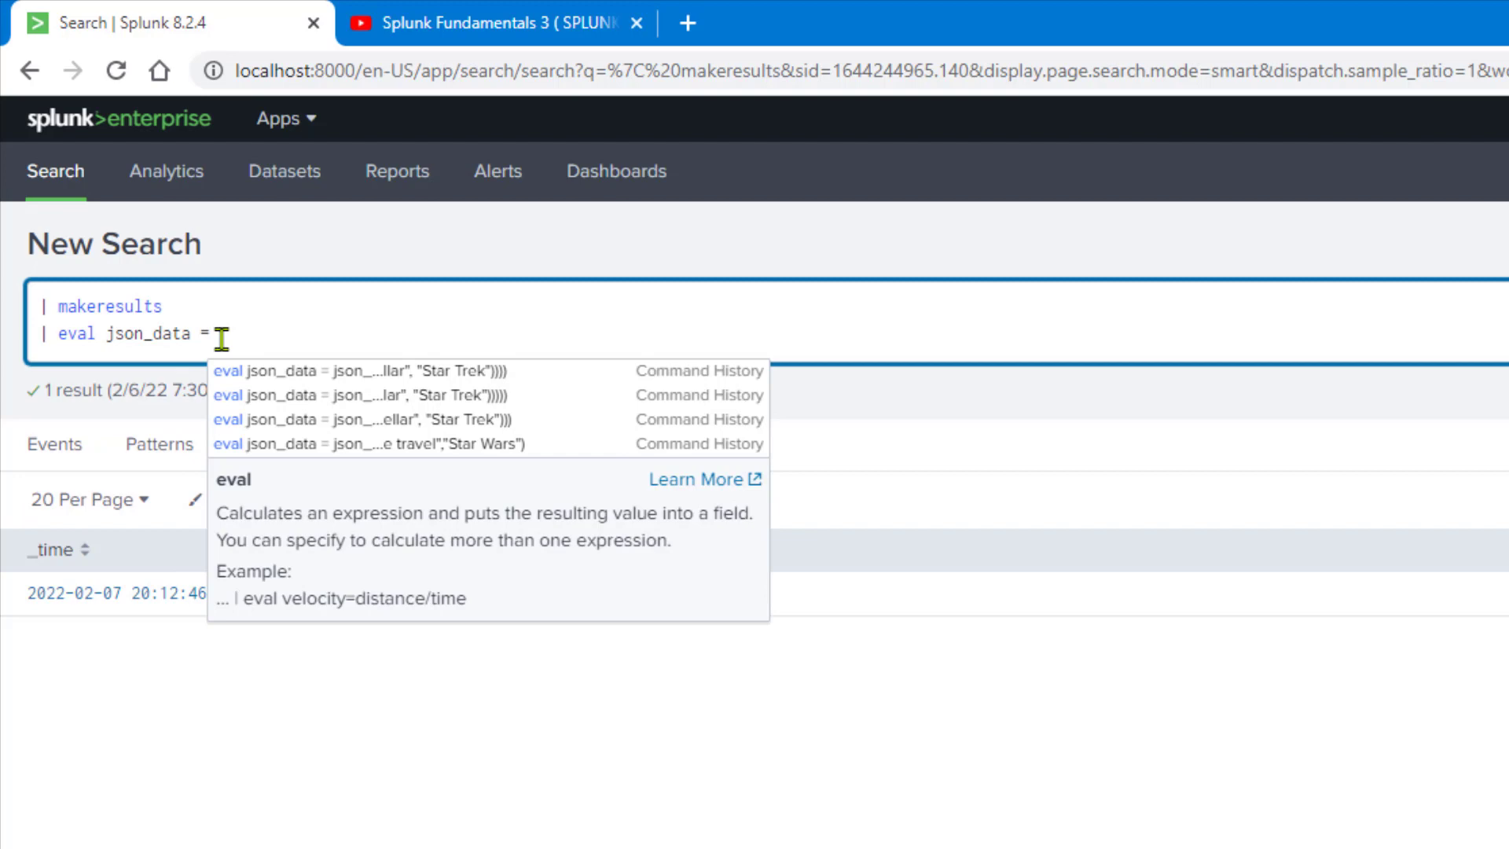
{"action": "type", "text": "json_"}
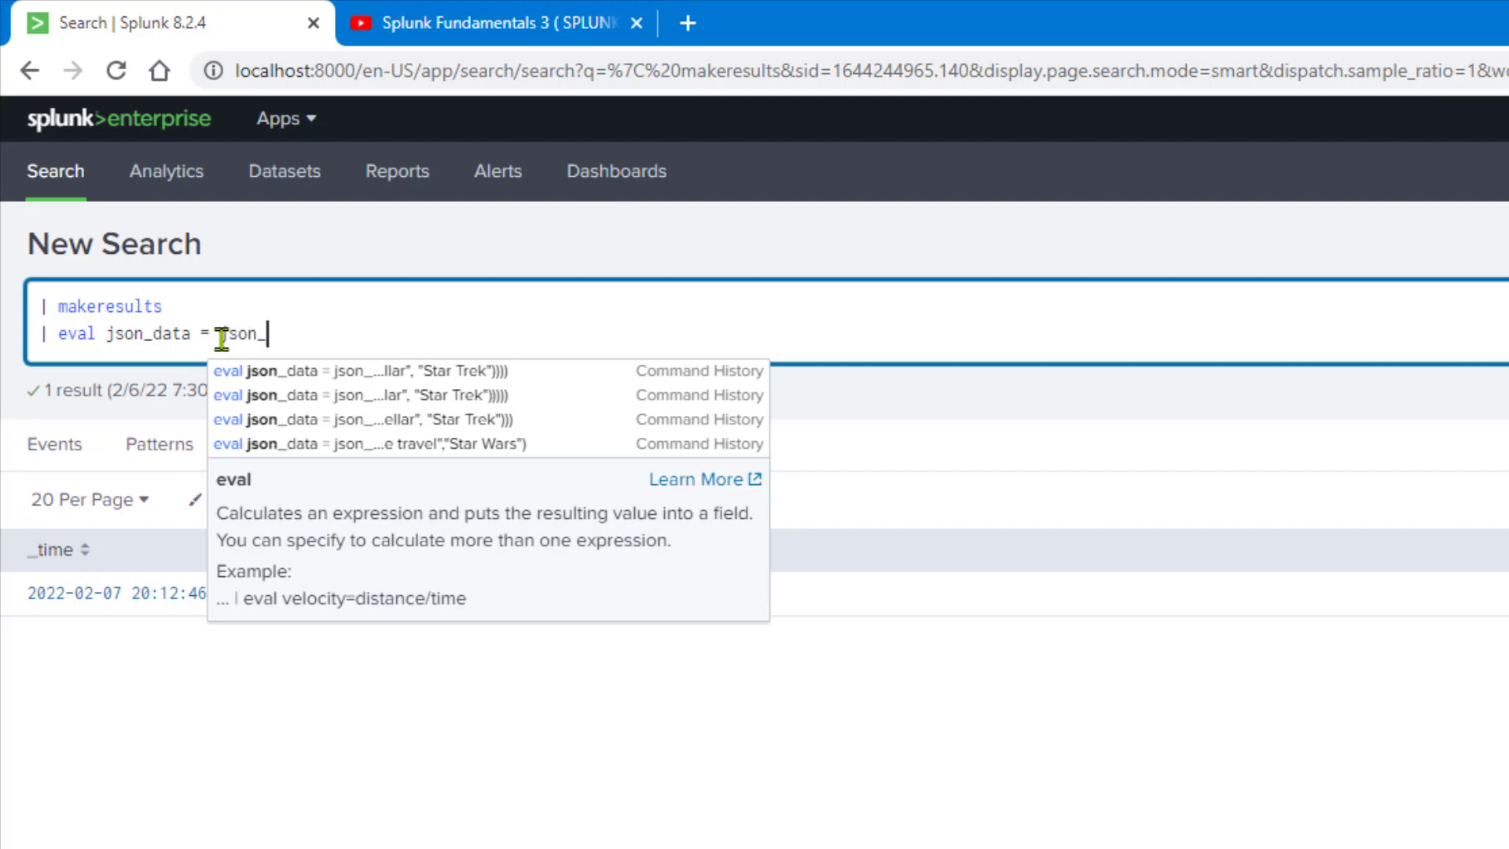
{"action": "type", "text": "object("}
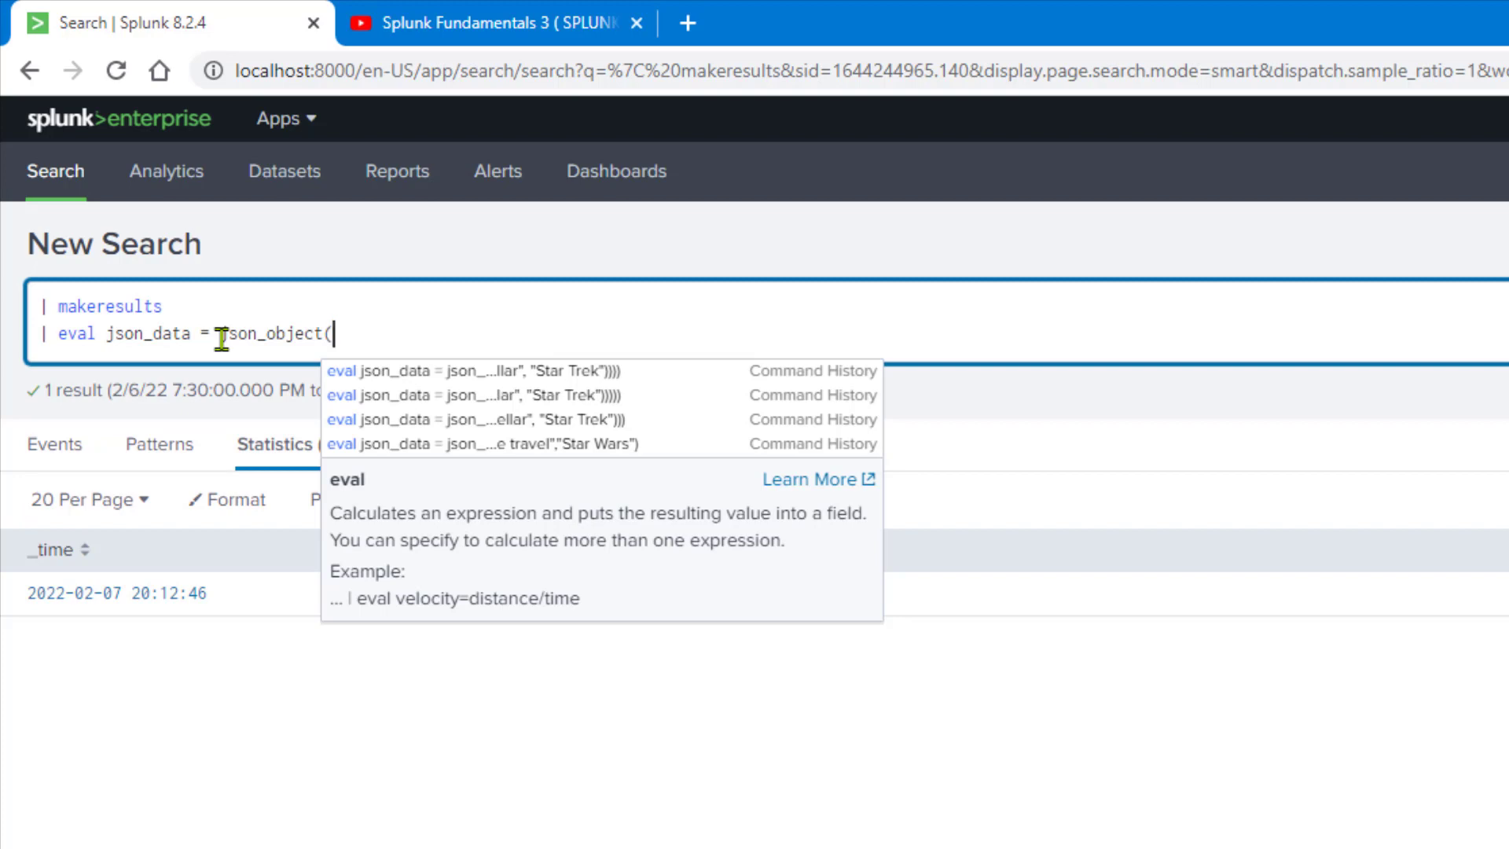
Copy the "space travel" key from data.txt in Notepad++ into Splunk's json_object call as its first argument, followed by a comma.
{"action": "type", "text": "\""}
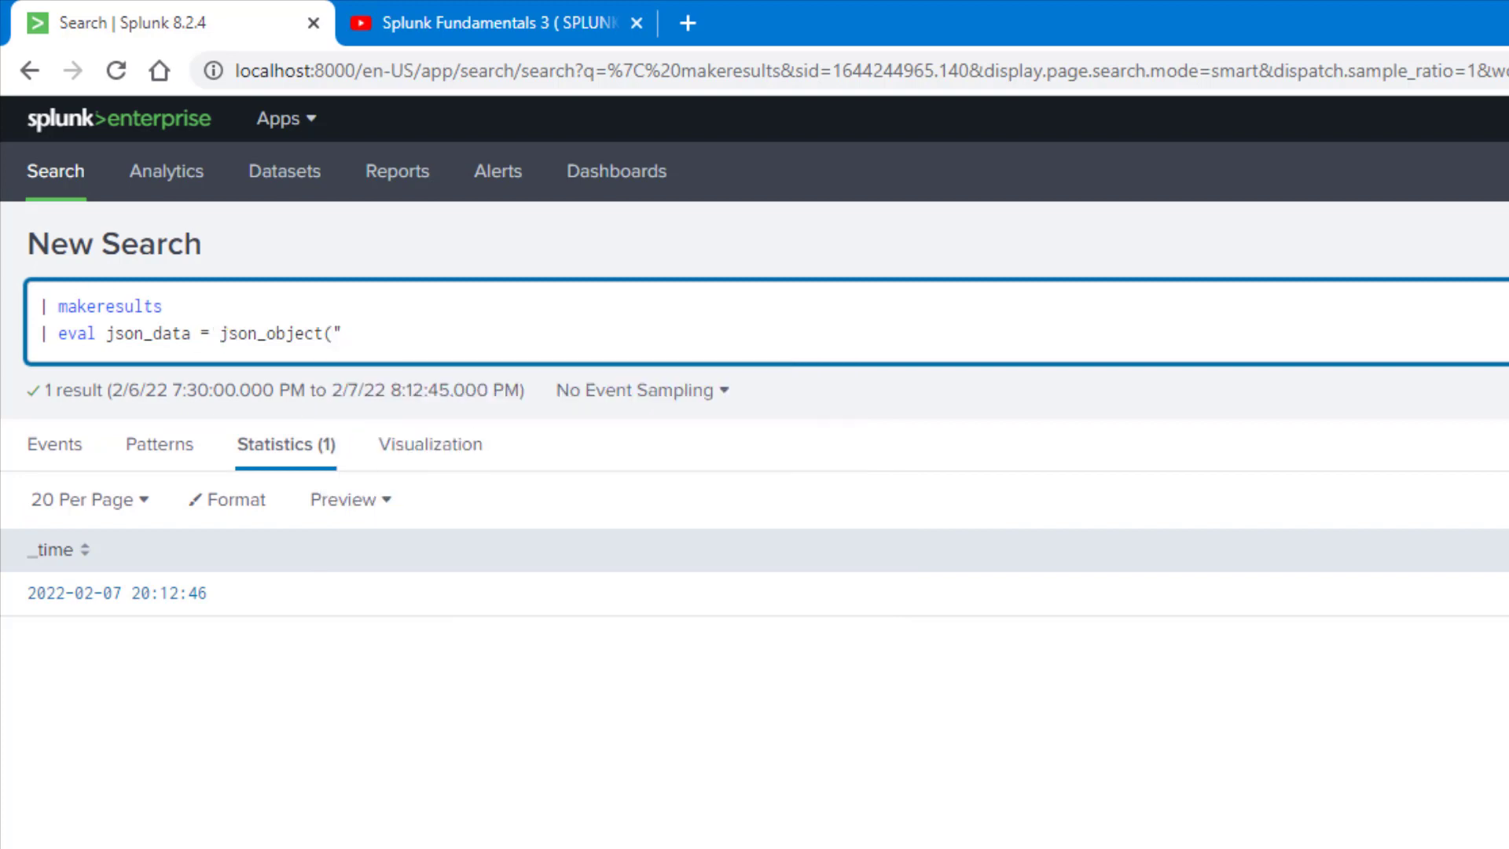
{"action": "key", "text": "alt+Tab"}
{"action": "left_click", "coordinate": [507, 346]}
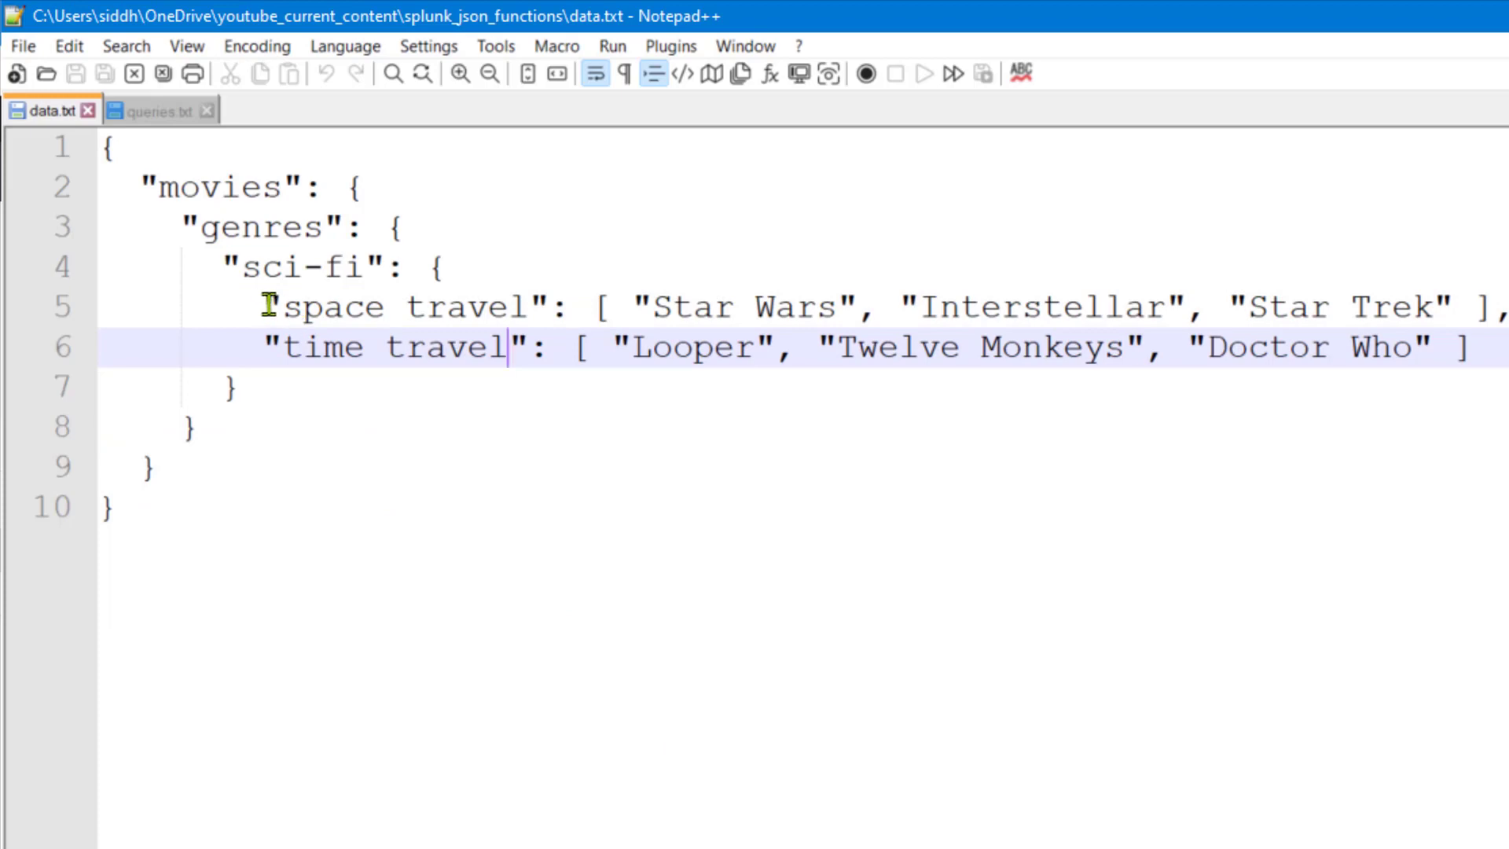
{"action": "left_click_drag", "start_coordinate": [269, 305], "coordinate": [553, 313]}
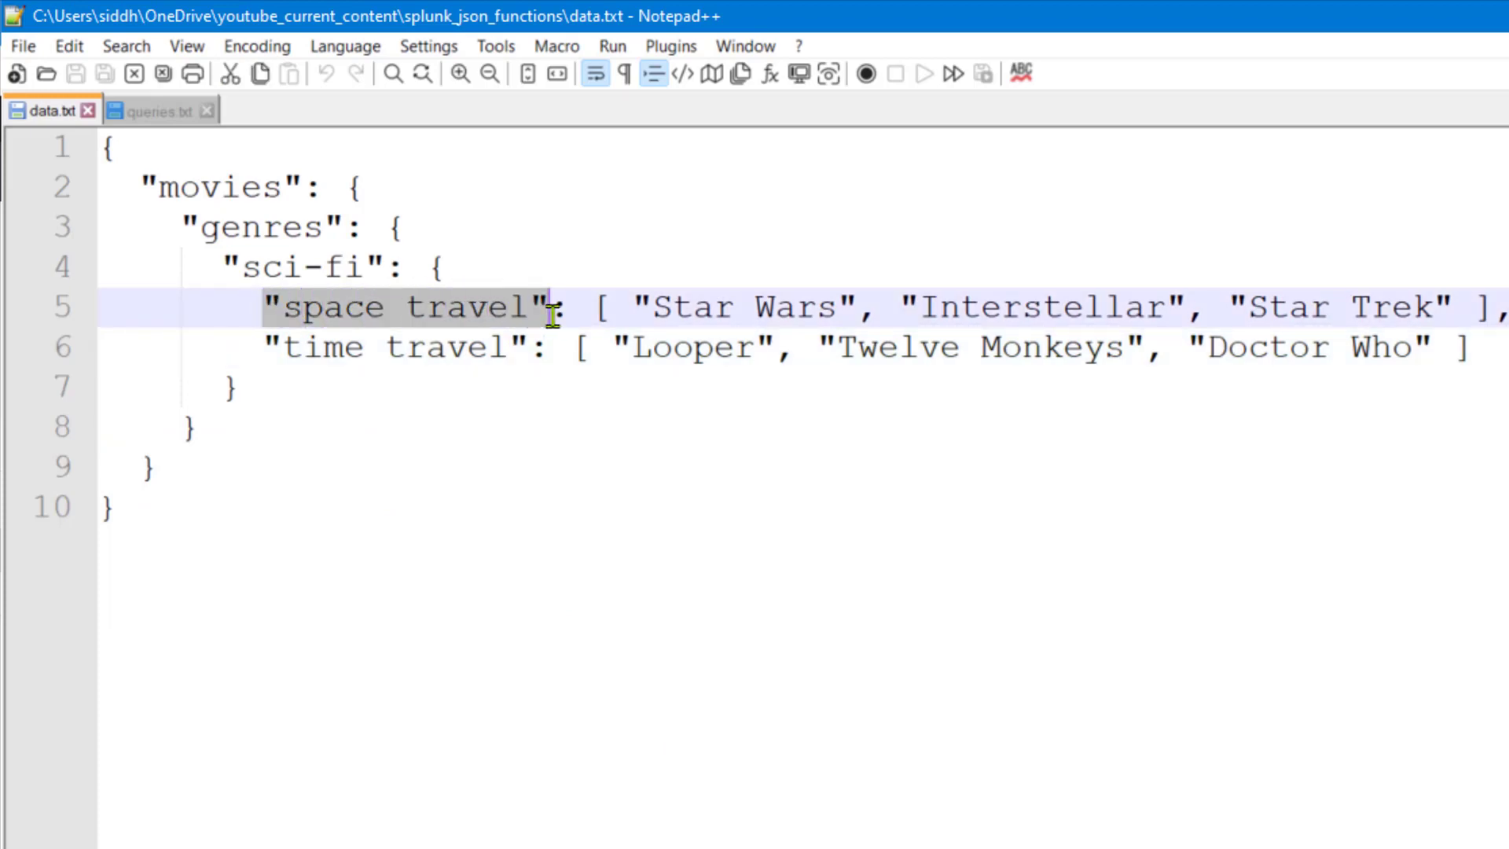
{"action": "key", "text": "ctrl+c"}
{"action": "key", "text": "alt+Tab"}
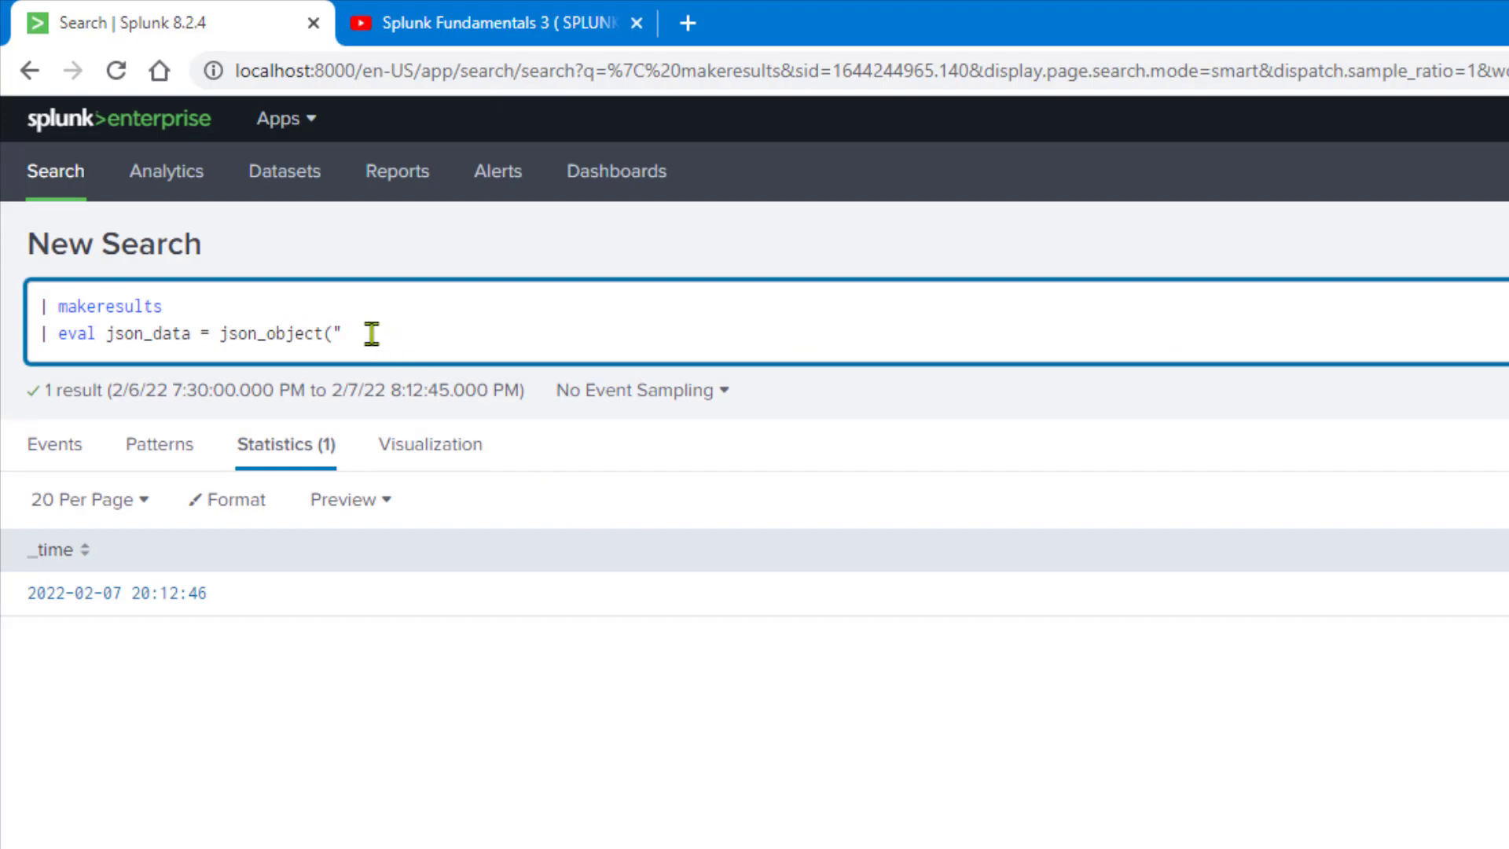
{"action": "key", "text": "BackSpace"}
{"action": "key", "text": "ctrl+v"}
{"action": "type", "text": ","}
Copy "Star Wars" from data.txt in Notepad++ into Splunk's json_object call as its second argument, close the call and run the search.
{"action": "key", "text": "alt+Tab"}
{"action": "left_click_drag", "start_coordinate": [633, 305], "coordinate": [861, 300]}
{"action": "key", "text": "ctrl+c"}
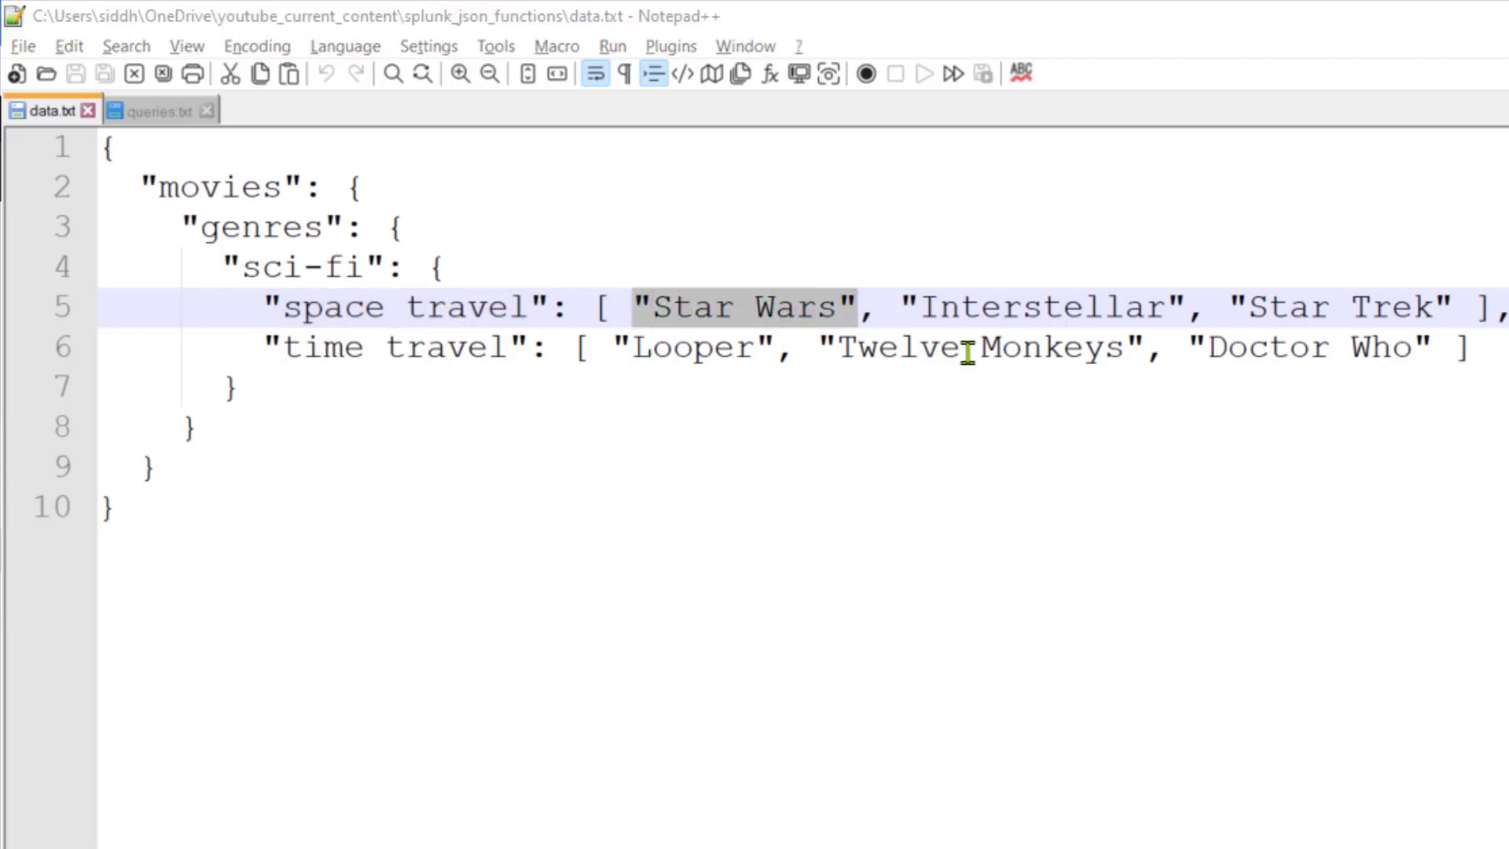
{"action": "key", "text": "alt+Tab"}
{"action": "key", "text": "ctrl+v"}
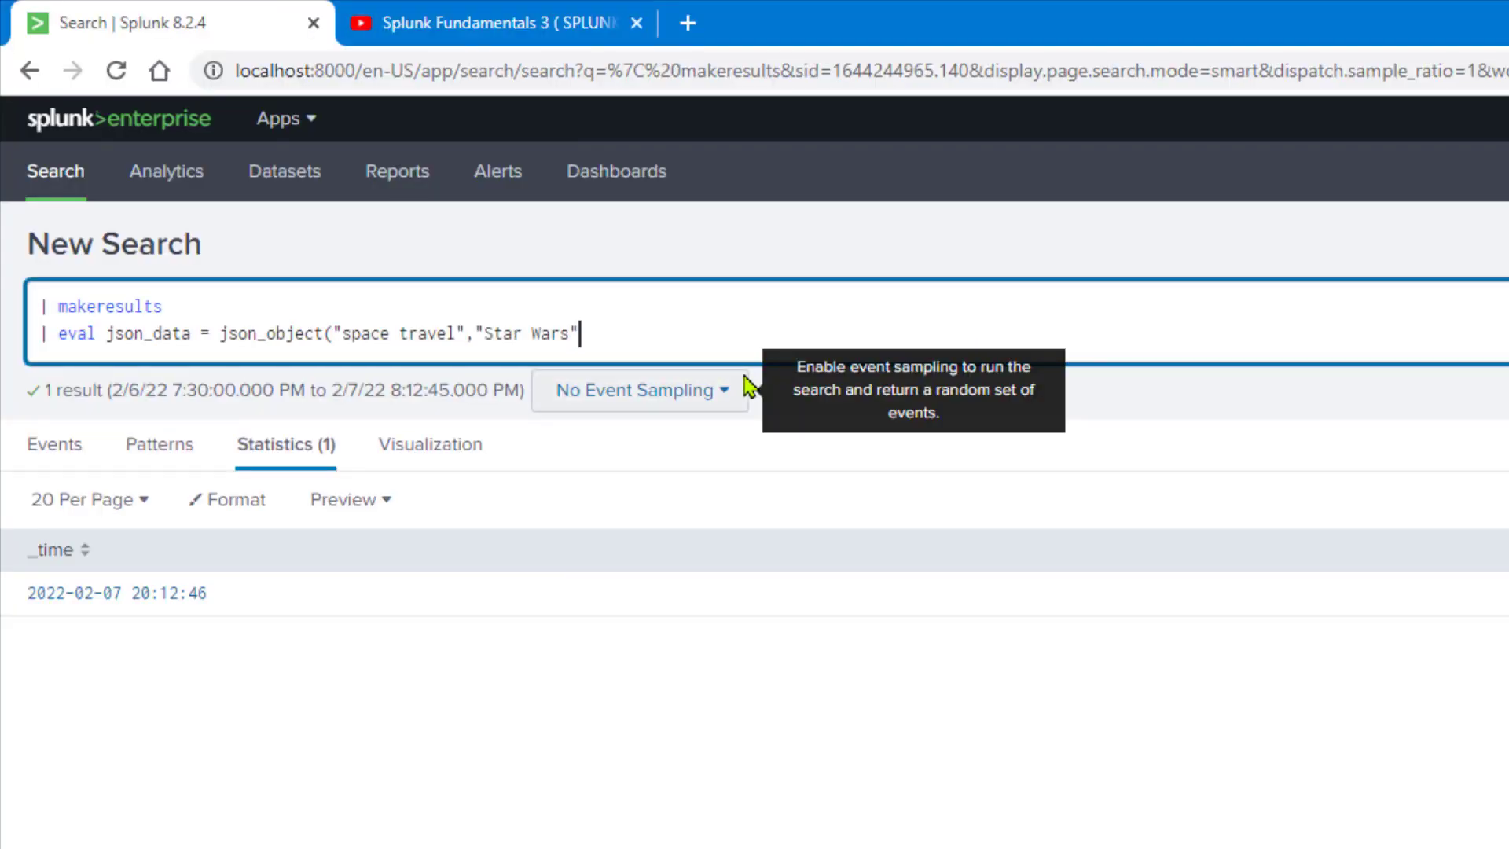
{"action": "type", "text": ")"}
{"action": "key", "text": "Return"}
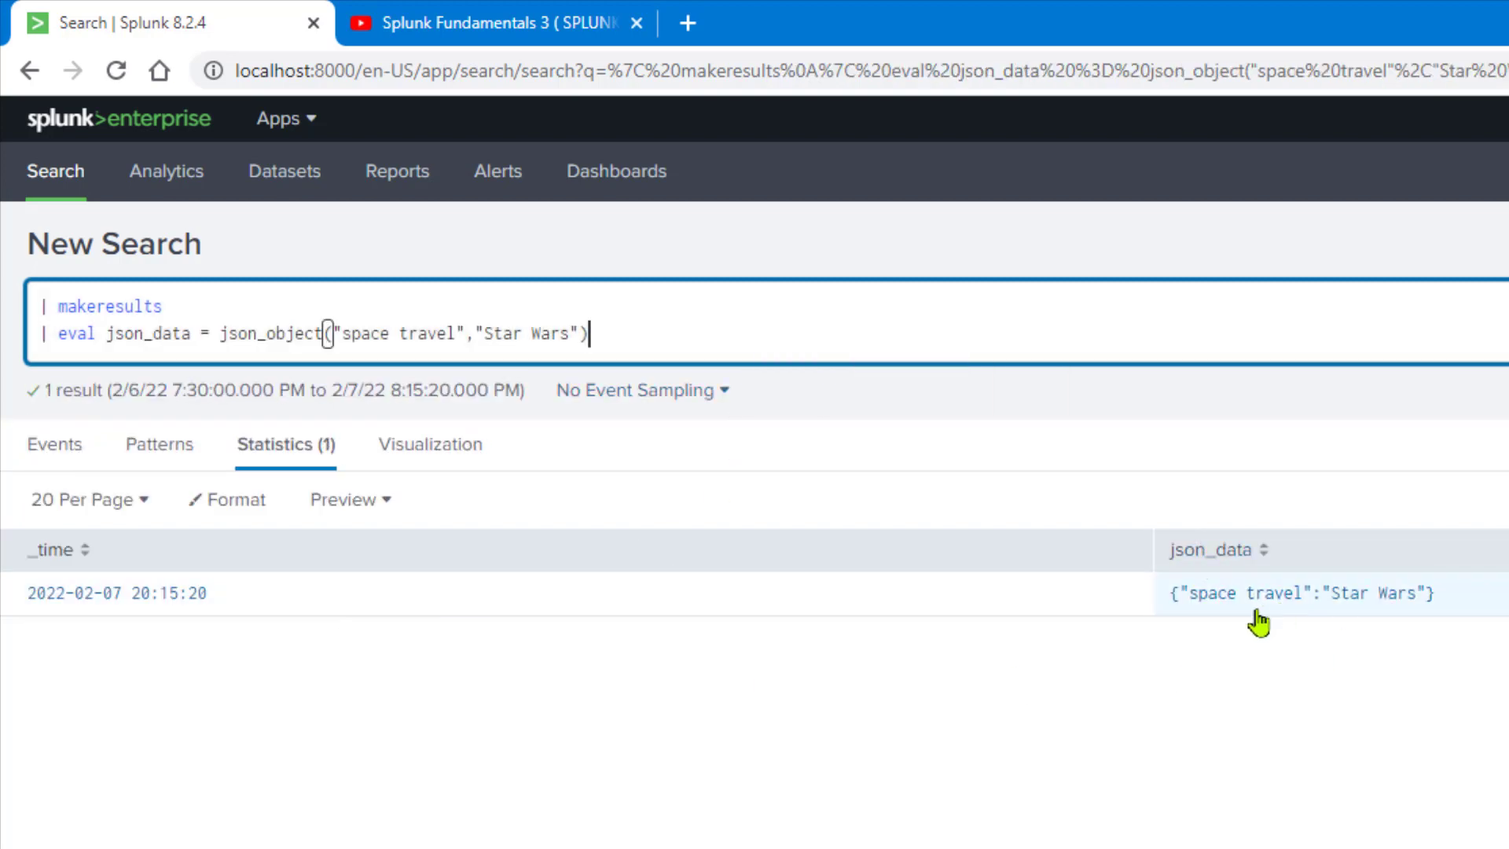
Compare the json_data result and the json_object arguments with the "space travel" array in data.txt in Notepad++.
{"action": "left_click_drag", "start_coordinate": [1452, 609], "coordinate": [1158, 610]}
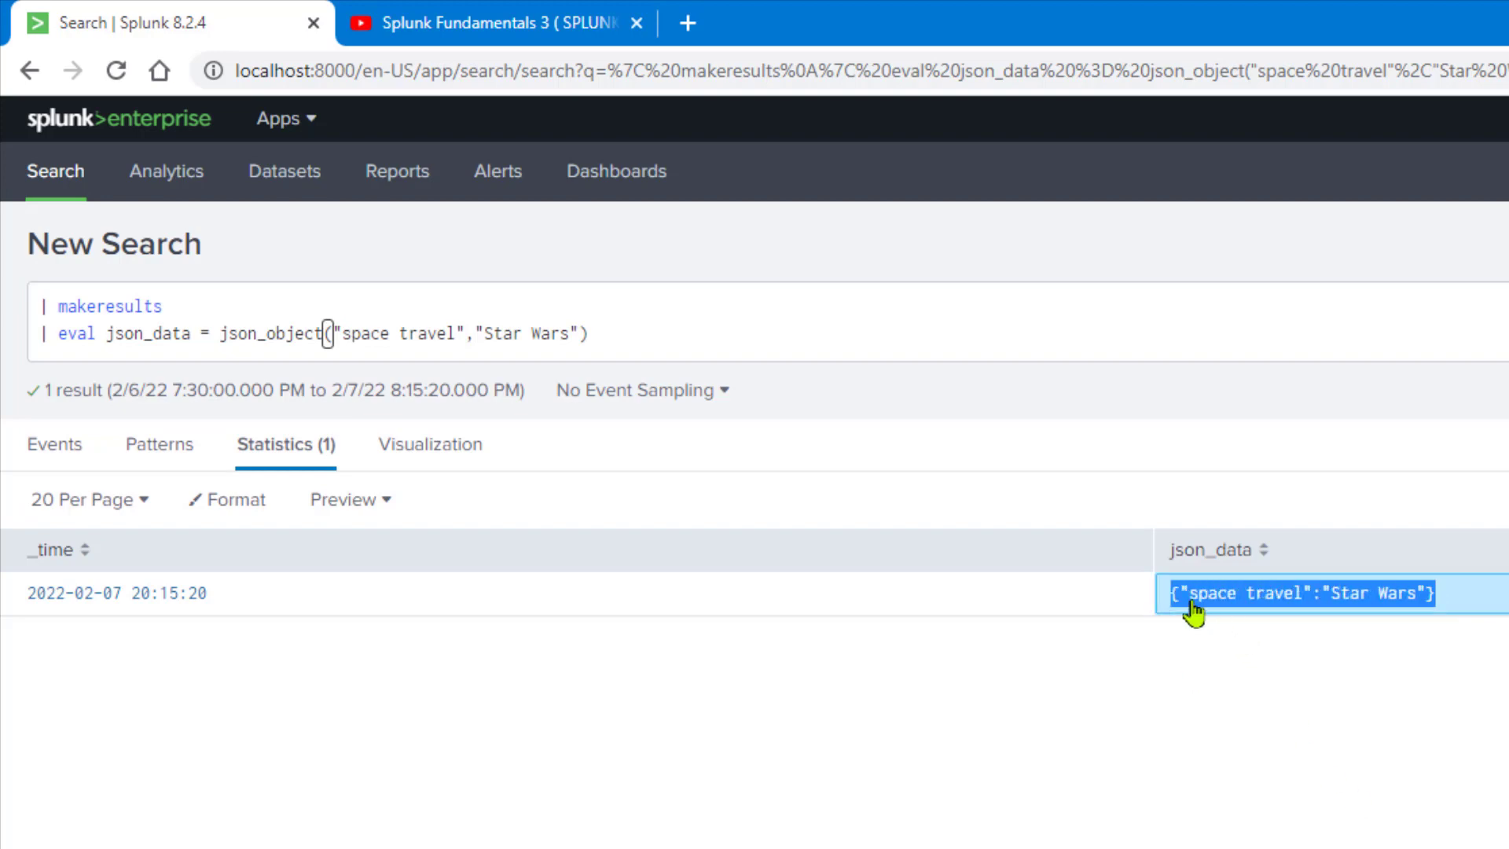
{"action": "double_click", "coordinate": [387, 333]}
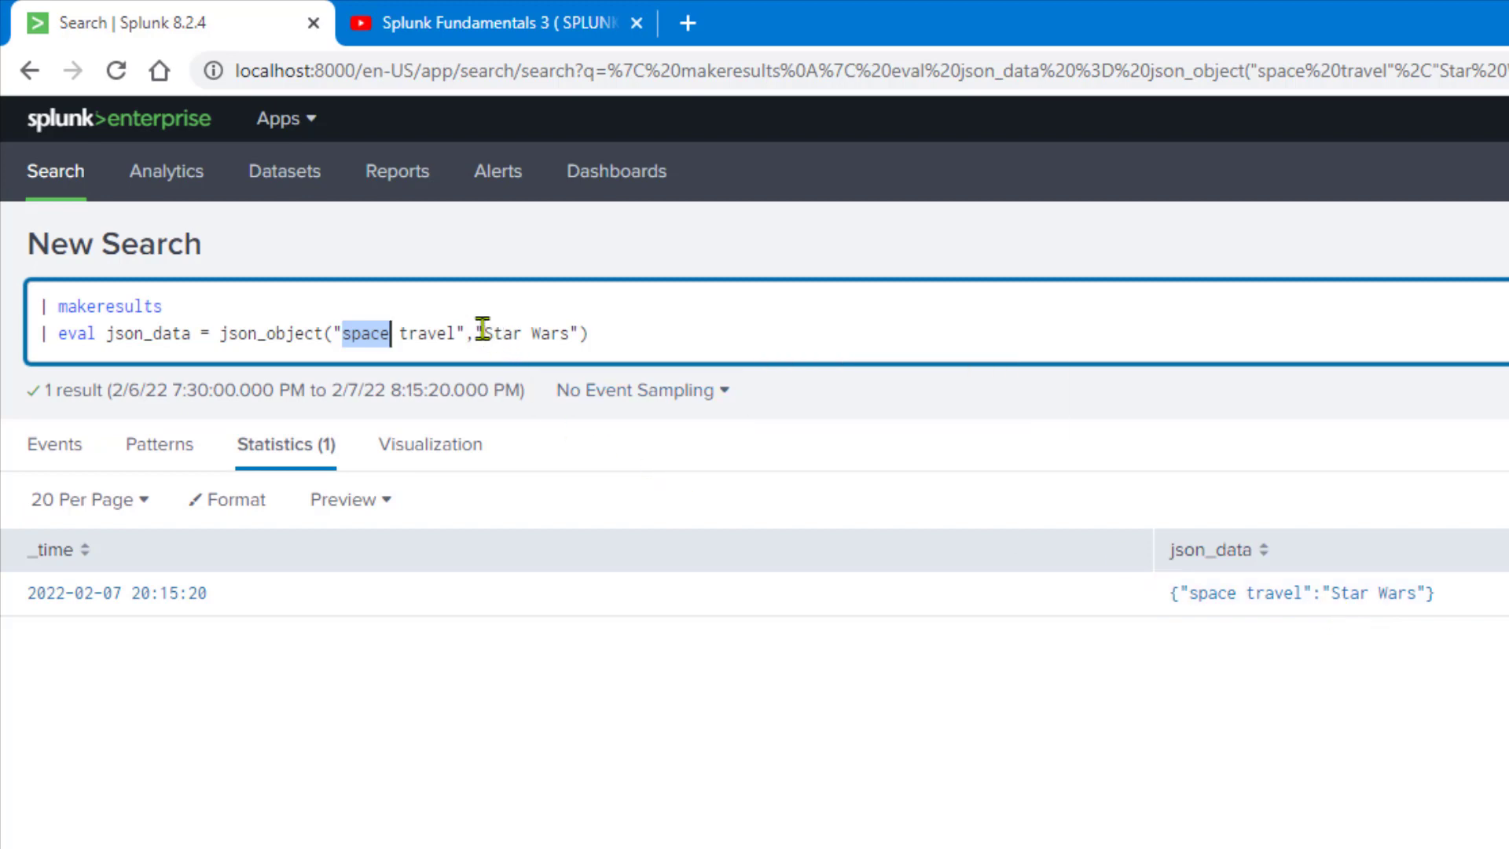
{"action": "left_click_drag", "start_coordinate": [482, 328], "coordinate": [579, 330]}
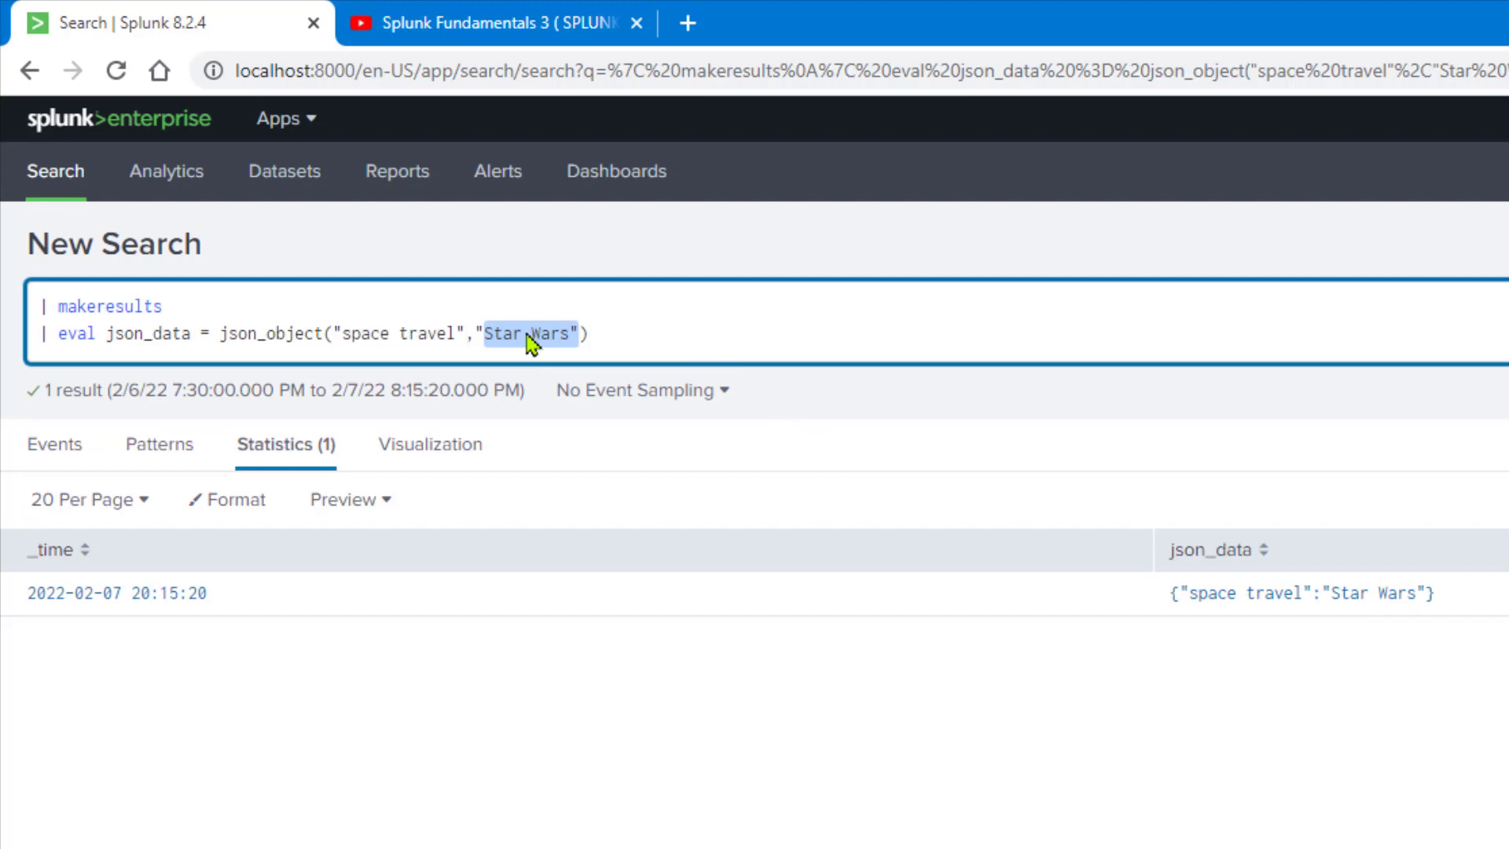
{"action": "left_click", "coordinate": [477, 333]}
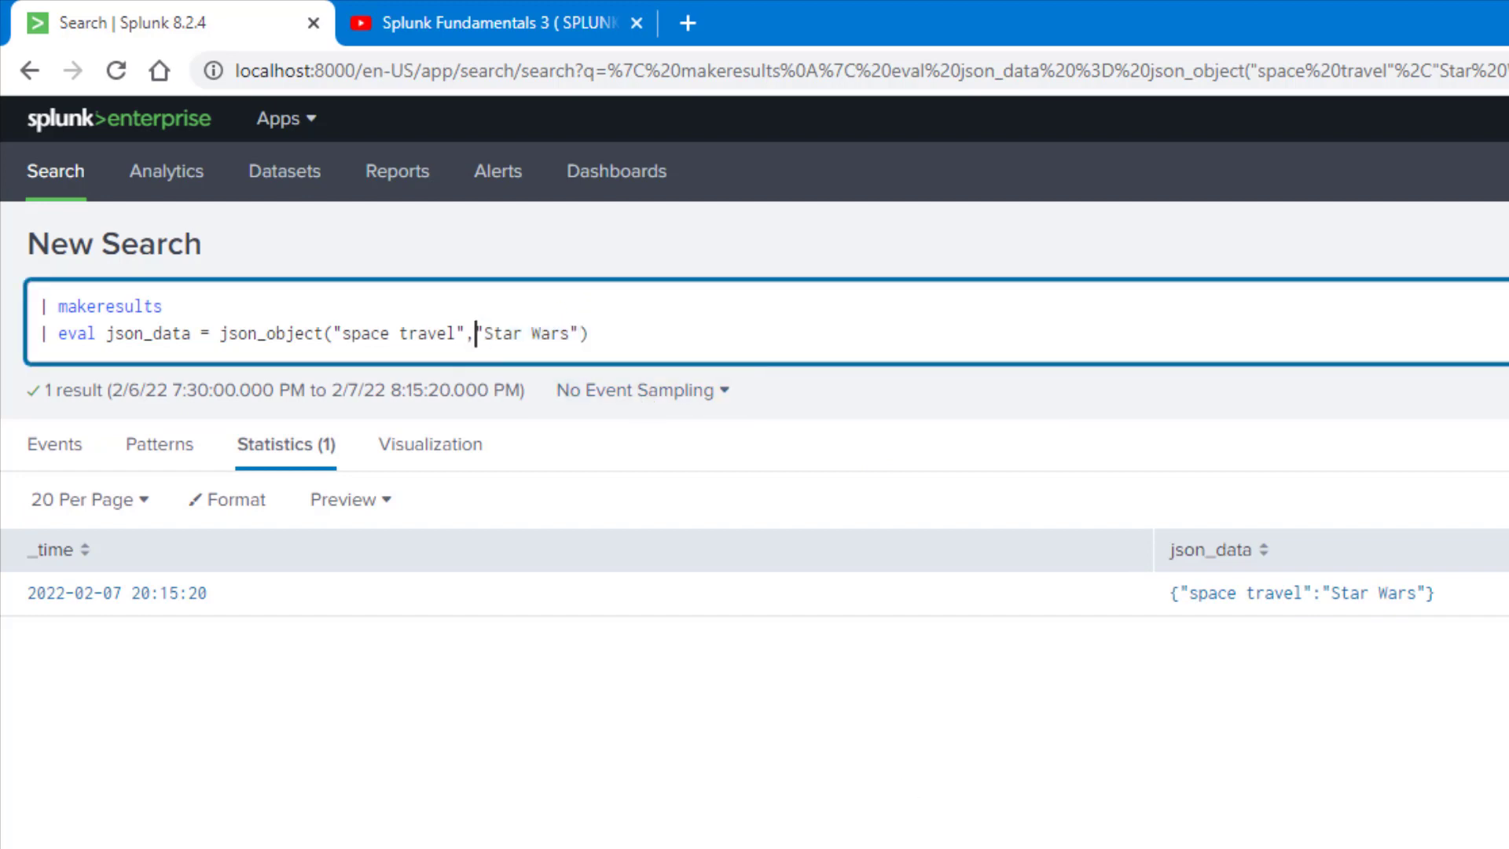
{"action": "key", "text": "alt+Tab"}
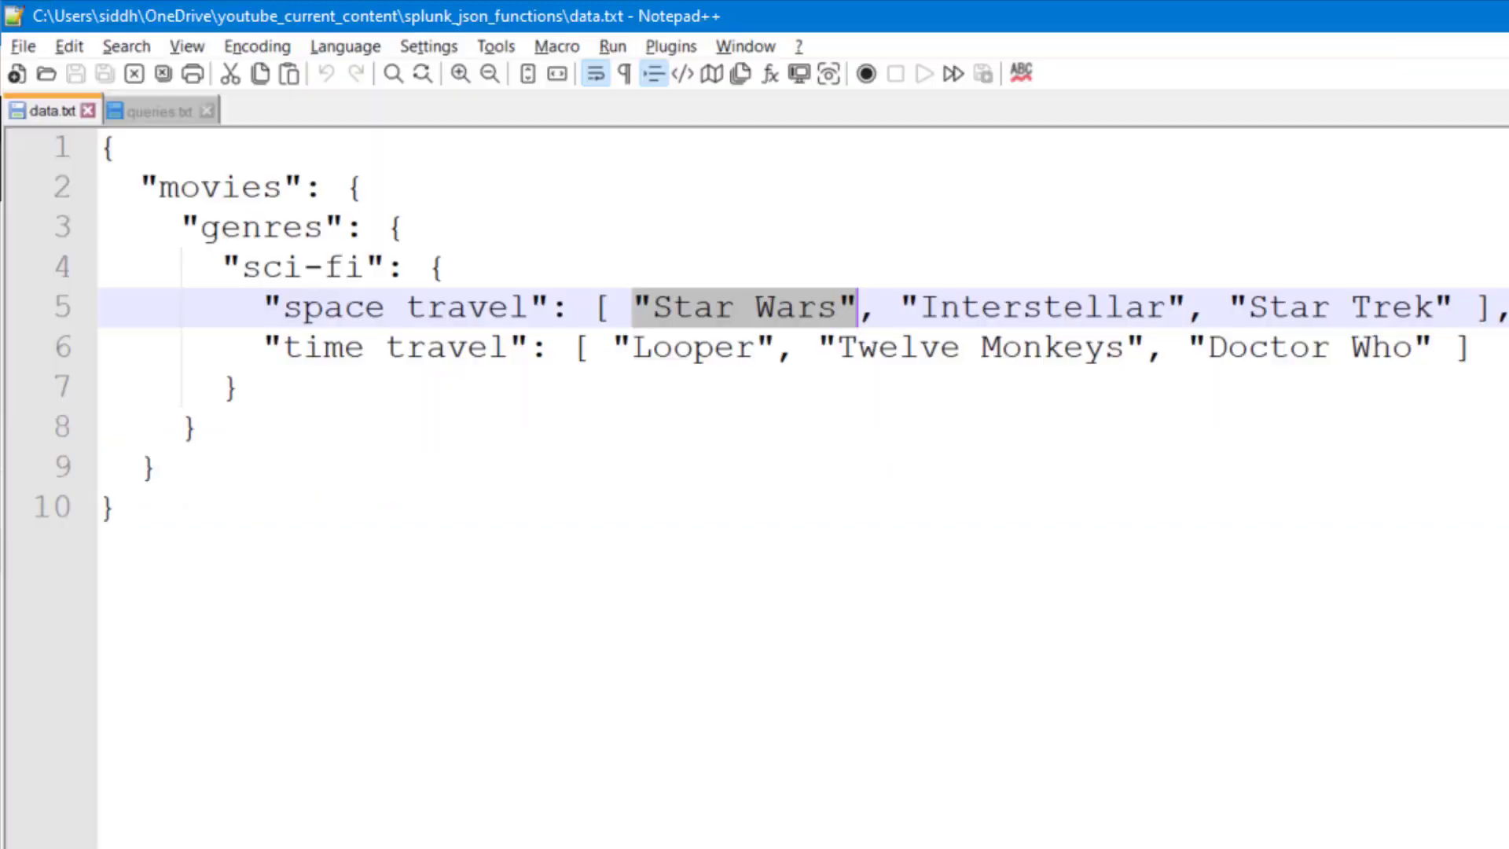
{"action": "left_click", "coordinate": [605, 306]}
{"action": "left_click_drag", "start_coordinate": [598, 308], "coordinate": [1477, 308]}
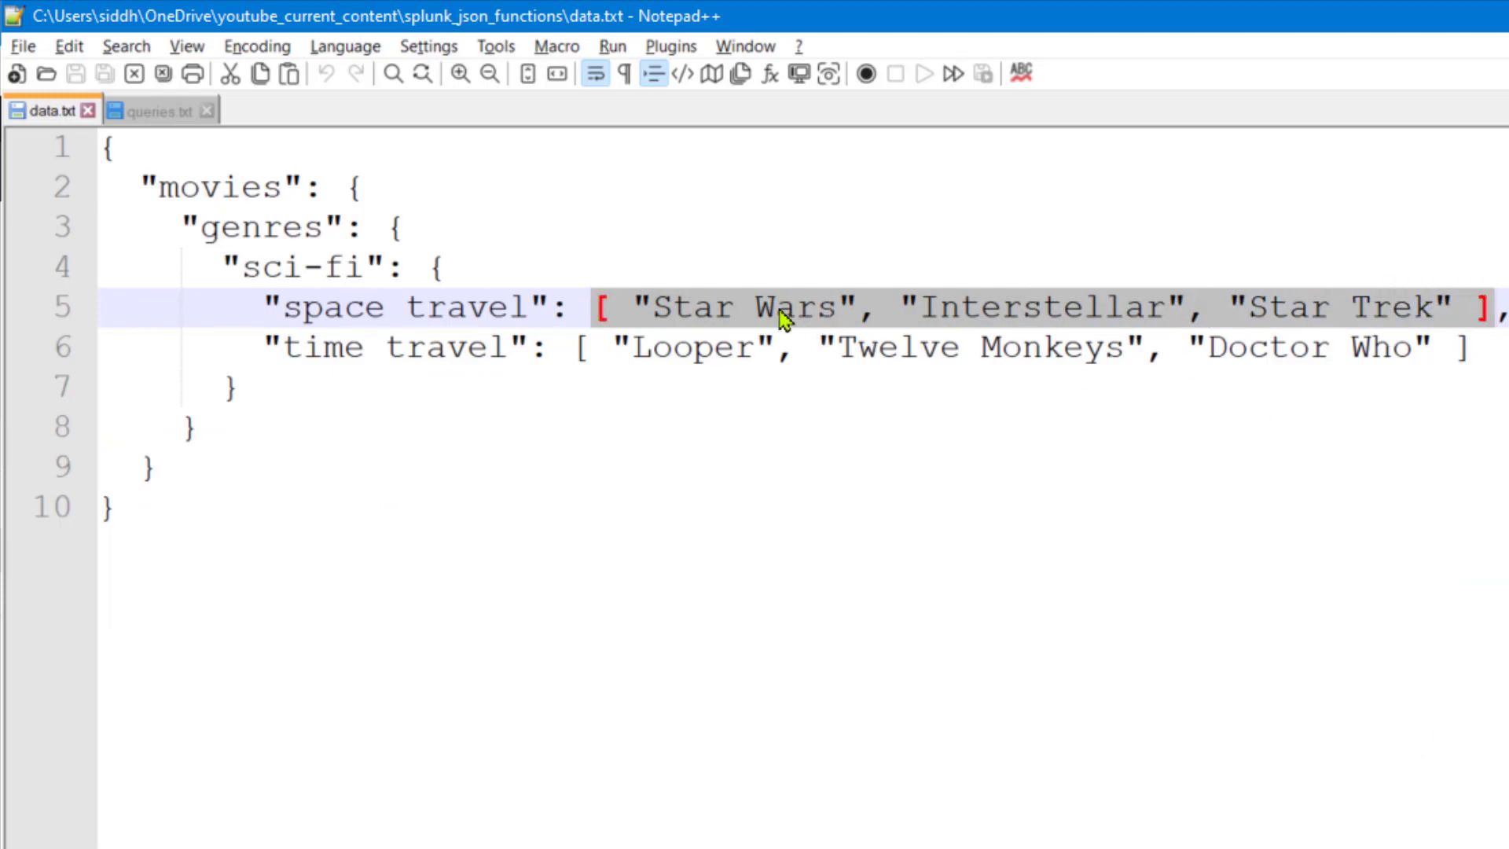
{"action": "left_click", "coordinate": [616, 305]}
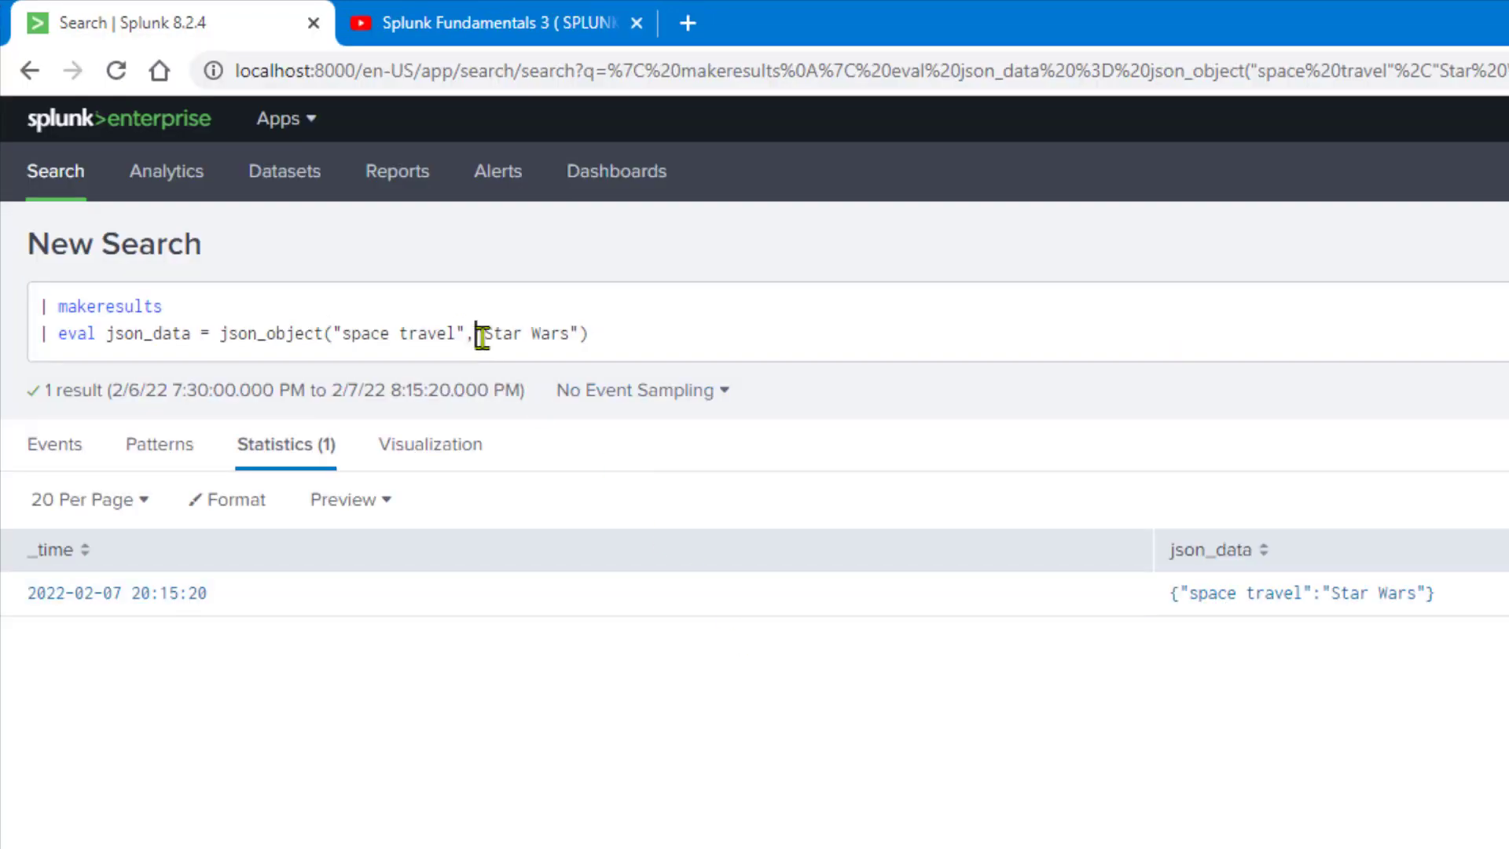
In the Splunk search, wrap the "Star Wars" value in a json_array() call inside json_object.
{"action": "left_click_drag", "start_coordinate": [475, 333], "coordinate": [580, 333]}
{"action": "left_click", "coordinate": [482, 337]}
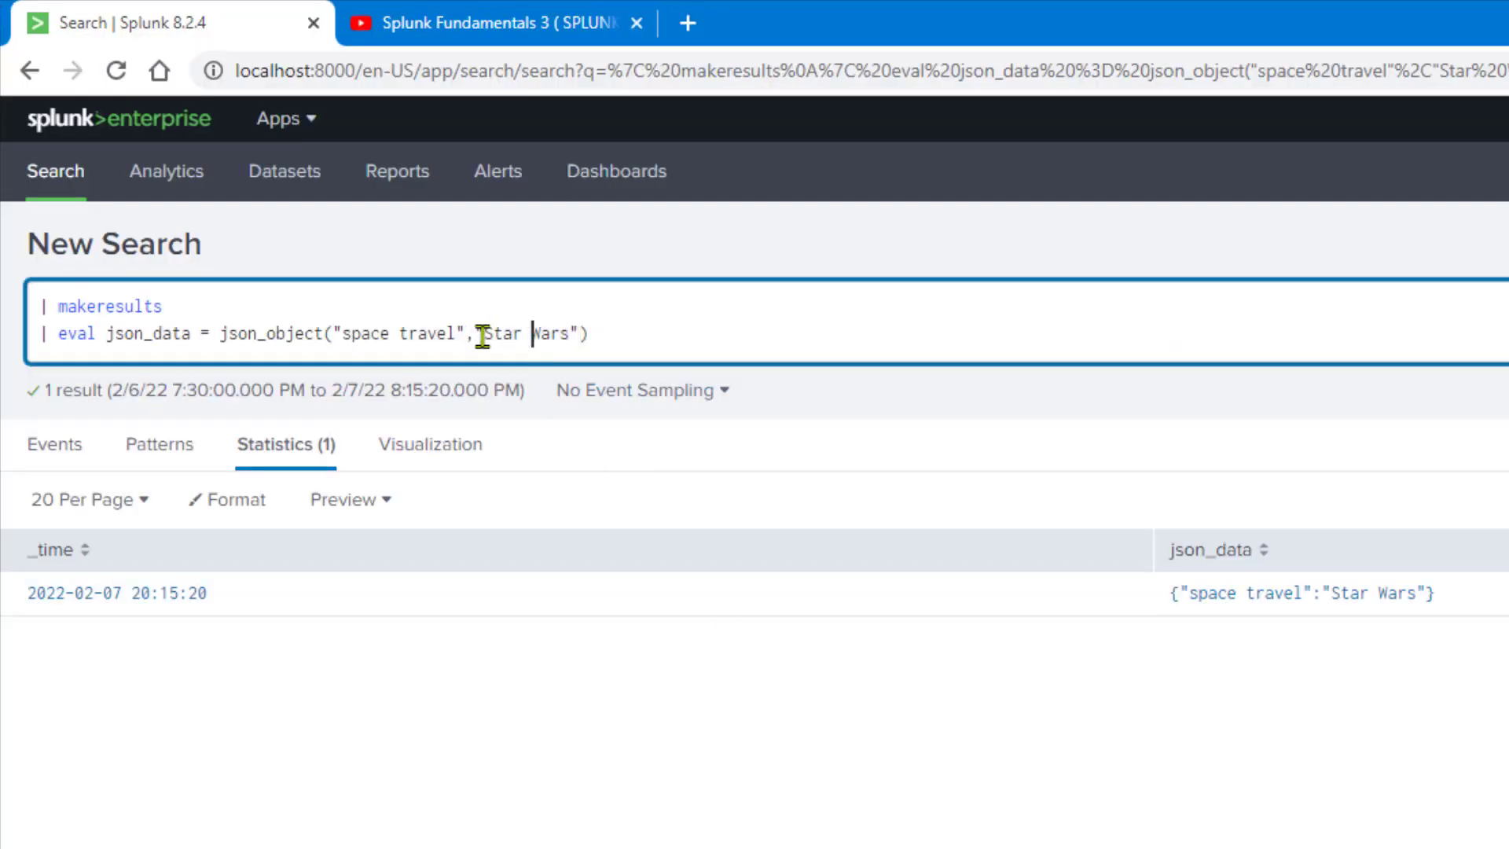
{"action": "left_click", "coordinate": [479, 336]}
{"action": "type", "text": "json_"}
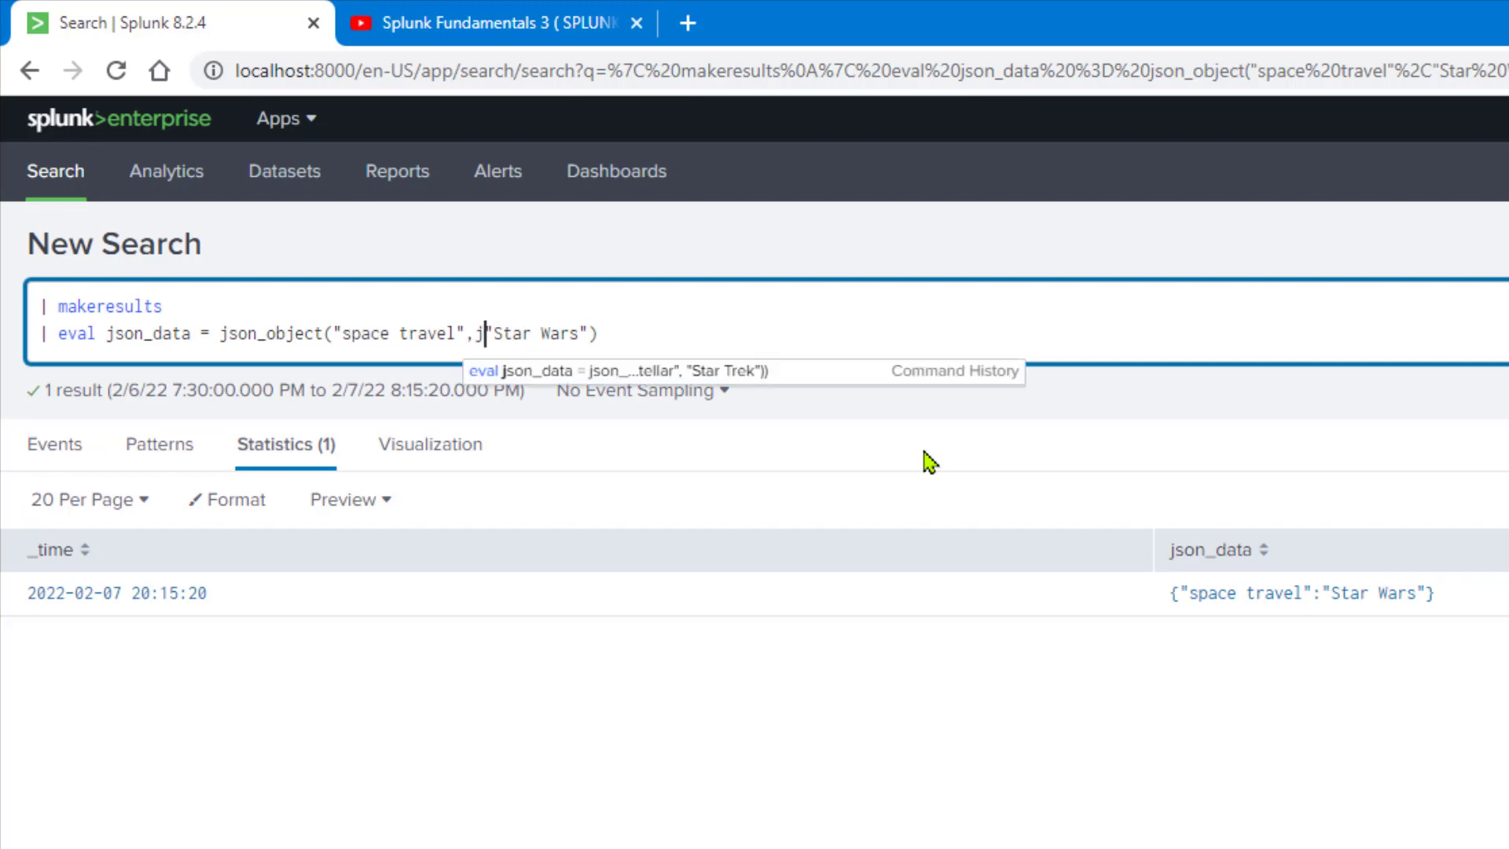
{"action": "type", "text": "array"}
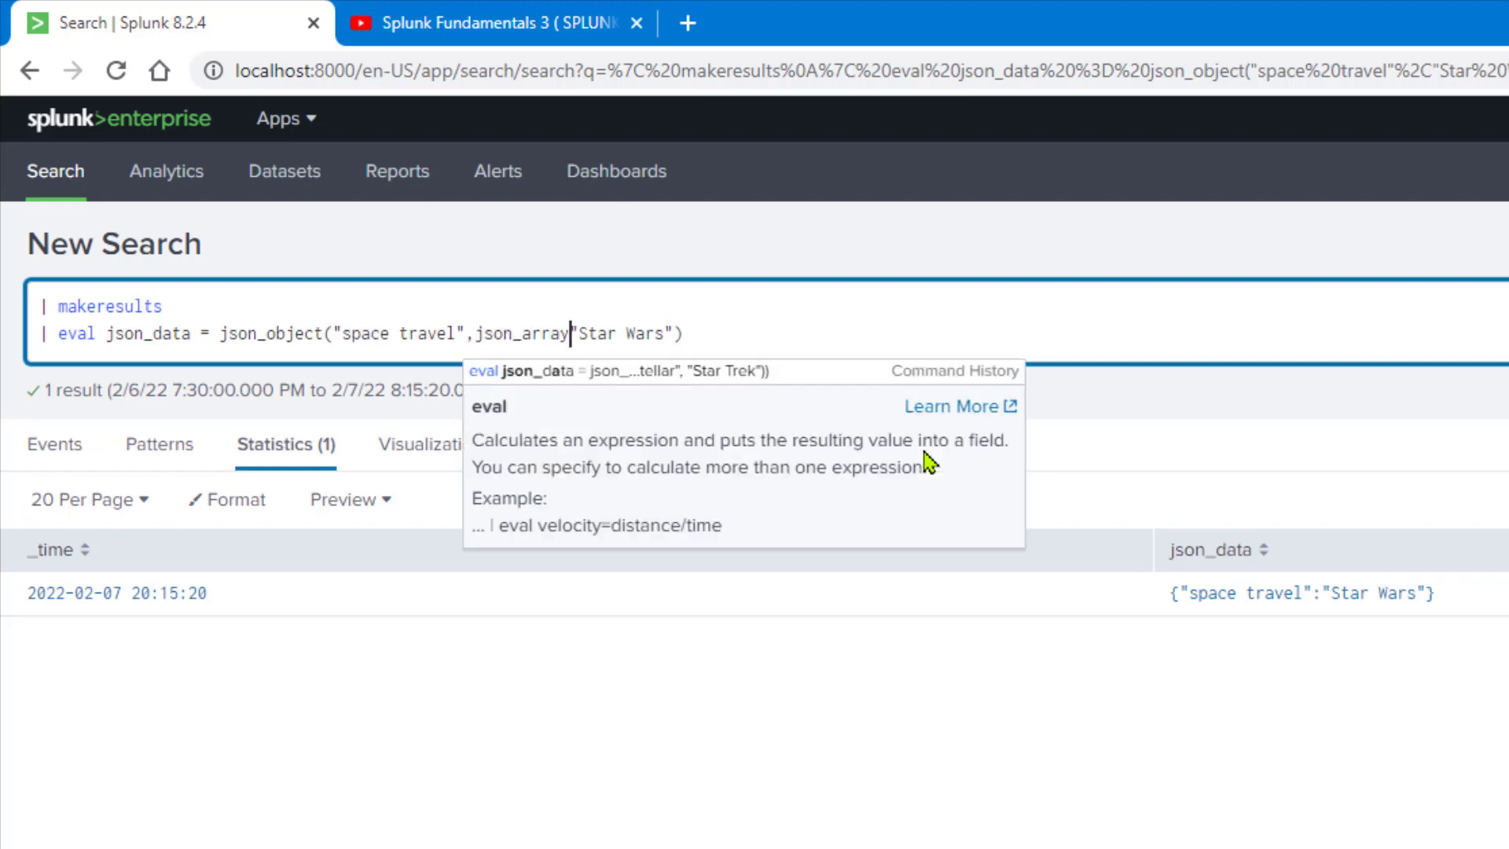
{"action": "type", "text": "("}
{"action": "key", "text": "End"}
{"action": "left_click", "coordinate": [723, 325]}
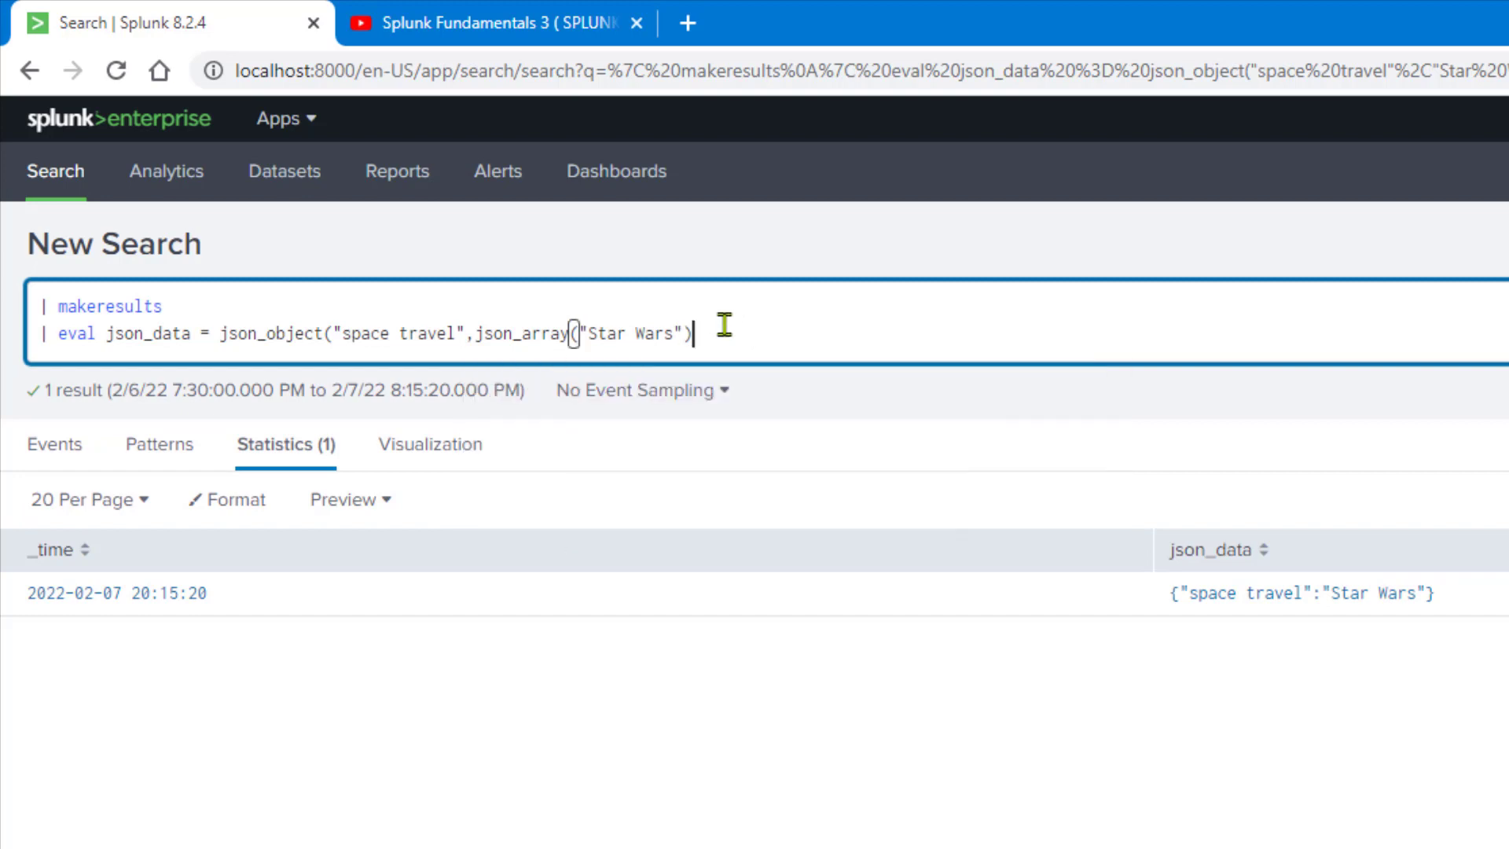
{"action": "type", "text": ")"}
{"action": "double_click", "coordinate": [512, 334]}
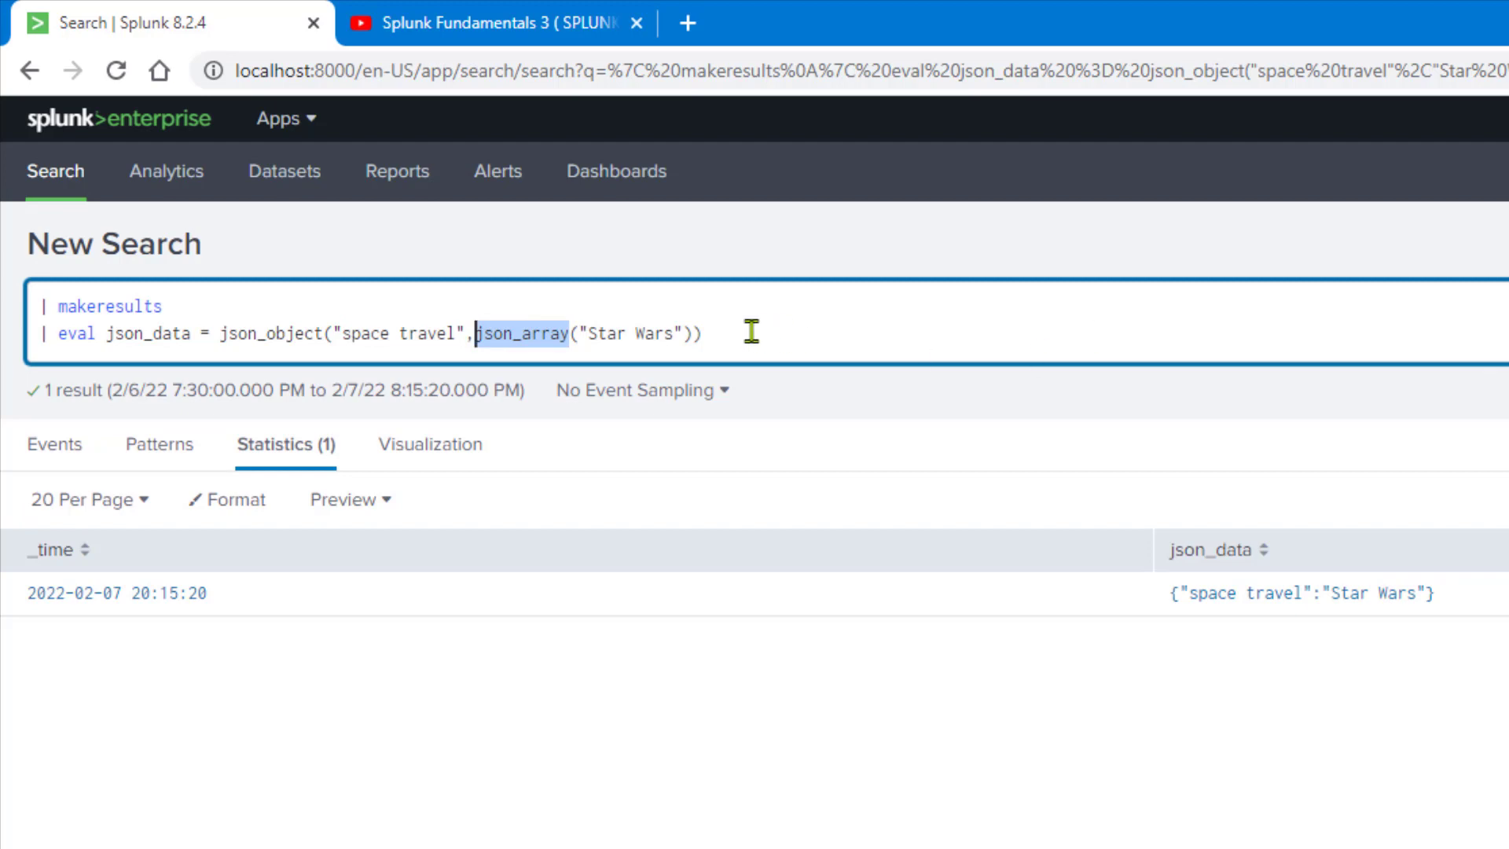
Replace the json_array contents with "Star Wars", "Interstellar", "Star Trek" copied from data.txt in Notepad++, and run the Splunk search.
{"action": "left_click", "coordinate": [688, 333]}
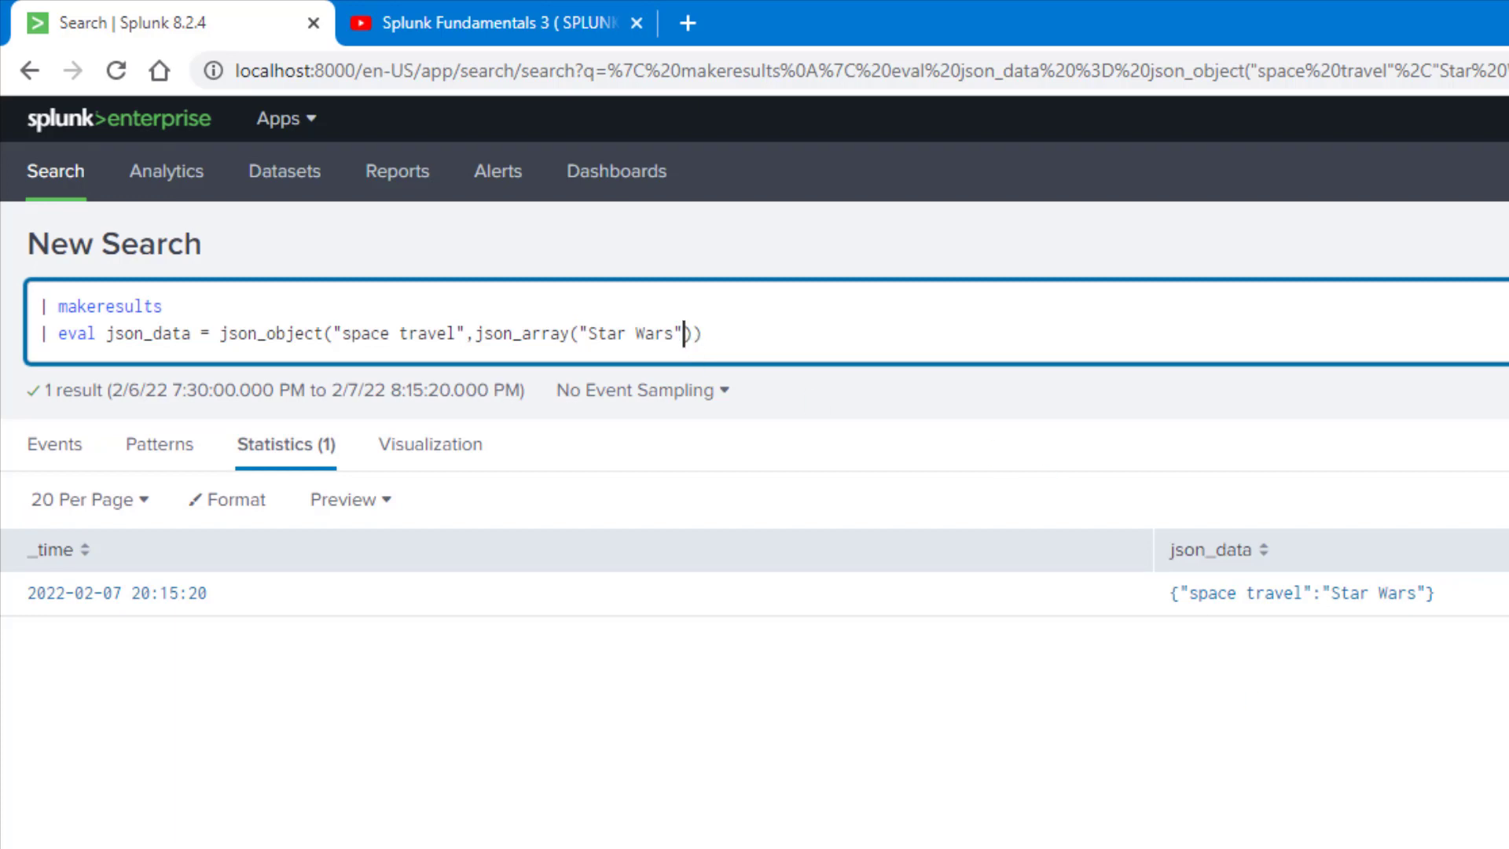
{"action": "key", "text": "alt+Tab"}
{"action": "left_click_drag", "start_coordinate": [633, 297], "coordinate": [1453, 304]}
{"action": "key", "text": "ctrl+c"}
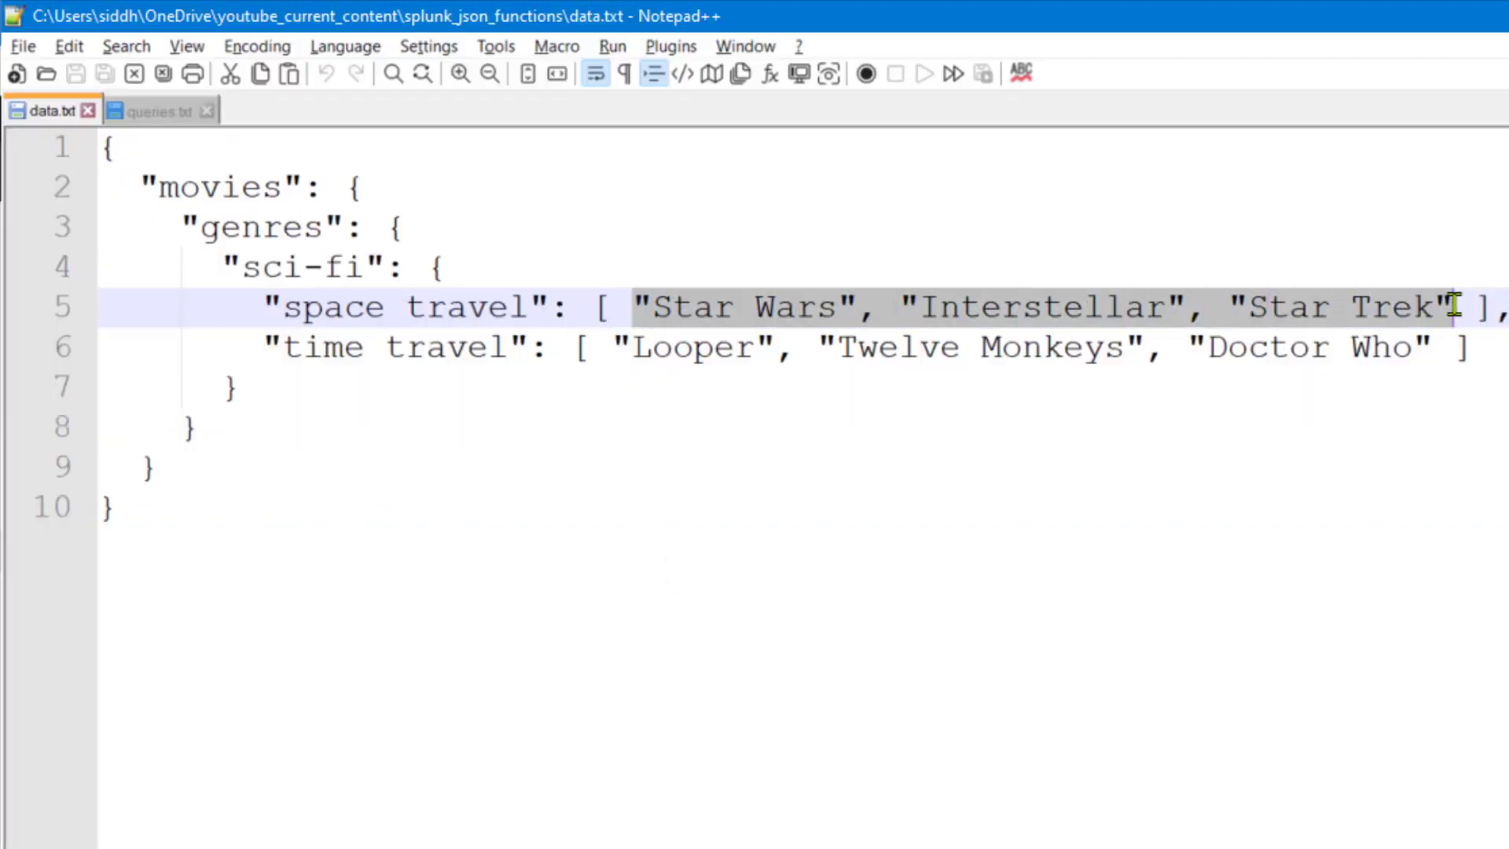
{"action": "key", "text": "alt+Tab"}
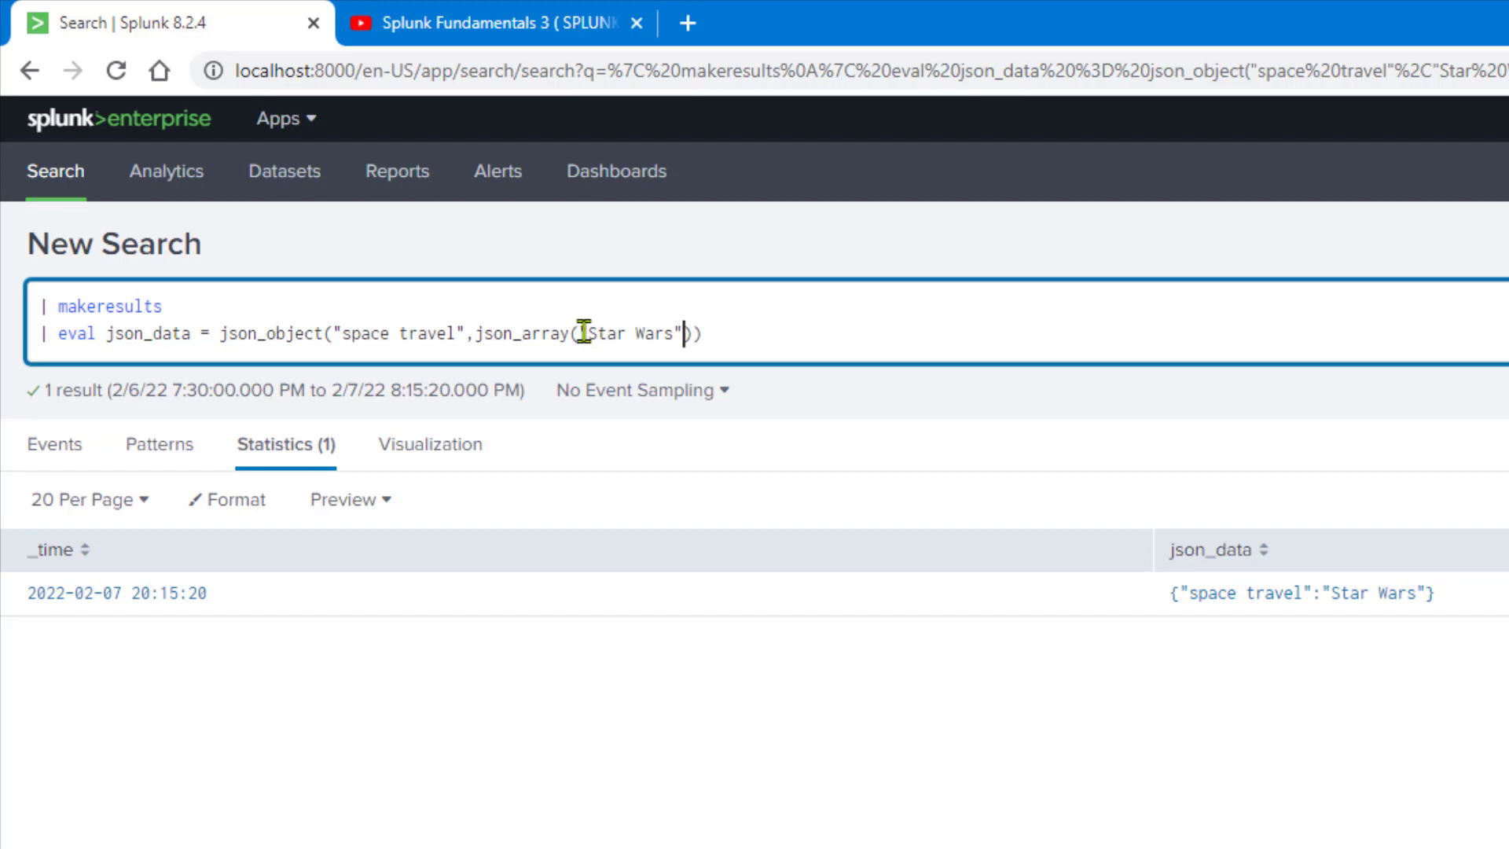
{"action": "left_click_drag", "start_coordinate": [582, 334], "coordinate": [685, 332]}
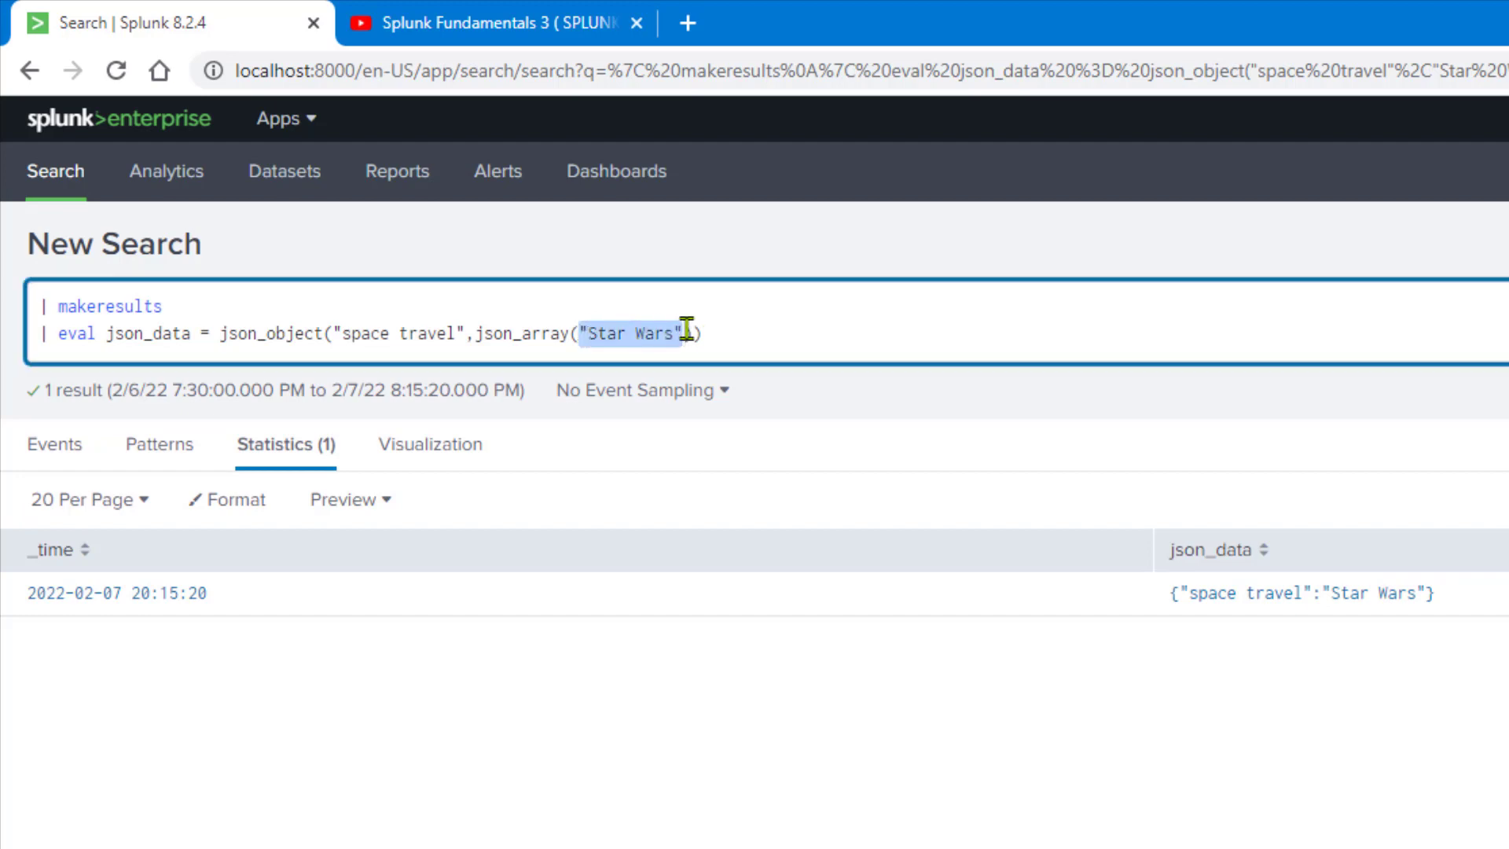
{"action": "key", "text": "ctrl+v"}
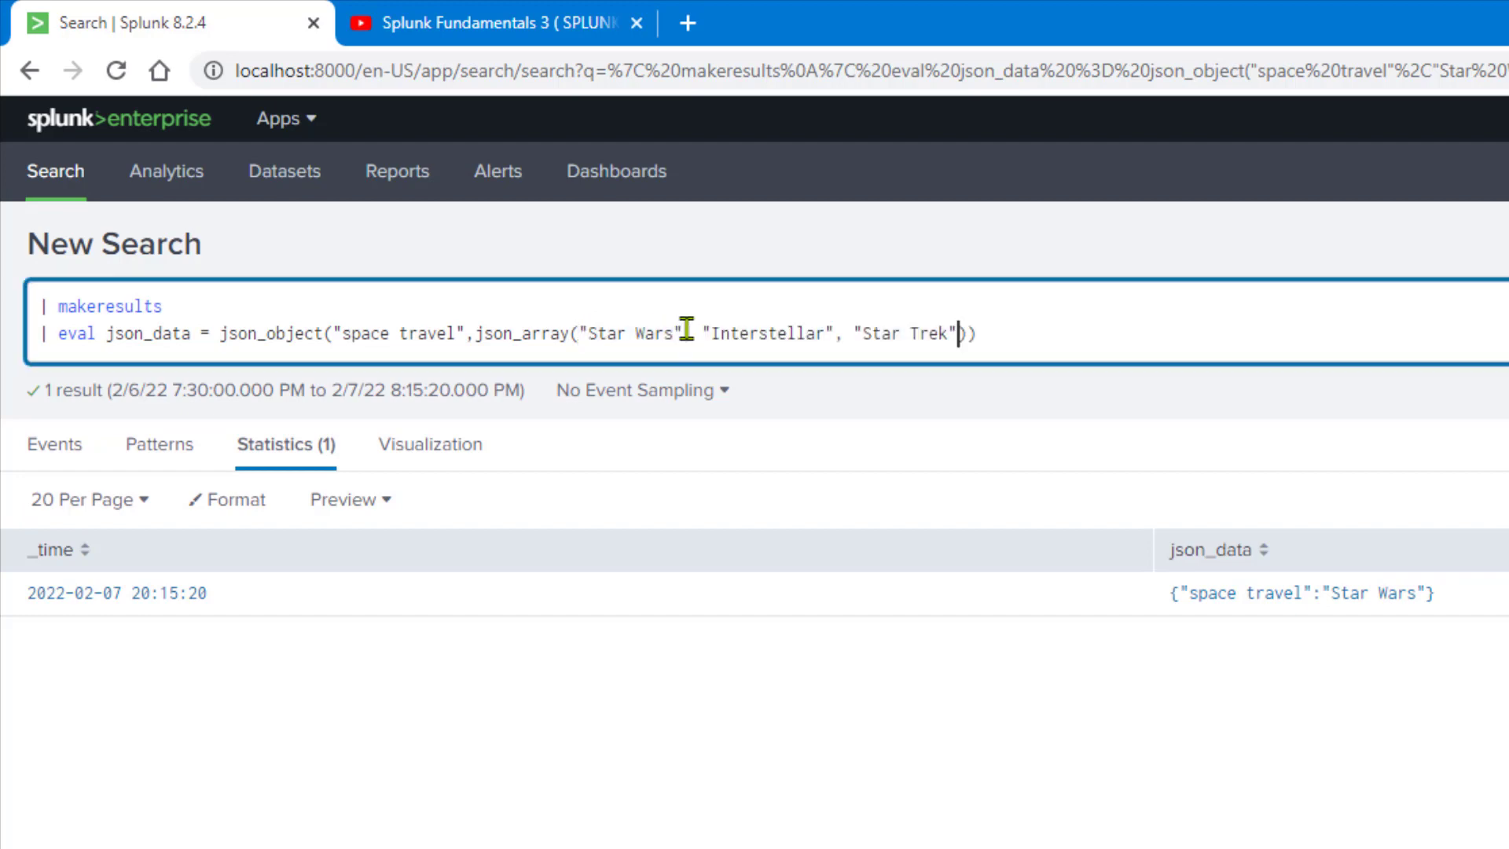
{"action": "left_click", "coordinate": [1003, 333]}
{"action": "key", "text": "Return"}
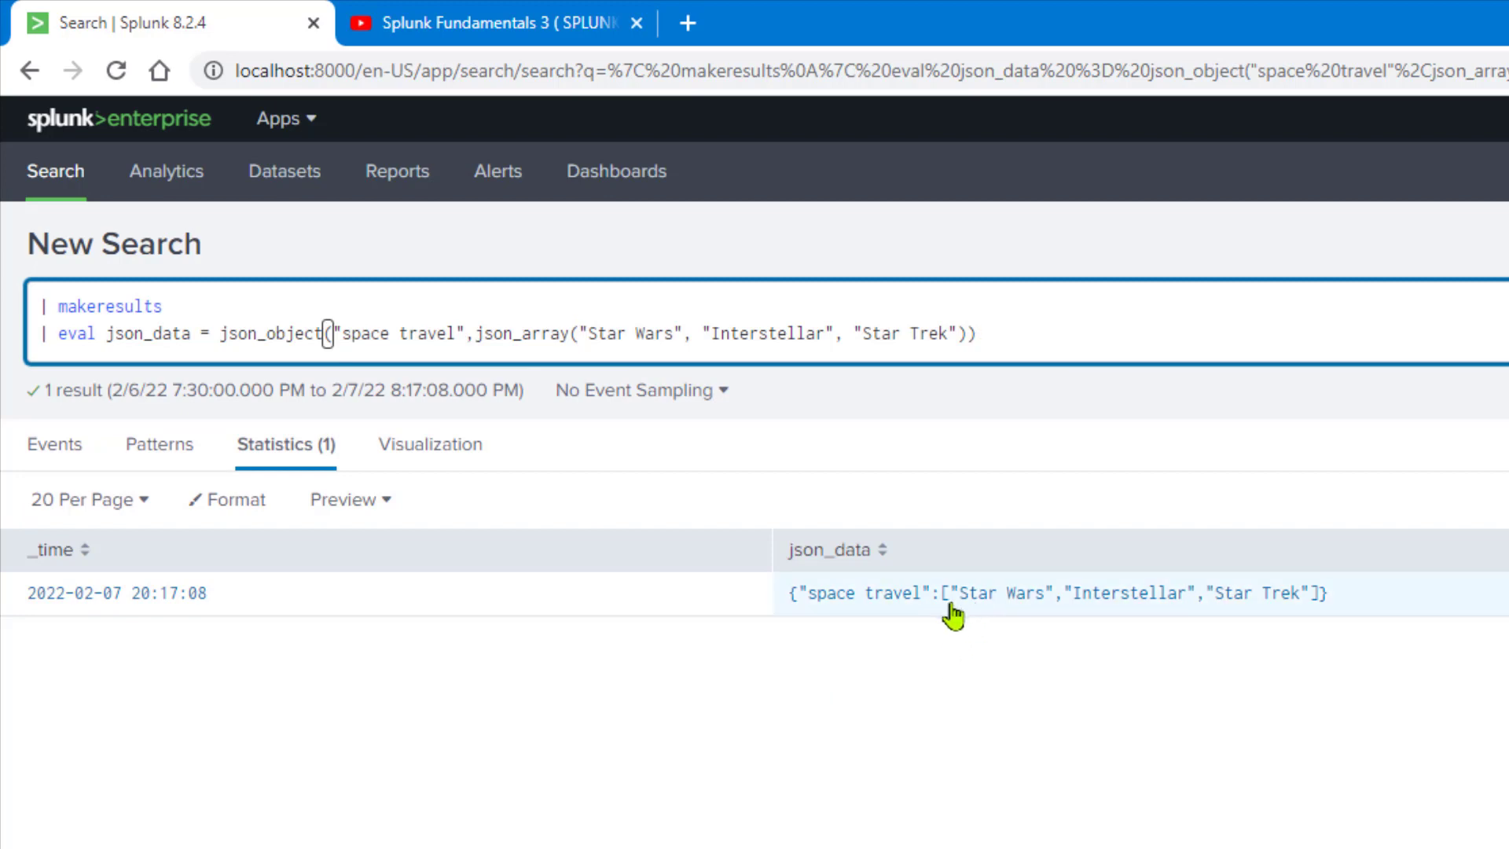
Examine the json_data array and the json_object and json_array calls against the "sci-fi" object's space travel and time travel entries in data.txt.
{"action": "left_click_drag", "start_coordinate": [950, 599], "coordinate": [1309, 603]}
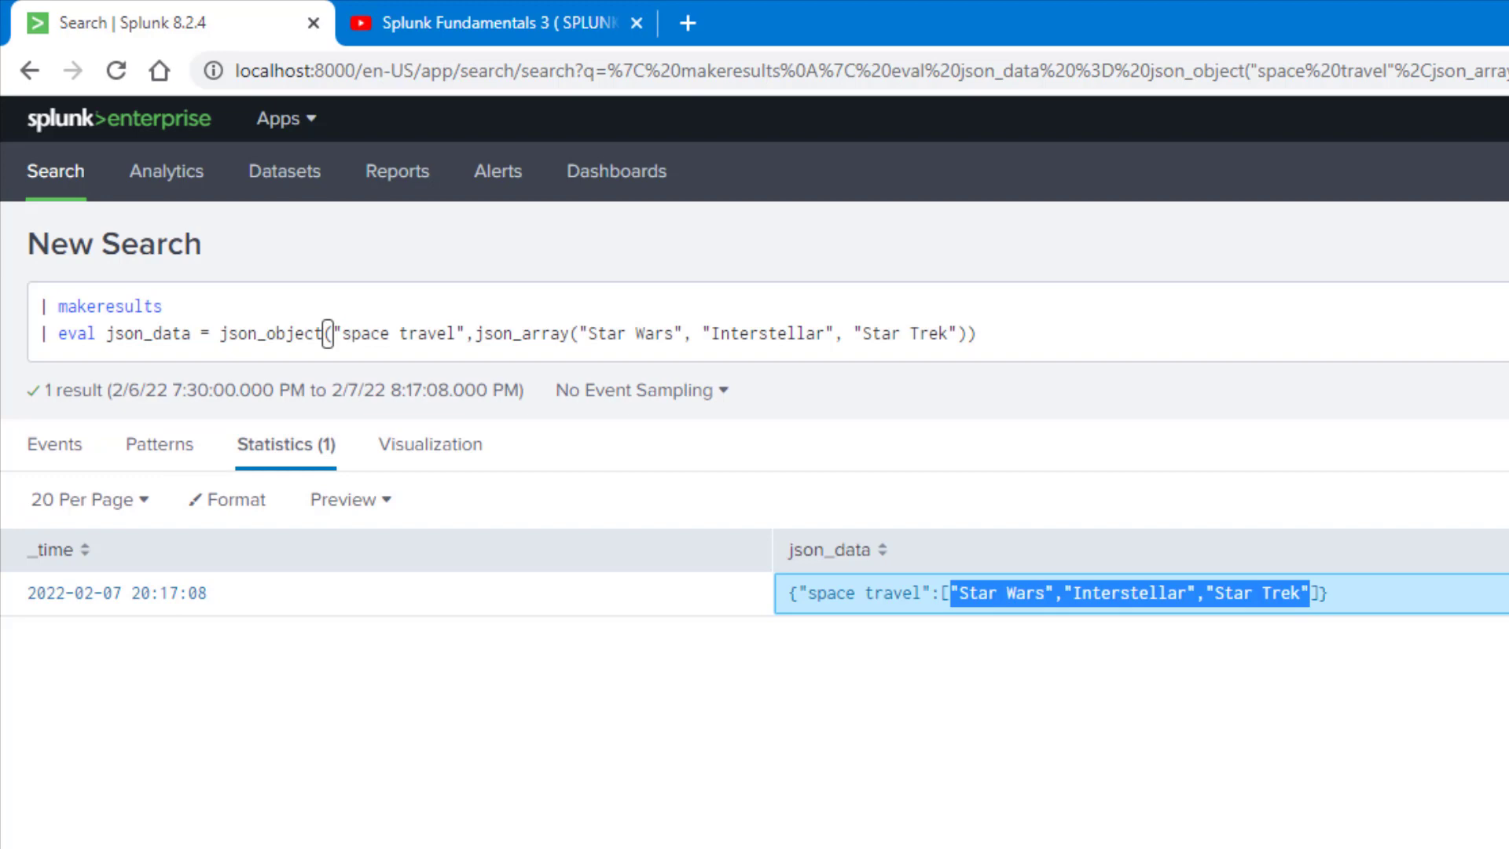
{"action": "key", "text": "alt+Tab"}
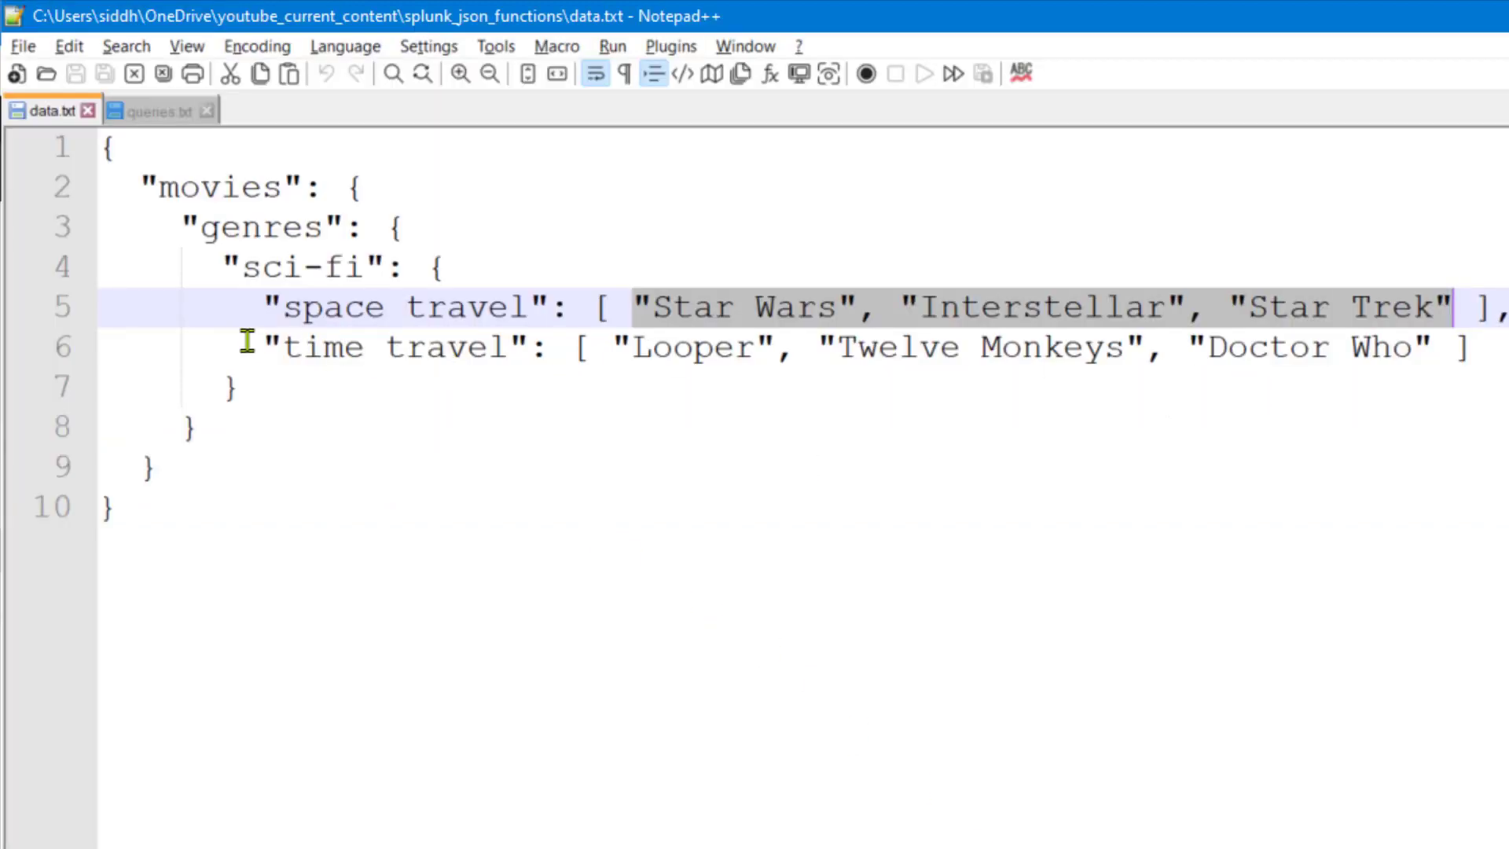
{"action": "left_click_drag", "start_coordinate": [261, 346], "coordinate": [529, 346]}
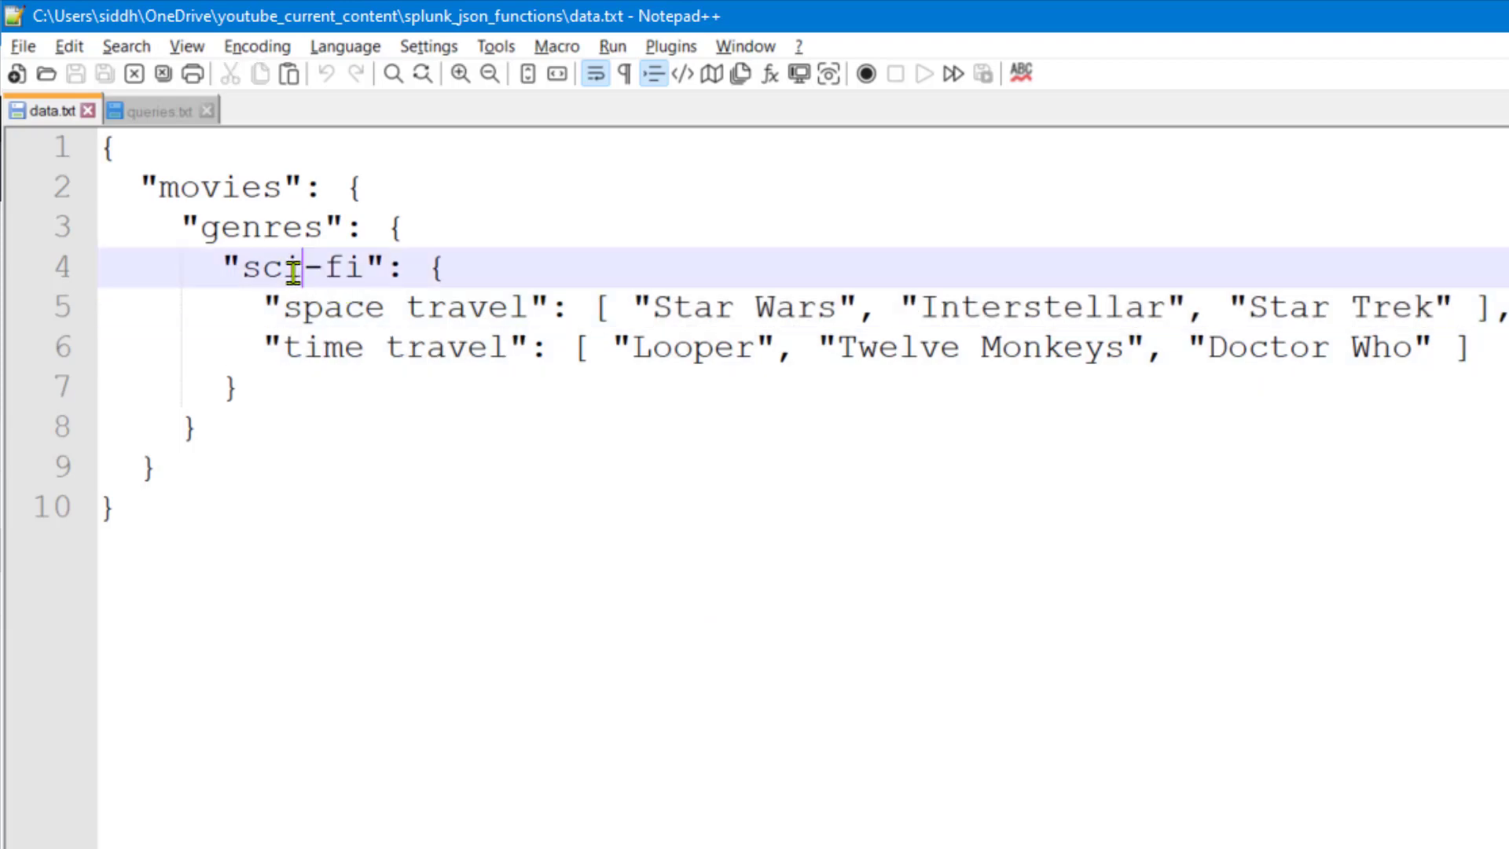
{"action": "double_click", "coordinate": [293, 269]}
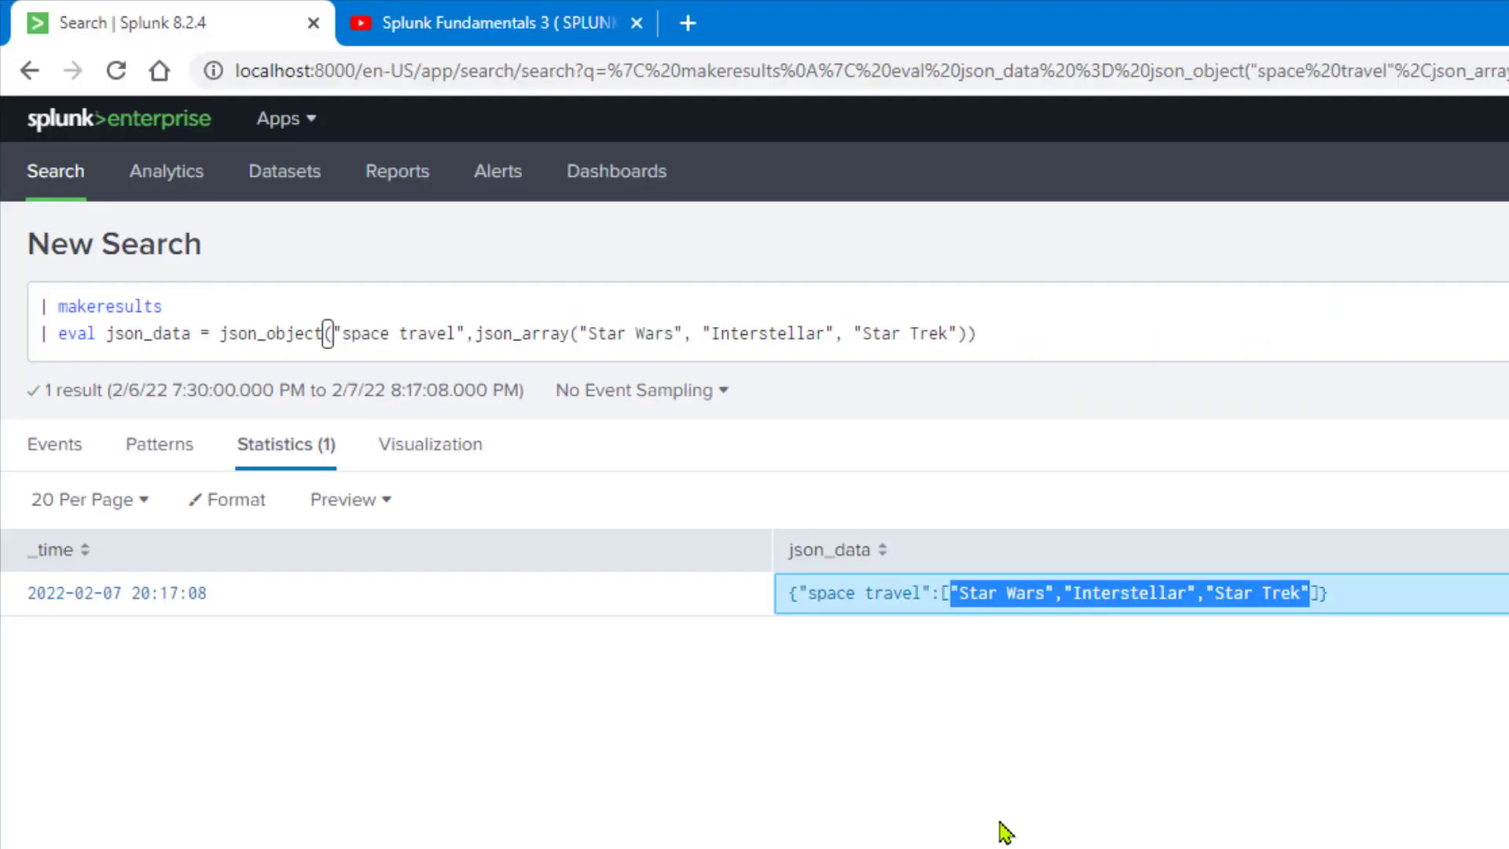
{"action": "double_click", "coordinate": [258, 336]}
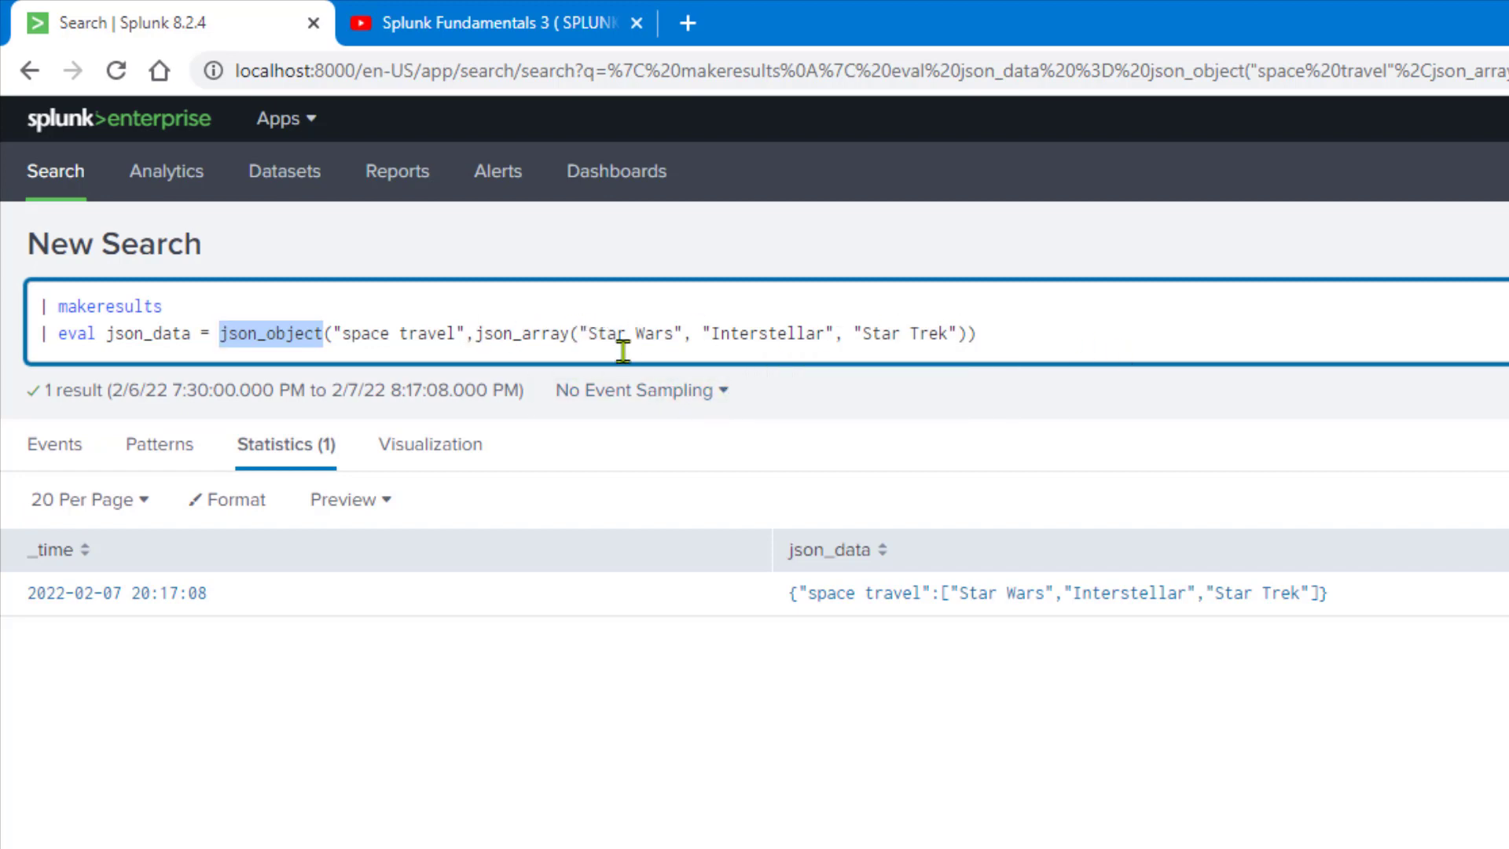
{"action": "double_click", "coordinate": [509, 337]}
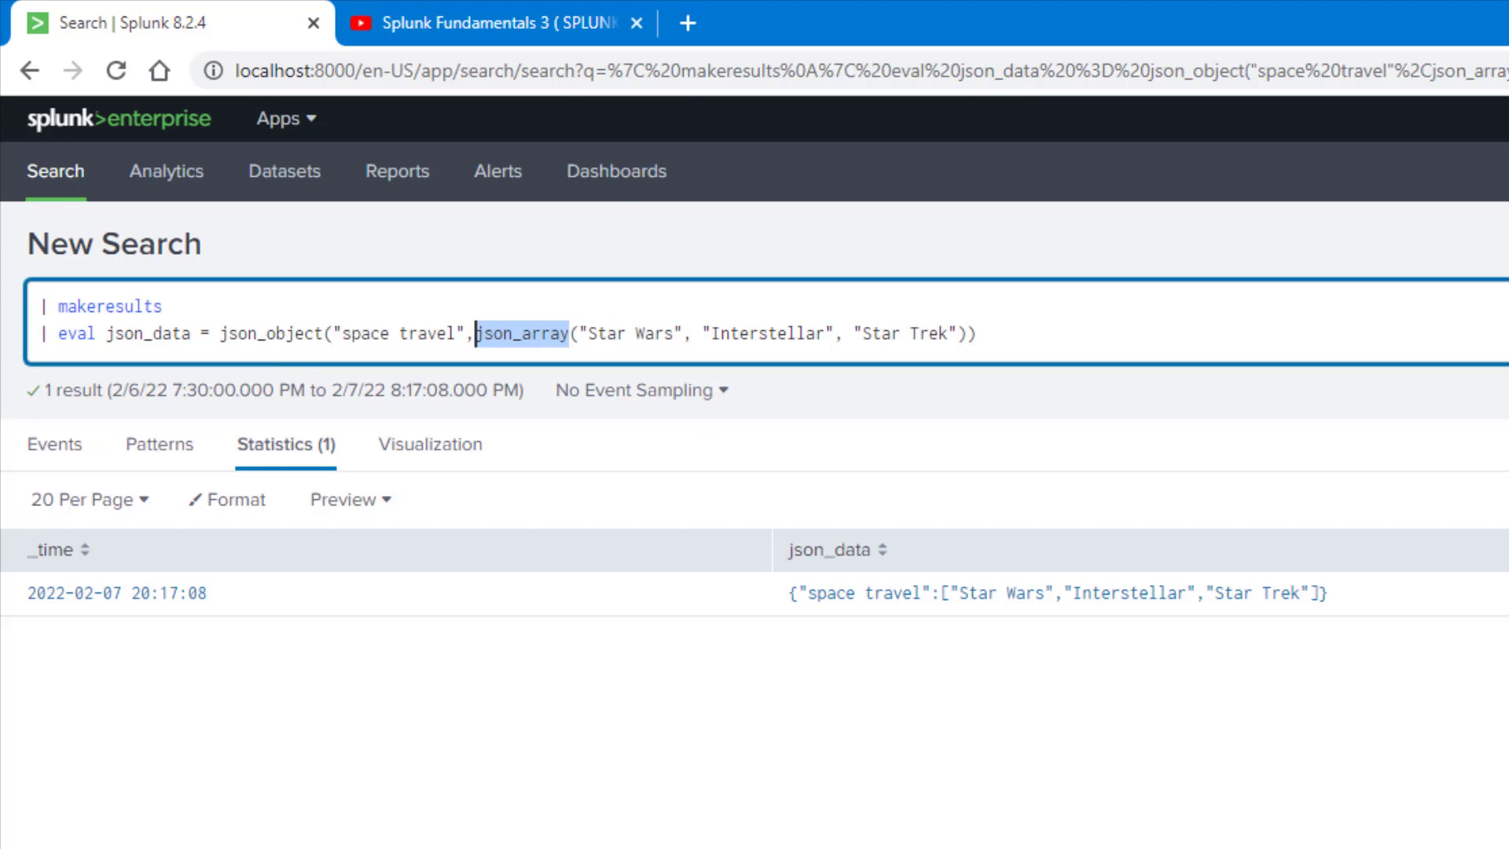
{"action": "key", "text": "alt+Tab"}
{"action": "left_click_drag", "start_coordinate": [224, 264], "coordinate": [384, 270]}
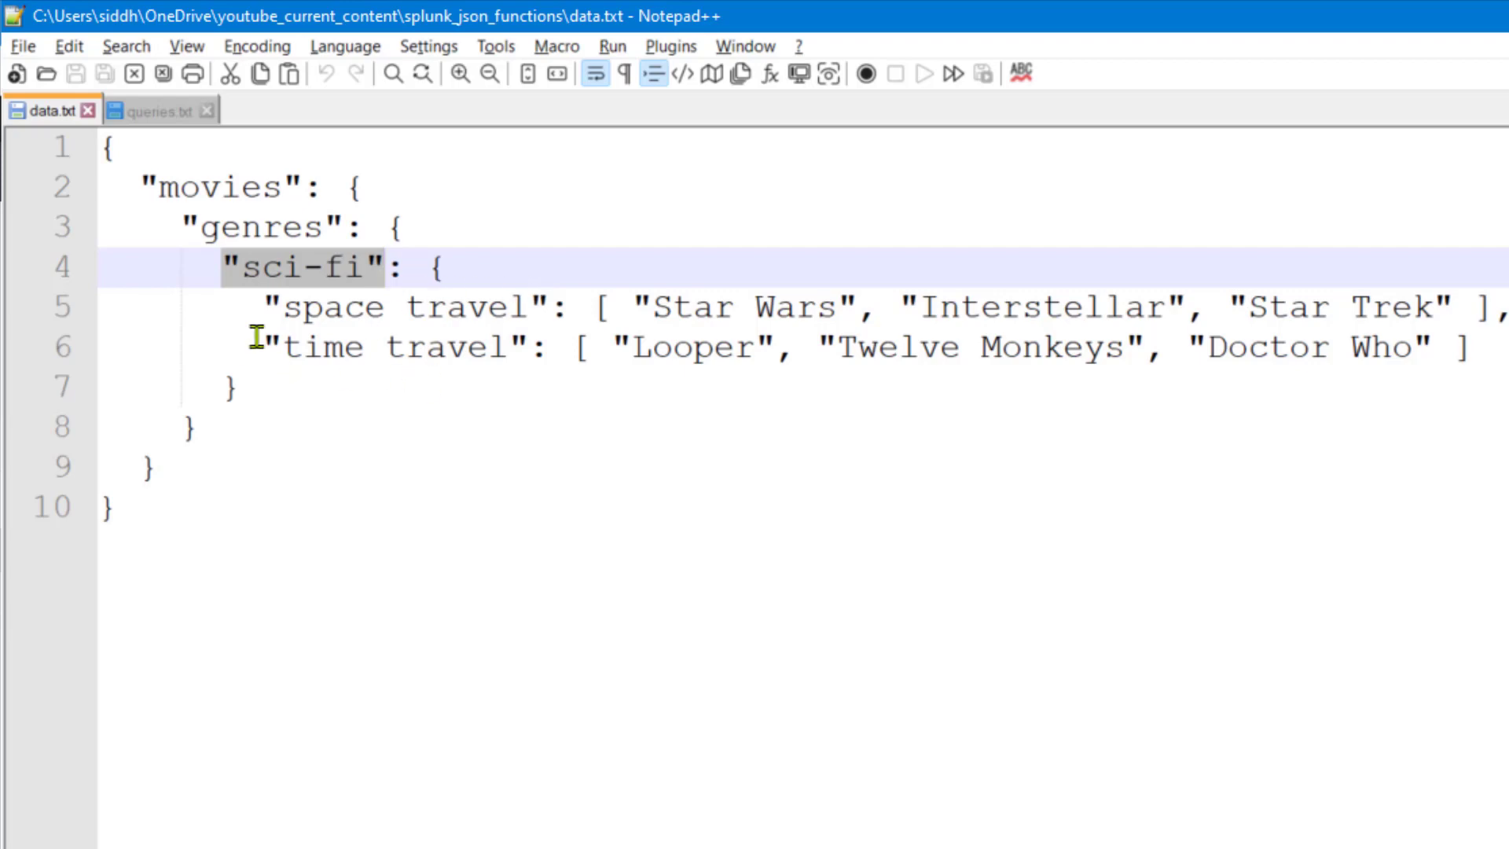
{"action": "left_click_drag", "start_coordinate": [257, 338], "coordinate": [1474, 346]}
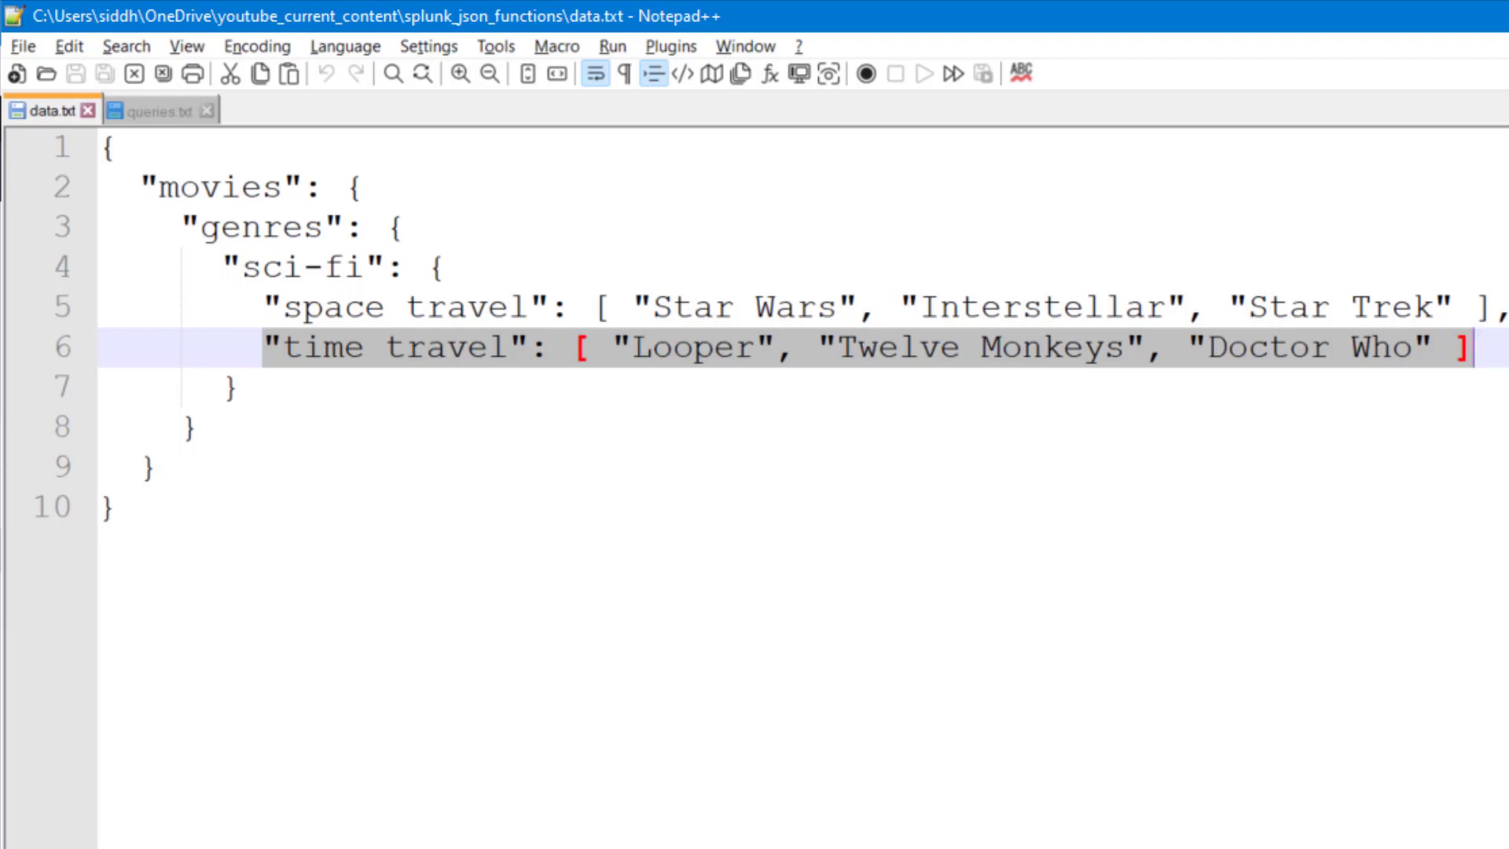
{"action": "left_click", "coordinate": [469, 267]}
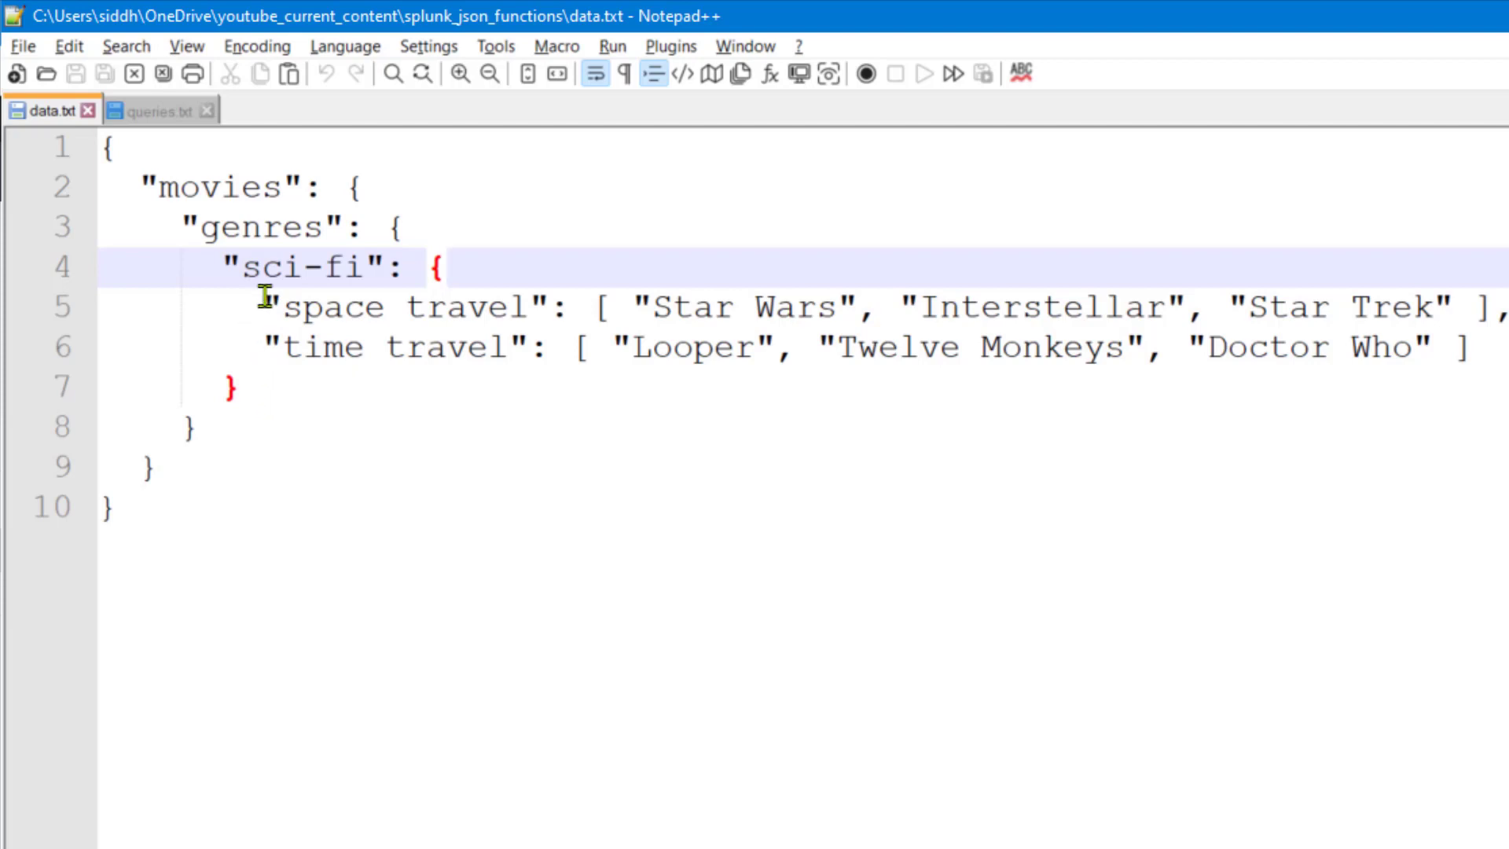
{"action": "left_click_drag", "start_coordinate": [262, 304], "coordinate": [1505, 286]}
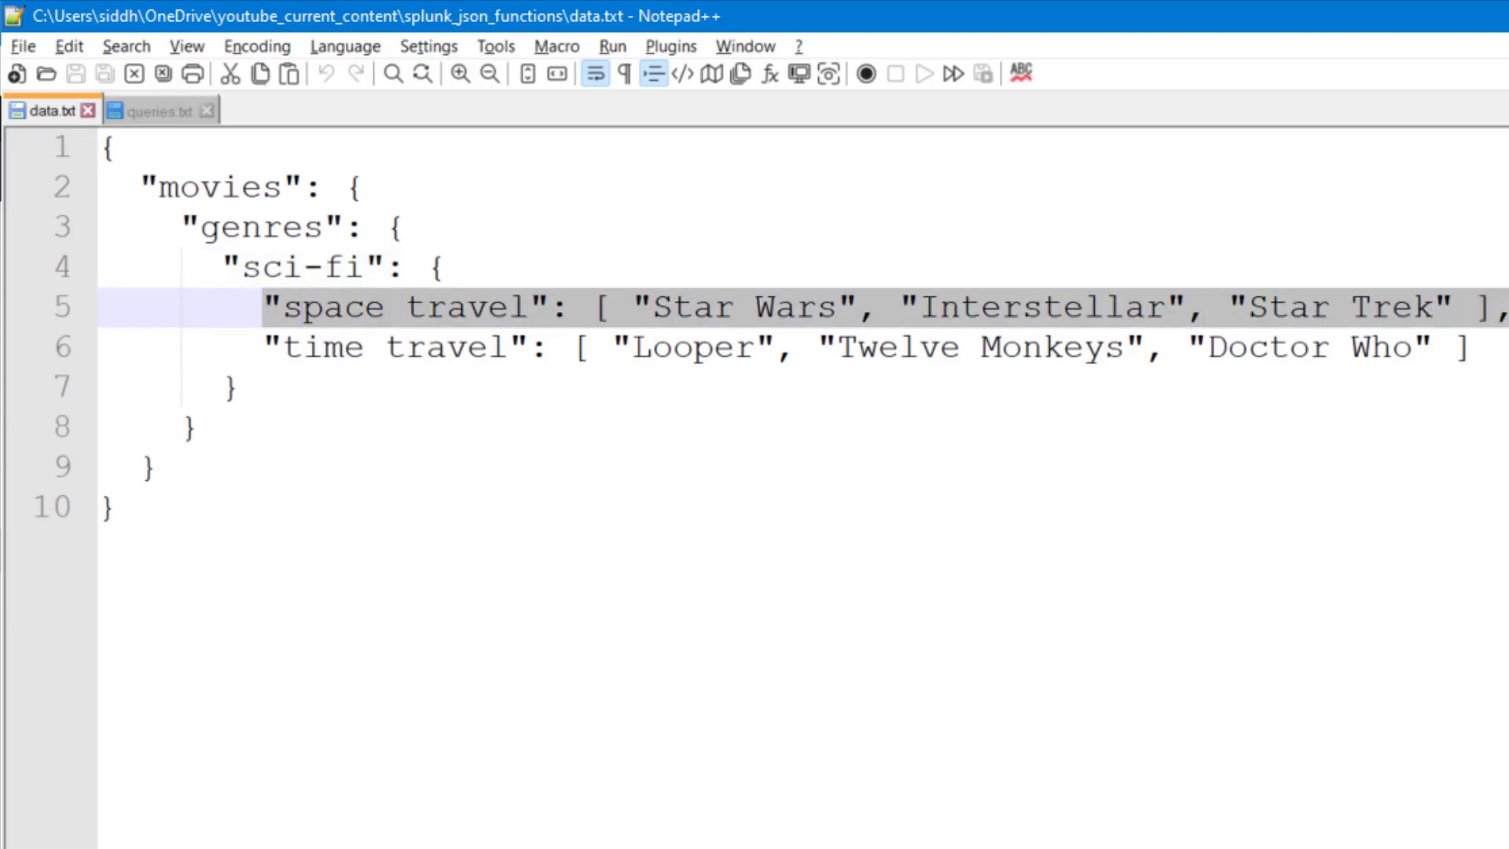
Back in the Splunk search, enclose the whole json_object call after "json_data =" in an outer pair of parentheses.
{"action": "key", "text": "alt+Tab"}
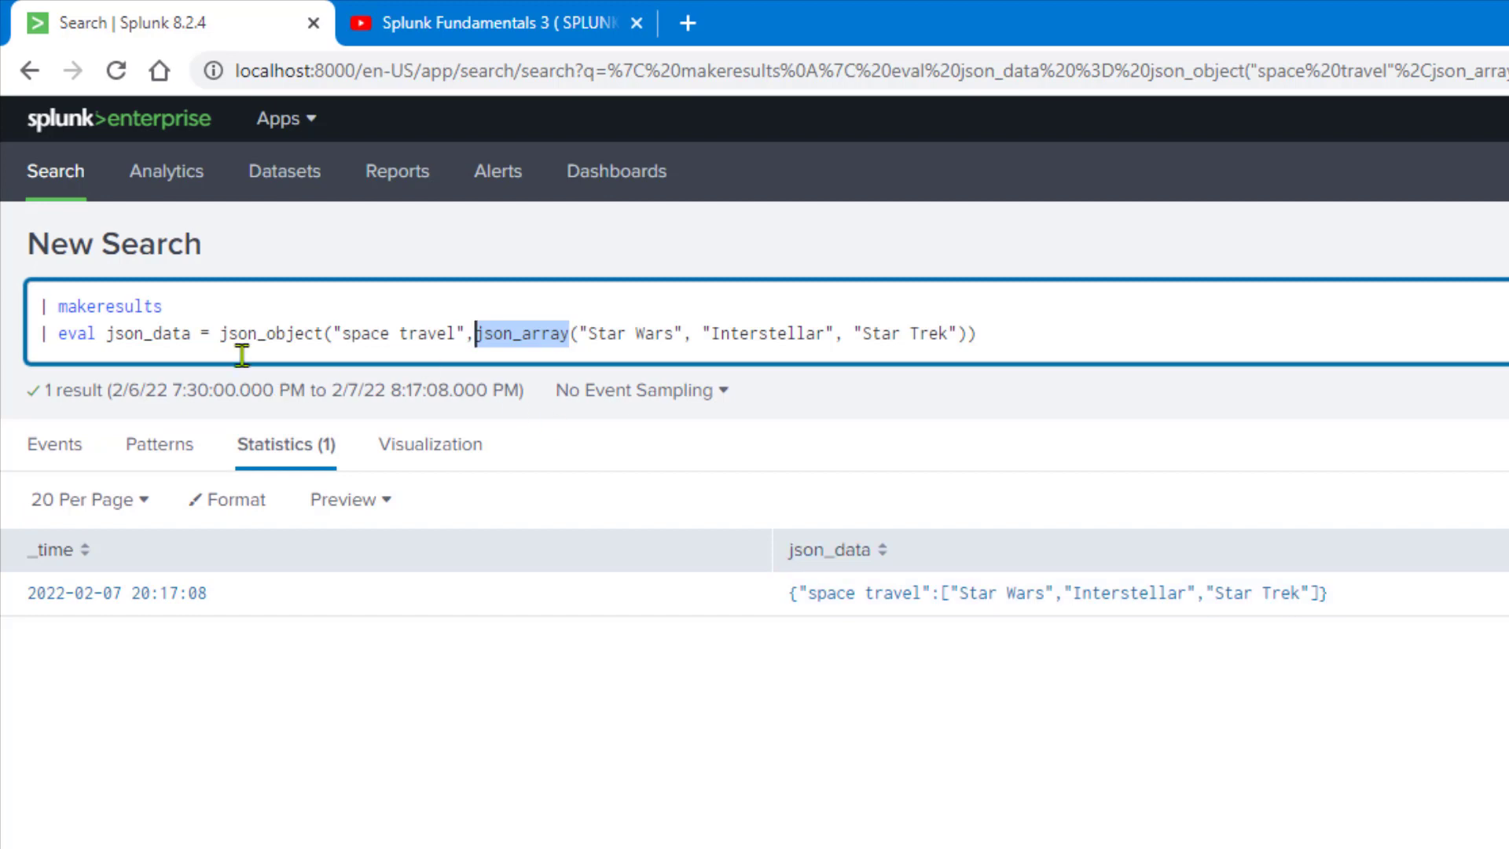
{"action": "left_click", "coordinate": [221, 333]}
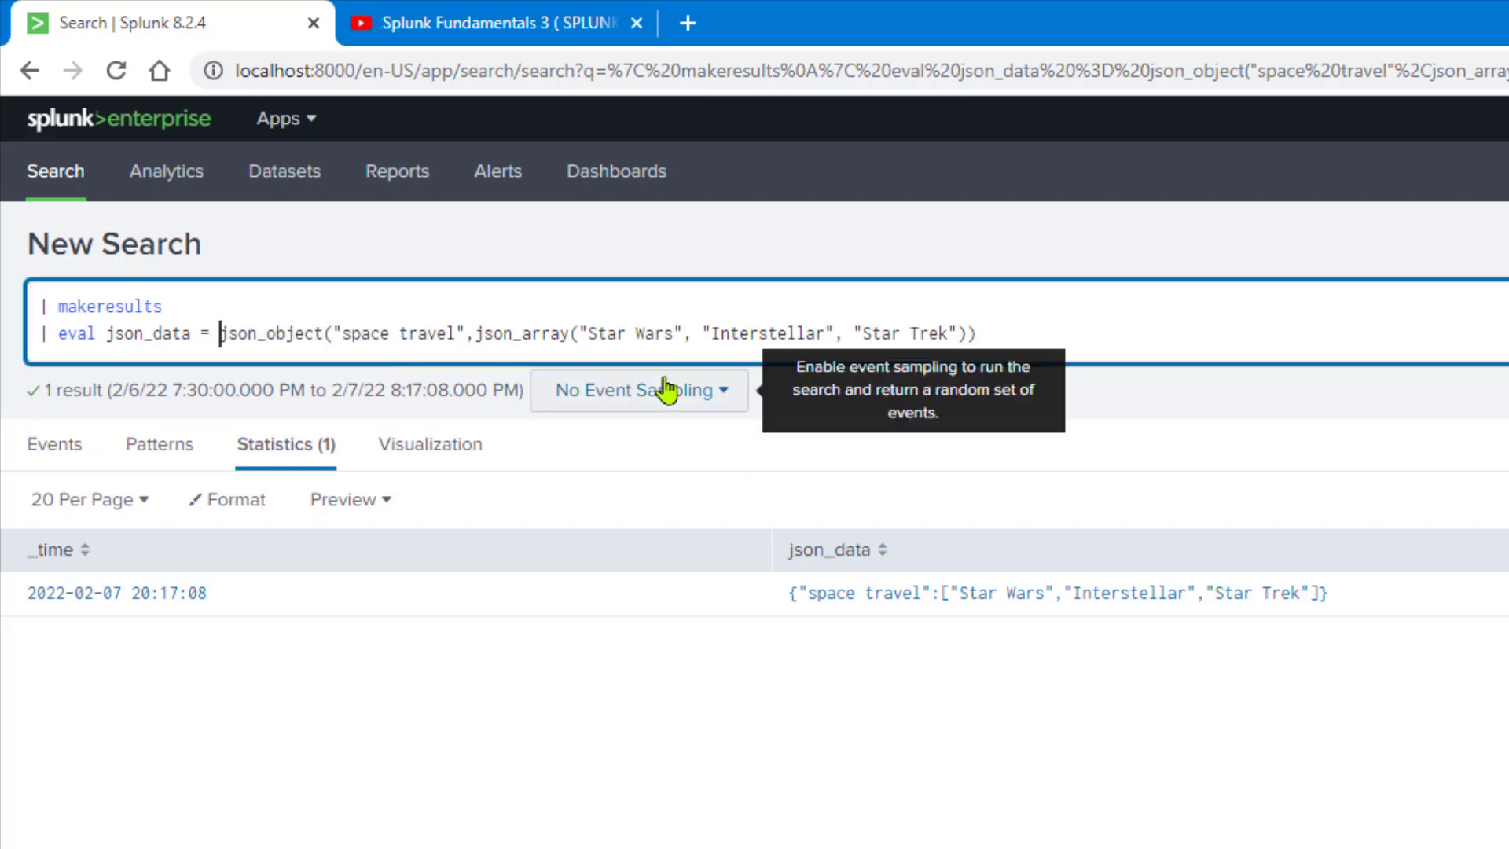
{"action": "type", "text": "("}
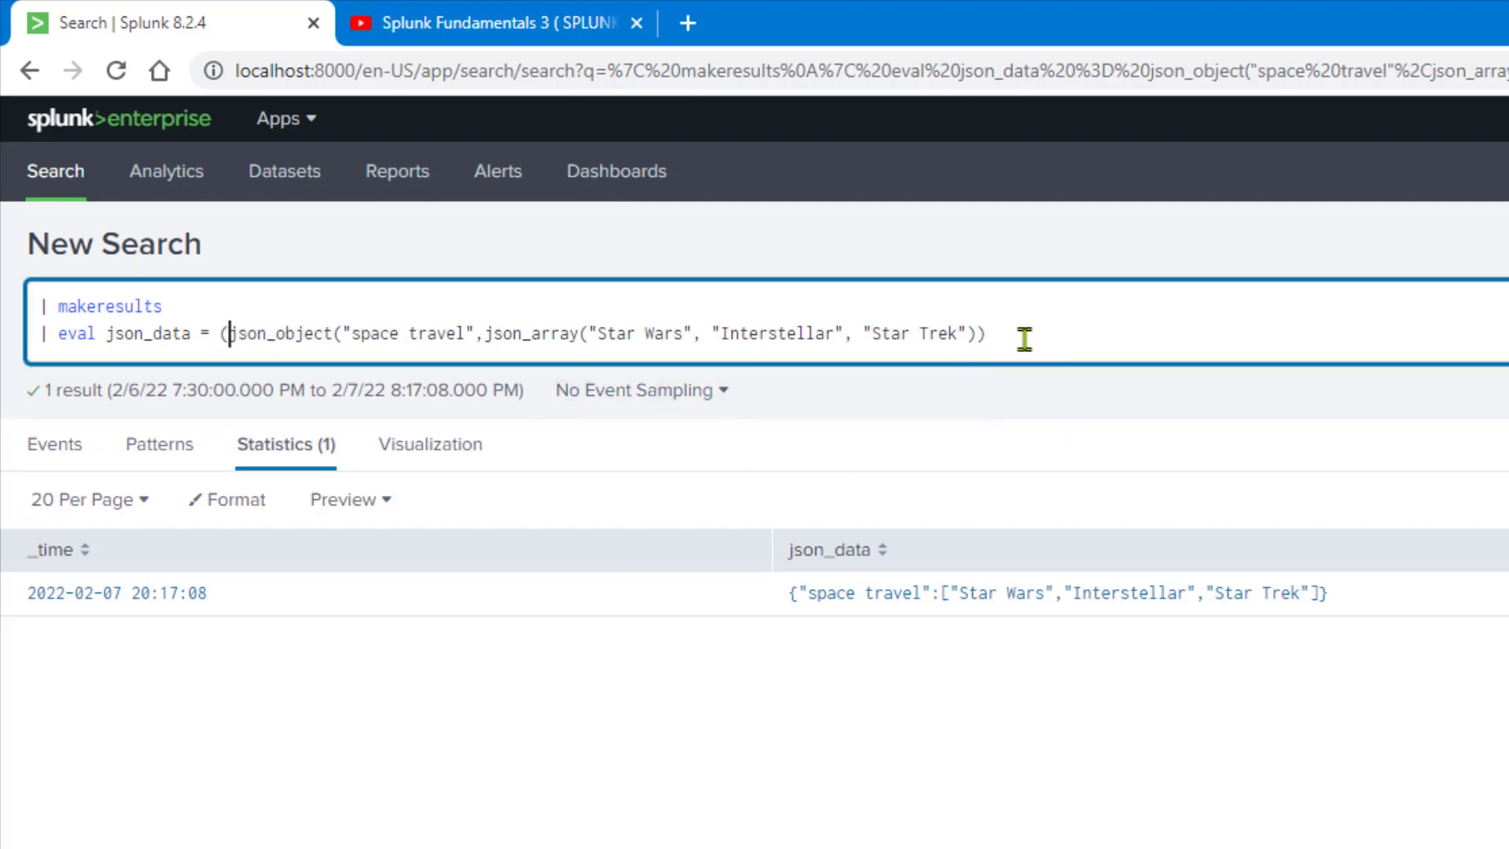
{"action": "left_click", "coordinate": [1063, 335]}
{"action": "type", "text": ")"}
{"action": "double_click", "coordinate": [312, 334]}
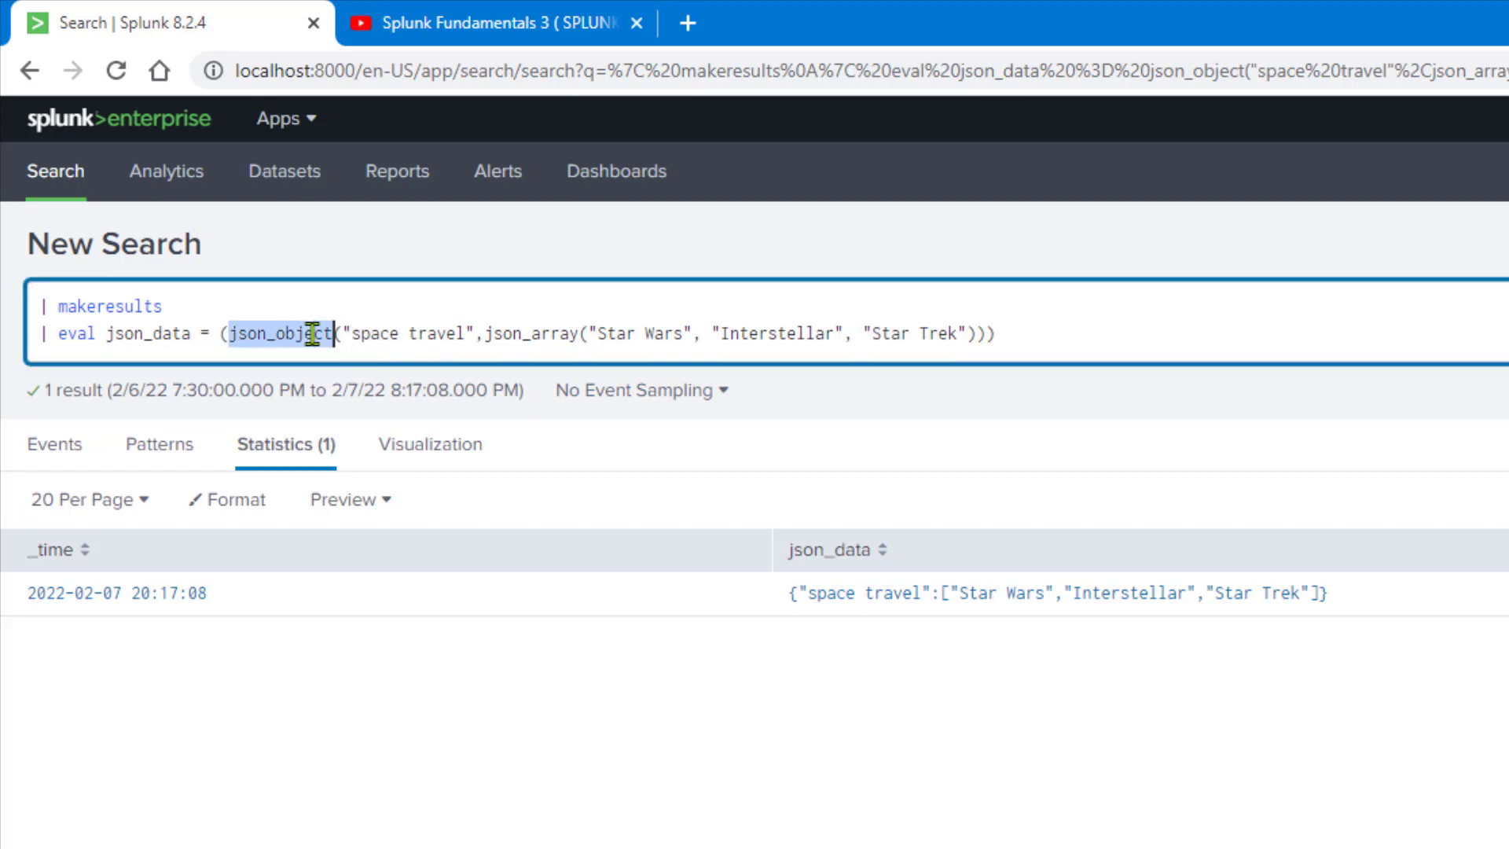
Turn the outer parentheses into a json_object() call by adding the function name, and insert an empty "" key followed by a comma.
{"action": "key", "text": "ctrl+c"}
{"action": "left_click", "coordinate": [221, 334]}
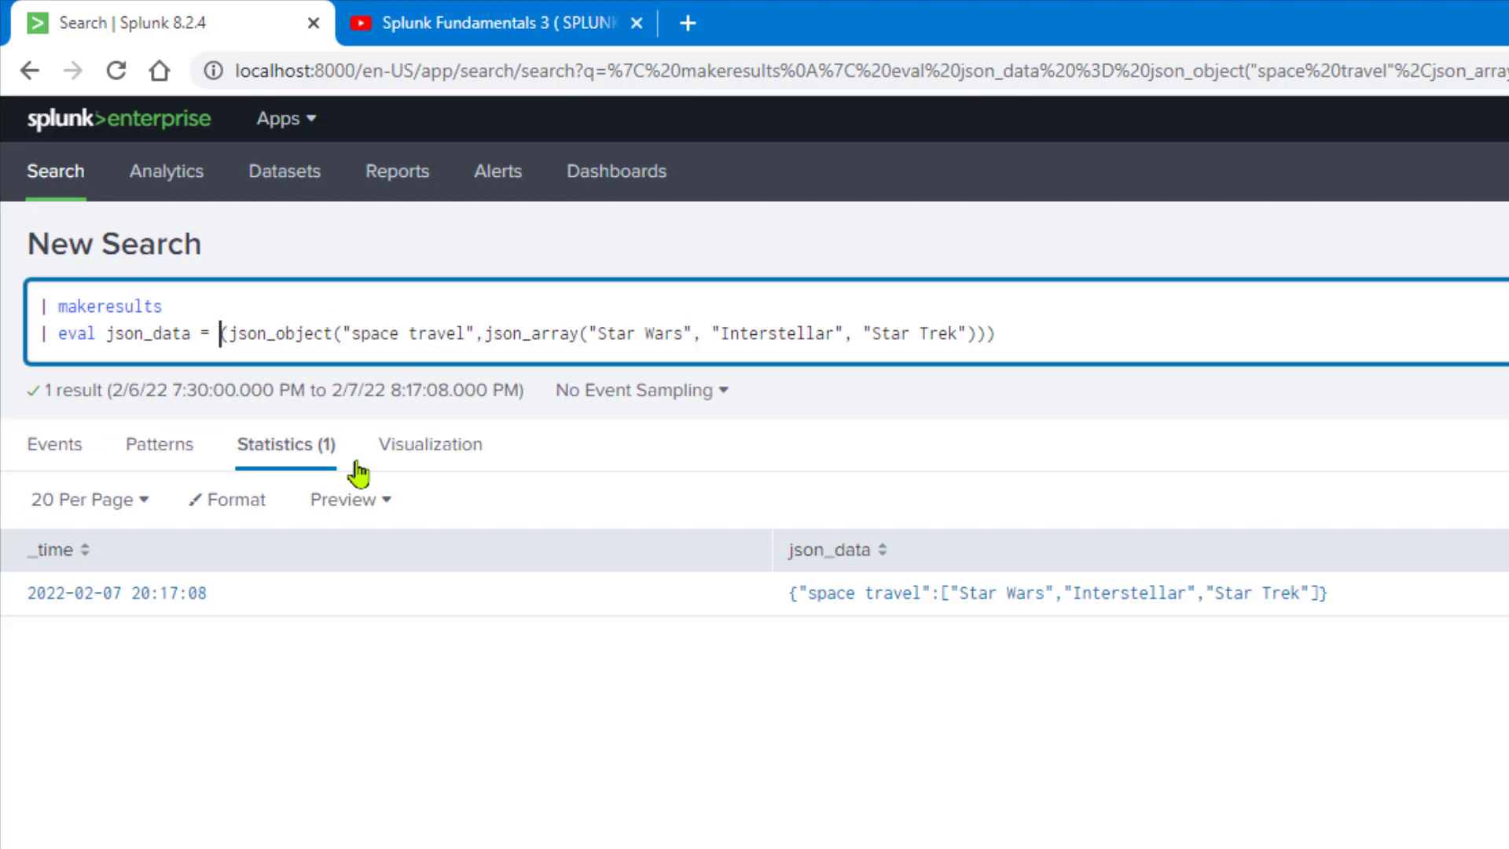
{"action": "key", "text": "ctrl+v"}
{"action": "left_click", "coordinate": [335, 333]}
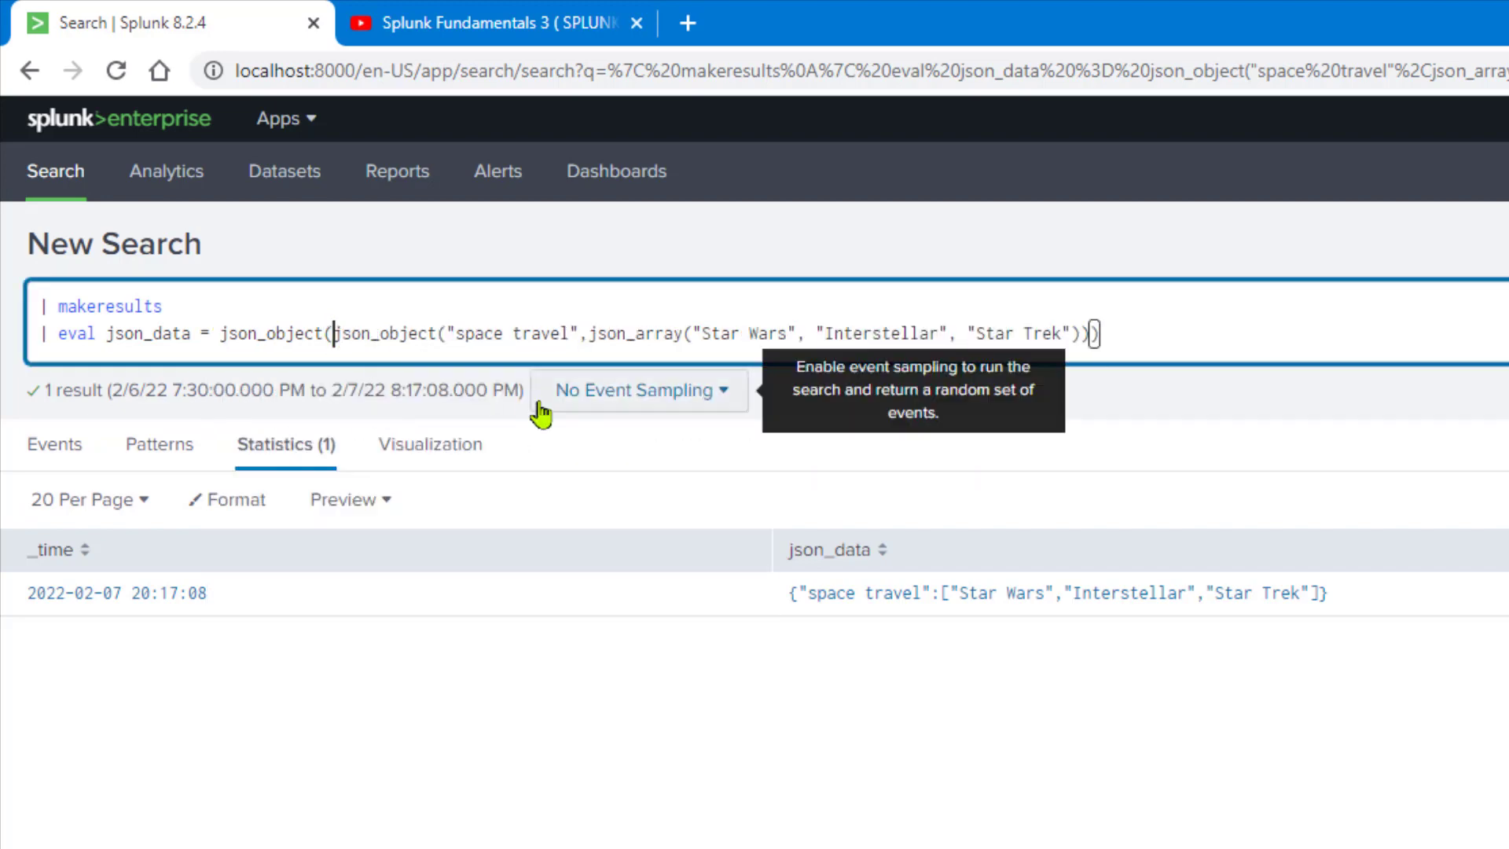
{"action": "type", "text": "\"\""}
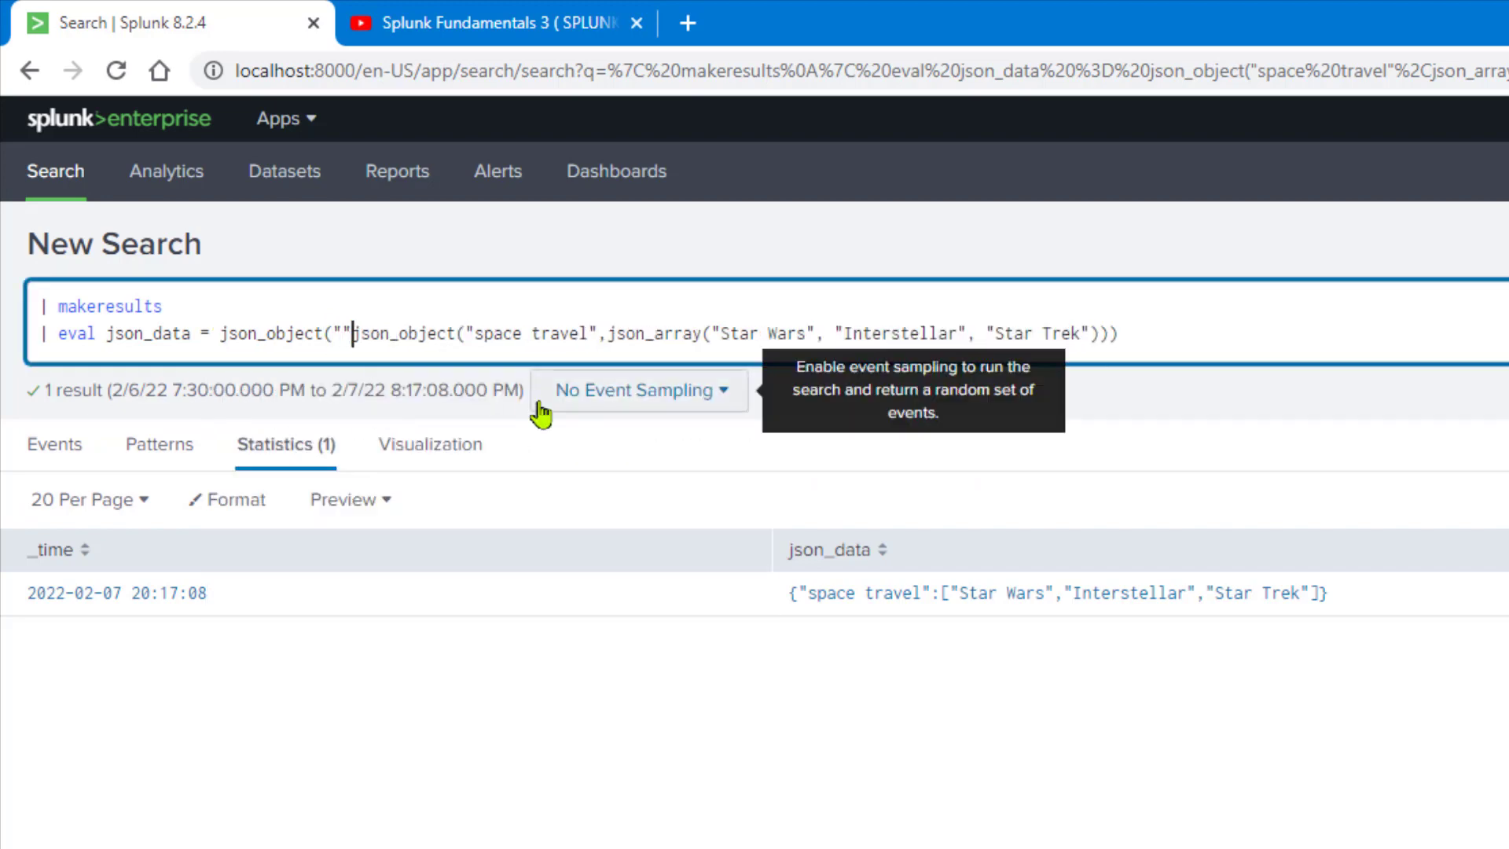
{"action": "type", "text": ","}
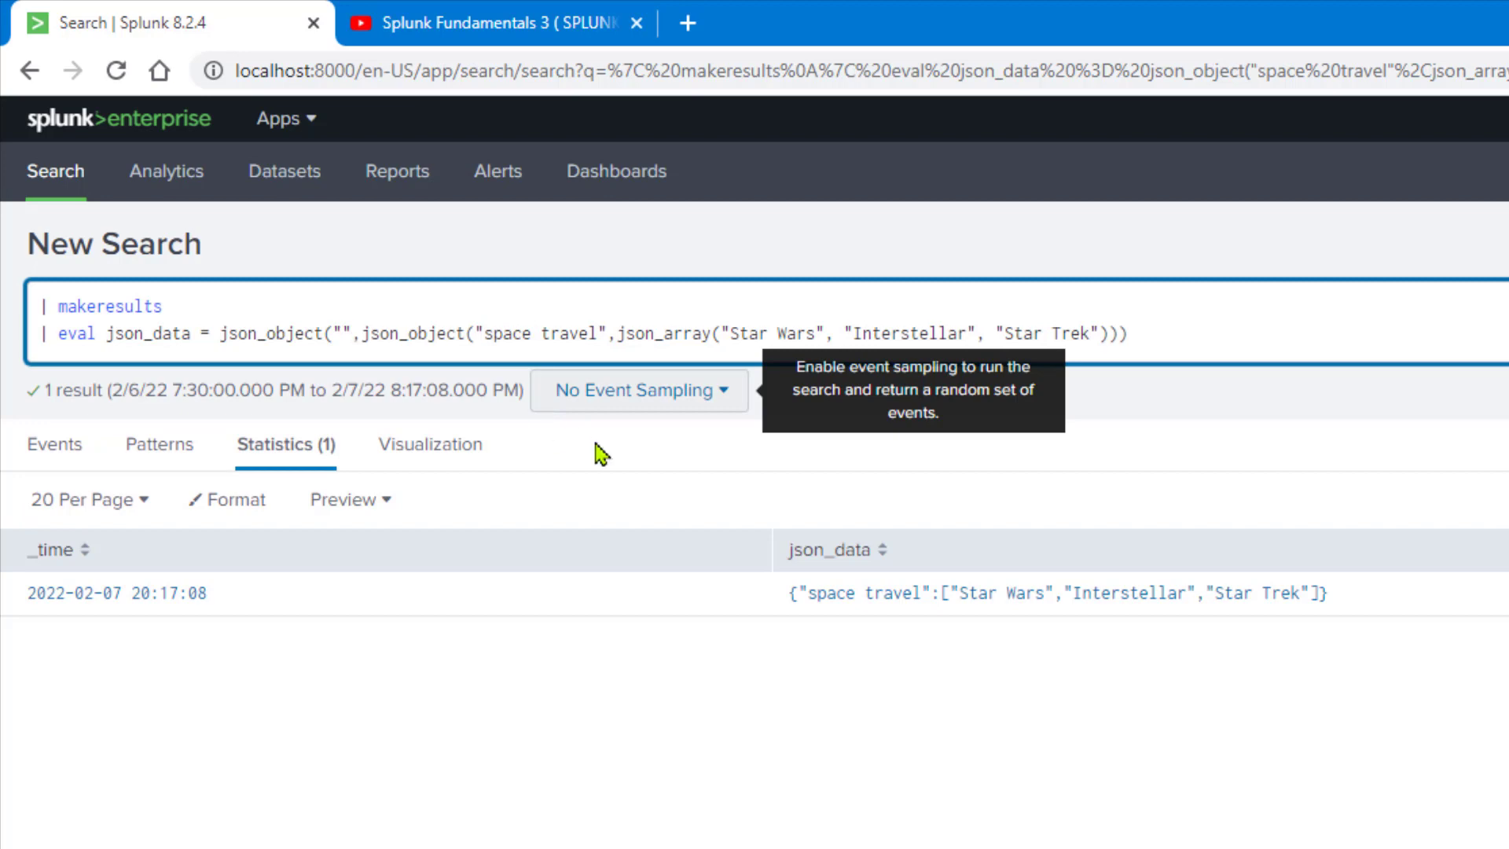
Fill the empty key of the outer json_object with sci-fi copied from data.txt in Notepad++.
{"action": "key", "text": "alt+Tab"}
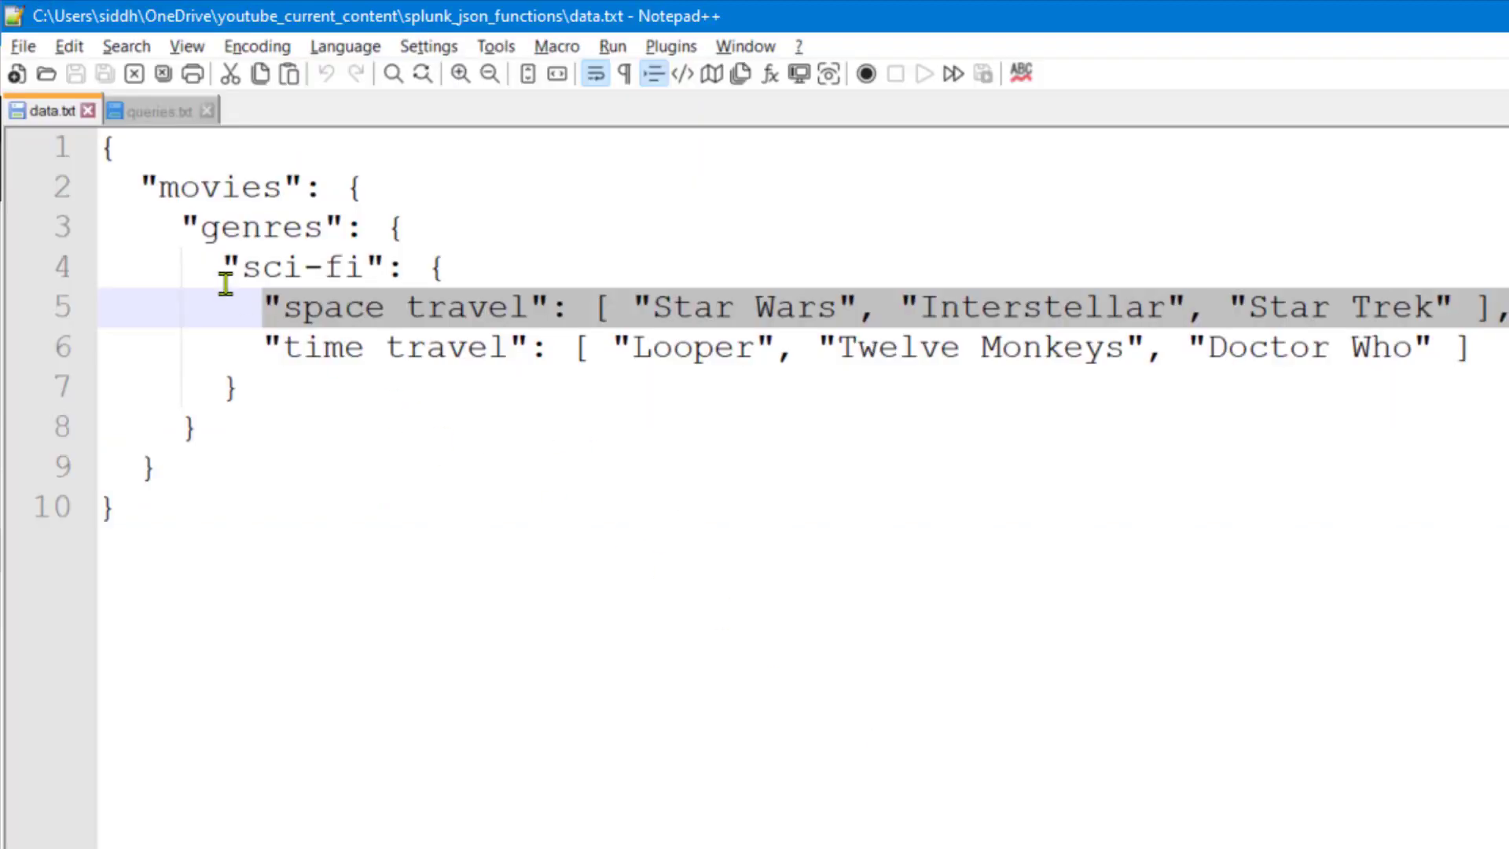
{"action": "left_click_drag", "start_coordinate": [239, 268], "coordinate": [363, 267]}
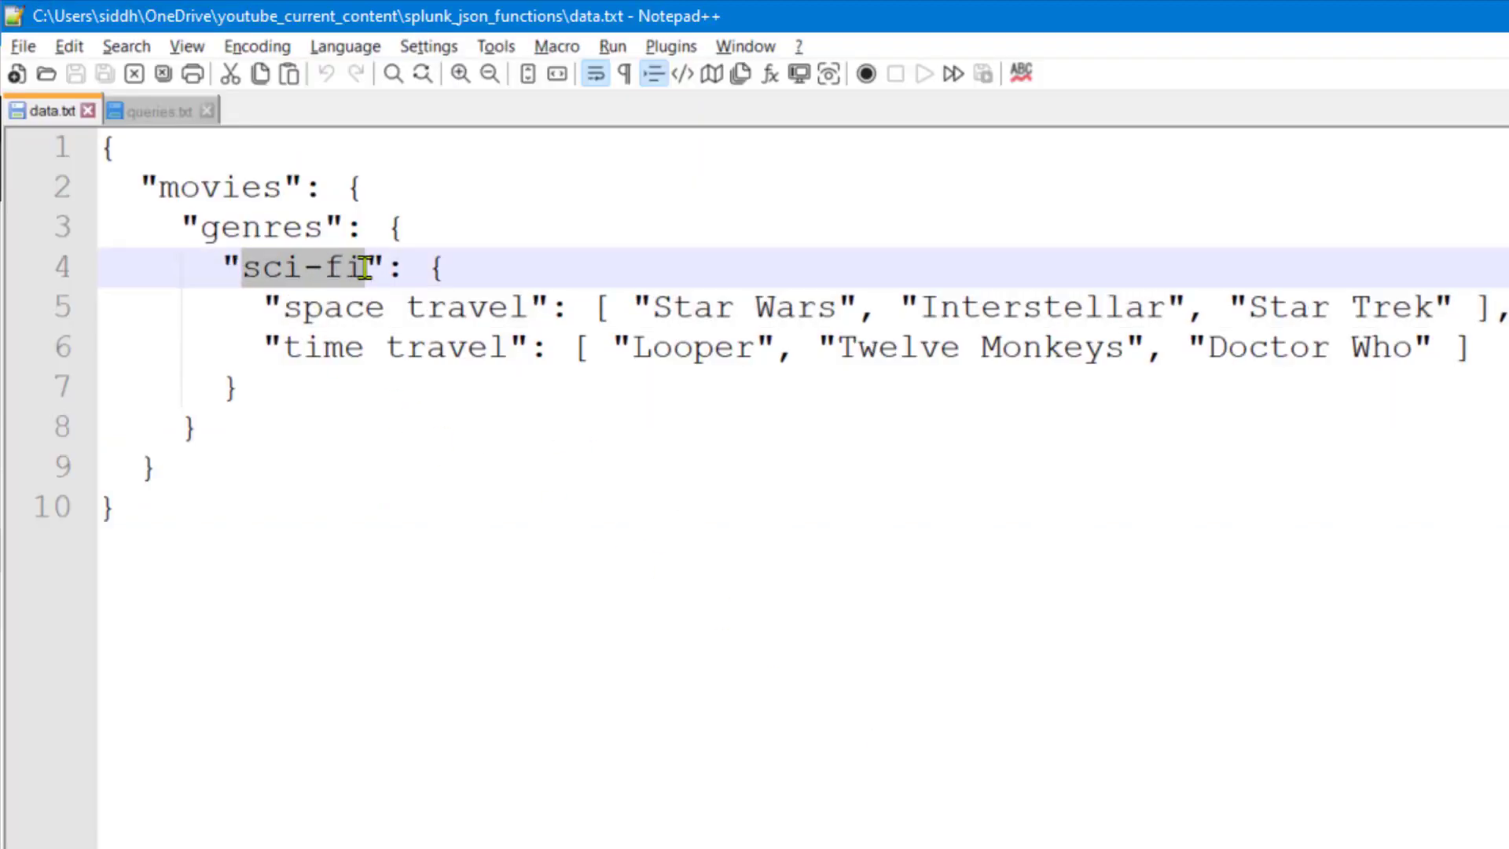
{"action": "key", "text": "ctrl+c"}
{"action": "key", "text": "alt+Tab"}
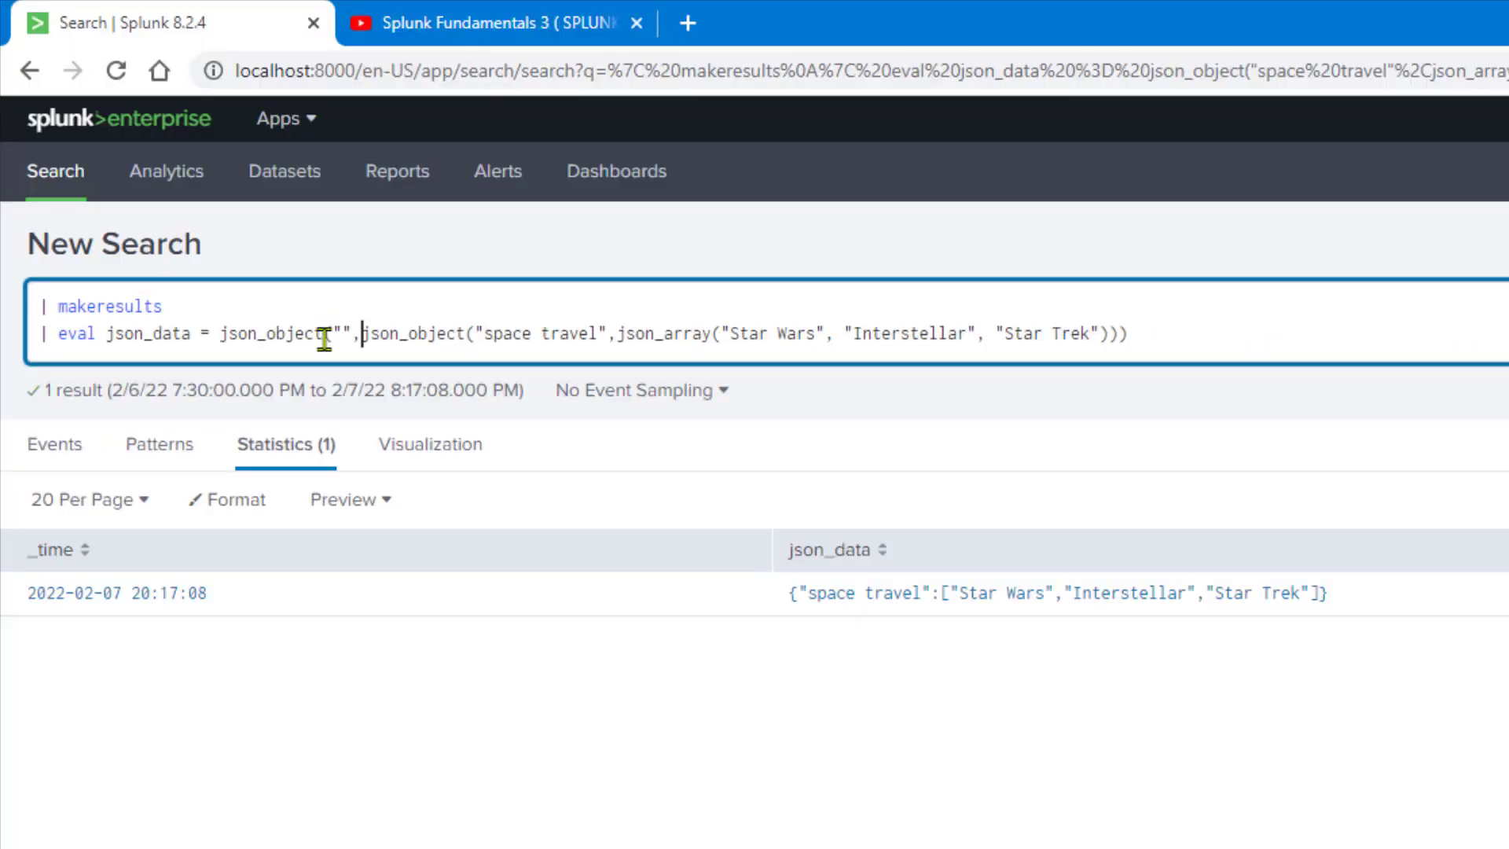
{"action": "left_click", "coordinate": [343, 332]}
{"action": "key", "text": "ctrl+v"}
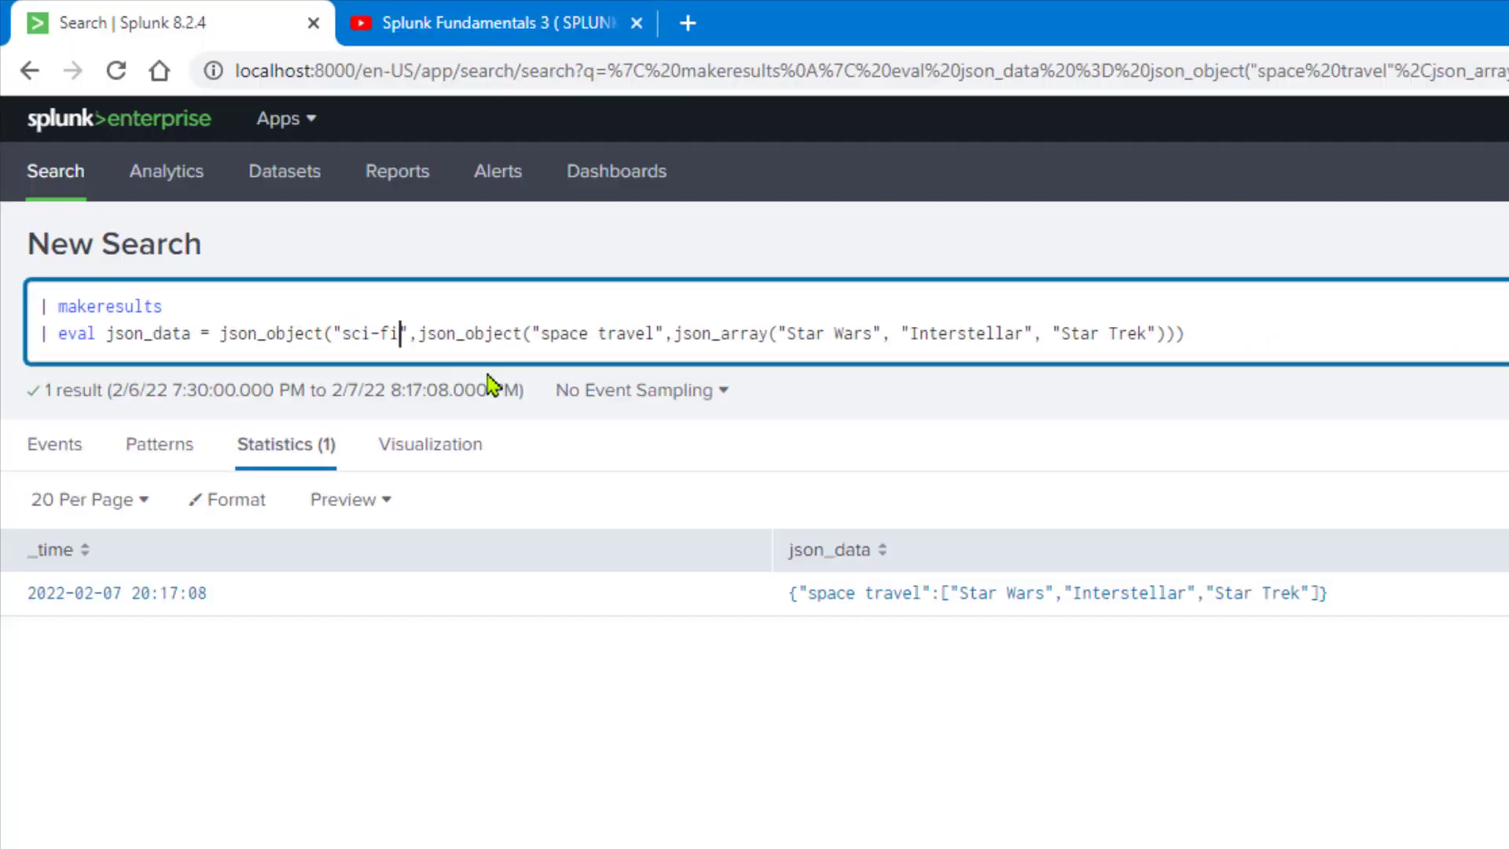
Check the inner json_object call nested under "sci-fi" and run the Splunk search.
{"action": "left_click_drag", "start_coordinate": [420, 336], "coordinate": [1176, 338]}
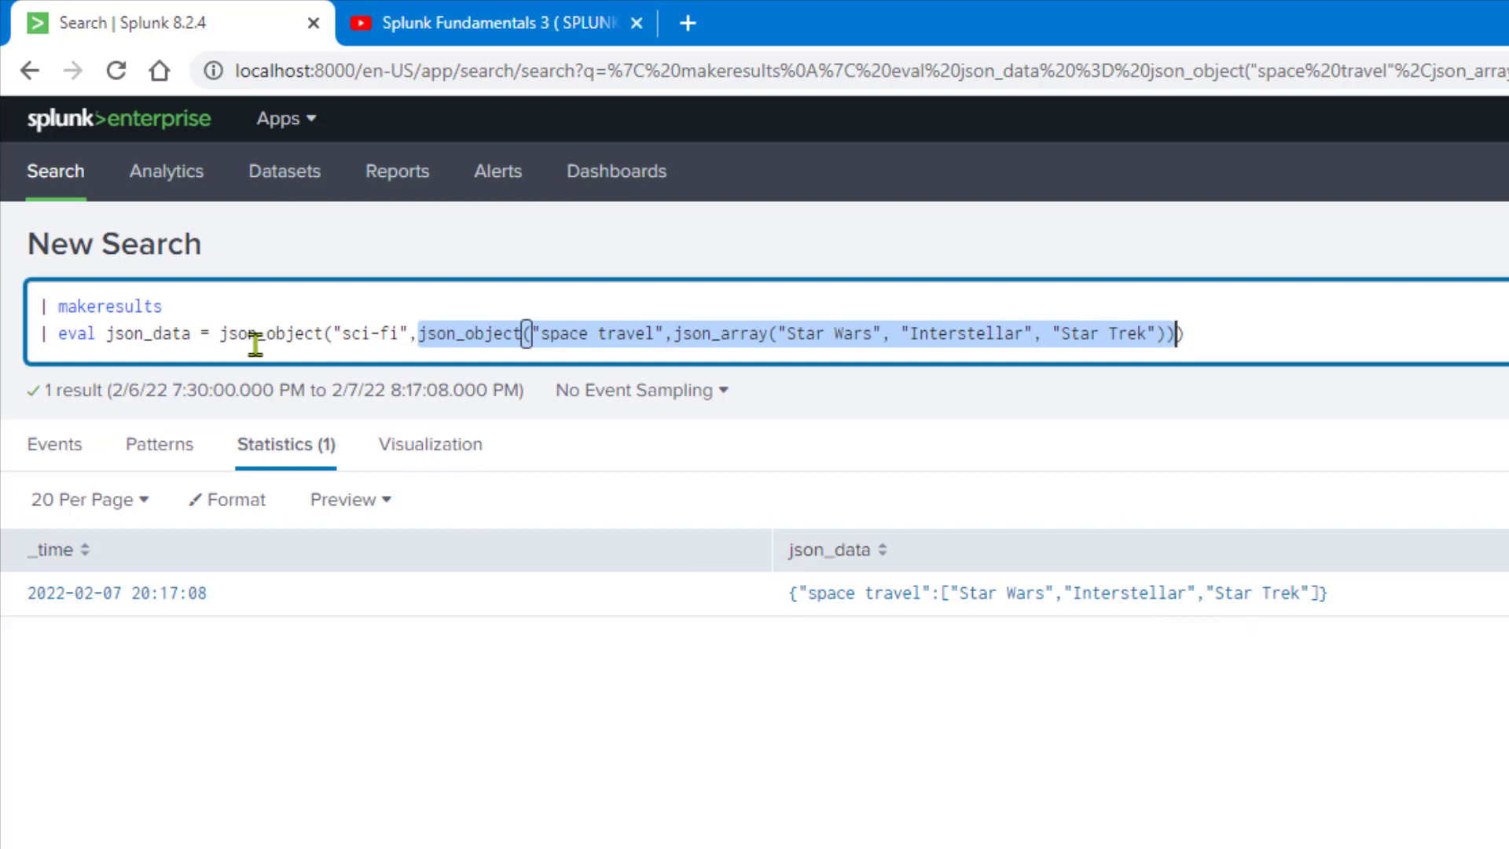
{"action": "left_click", "coordinate": [437, 333]}
{"action": "left_click_drag", "start_coordinate": [427, 334], "coordinate": [522, 338]}
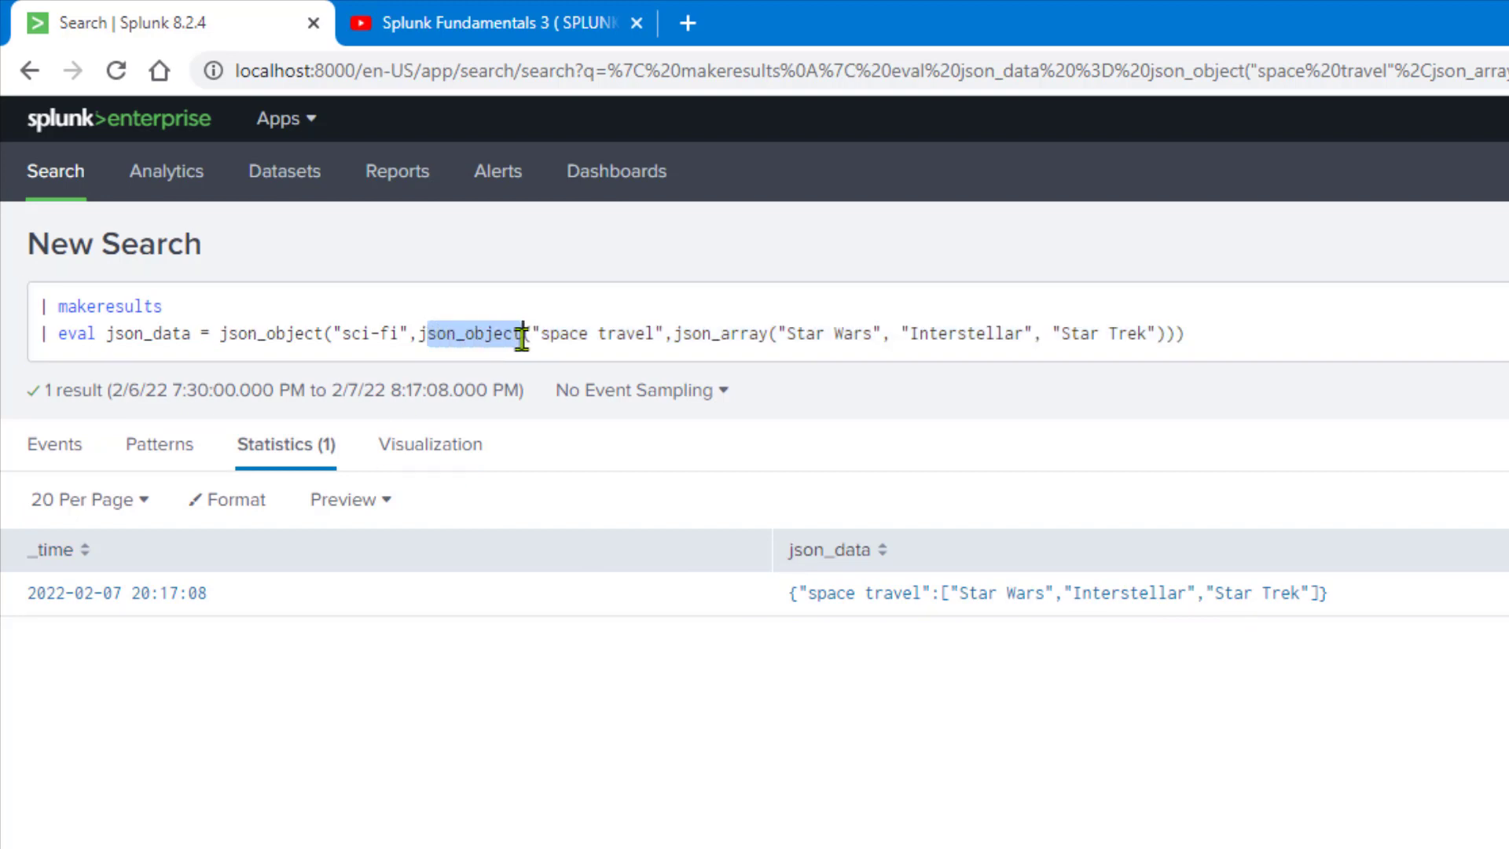
{"action": "left_click", "coordinate": [1308, 332]}
{"action": "key", "text": "Return"}
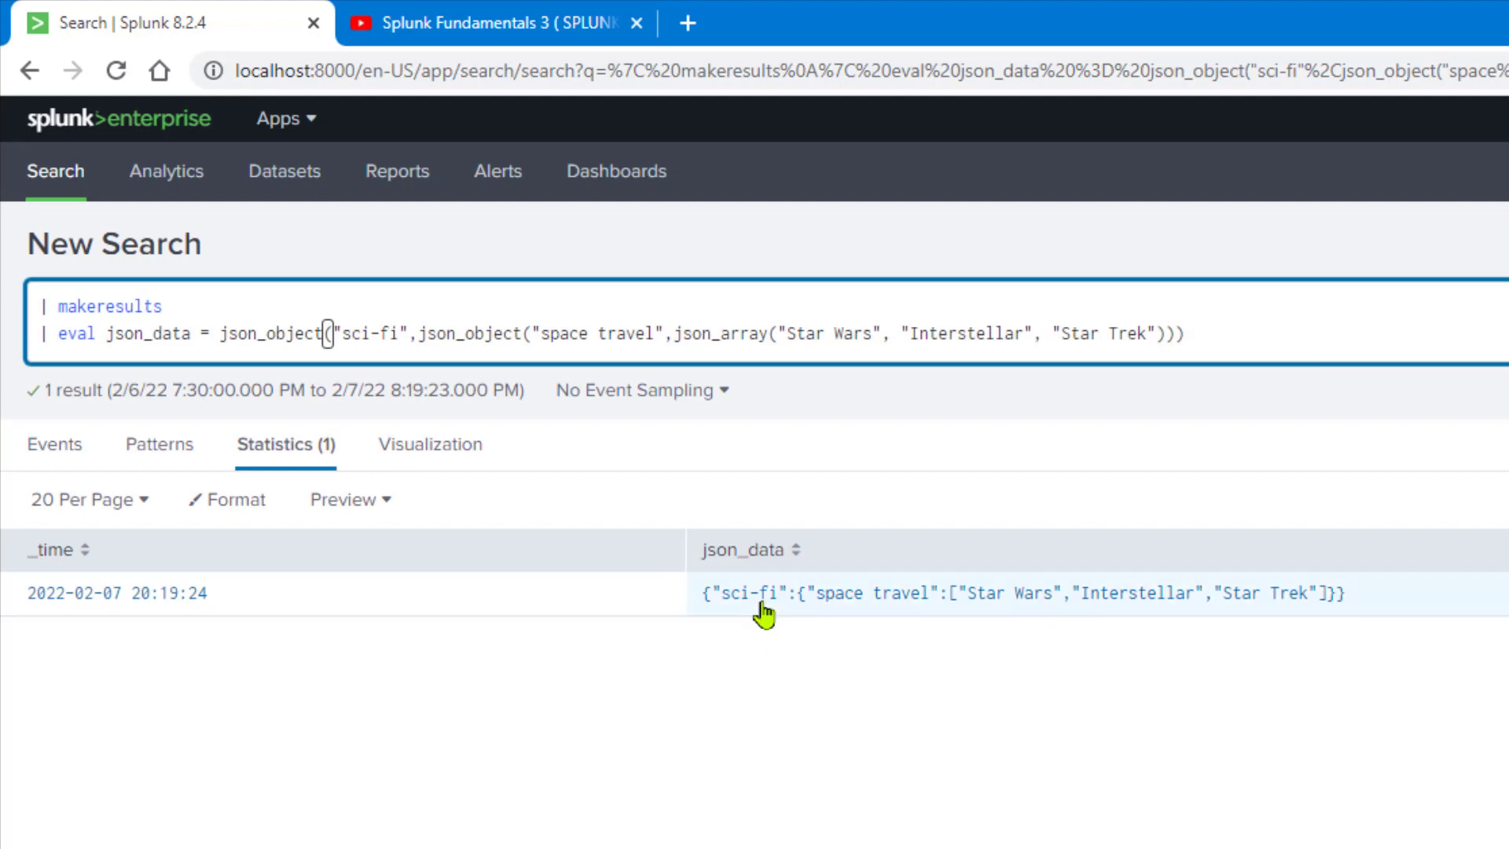
Examine the nested object in the json_data result against the "movies", "genres" and "sci-fi" levels in data.txt.
{"action": "left_click_drag", "start_coordinate": [721, 614], "coordinate": [1328, 620]}
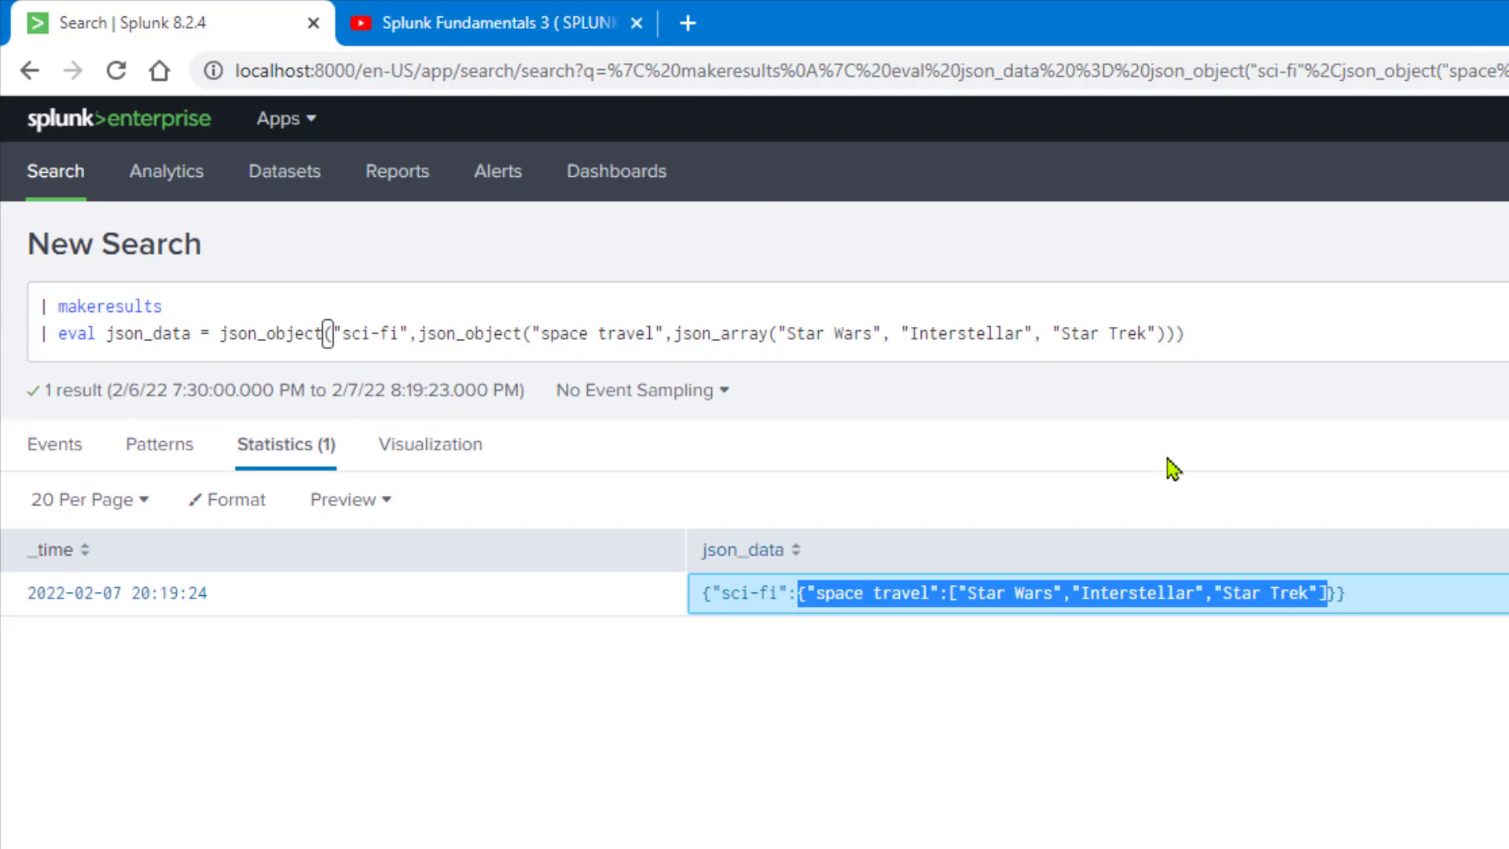
{"action": "left_click", "coordinate": [1300, 319]}
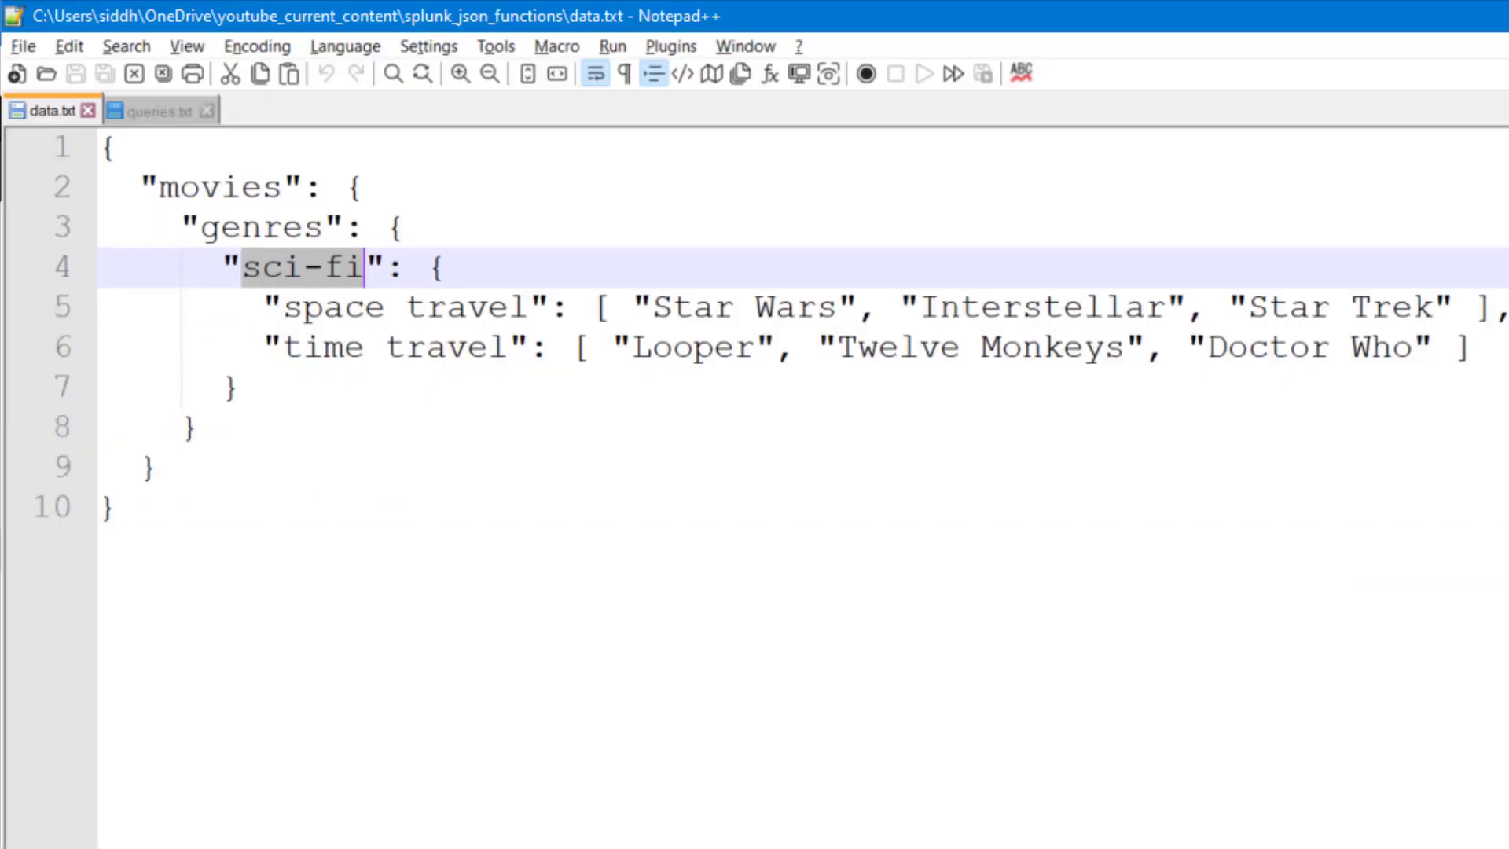
{"action": "double_click", "coordinate": [244, 225]}
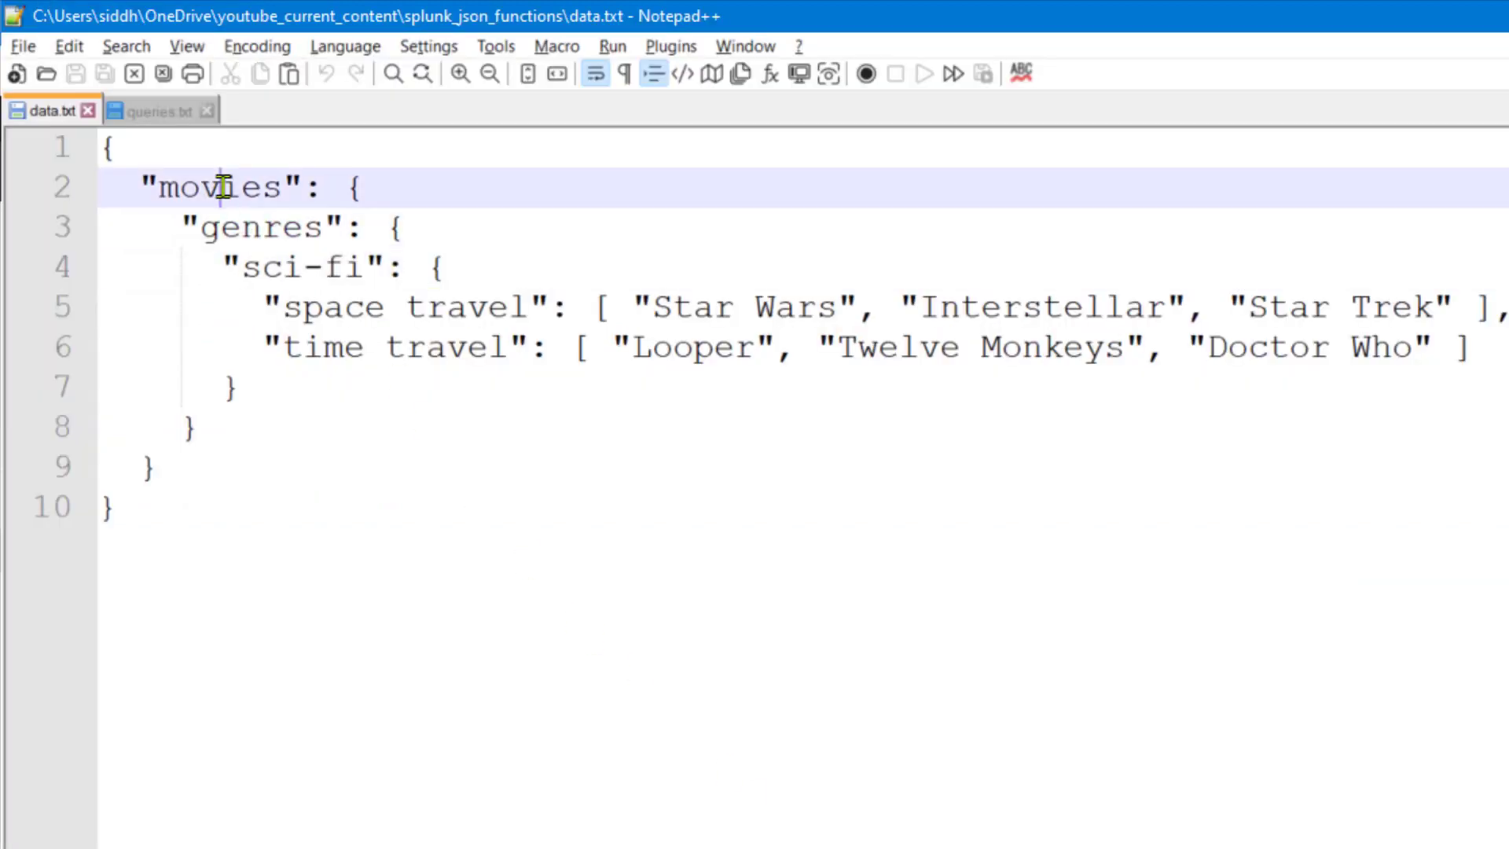
{"action": "double_click", "coordinate": [222, 186]}
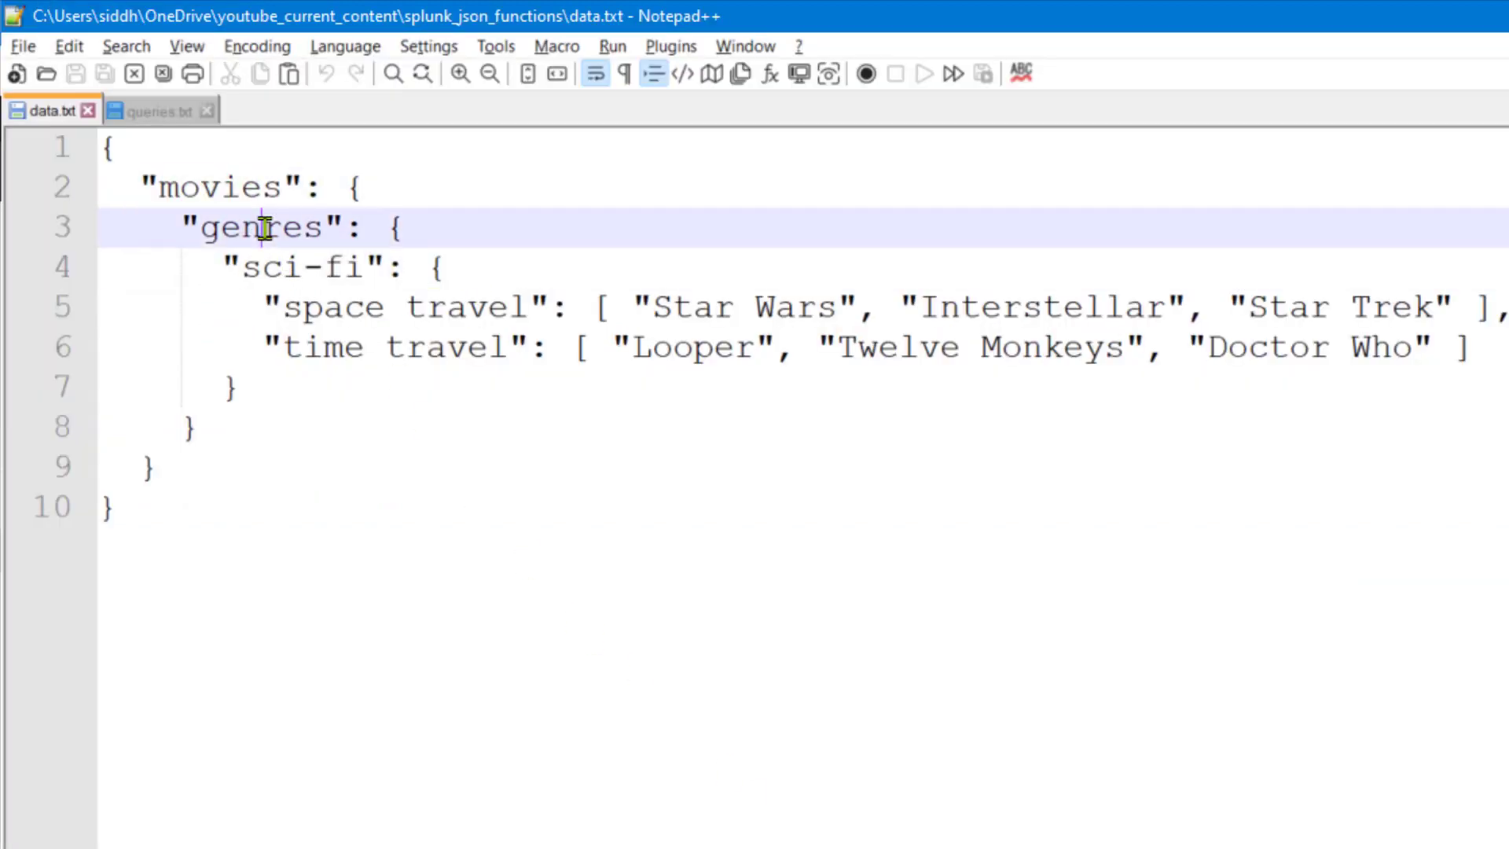
{"action": "double_click", "coordinate": [263, 227]}
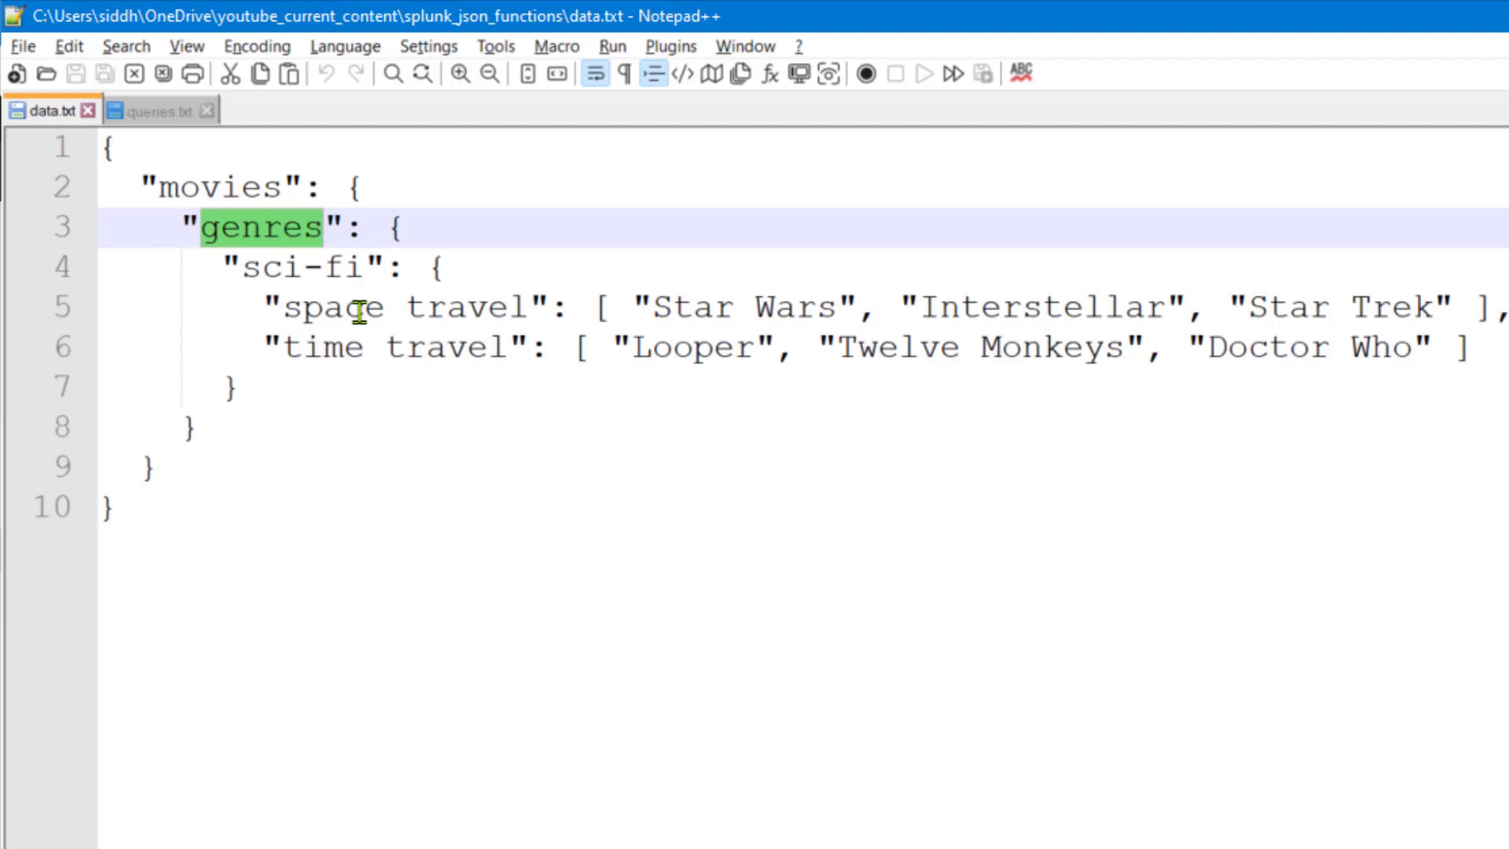
{"action": "left_click", "coordinate": [272, 238]}
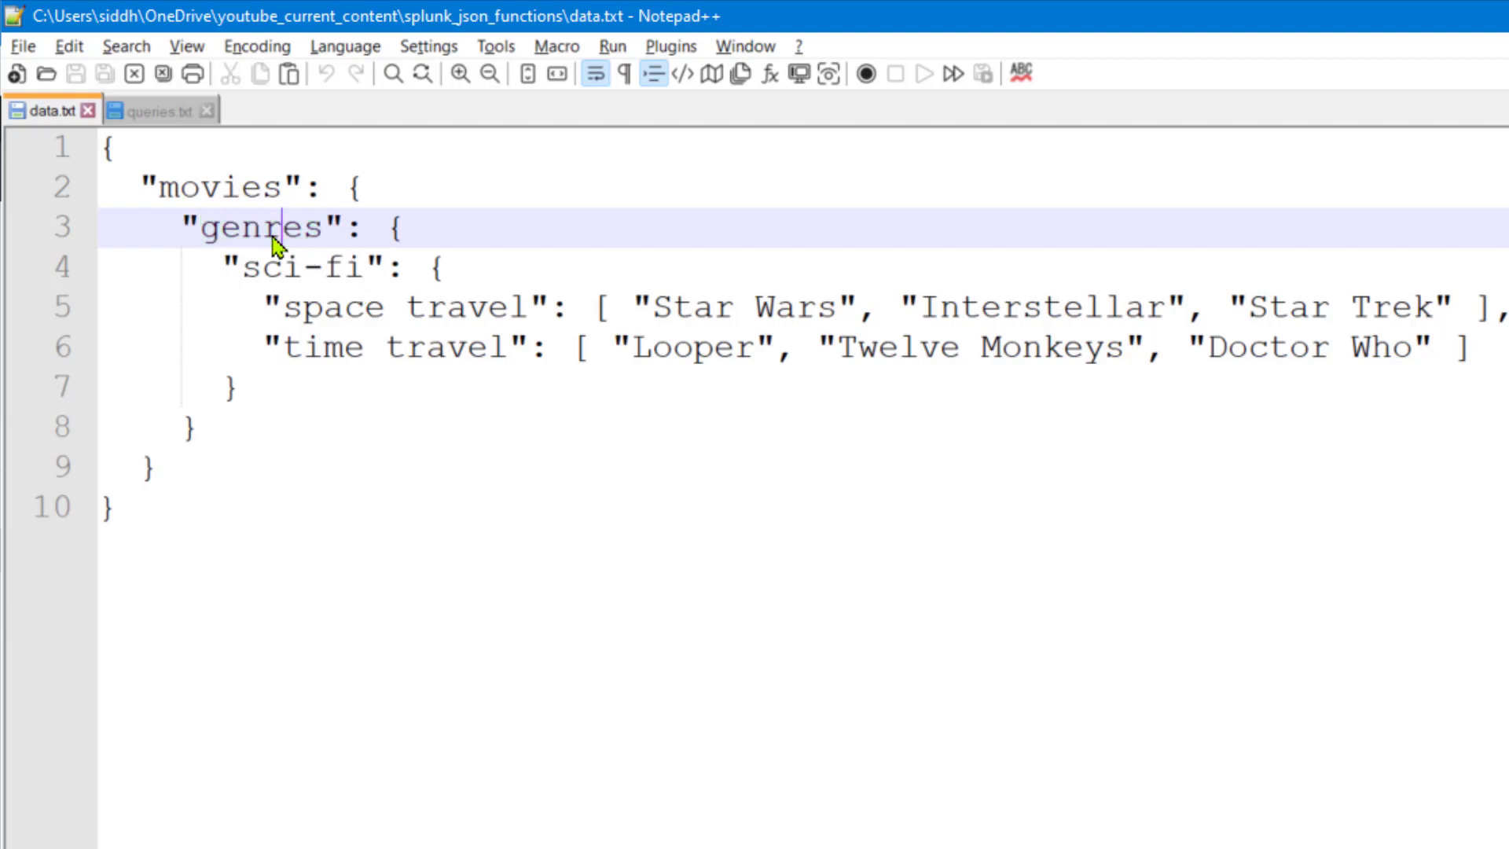
{"action": "left_click_drag", "start_coordinate": [222, 265], "coordinate": [1505, 306]}
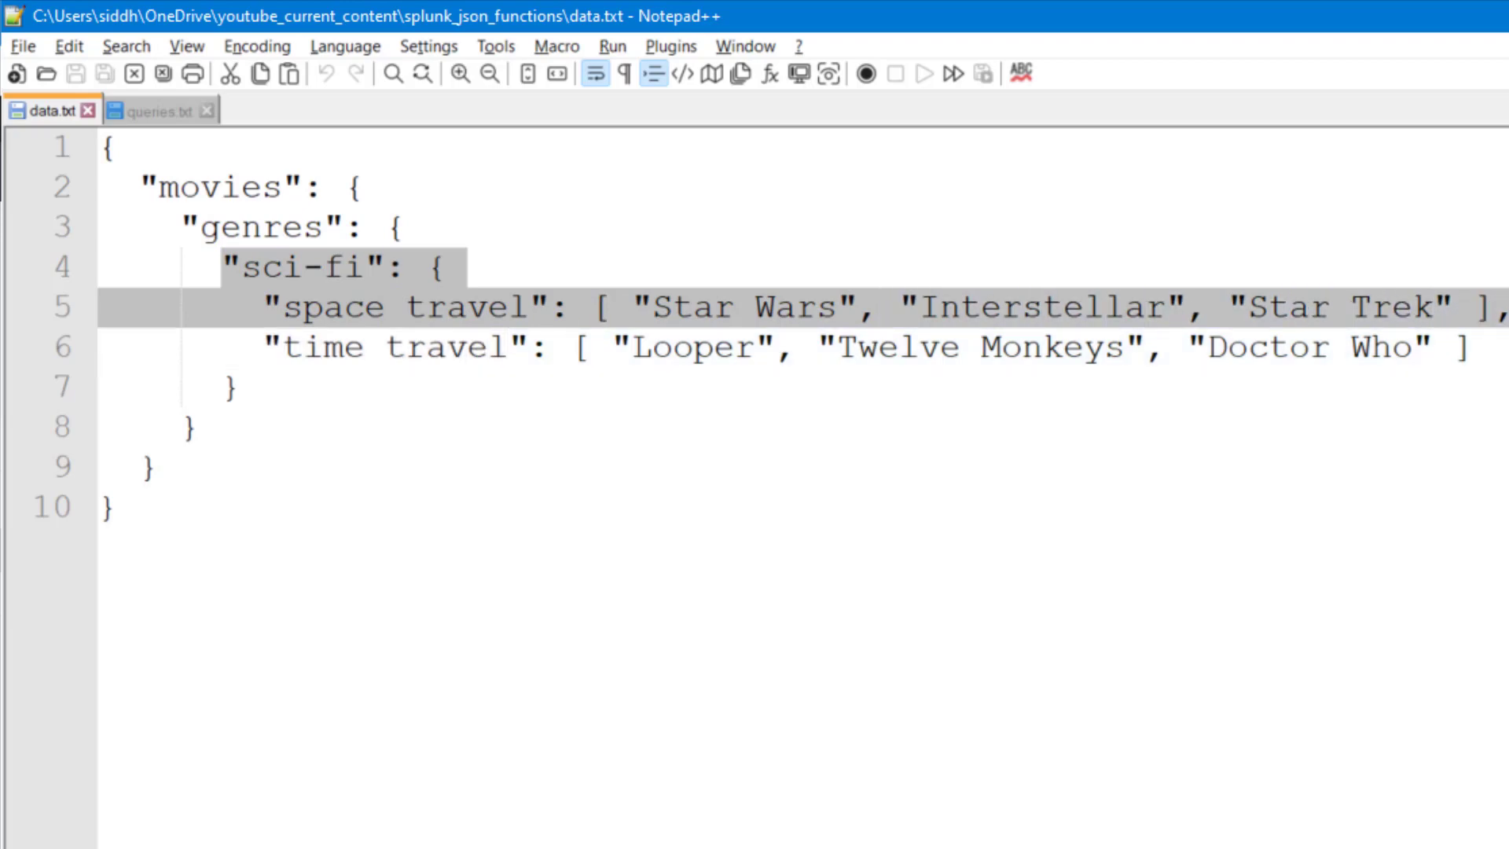
{"action": "double_click", "coordinate": [226, 189]}
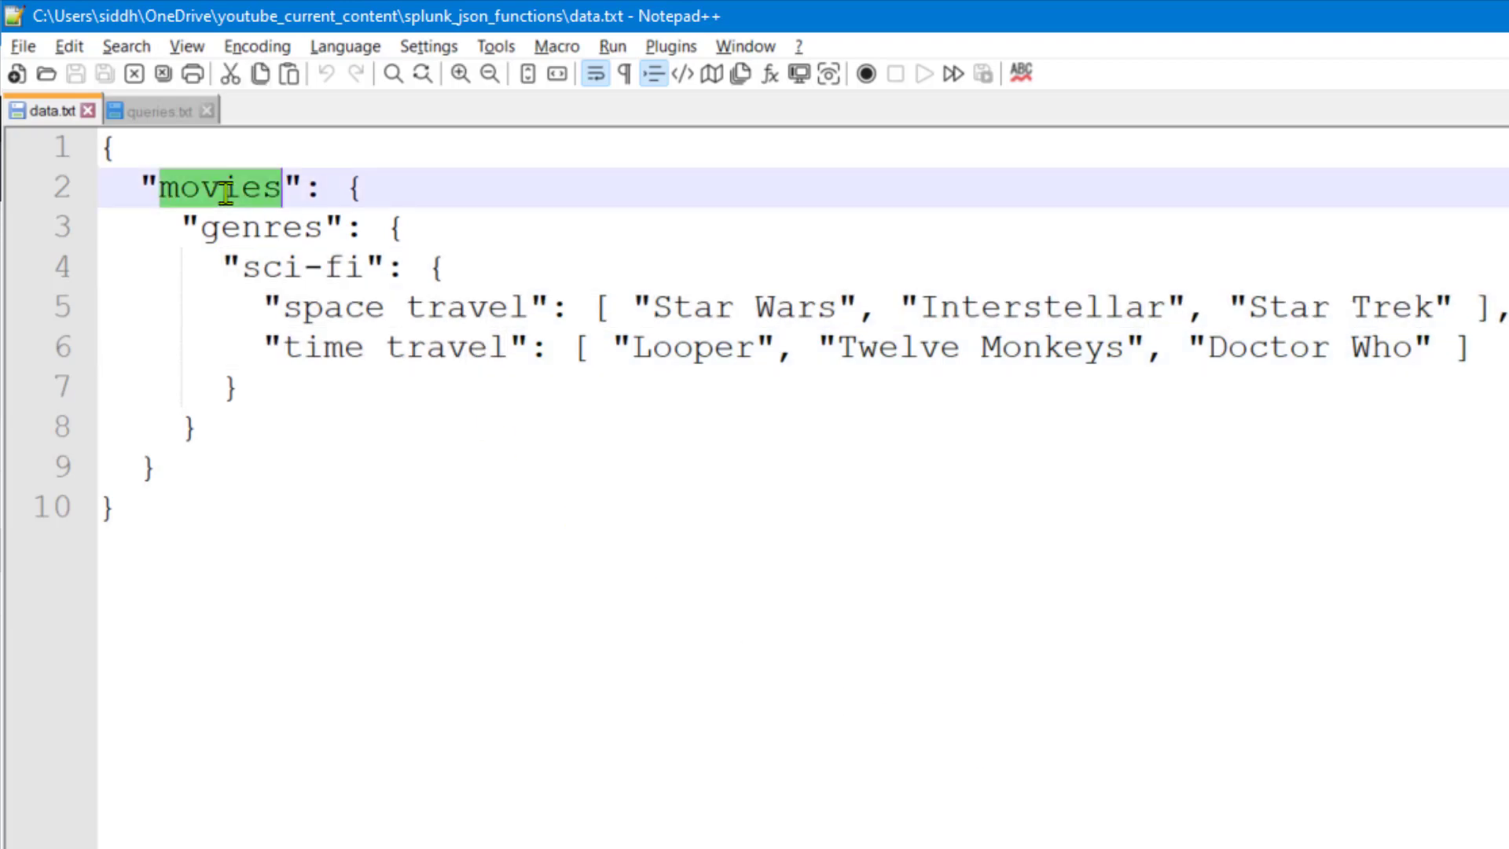
{"action": "double_click", "coordinate": [235, 227]}
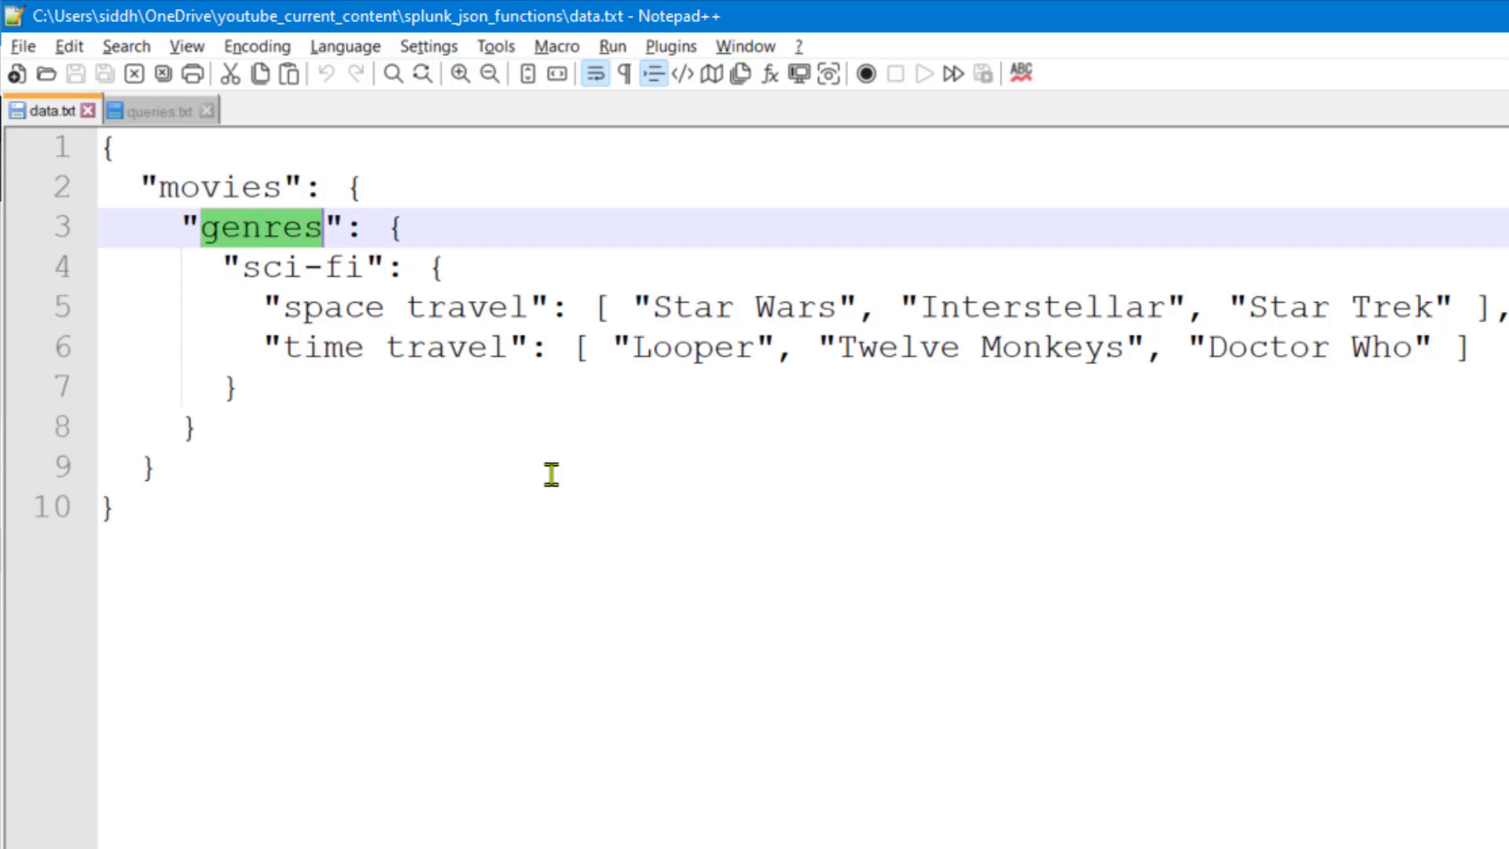
Enclose the whole json_object call in the Splunk search in outer parentheses, with "genres", taken from data.txt as the first argument.
{"action": "left_click_drag", "start_coordinate": [181, 228], "coordinate": [340, 229]}
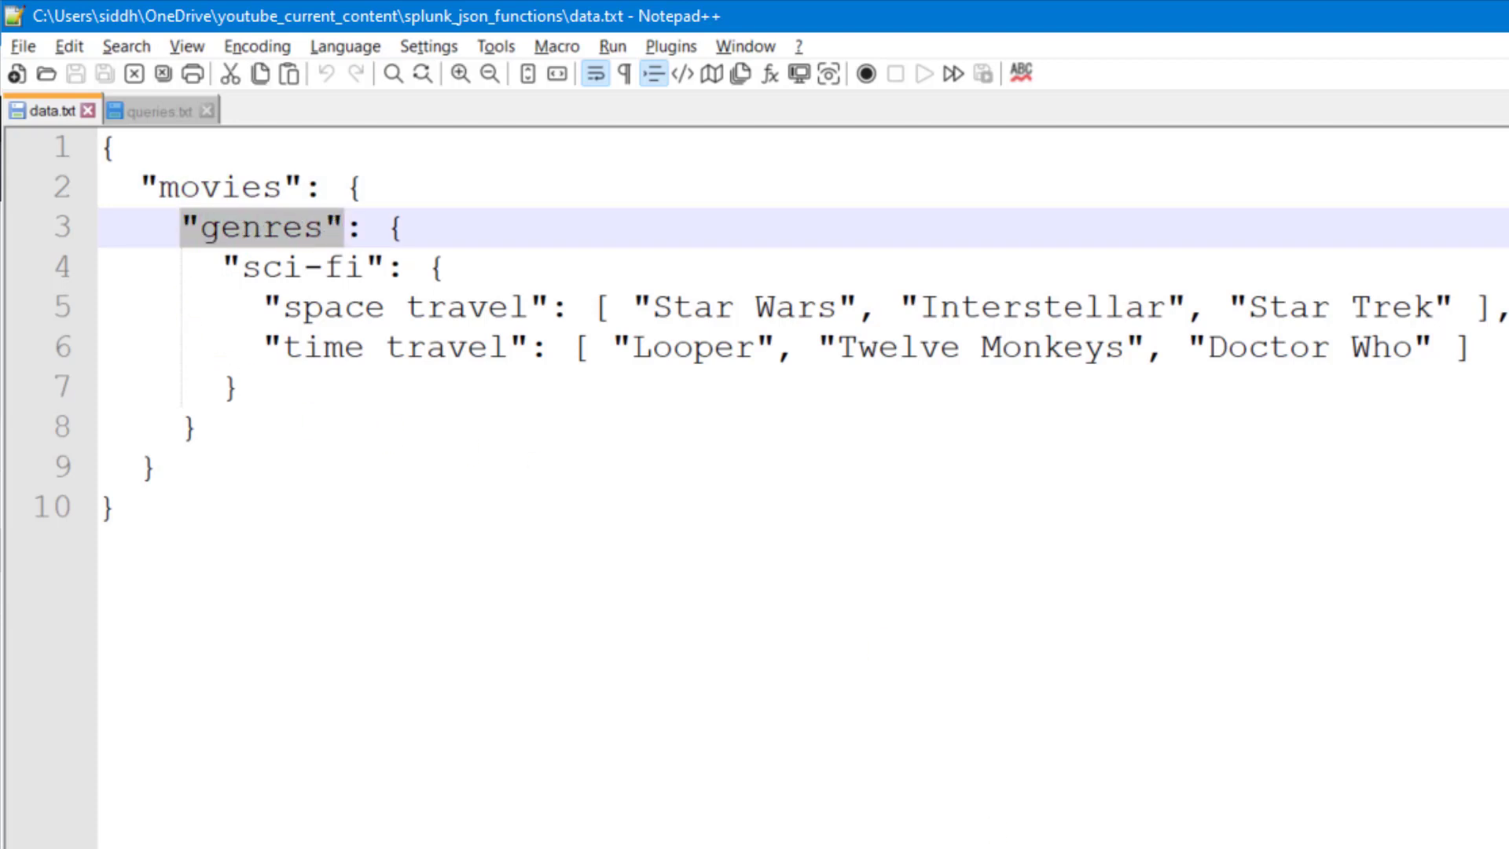
{"action": "key", "text": "alt+Tab"}
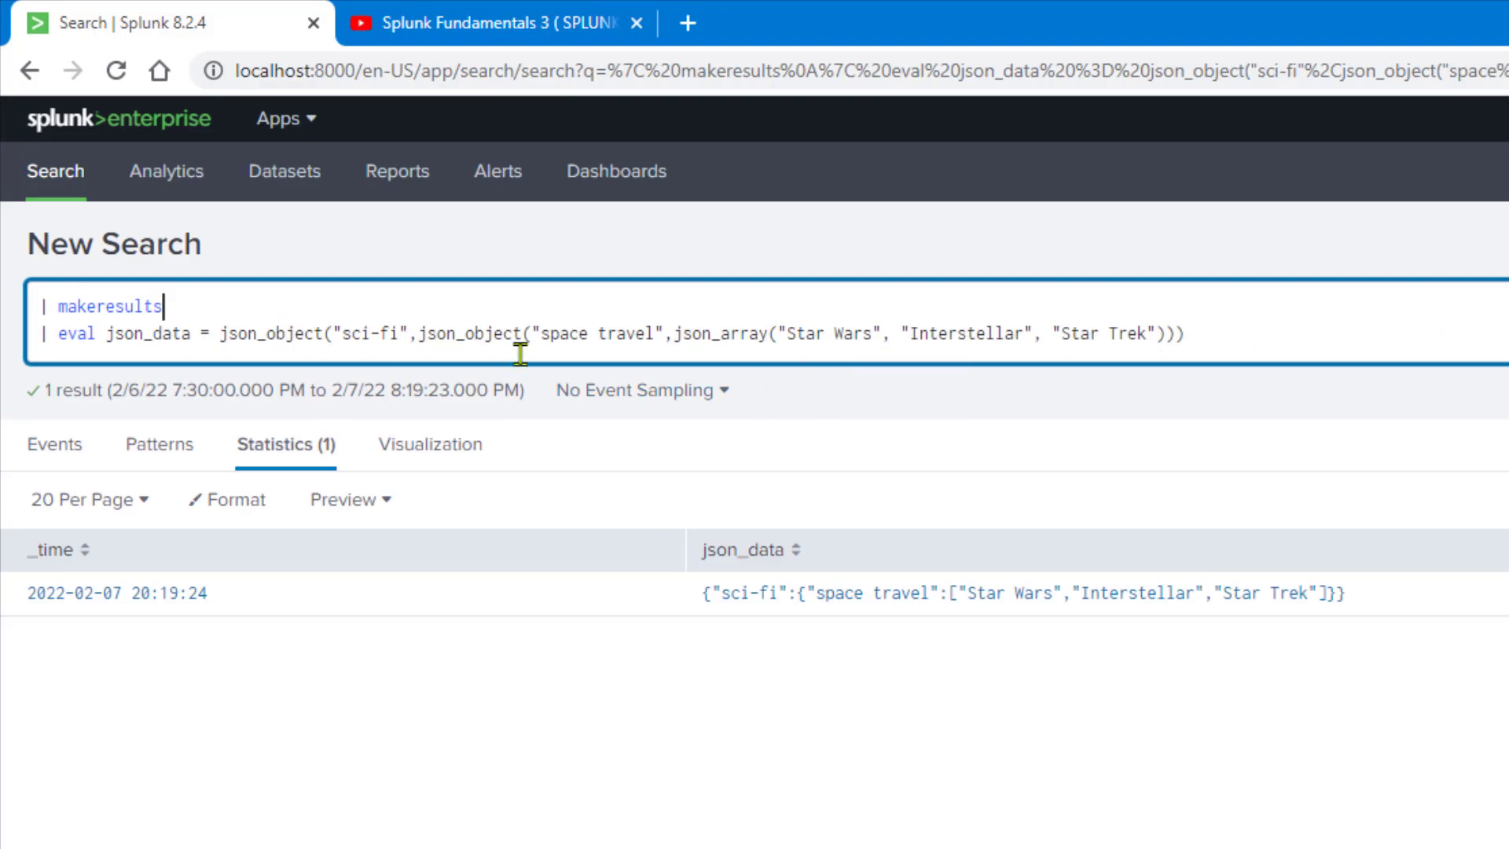
{"action": "left_click", "coordinate": [220, 337]}
{"action": "type", "text": "("}
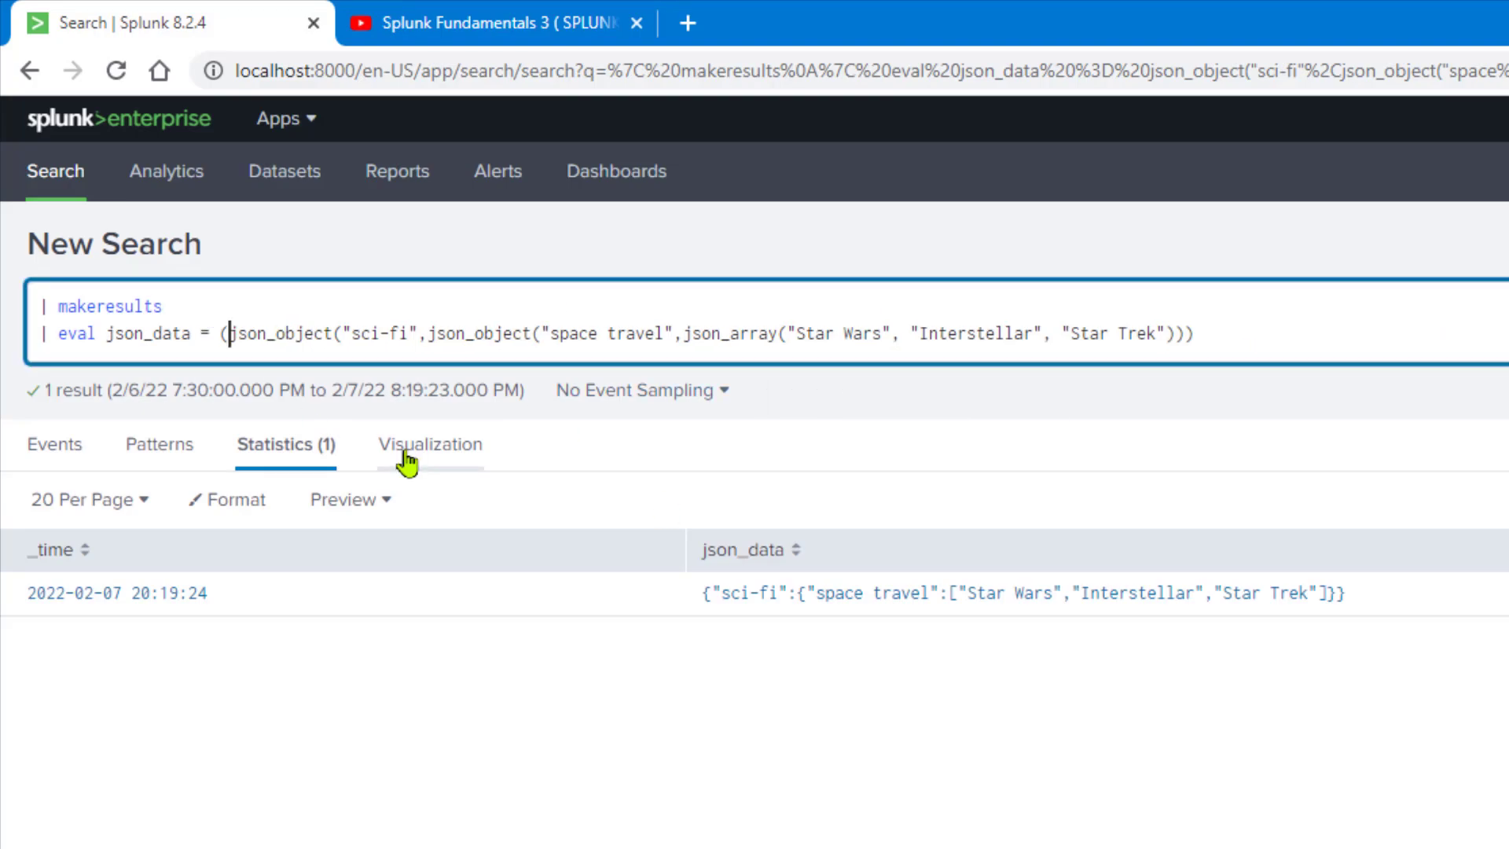
{"action": "left_click", "coordinate": [1232, 338]}
{"action": "type", "text": ")"}
{"action": "left_click", "coordinate": [228, 336]}
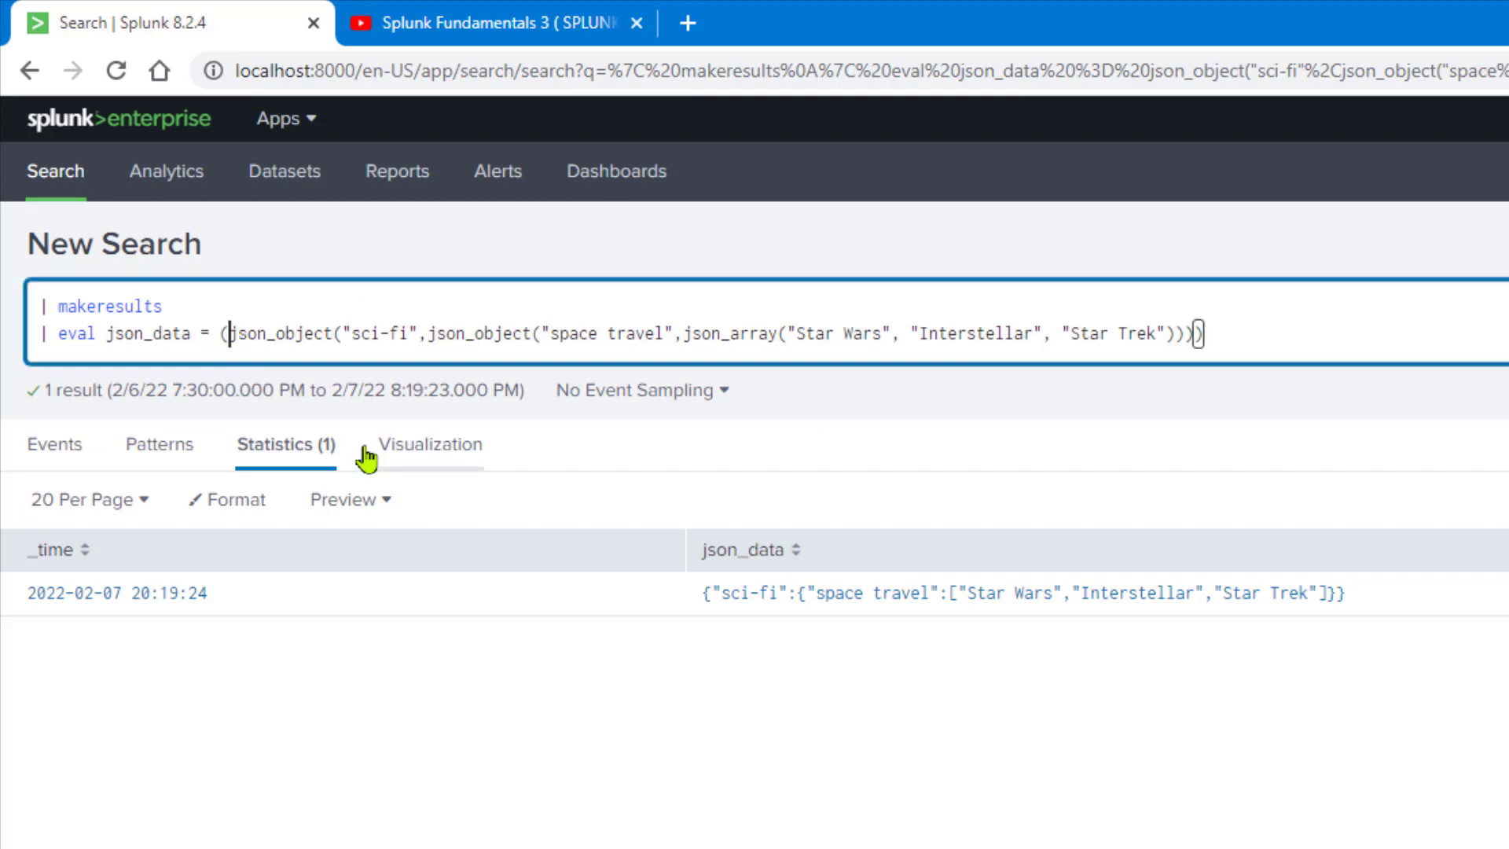
{"action": "type", "text": "\"genres\","}
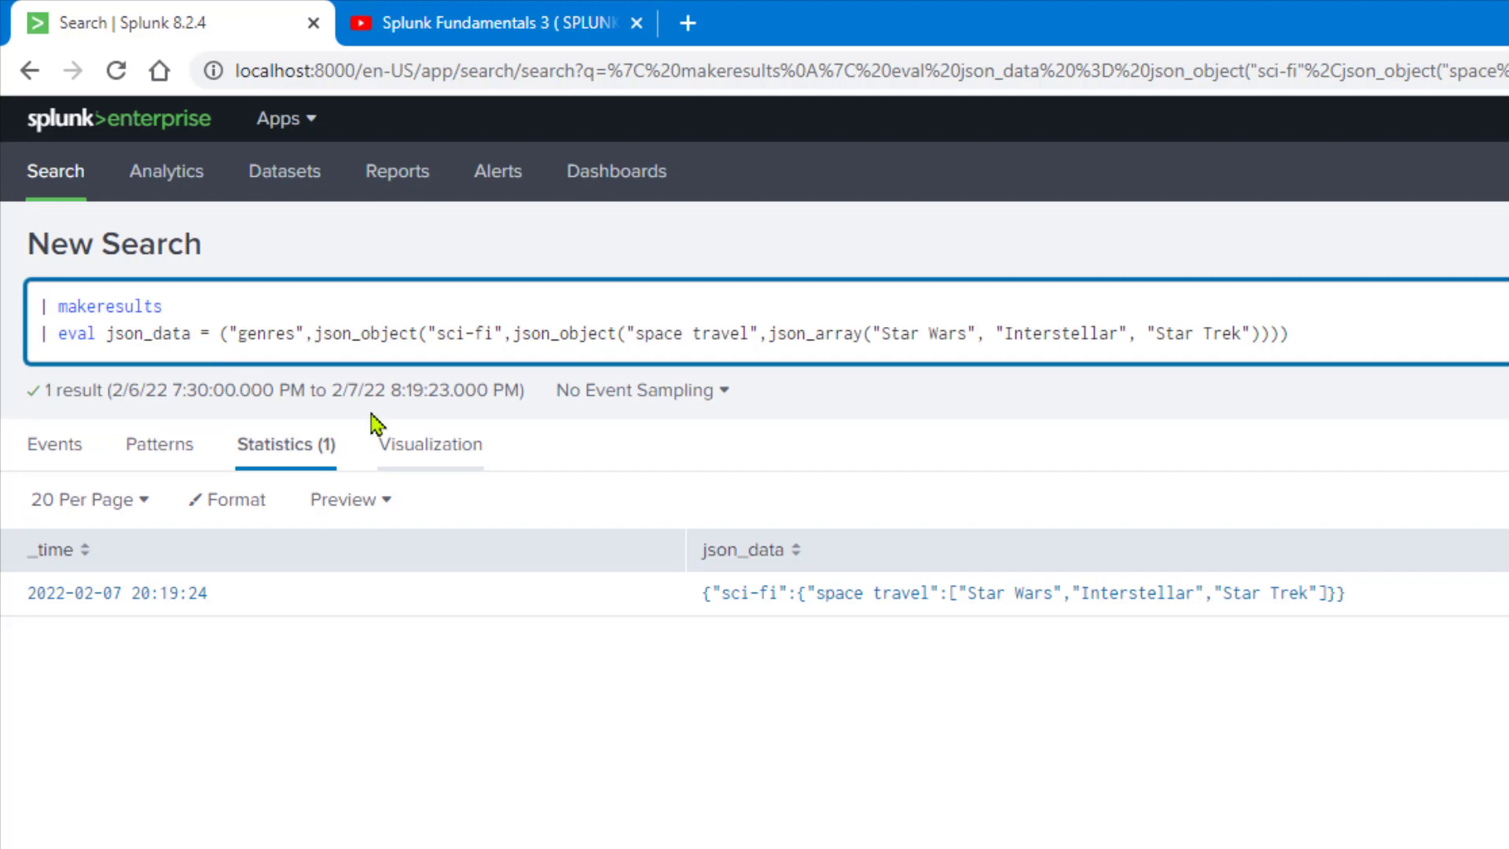
{"action": "left_click", "coordinate": [310, 335]}
{"action": "type", "text": ","}
Put json_object in front of the parenthesis before "genres" and run the Splunk search.
{"action": "double_click", "coordinate": [389, 337]}
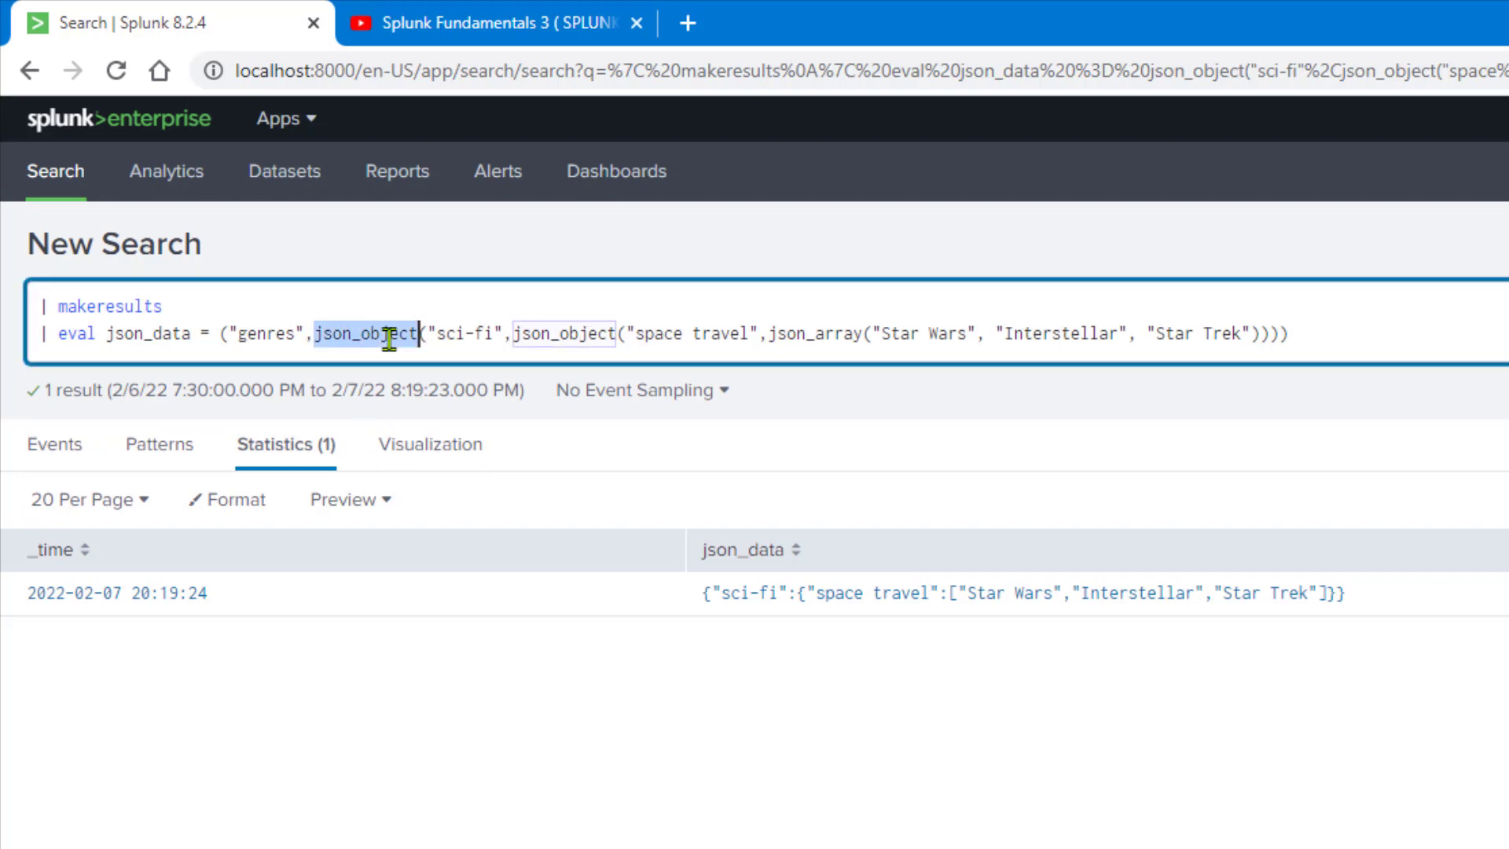
{"action": "key", "text": "ctrl+x"}
{"action": "left_click", "coordinate": [219, 336]}
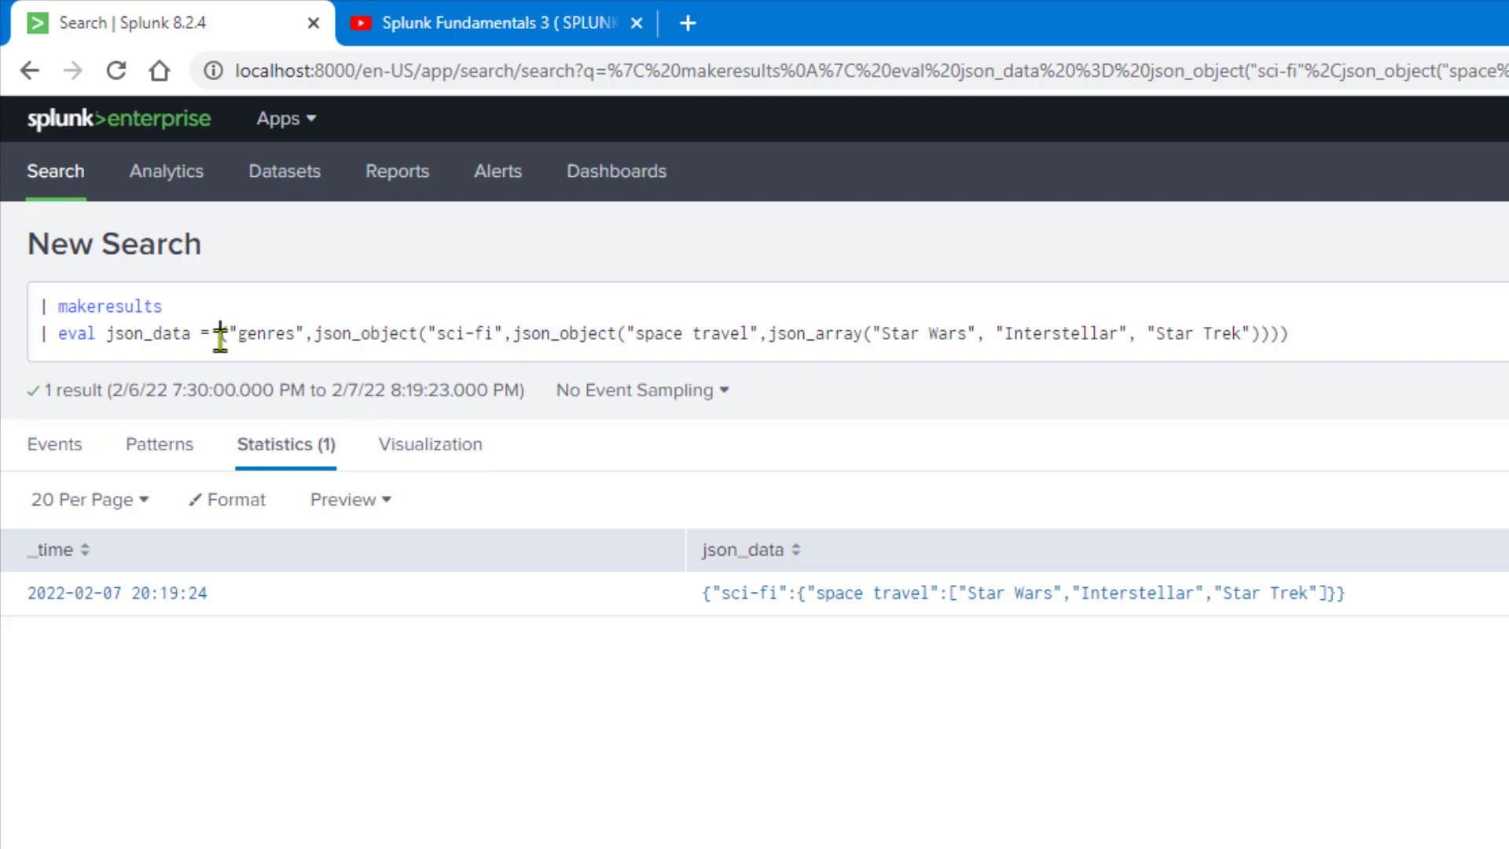
{"action": "key", "text": "ctrl+v"}
{"action": "key", "text": "Return"}
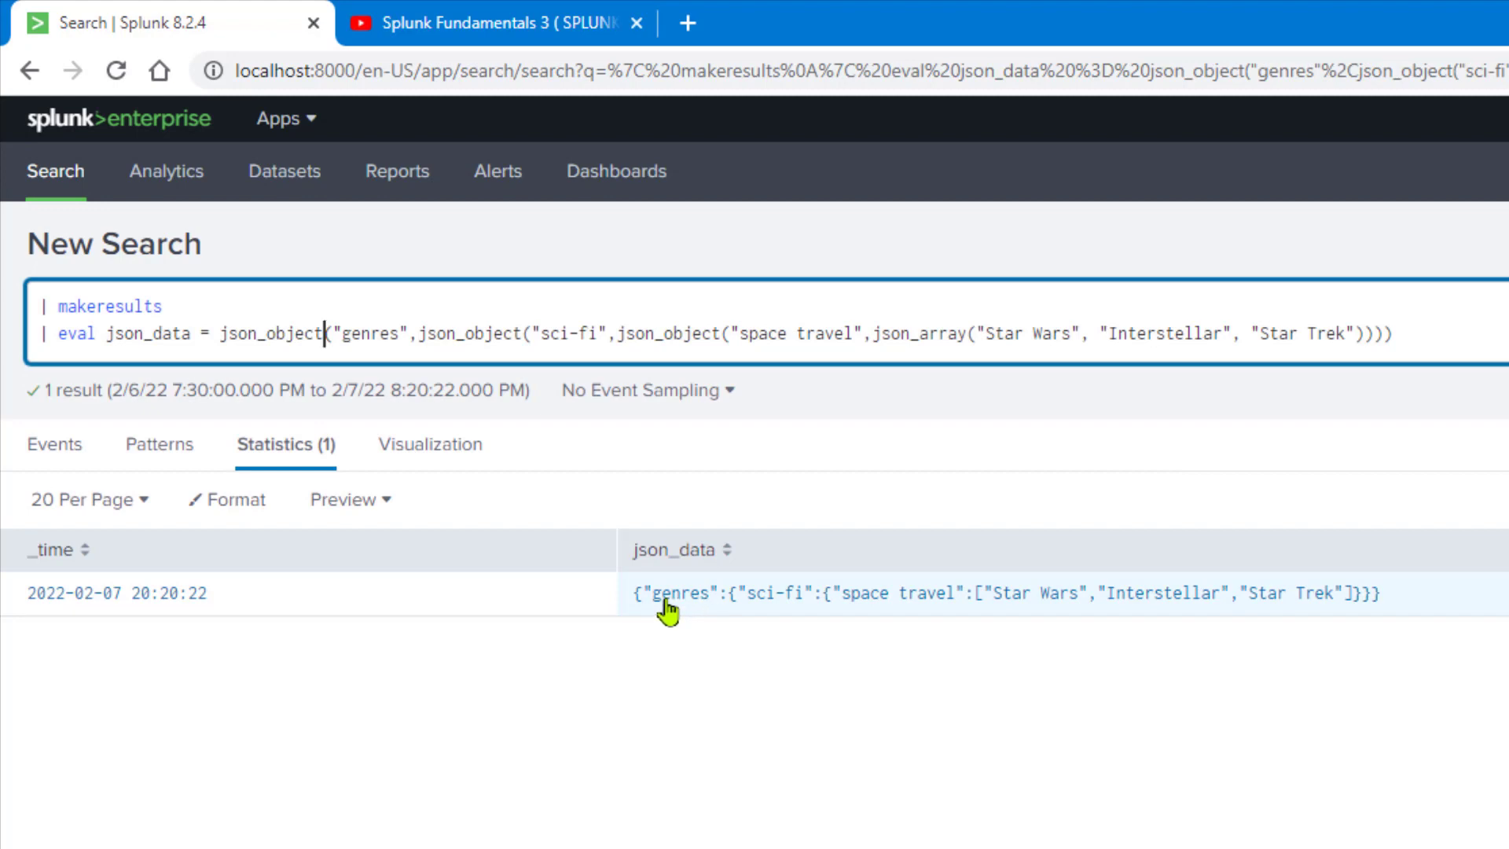
Enclose the "genres" json_object call in another outer pair of parentheses after "json_data =".
{"action": "left_click", "coordinate": [217, 338]}
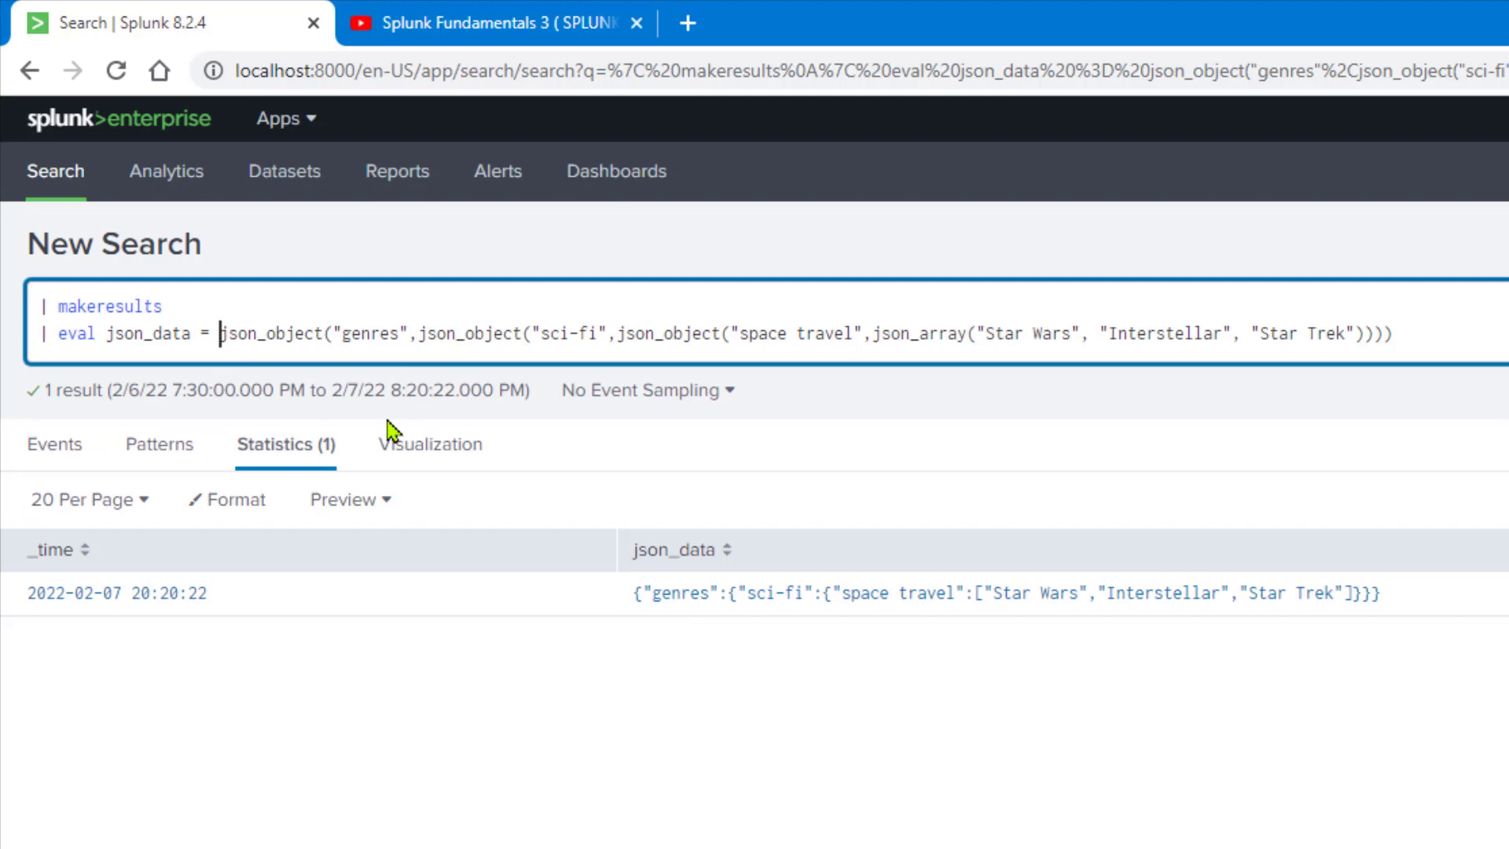
{"action": "type", "text": "("}
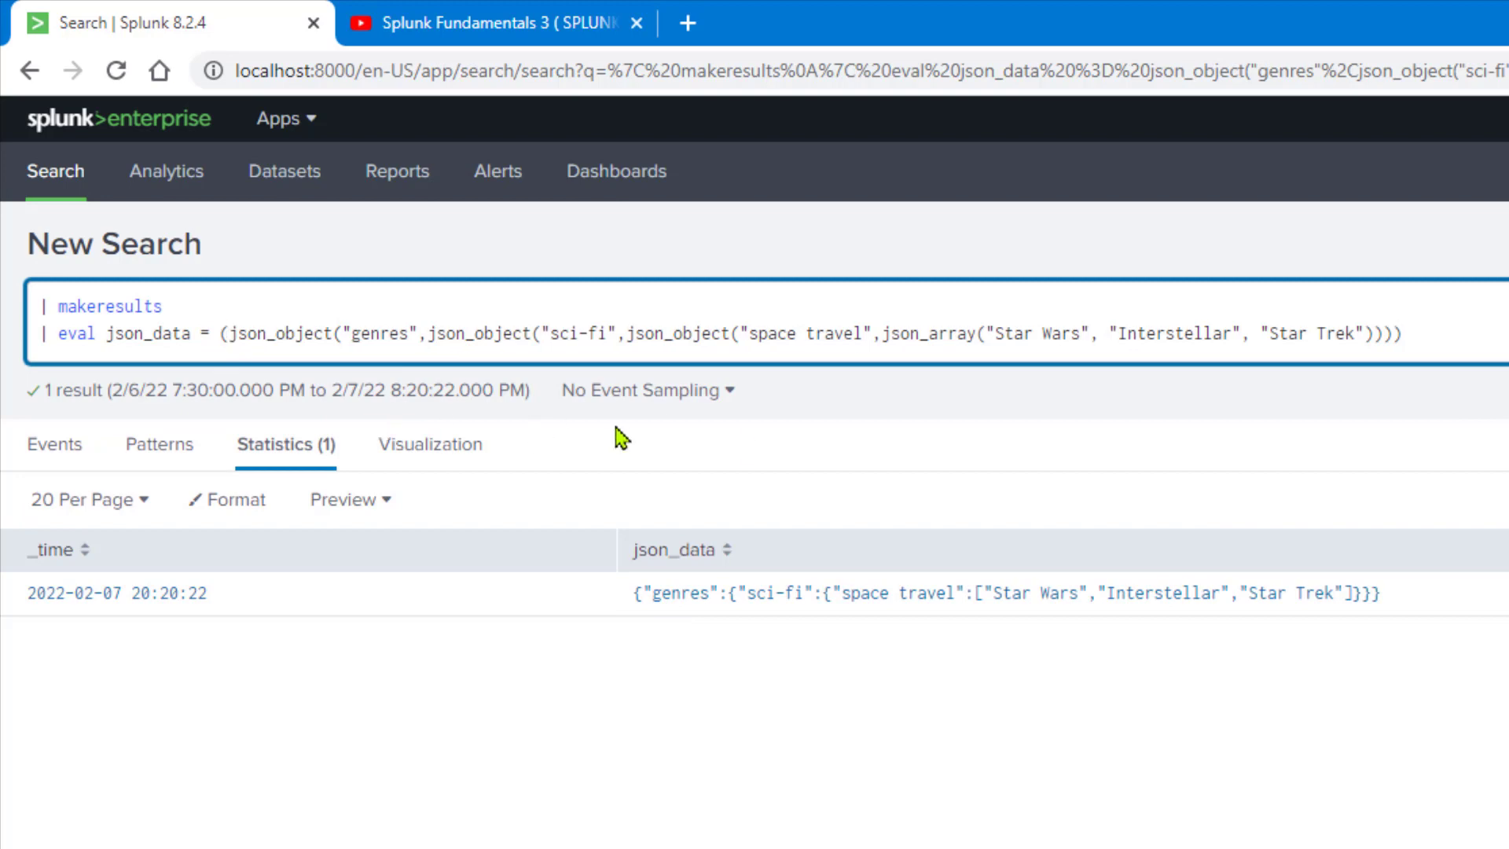
{"action": "left_click", "coordinate": [1426, 344]}
{"action": "type", "text": ")"}
Insert "movies" copied from data.txt, followed by a comma, as the first argument inside the new outer parentheses in the Splunk search.
{"action": "key", "text": "alt+Tab"}
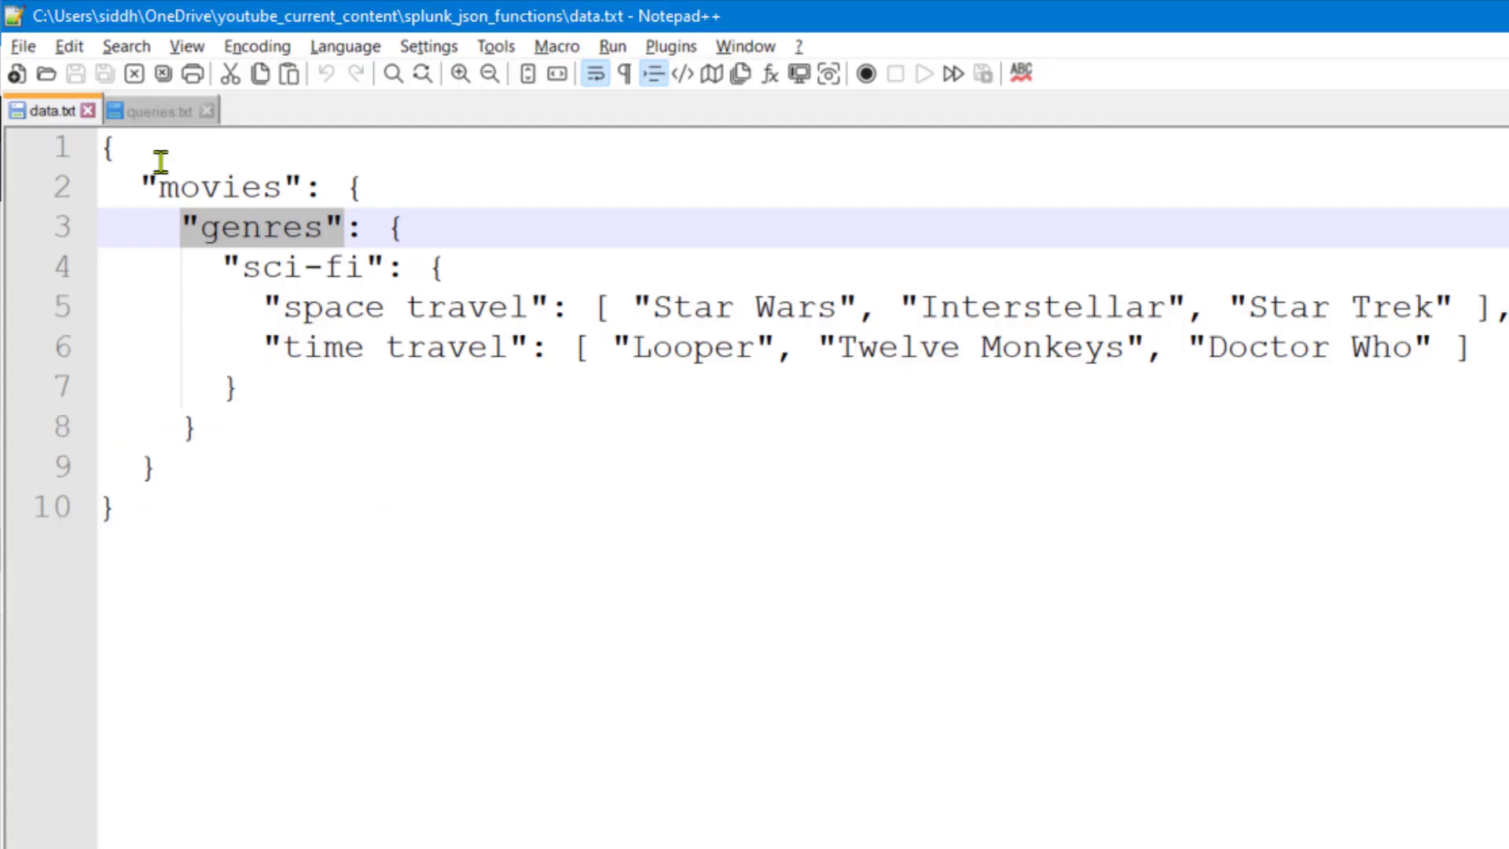
{"action": "left_click_drag", "start_coordinate": [139, 182], "coordinate": [300, 186]}
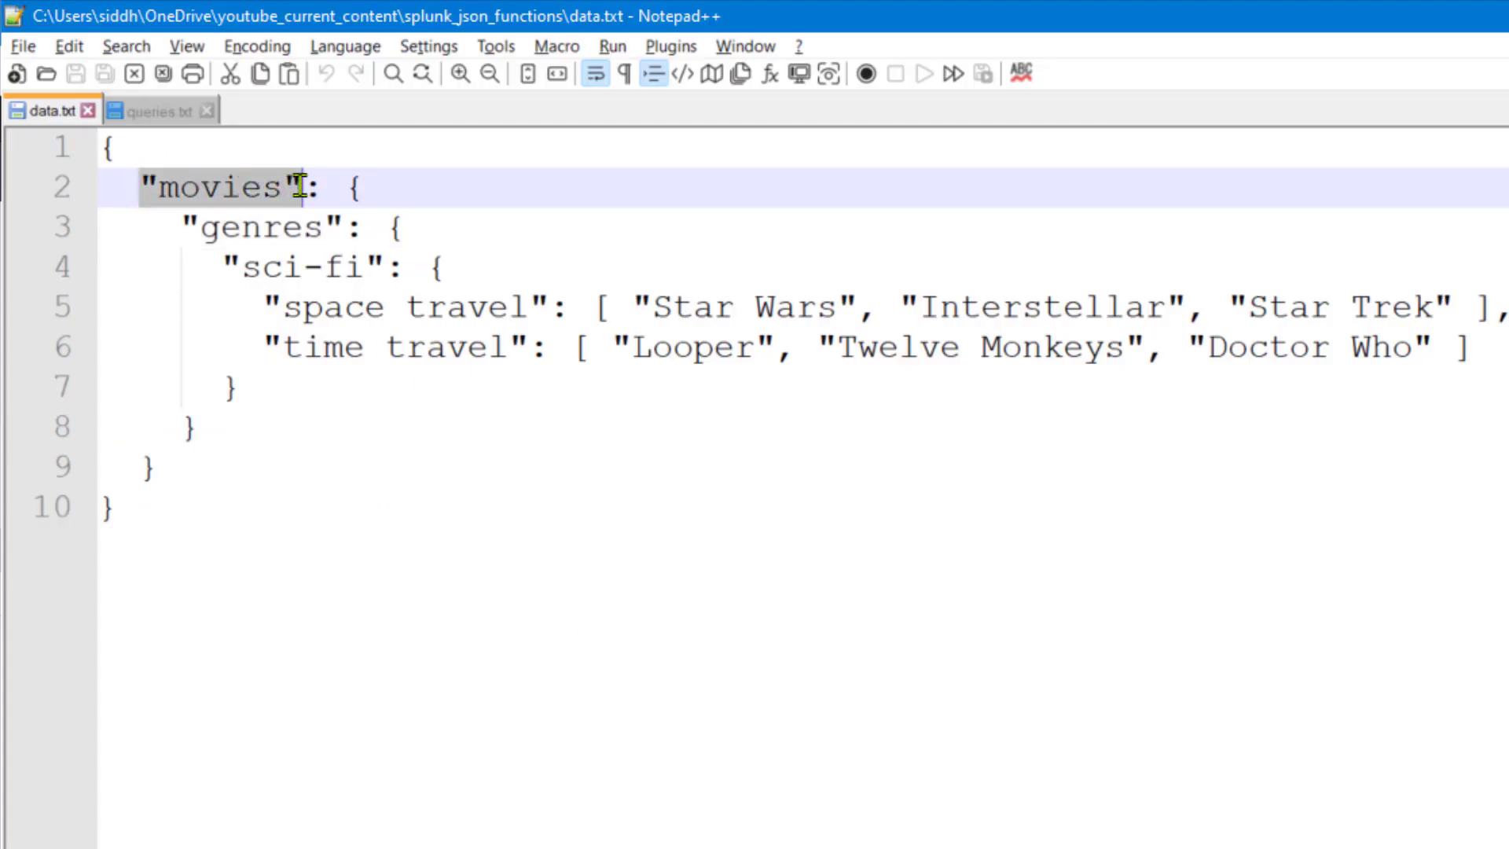
{"action": "key", "text": "alt+Tab"}
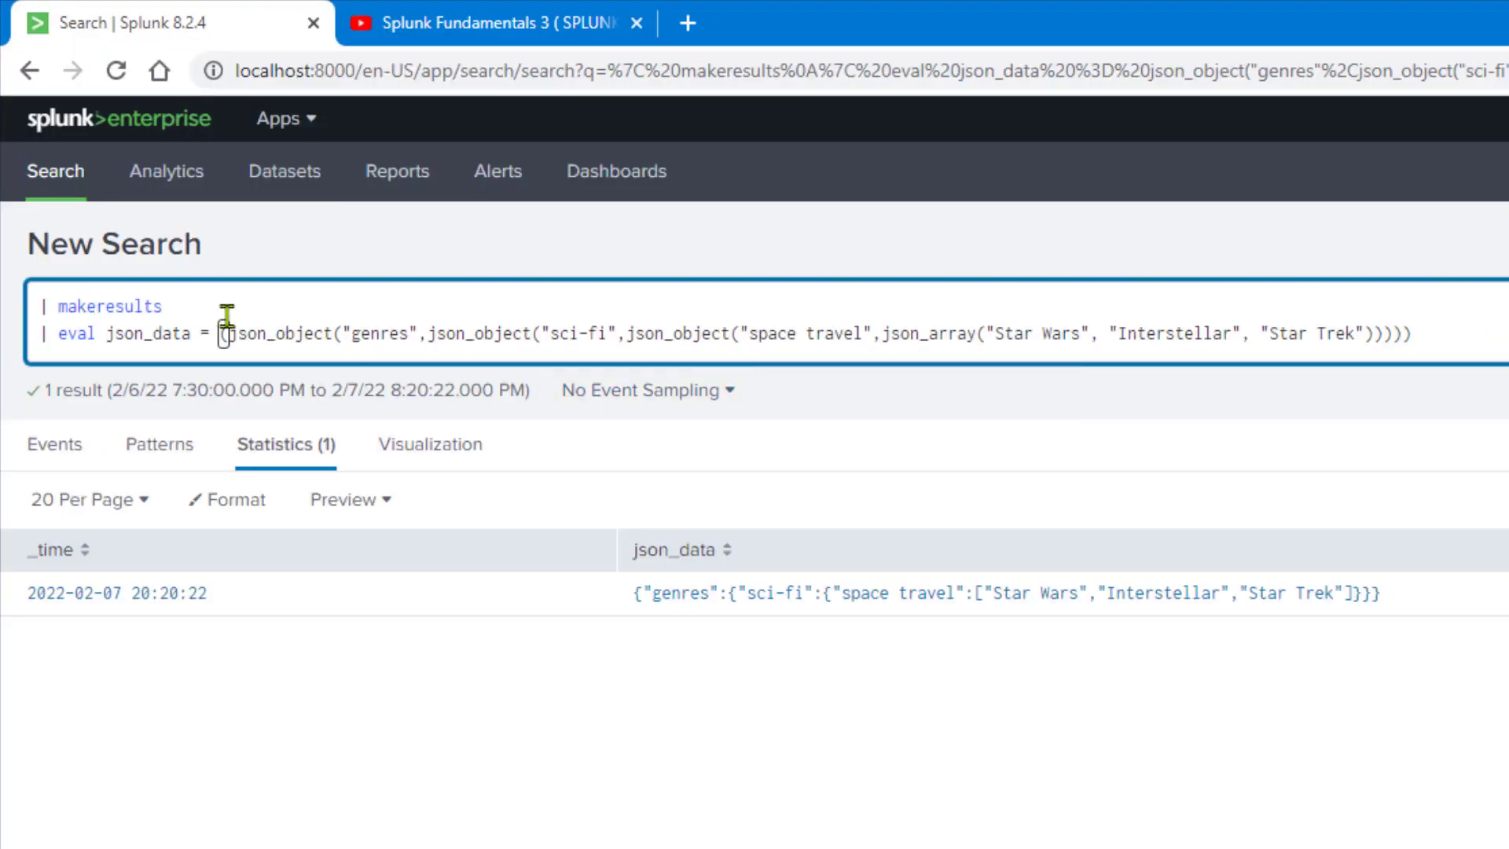
{"action": "left_click", "coordinate": [227, 333]}
{"action": "key", "text": "ctrl+v"}
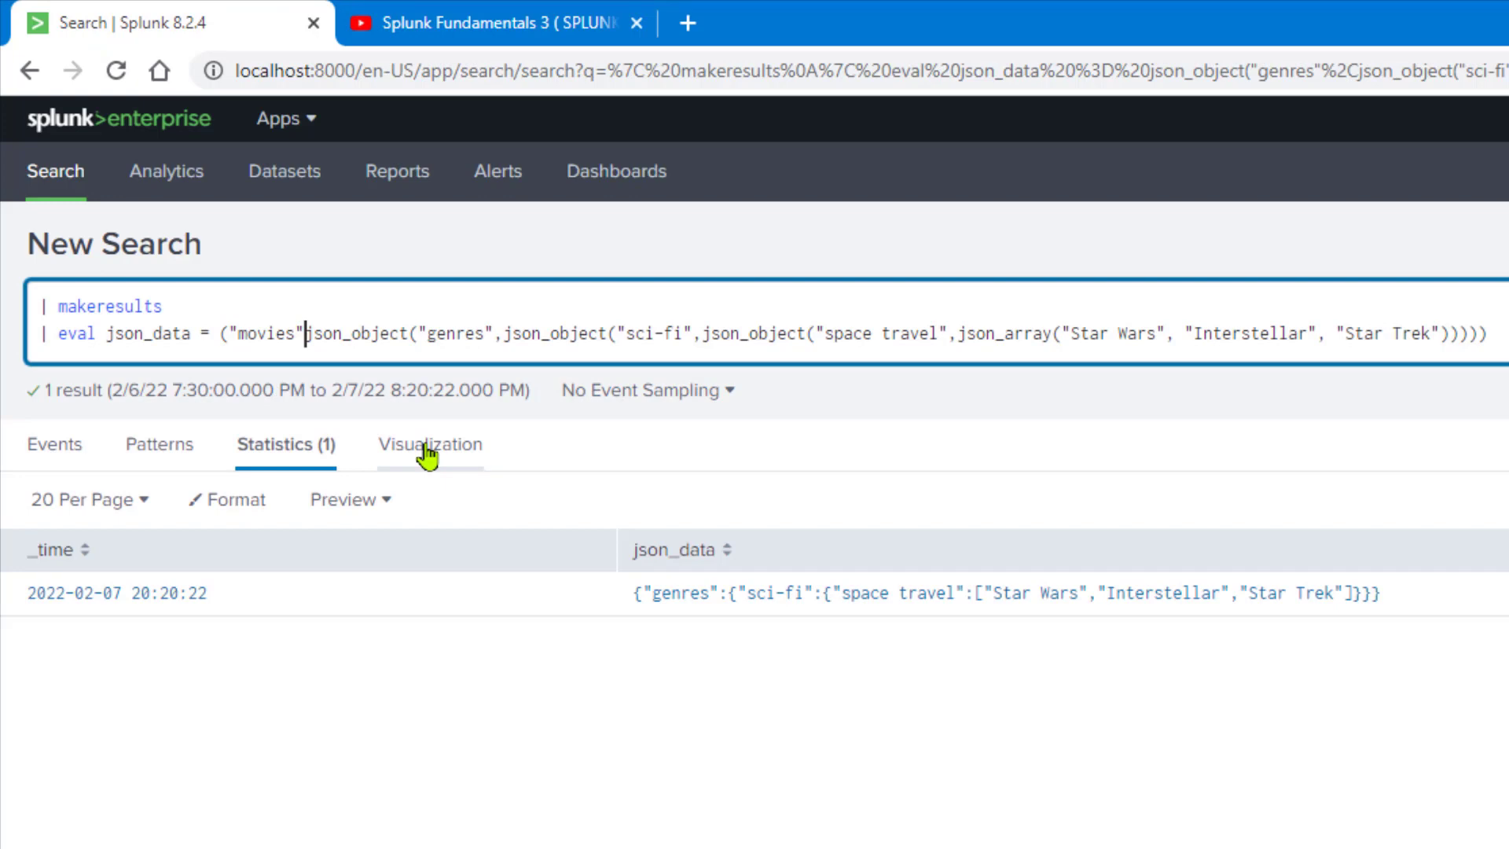
{"action": "type", "text": ","}
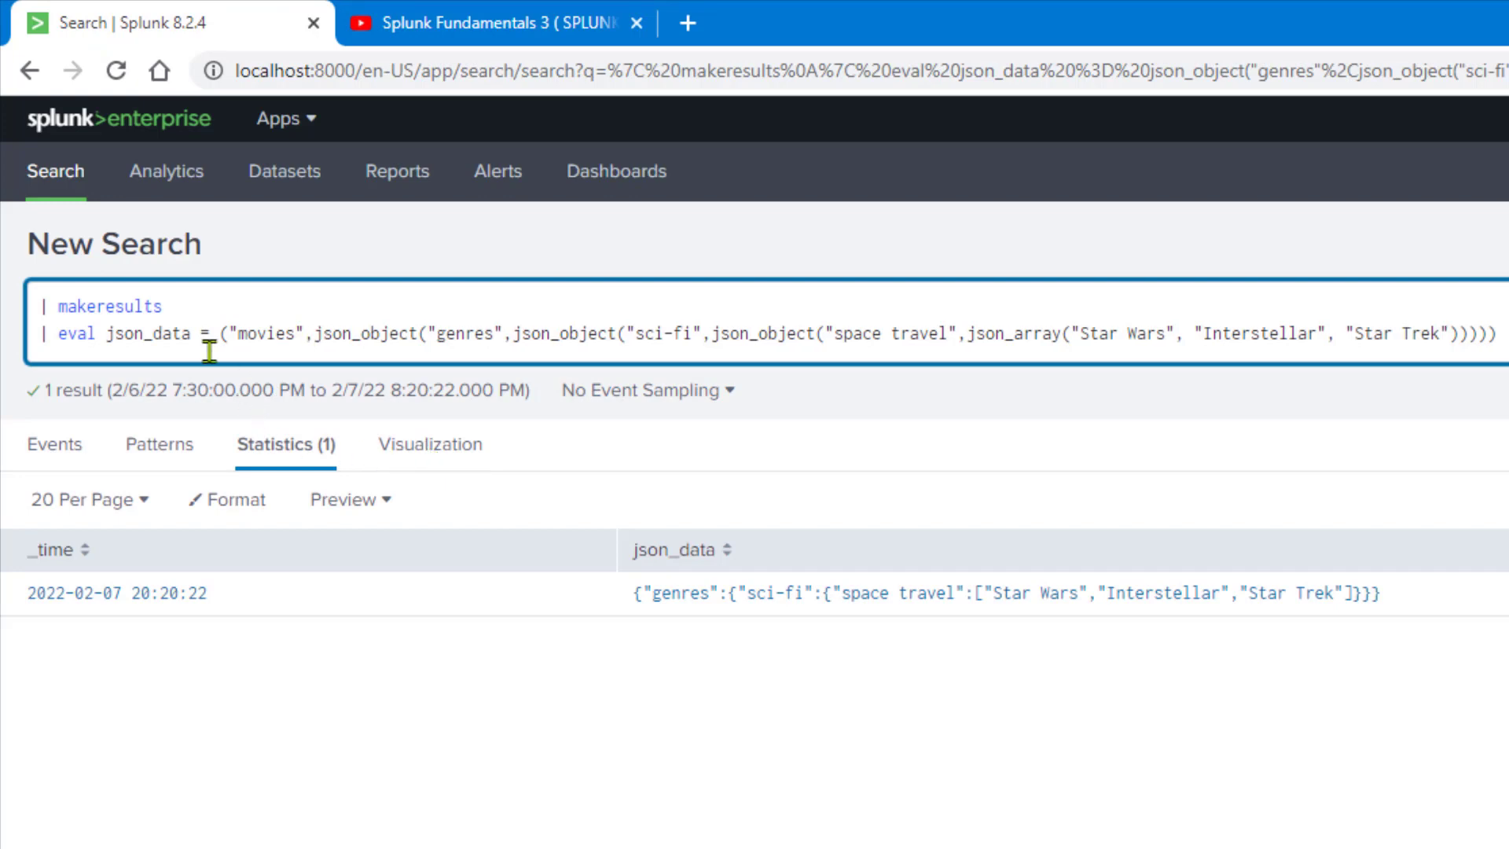
Put json_object in front of the parenthesis before "movies" and run the Splunk search.
{"action": "double_click", "coordinate": [382, 333]}
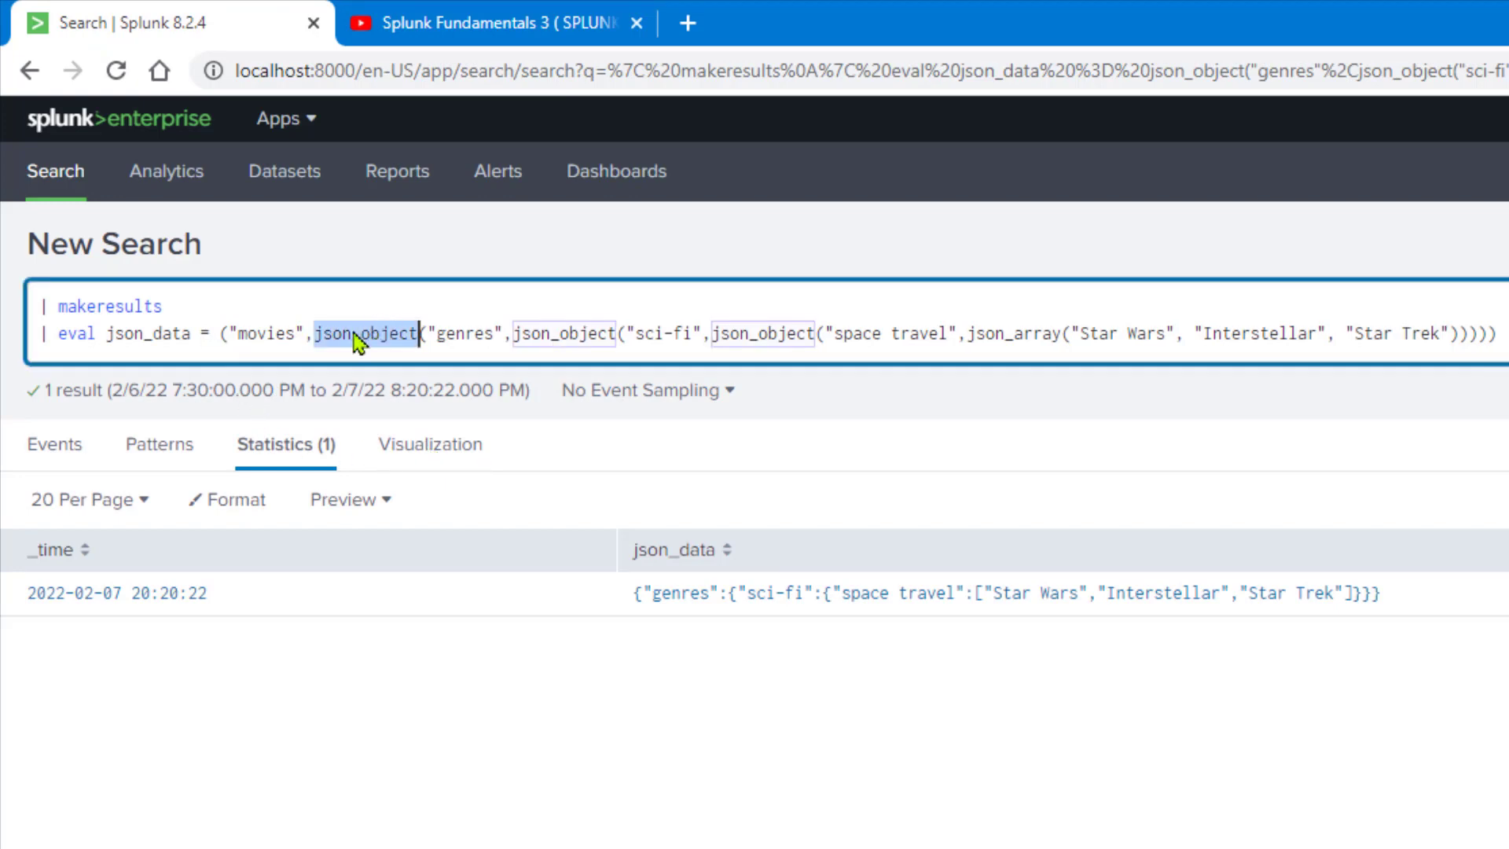
{"action": "key", "text": "ctrl+c"}
{"action": "left_click", "coordinate": [220, 333]}
{"action": "key", "text": "ctrl+v"}
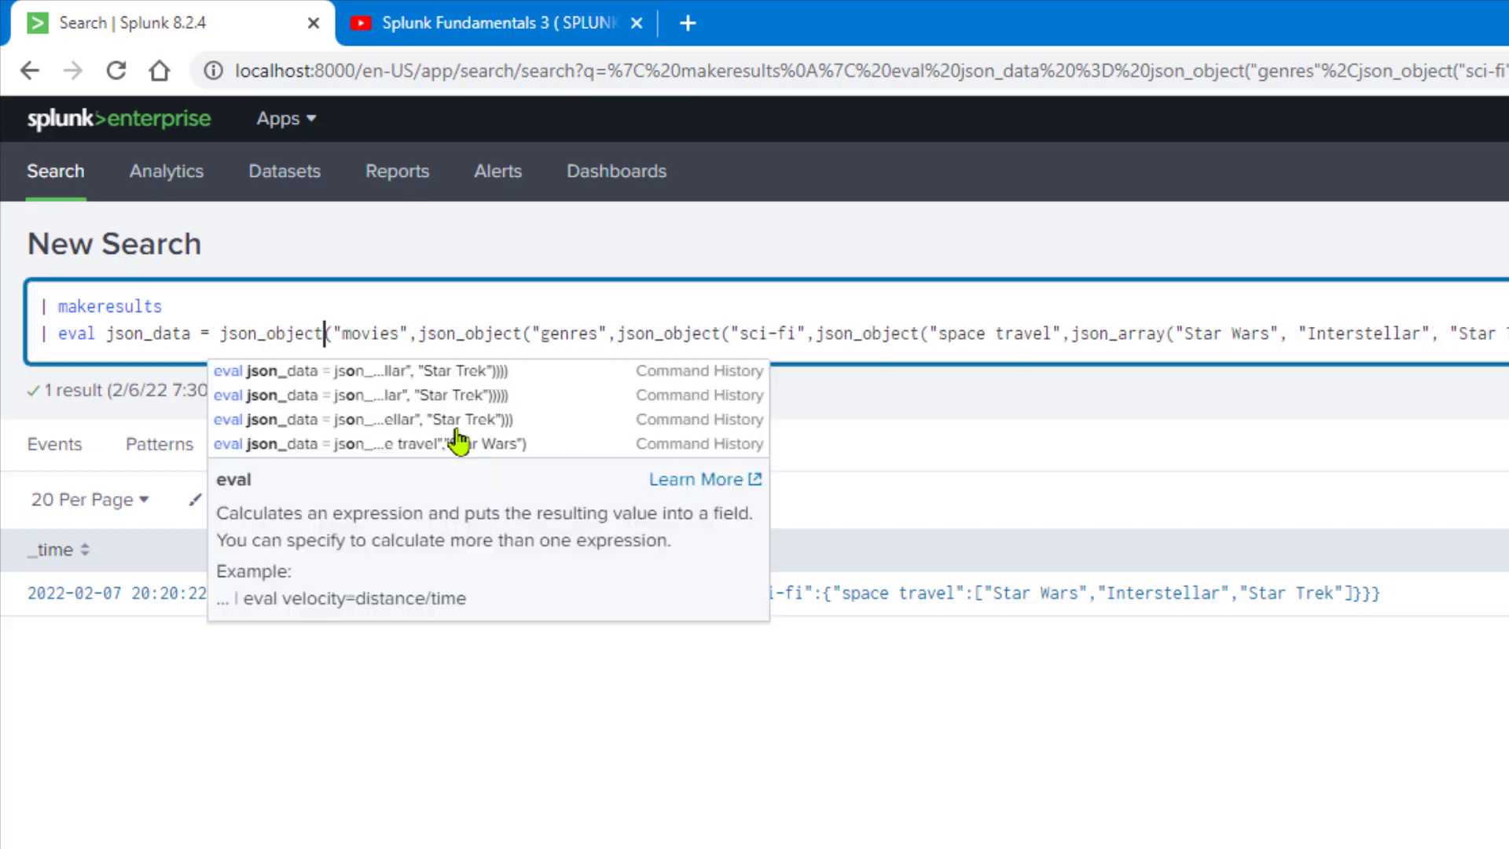
{"action": "key", "text": "Return"}
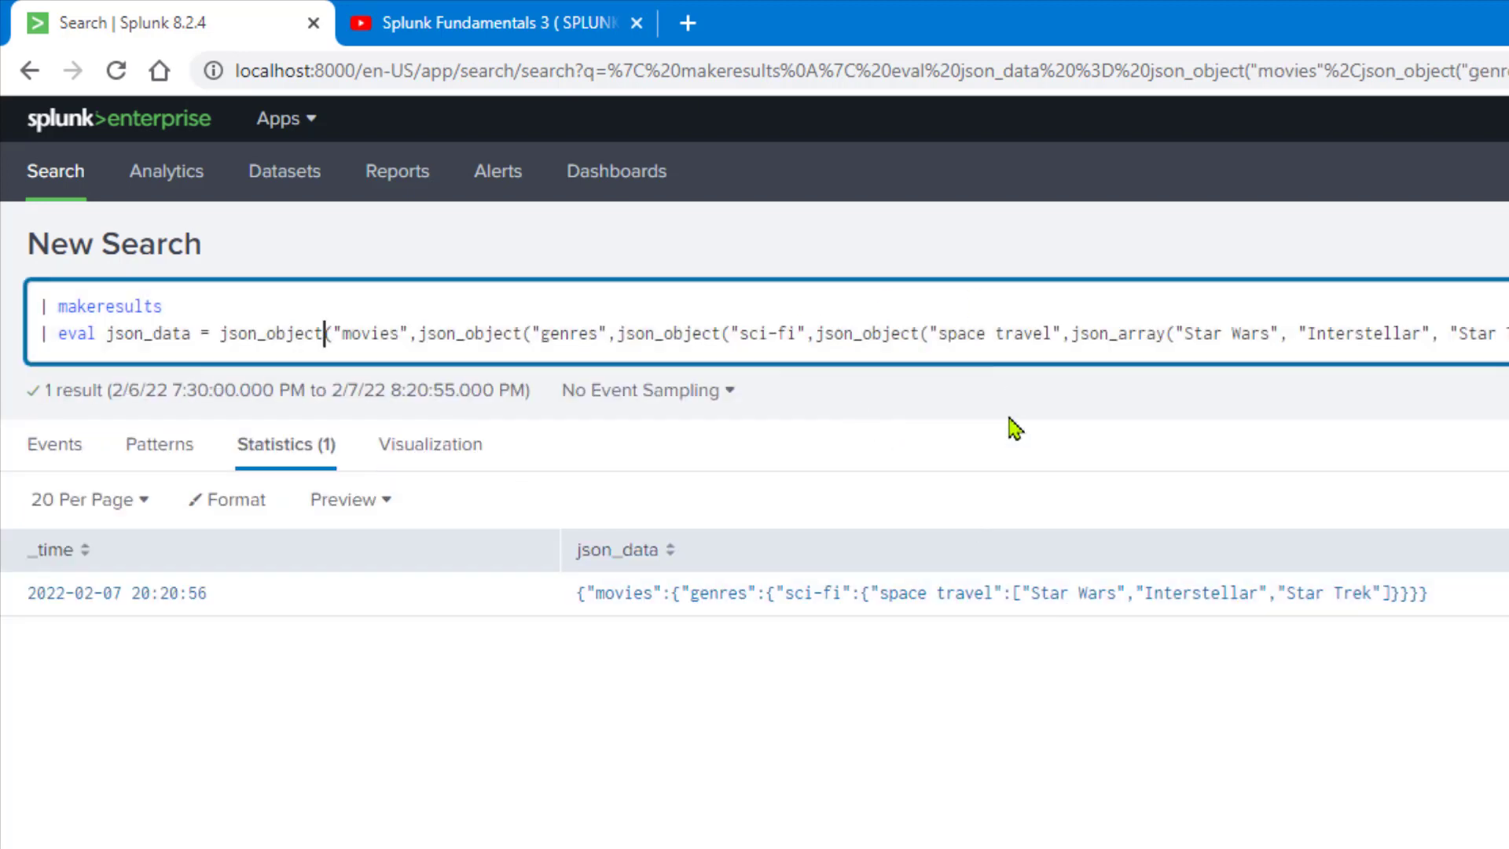
Examine the nested functions and json_data result, and compare them with the "time travel" entry under "sci-fi" in data.txt.
{"action": "double_click", "coordinate": [458, 335]}
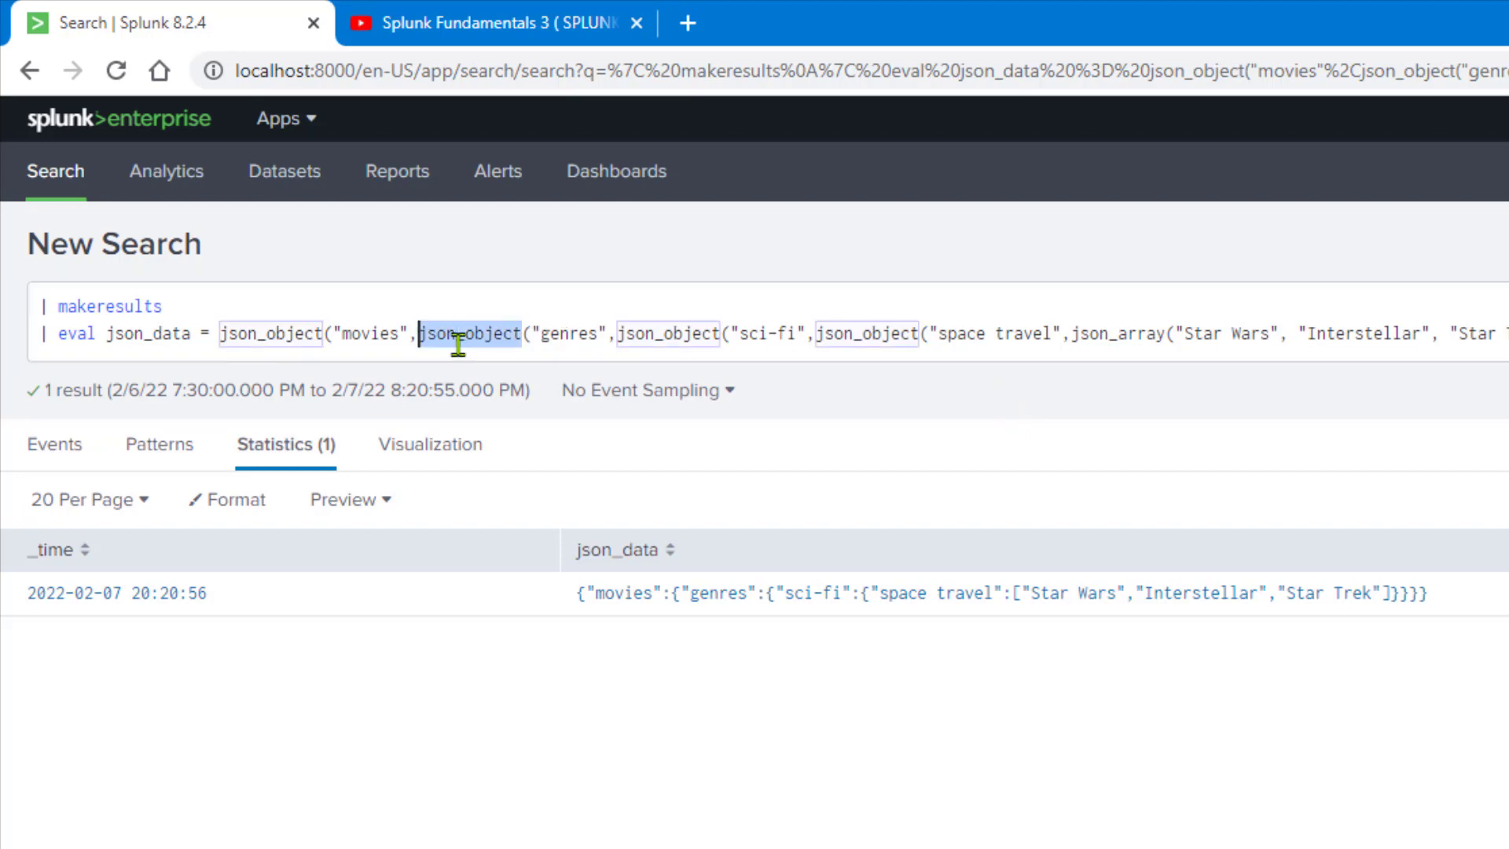
{"action": "double_click", "coordinate": [1127, 335]}
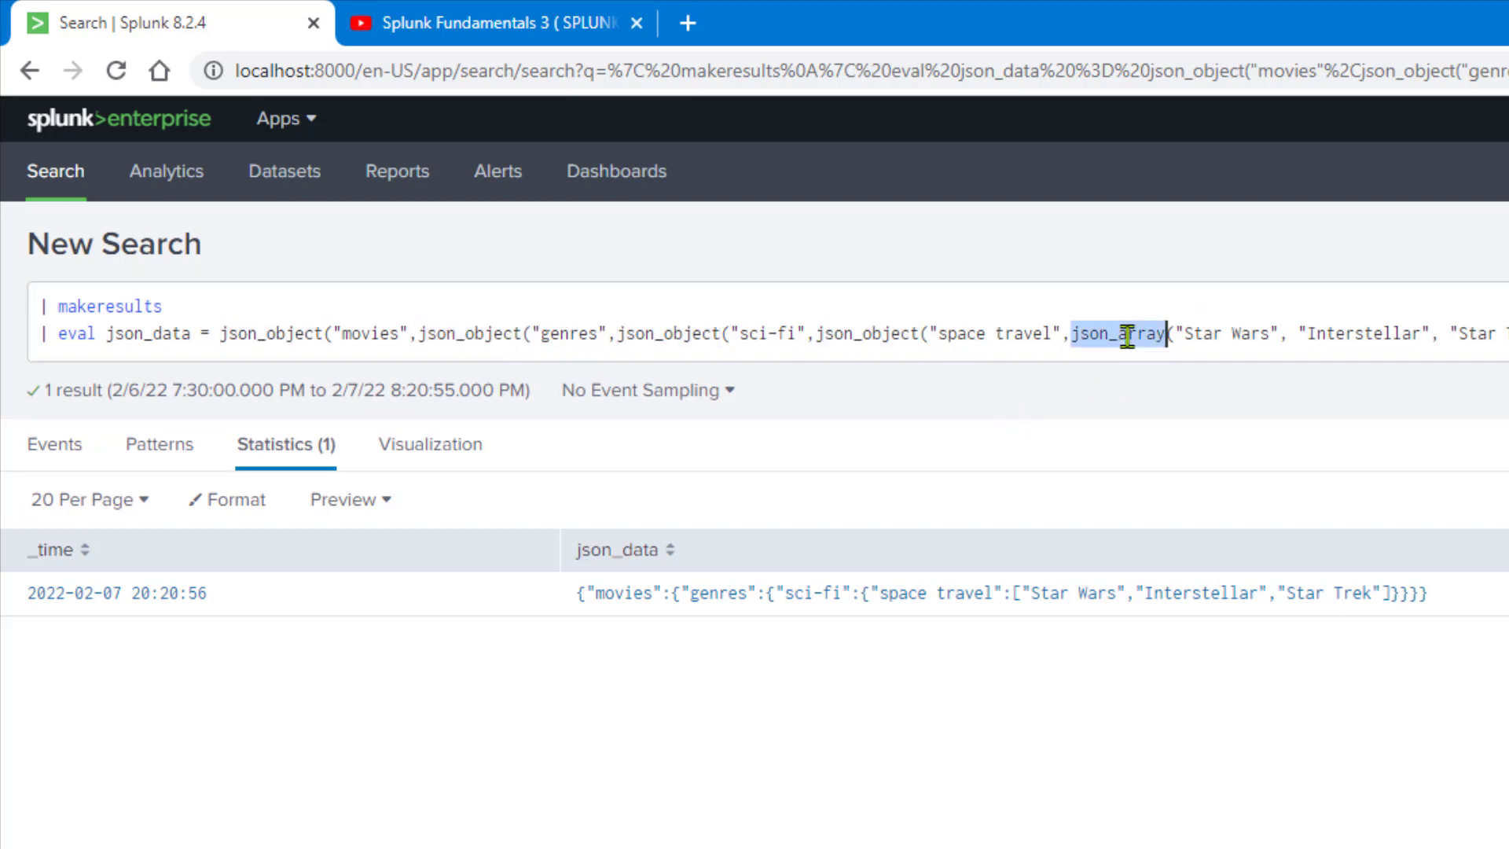
{"action": "left_click_drag", "start_coordinate": [1441, 613], "coordinate": [580, 624]}
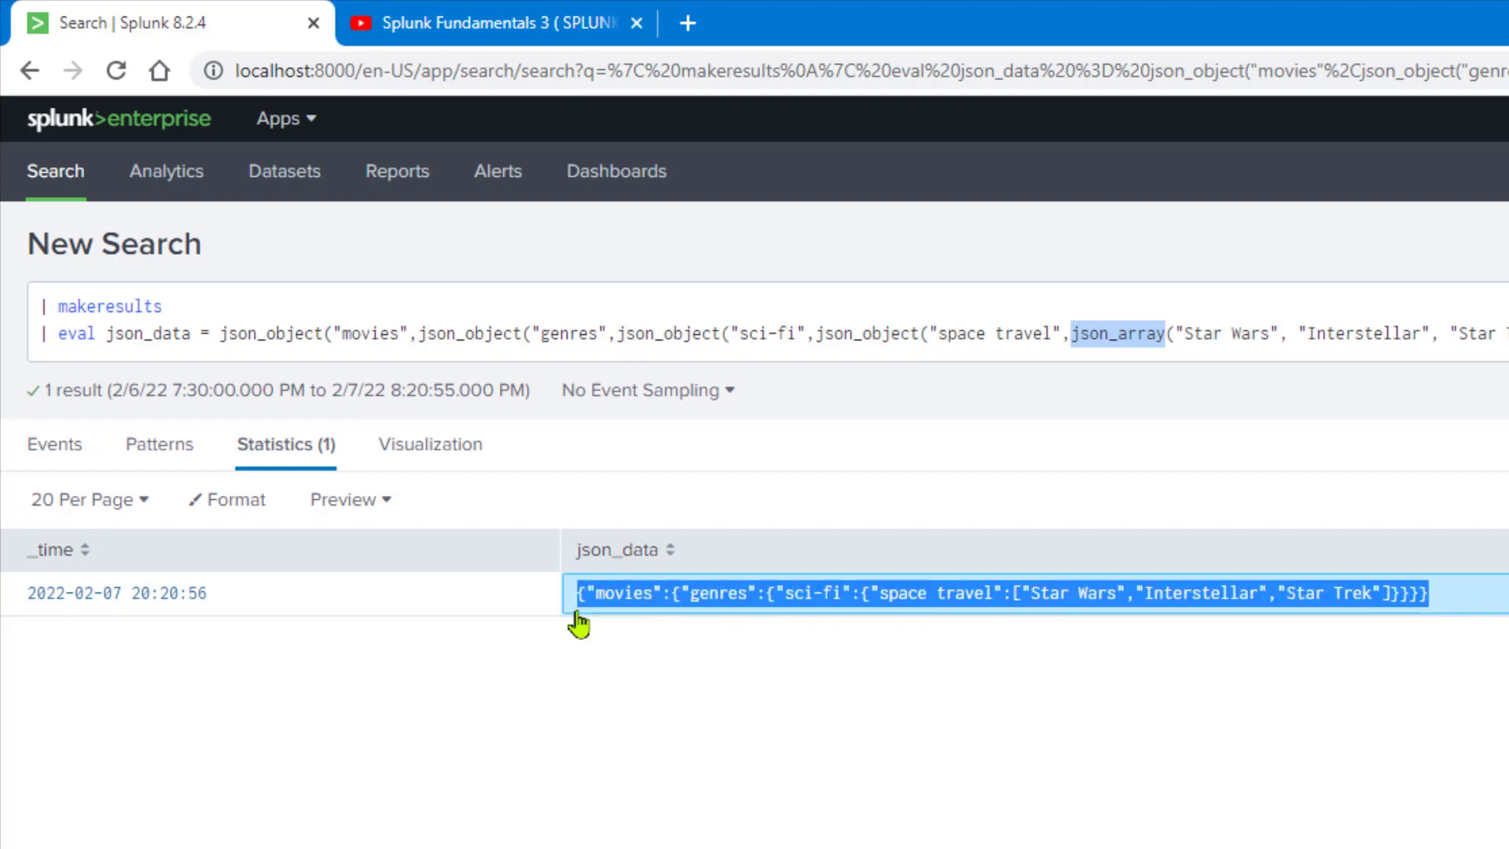
{"action": "left_click", "coordinate": [1129, 692]}
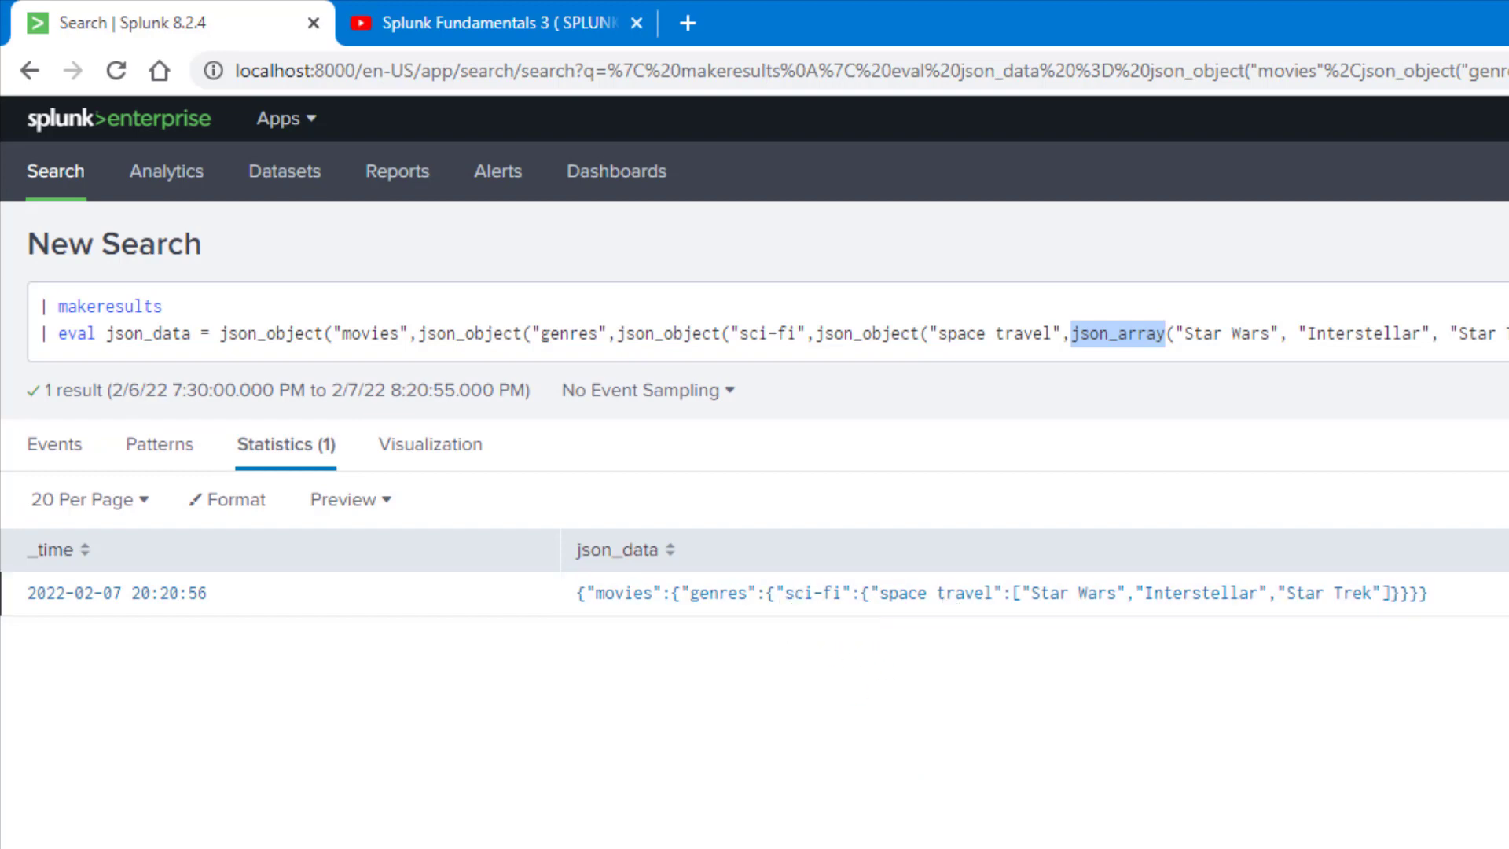
{"action": "key", "text": "alt+Tab"}
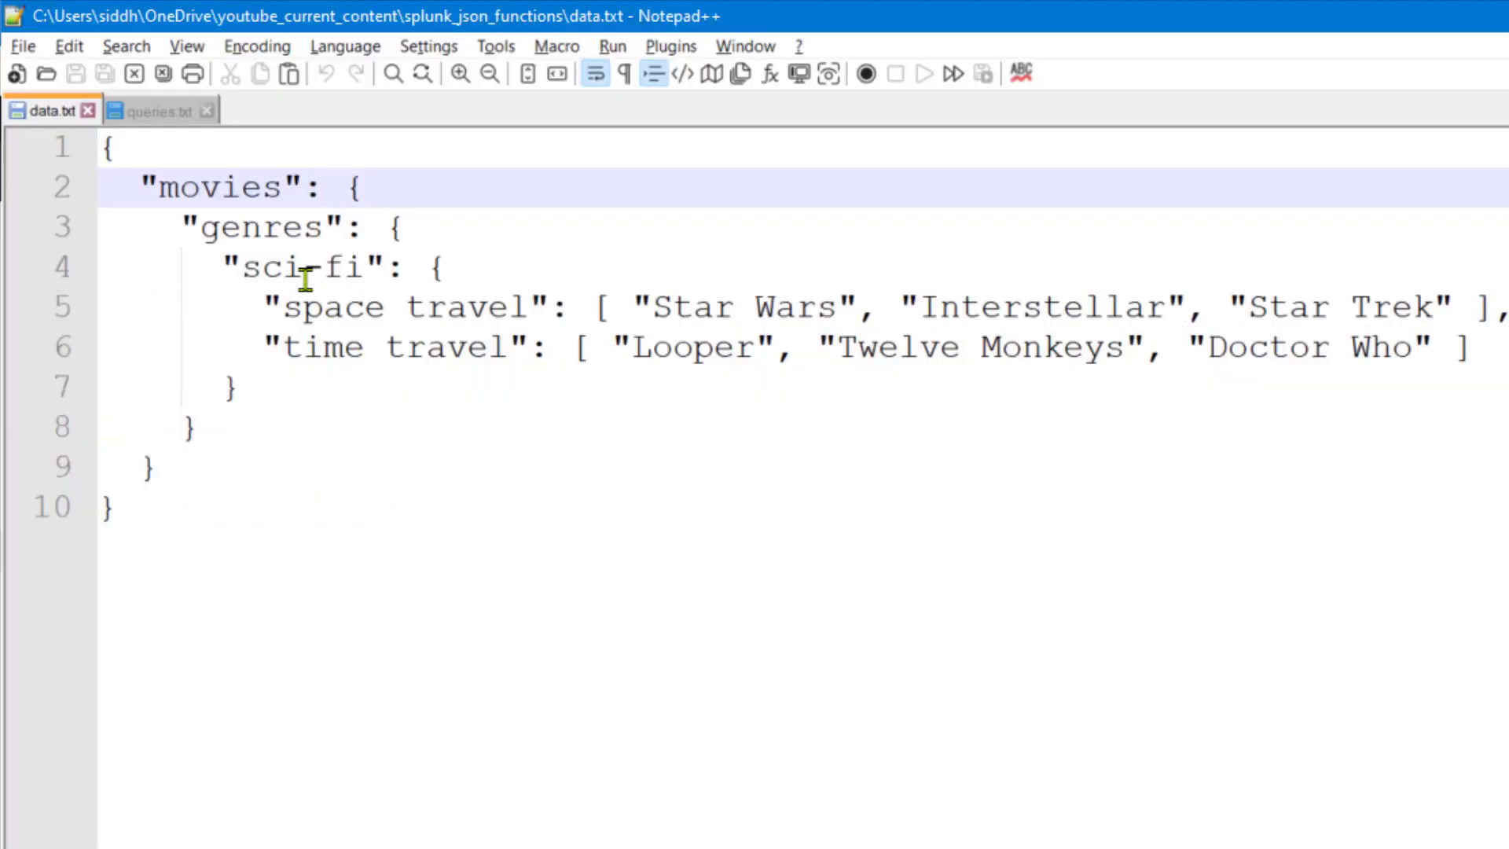
{"action": "left_click_drag", "start_coordinate": [261, 346], "coordinate": [548, 347]}
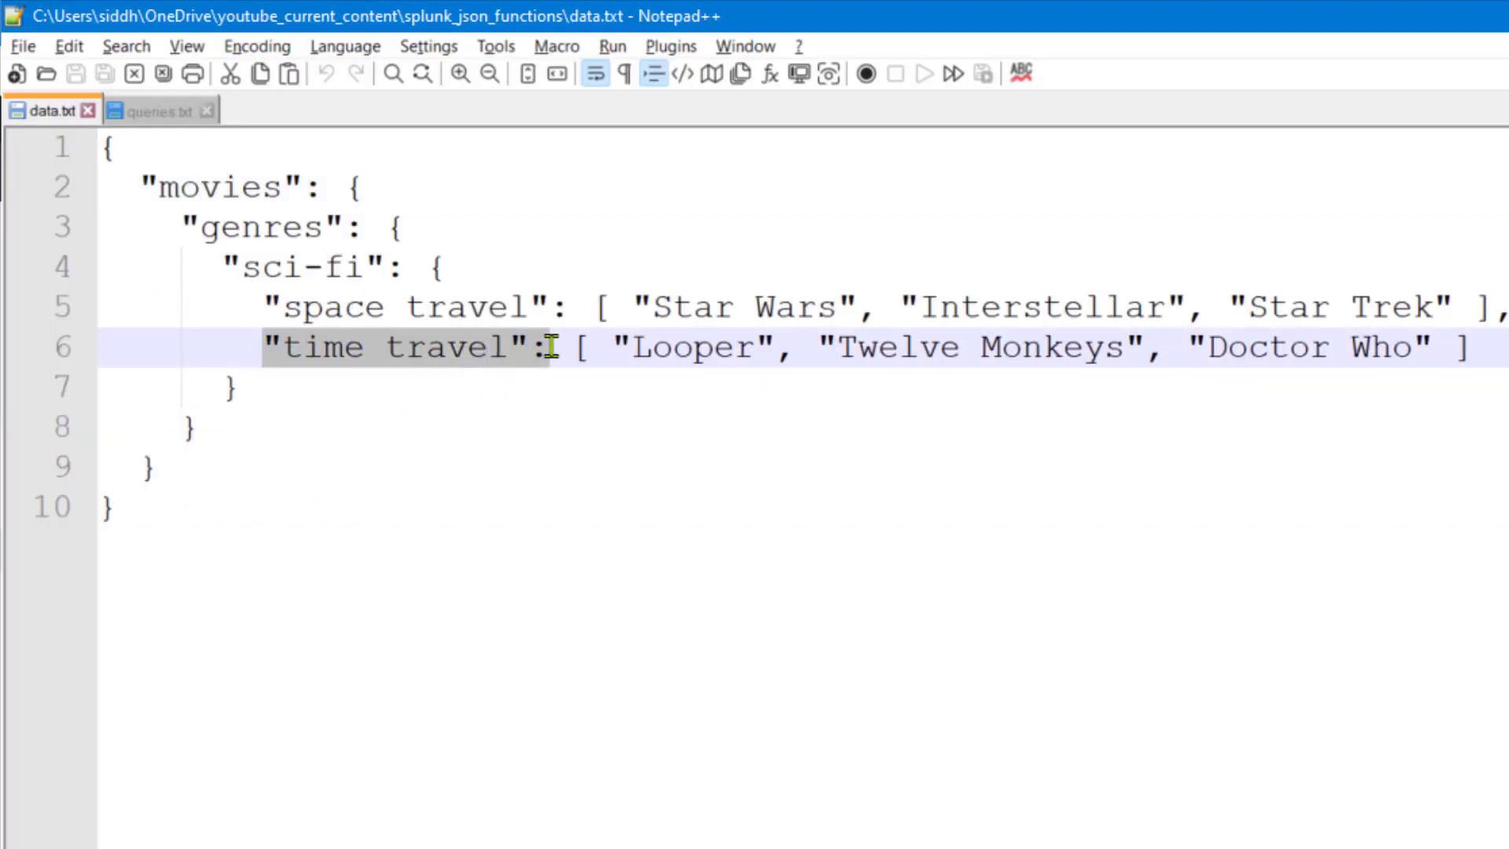
{"action": "double_click", "coordinate": [354, 351]}
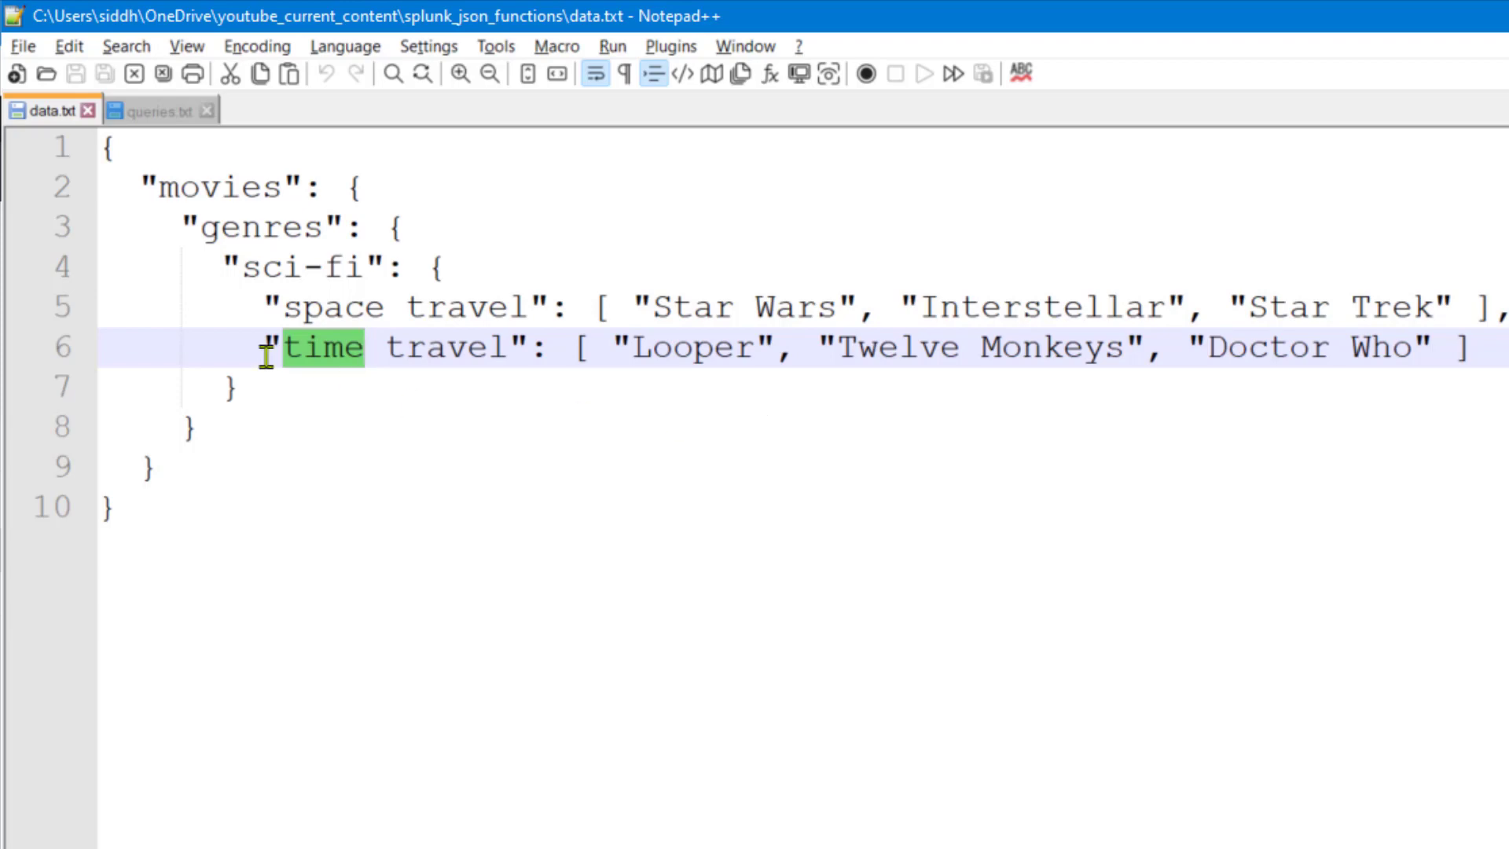
{"action": "left_click_drag", "start_coordinate": [228, 264], "coordinate": [387, 265]}
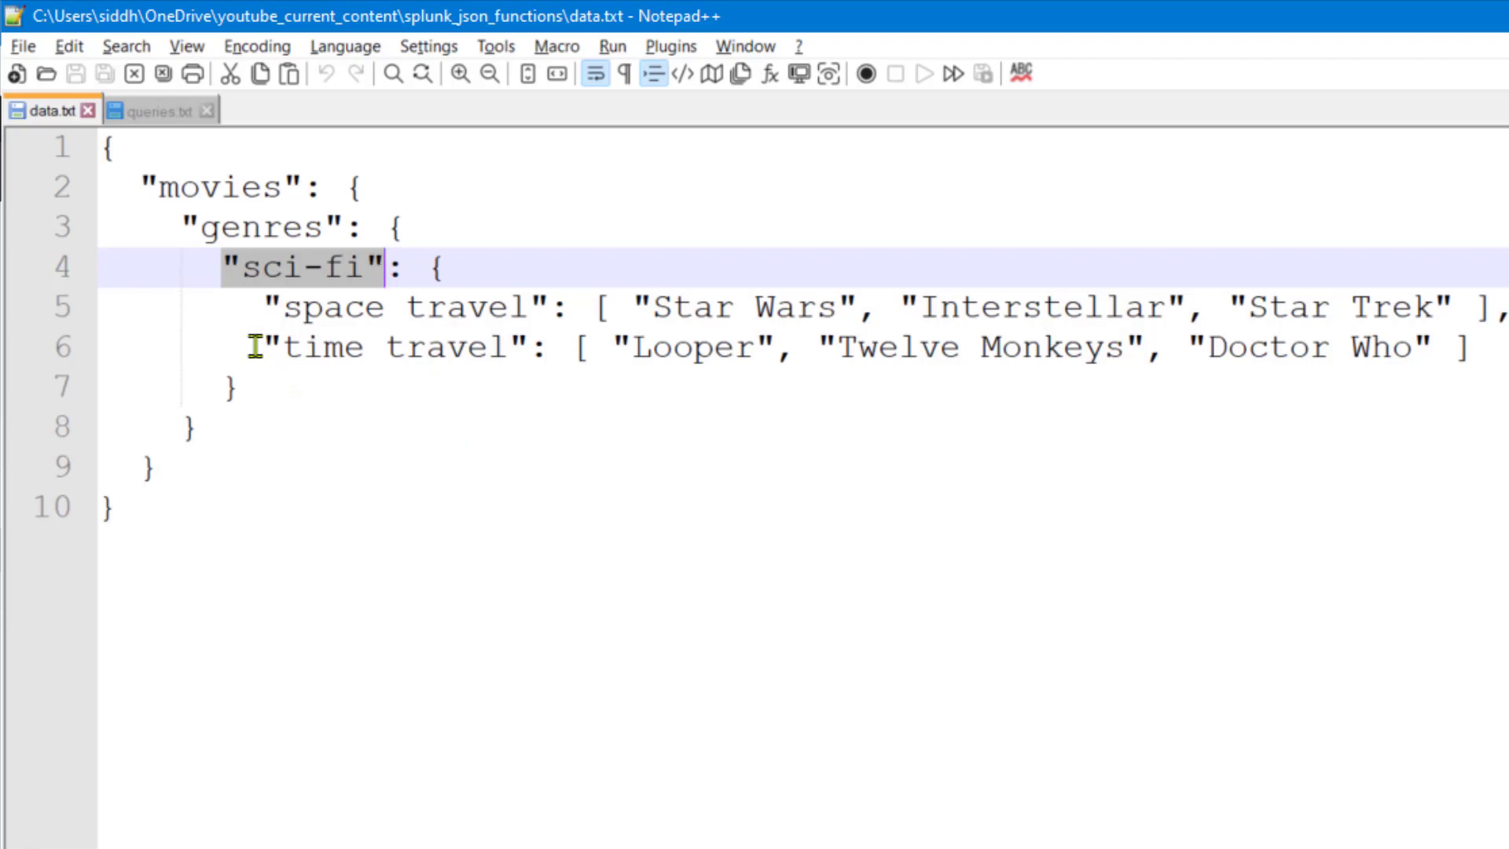
{"action": "left_click_drag", "start_coordinate": [250, 339], "coordinate": [1485, 338]}
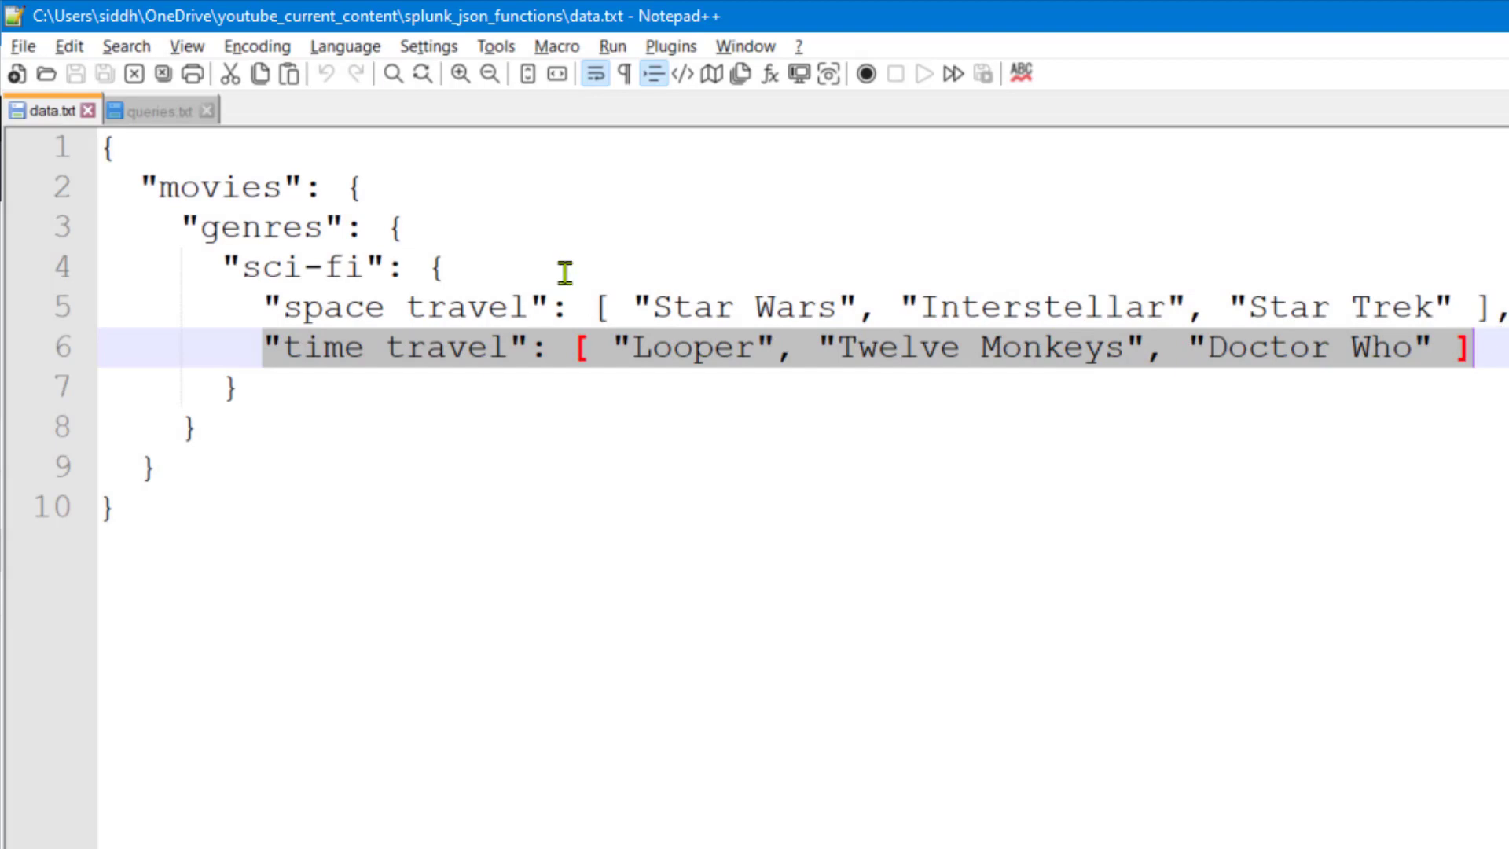
{"action": "double_click", "coordinate": [280, 271]}
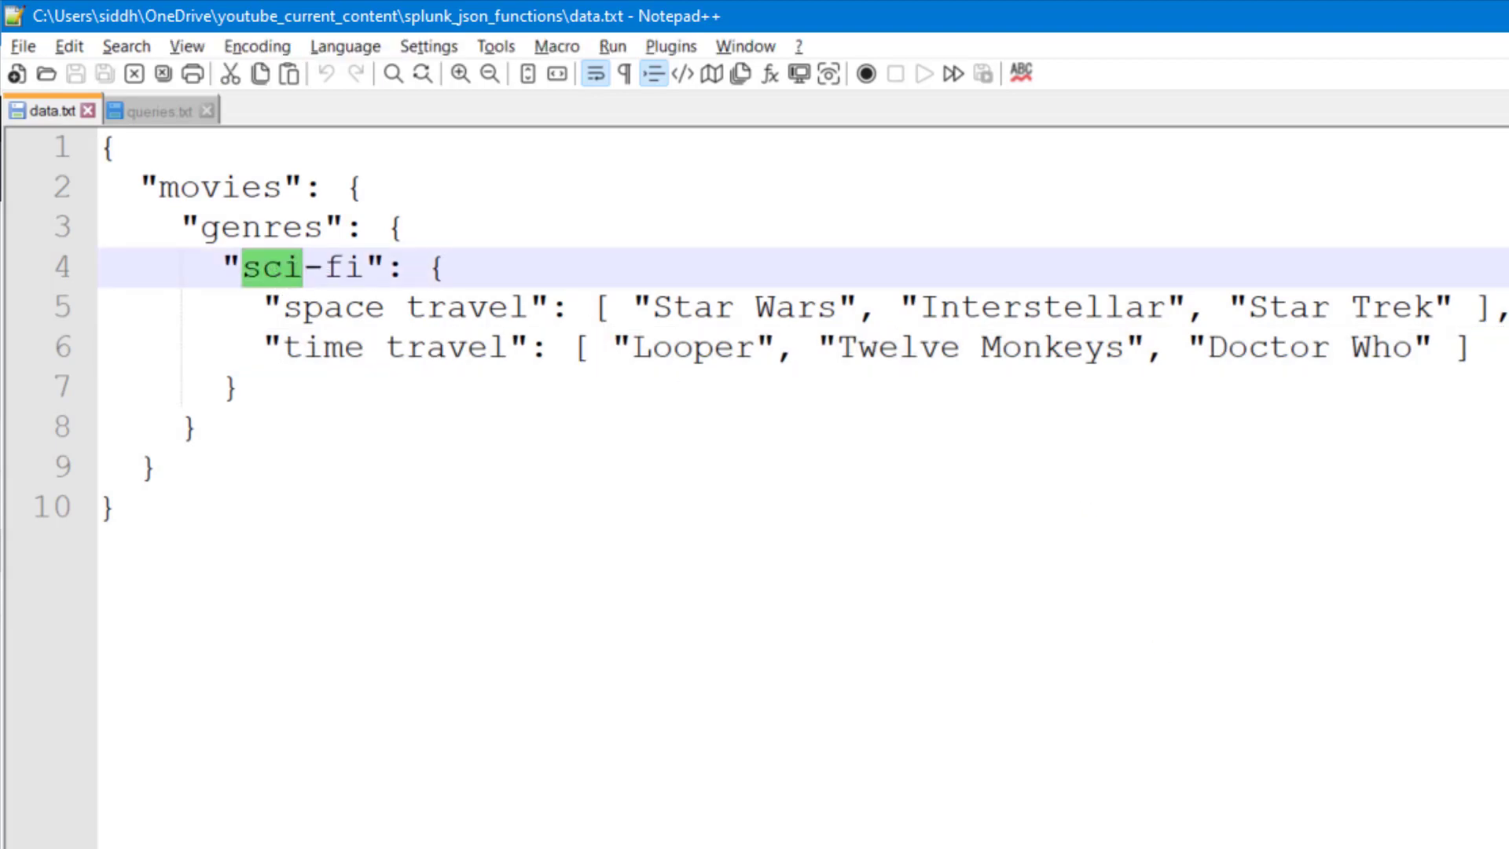
Return to the Splunk search and start a third line with a piped eval command.
{"action": "key", "text": "alt+Tab"}
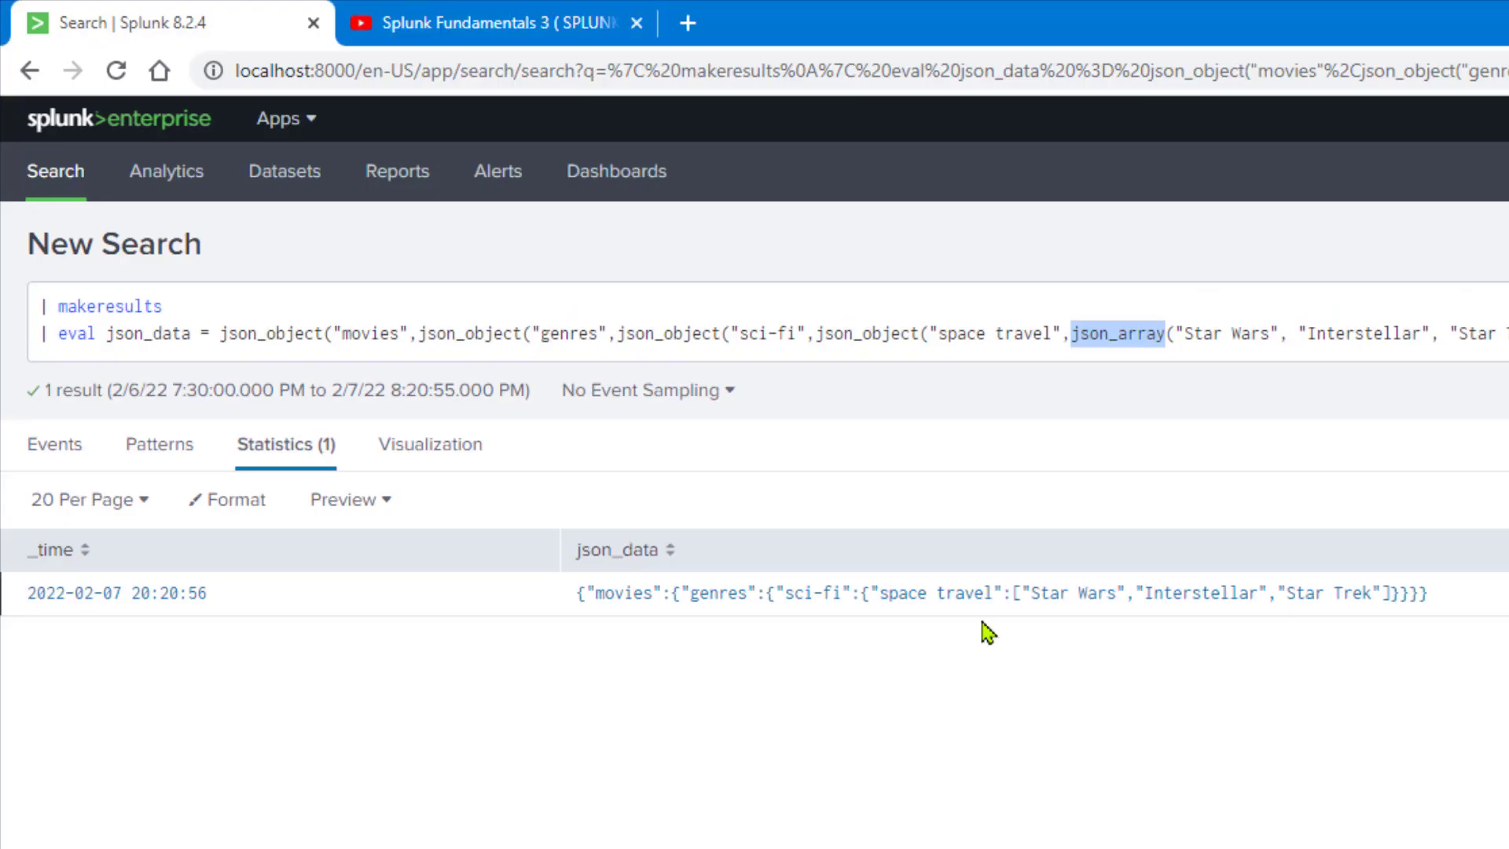
{"action": "left_click", "coordinate": [327, 333]}
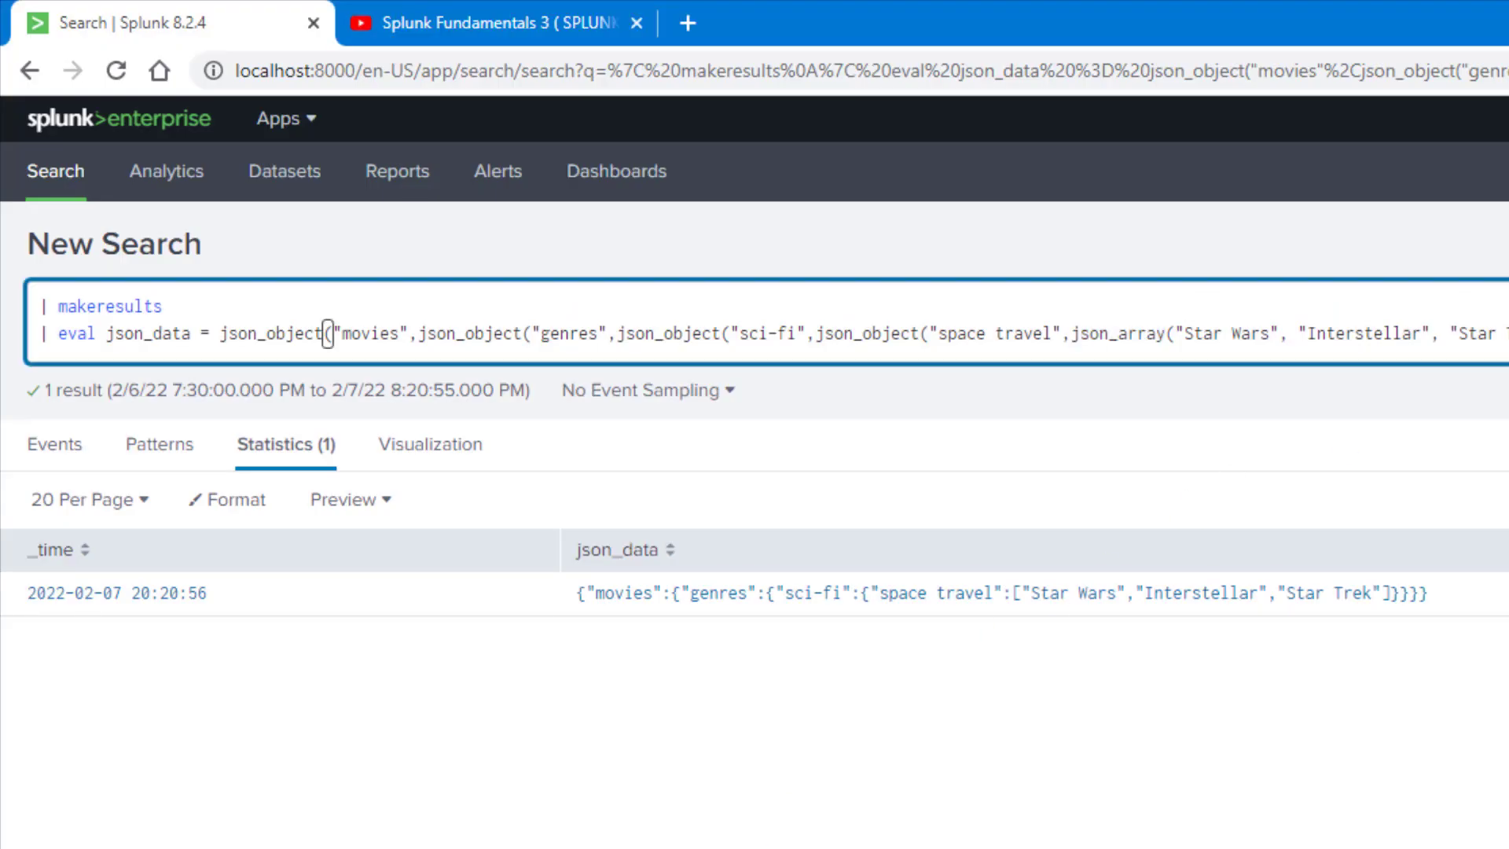
{"action": "key", "text": "End"}
{"action": "key", "text": "shift+Return"}
{"action": "type", "text": "| "}
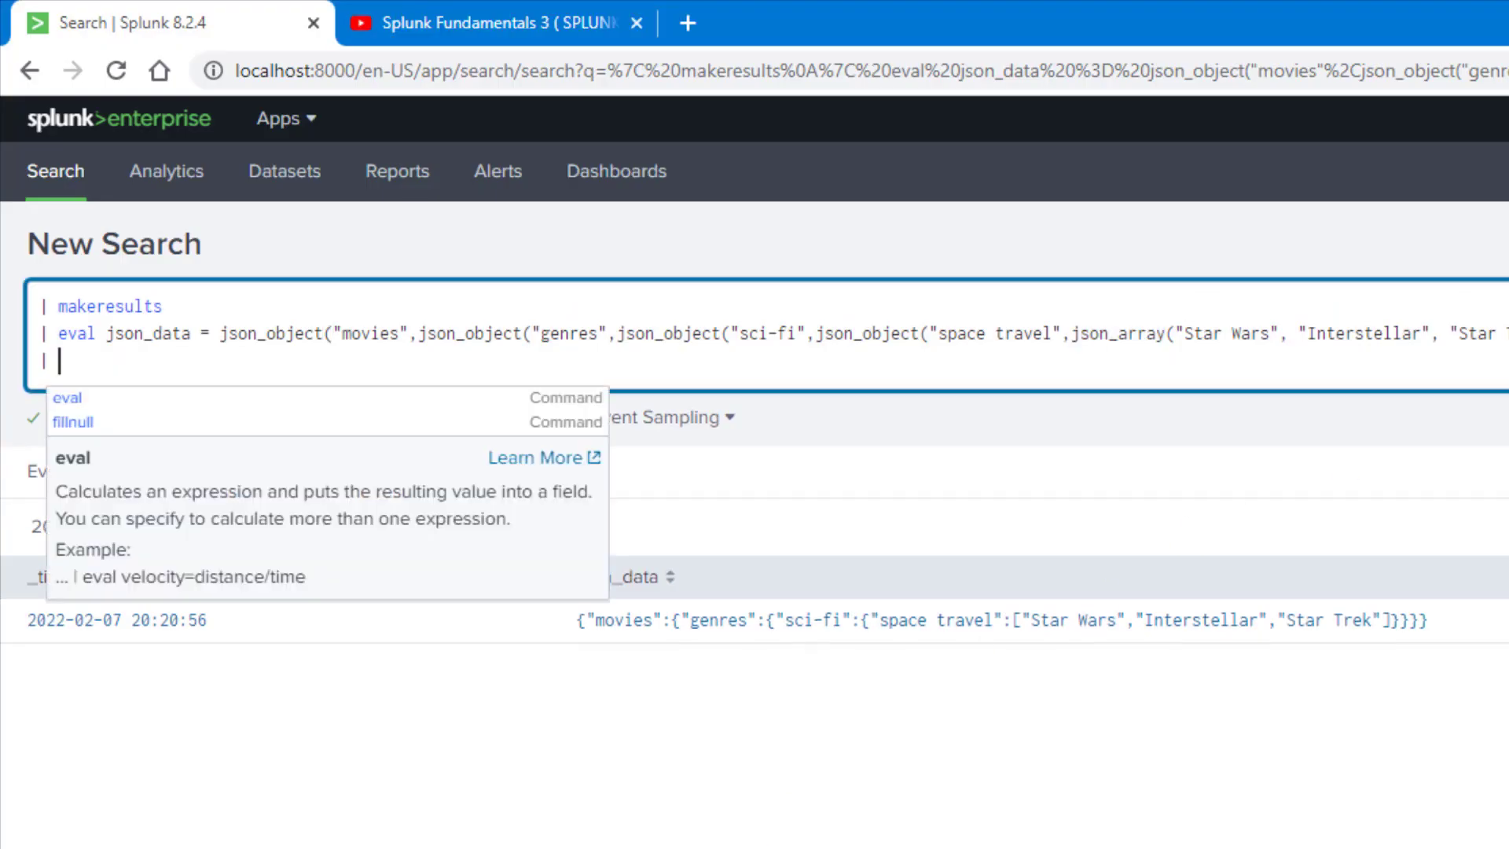
{"action": "type", "text": "eval"}
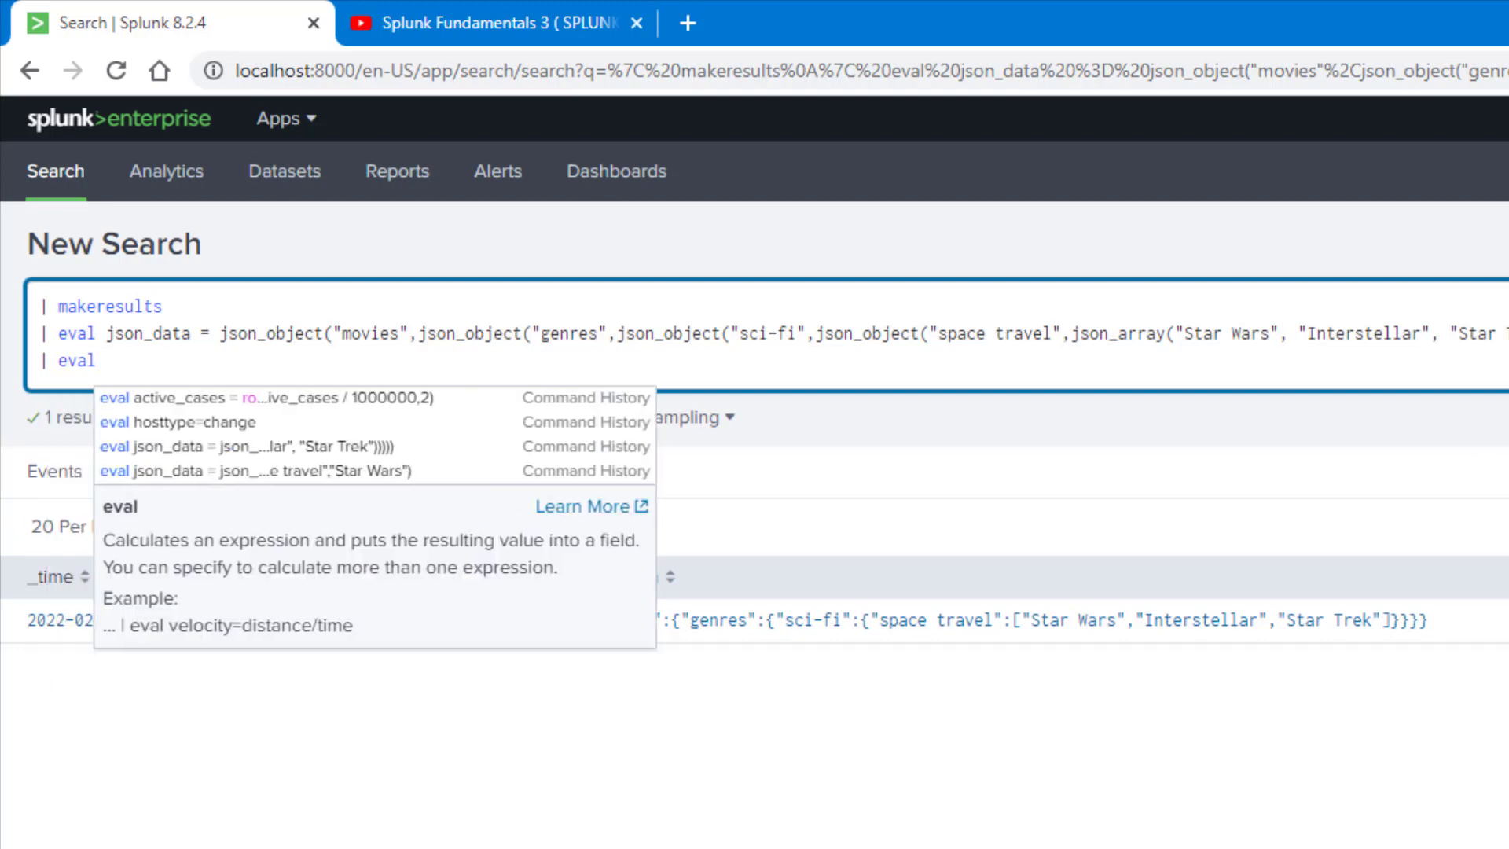
{"action": "double_click", "coordinate": [284, 334]}
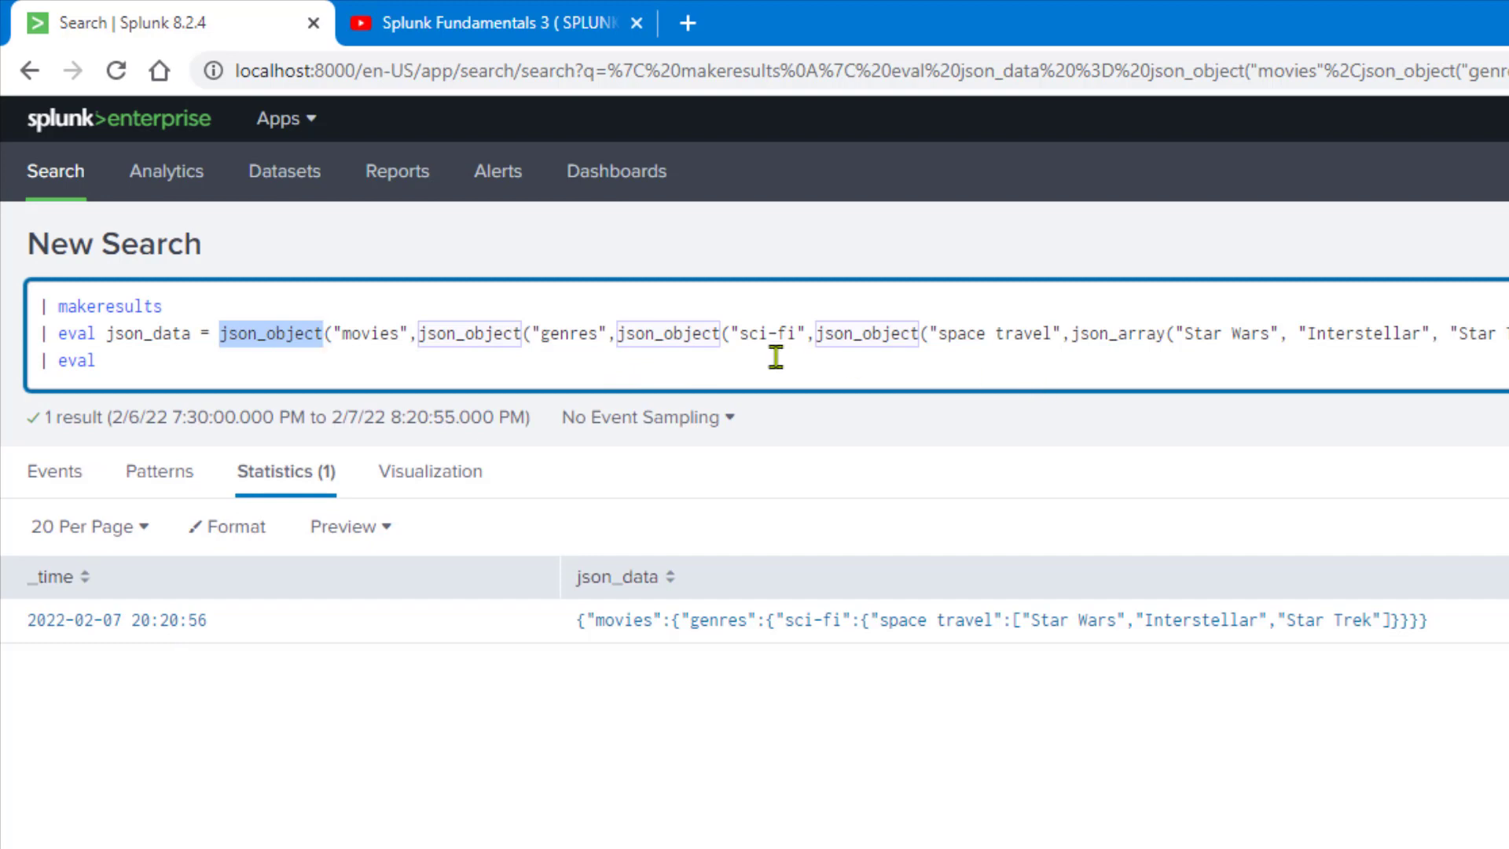
{"action": "double_click", "coordinate": [77, 333]}
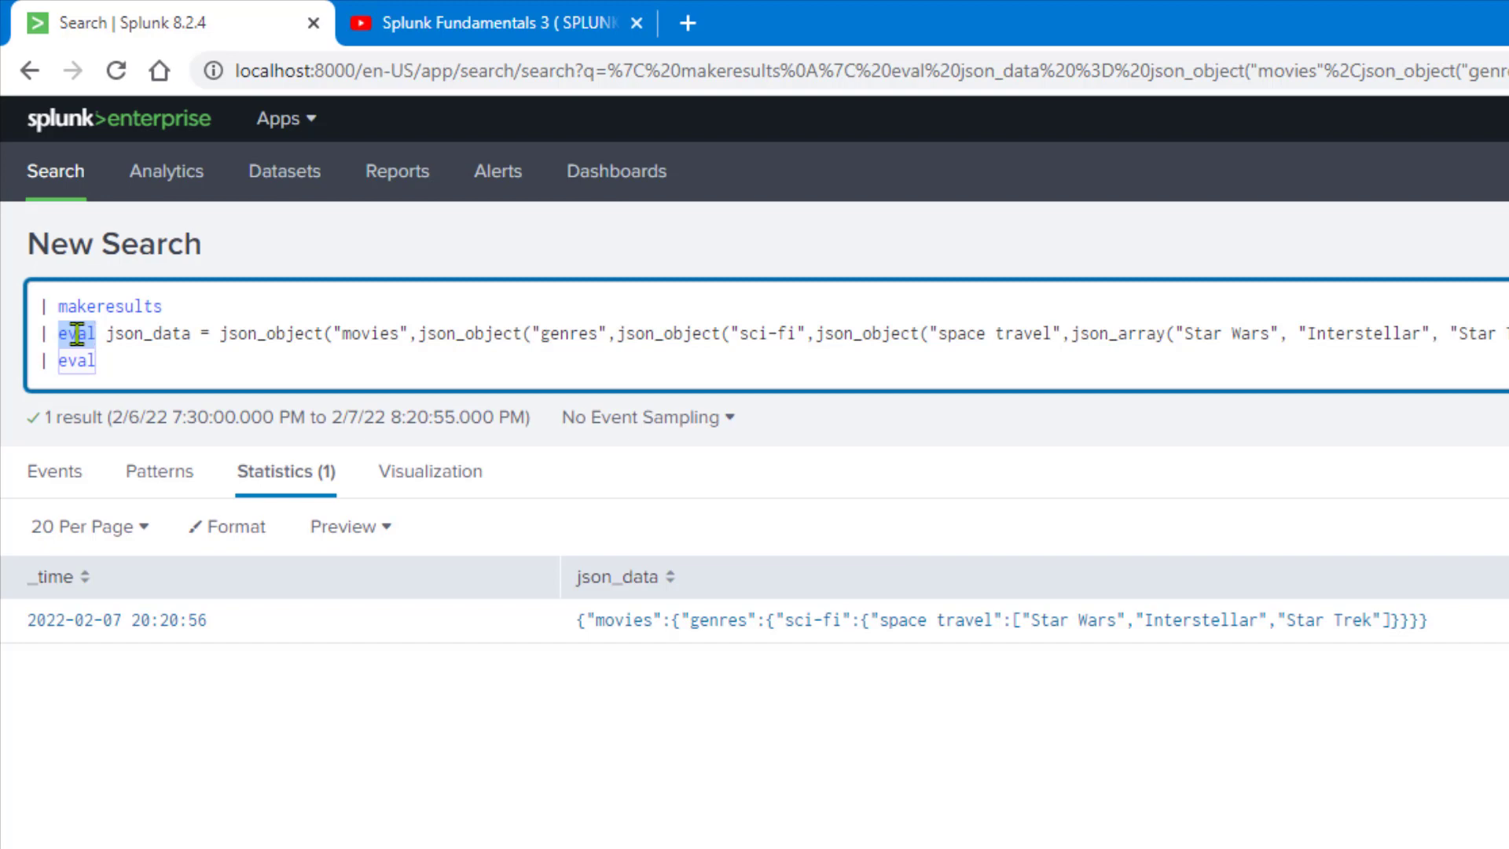
Name the new eval field json_data_new, reusing the copied json_data name, and add an equals sign after it.
{"action": "left_click", "coordinate": [152, 364]}
{"action": "double_click", "coordinate": [165, 334]}
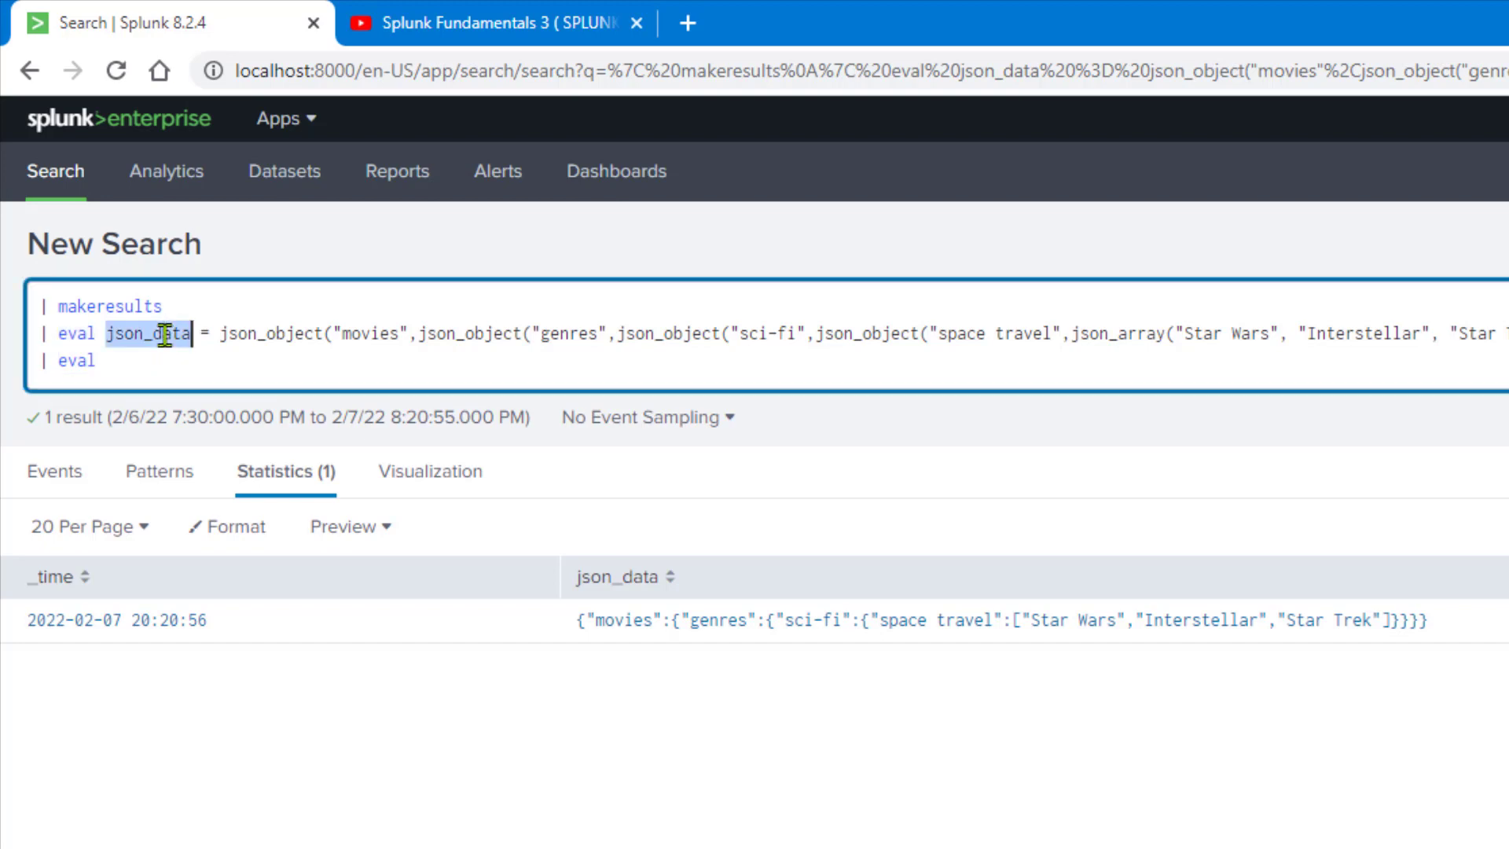
{"action": "key", "text": "ctrl+c"}
{"action": "left_click", "coordinate": [165, 364]}
{"action": "key", "text": "ctrl+v"}
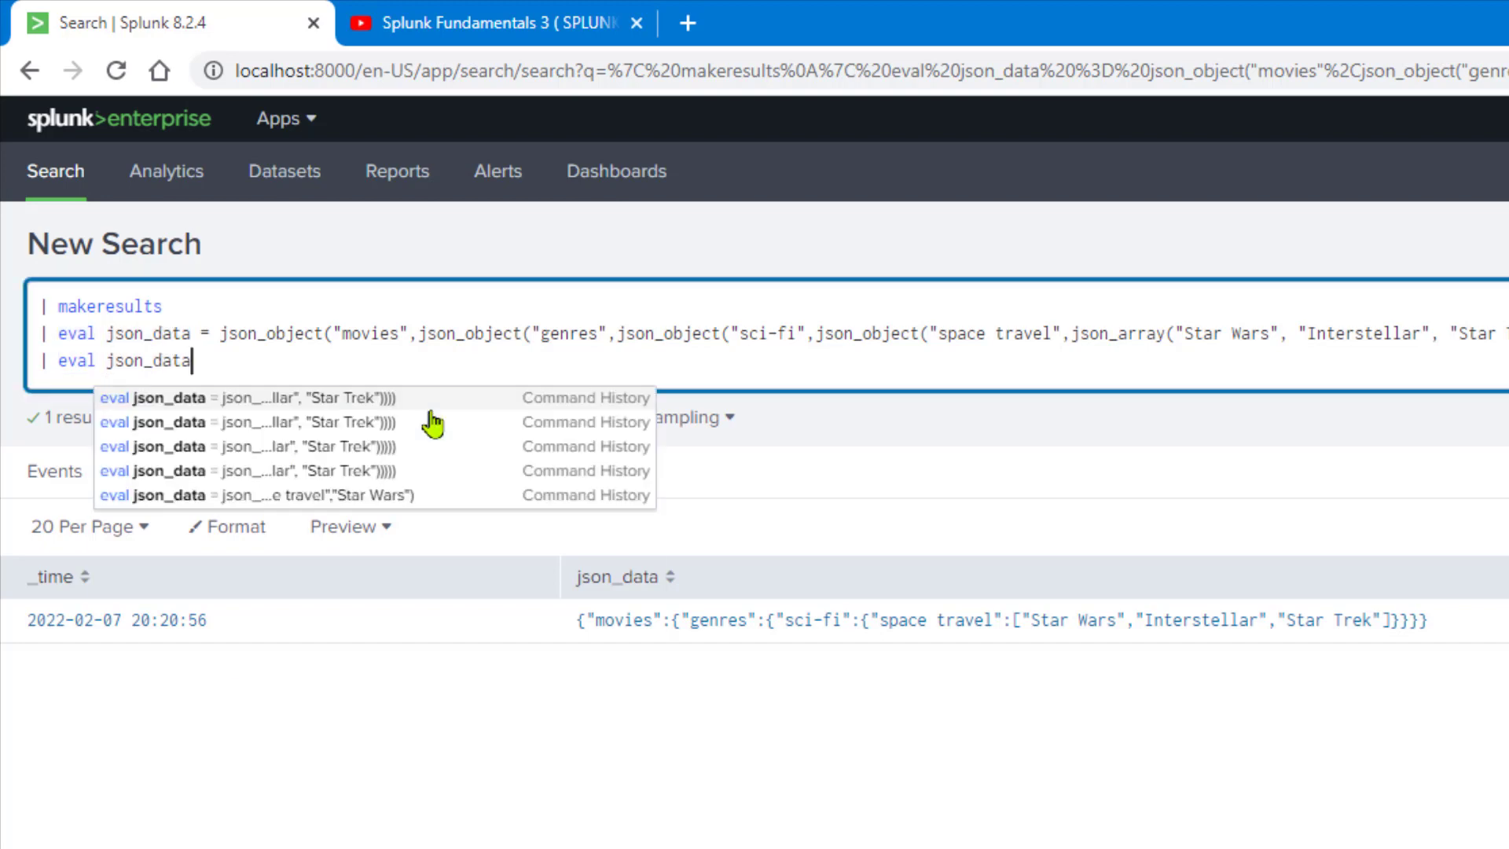
{"action": "type", "text": "_"}
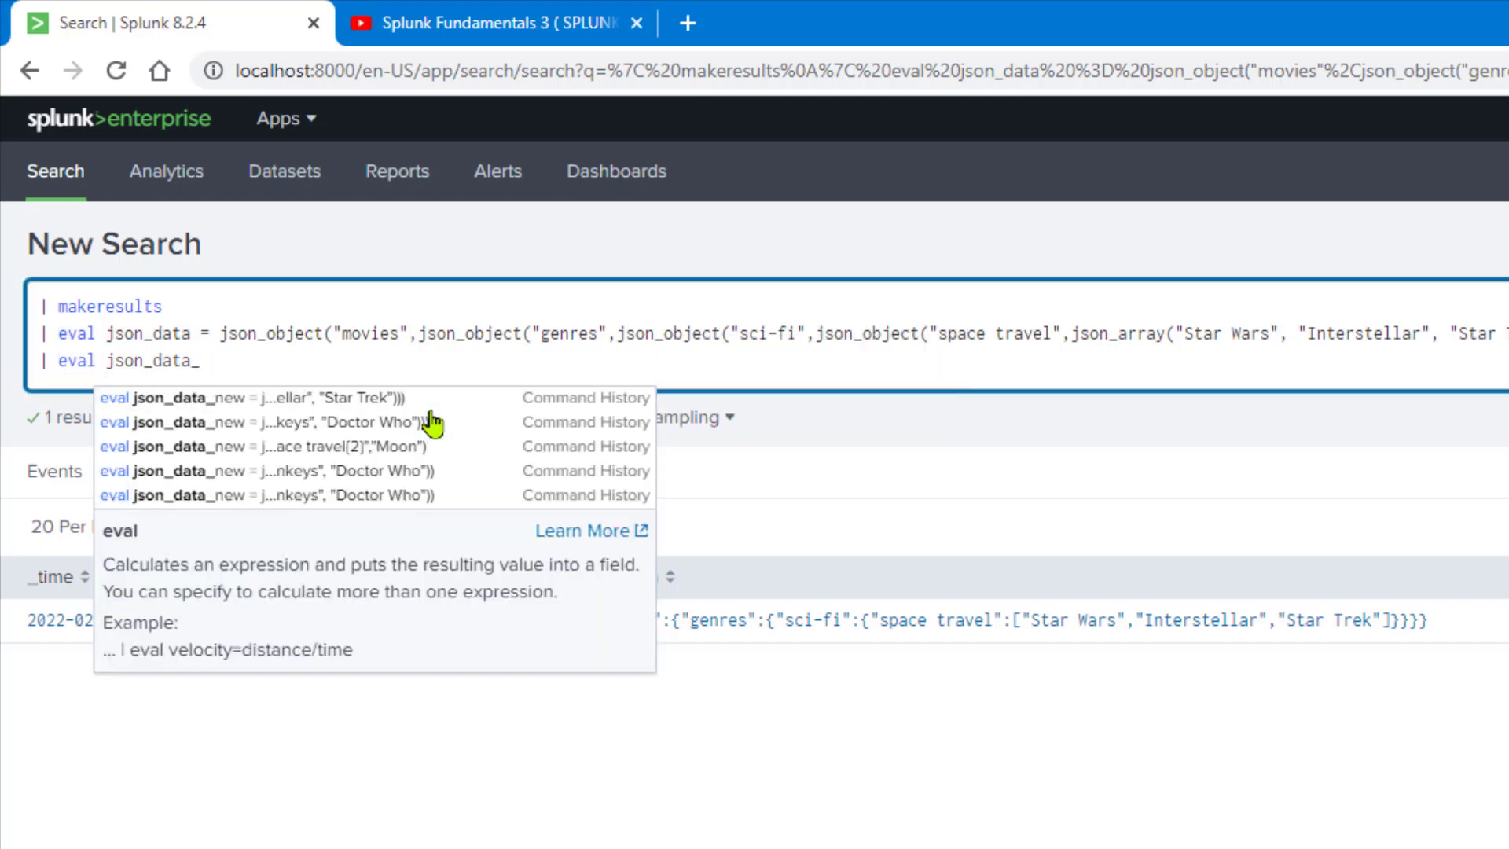
{"action": "type", "text": "new "}
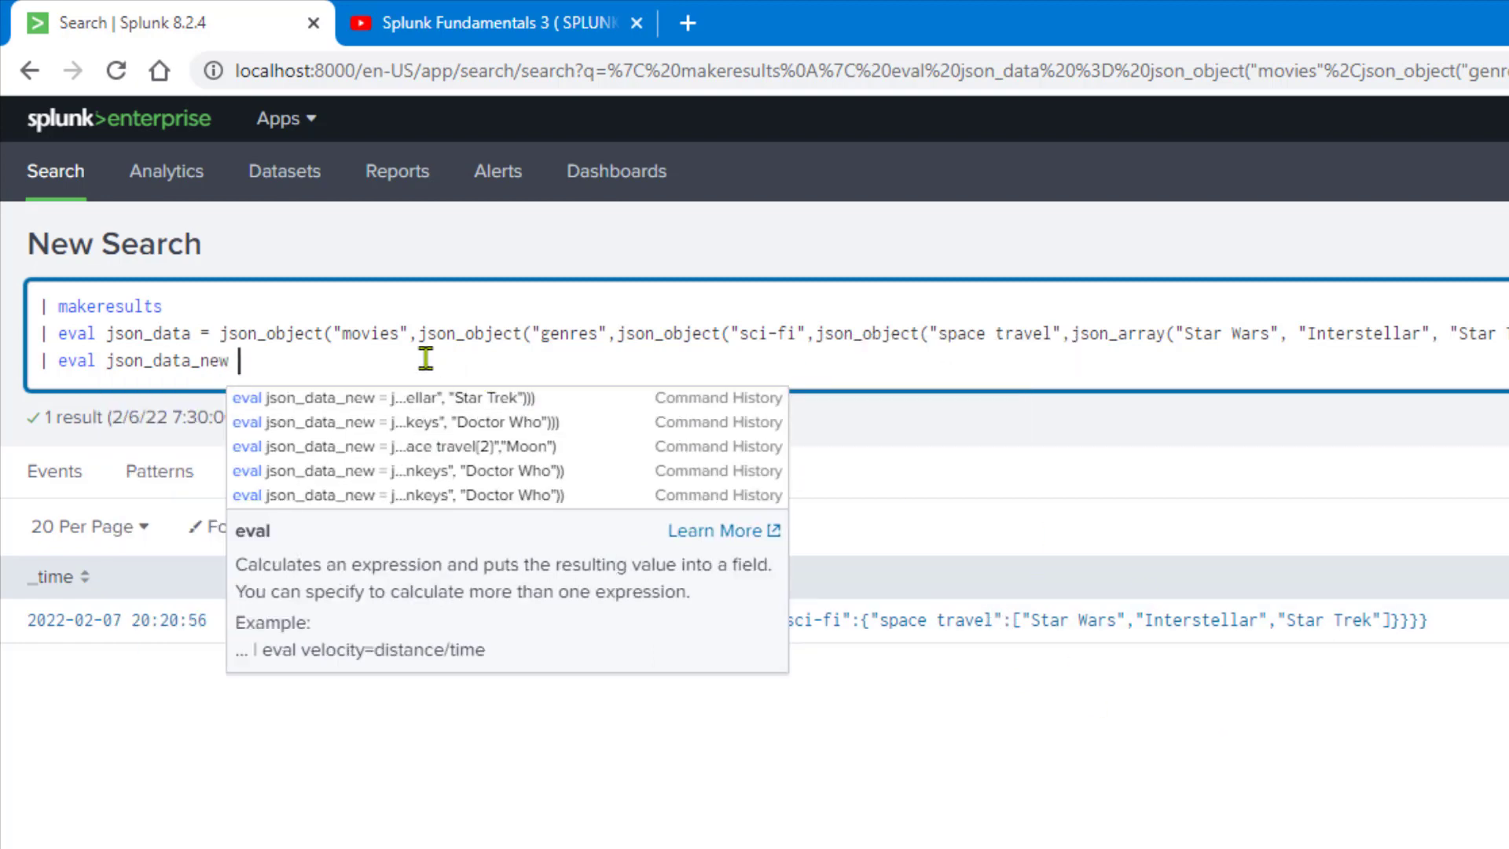
{"action": "type", "text": "= "}
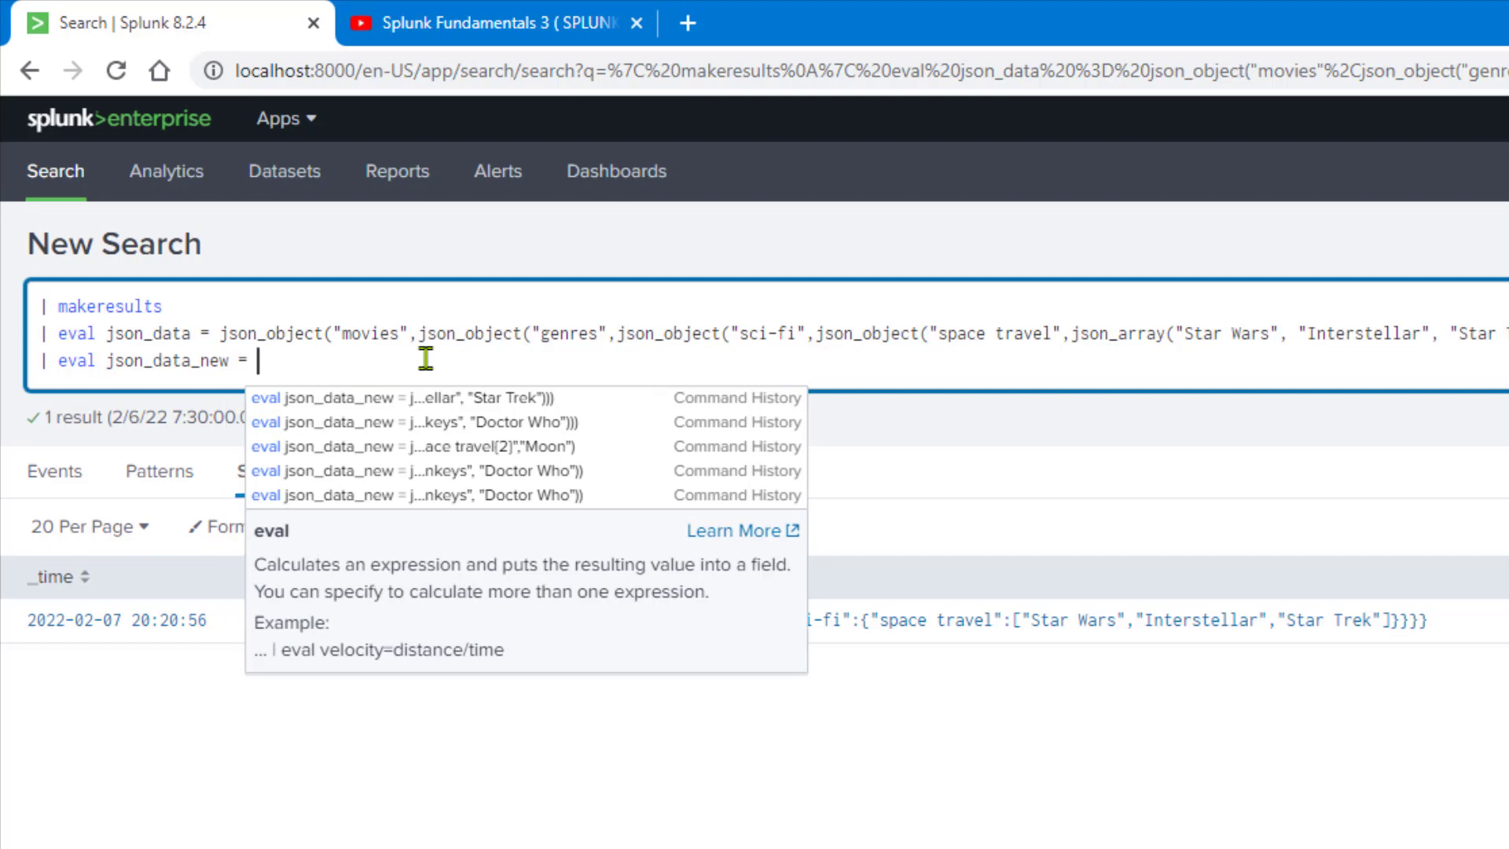
Open a json_set call for json_data_new with json_data as its first argument, followed by a comma.
{"action": "type", "text": "json_"}
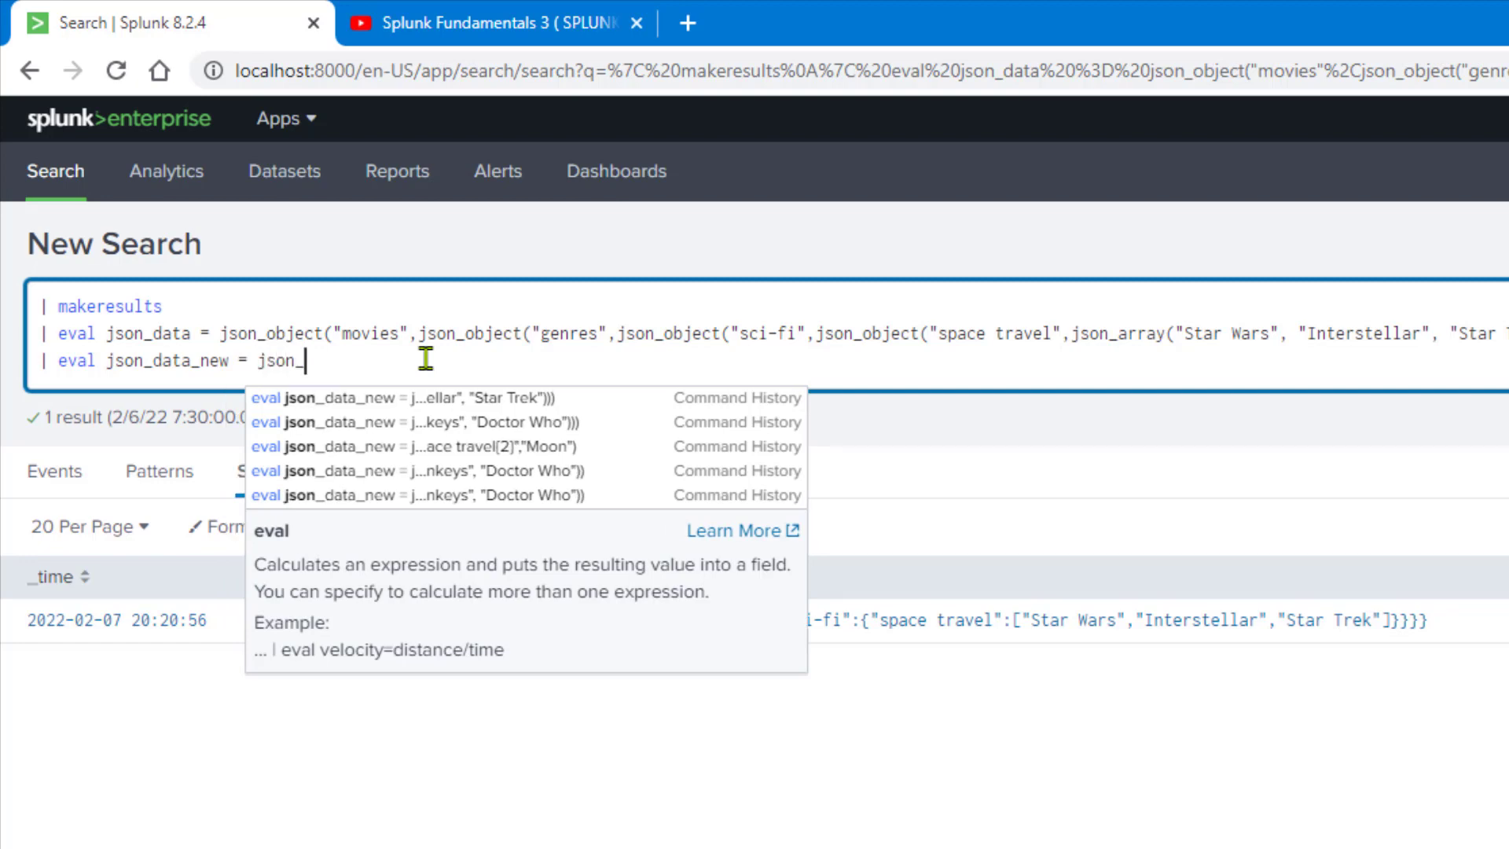
{"action": "type", "text": "set("}
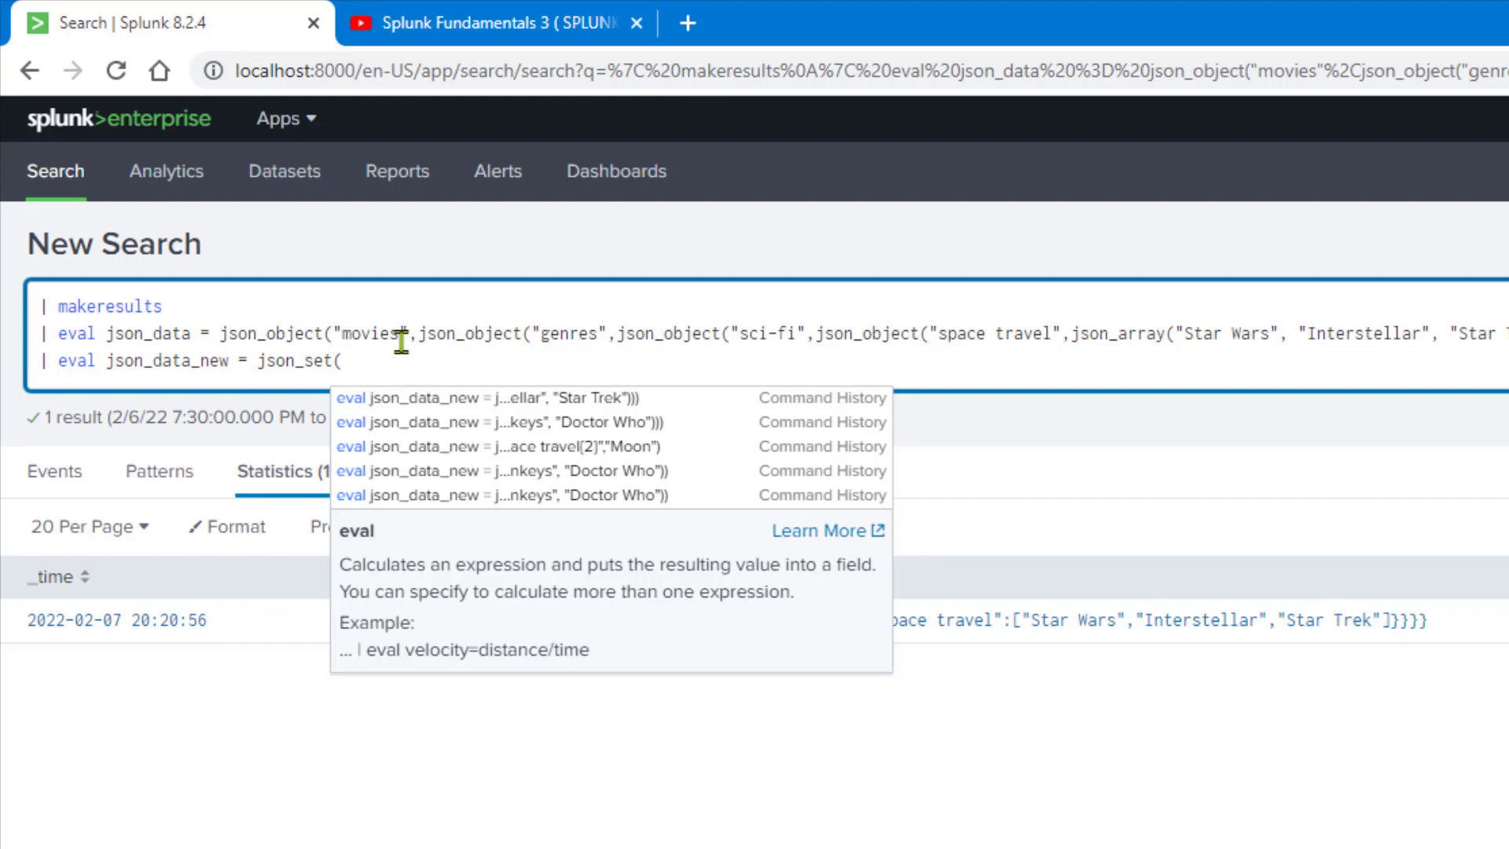
{"action": "double_click", "coordinate": [147, 330]}
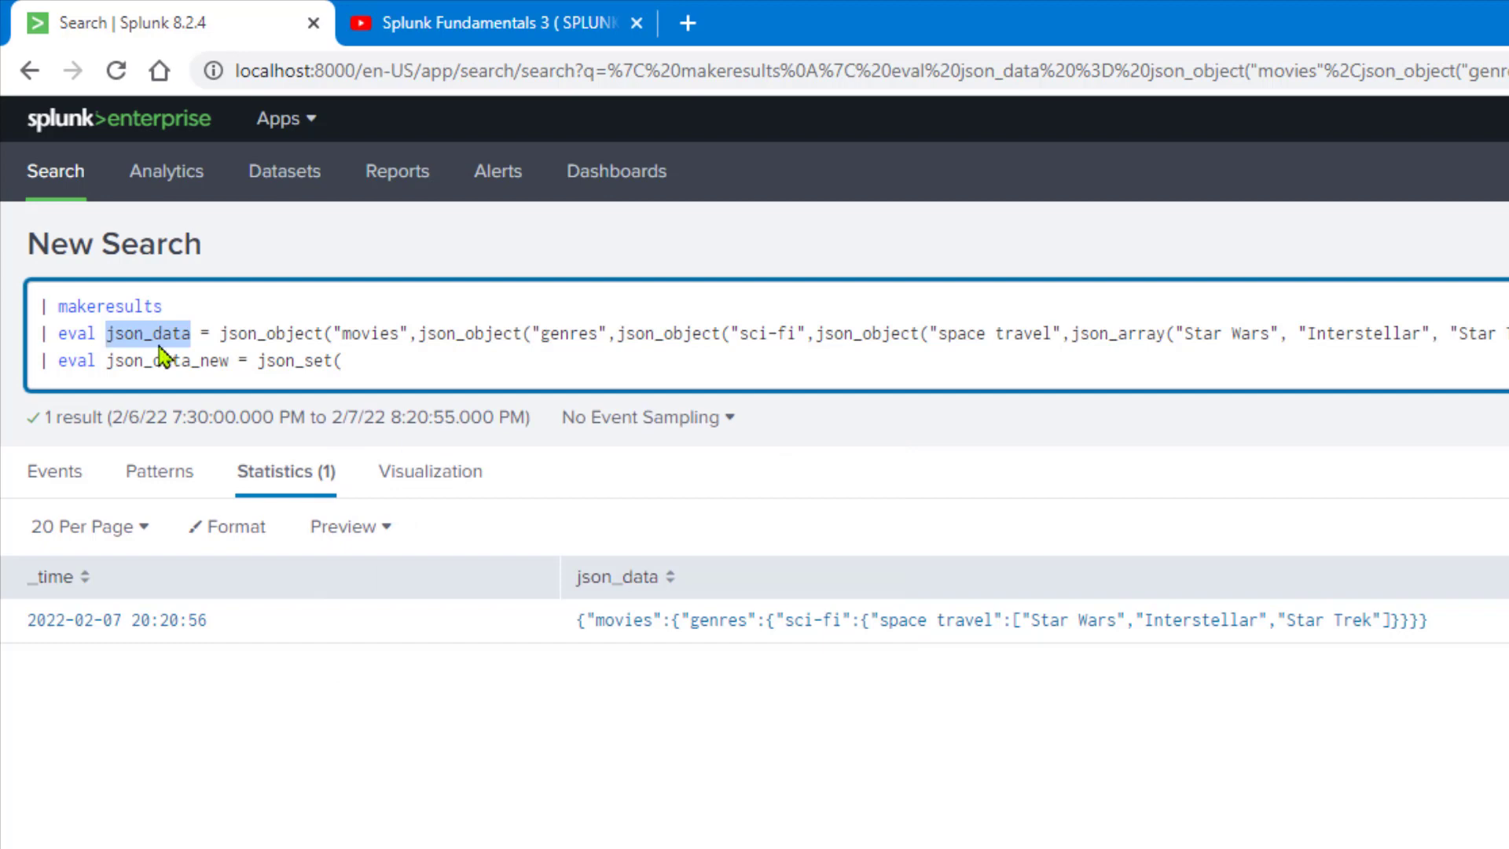
{"action": "left_click", "coordinate": [370, 360]}
{"action": "key", "text": "ctrl+v"}
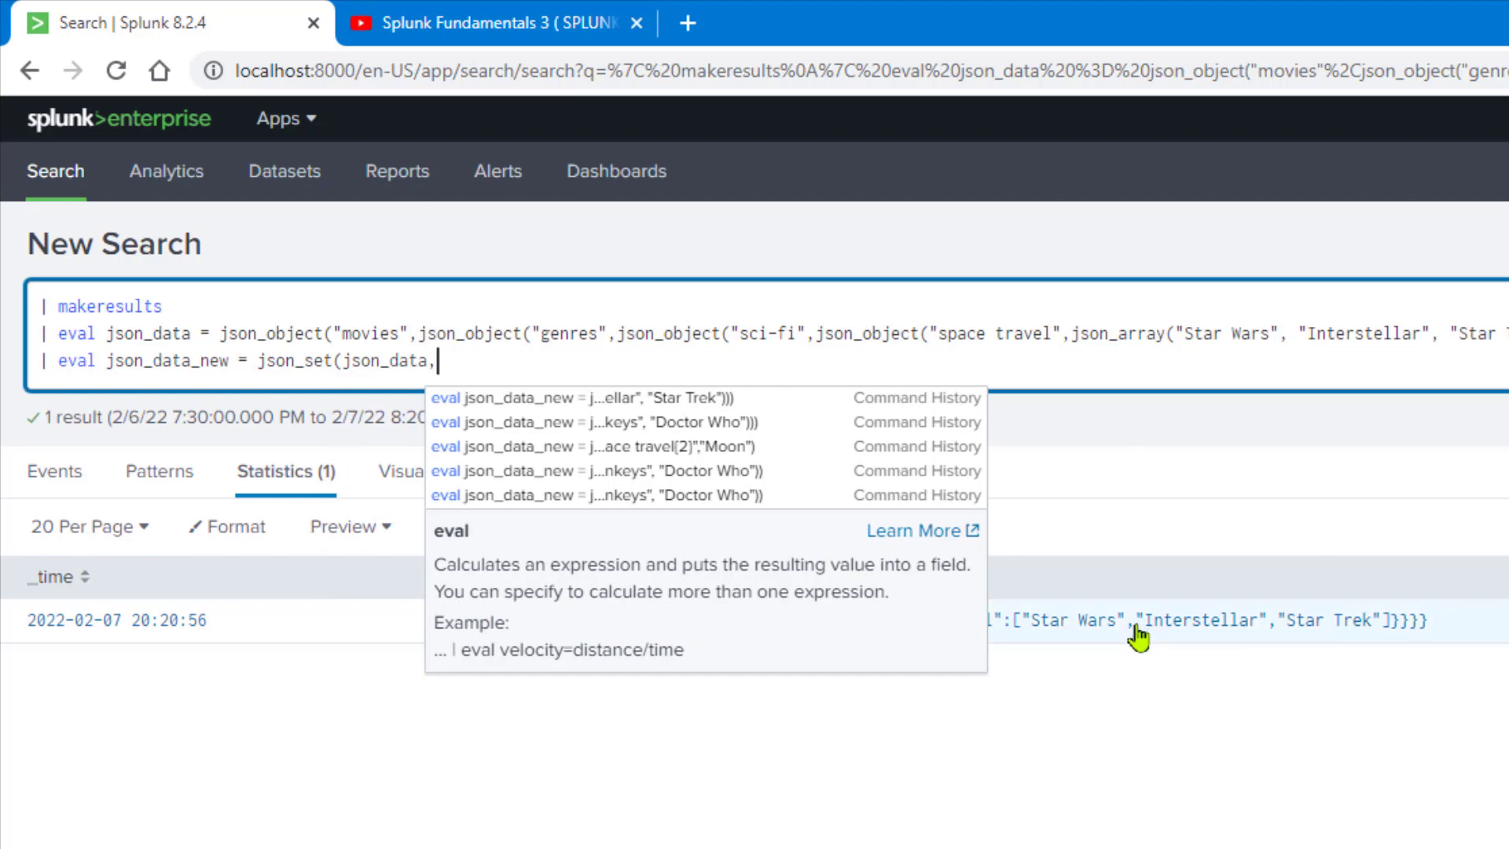
{"action": "left_click", "coordinate": [872, 641]}
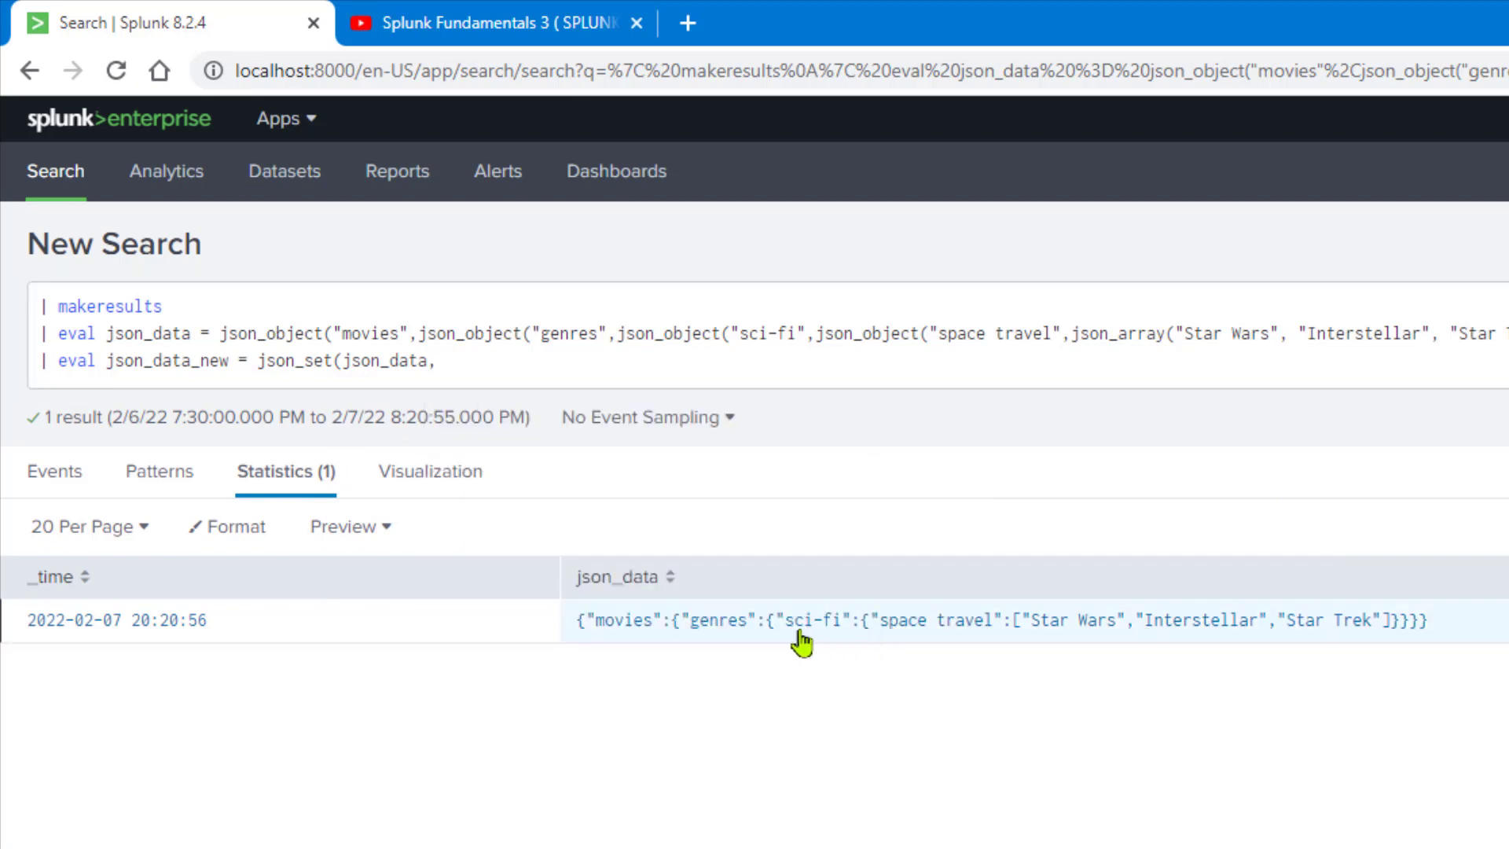
{"action": "left_click", "coordinate": [504, 366]}
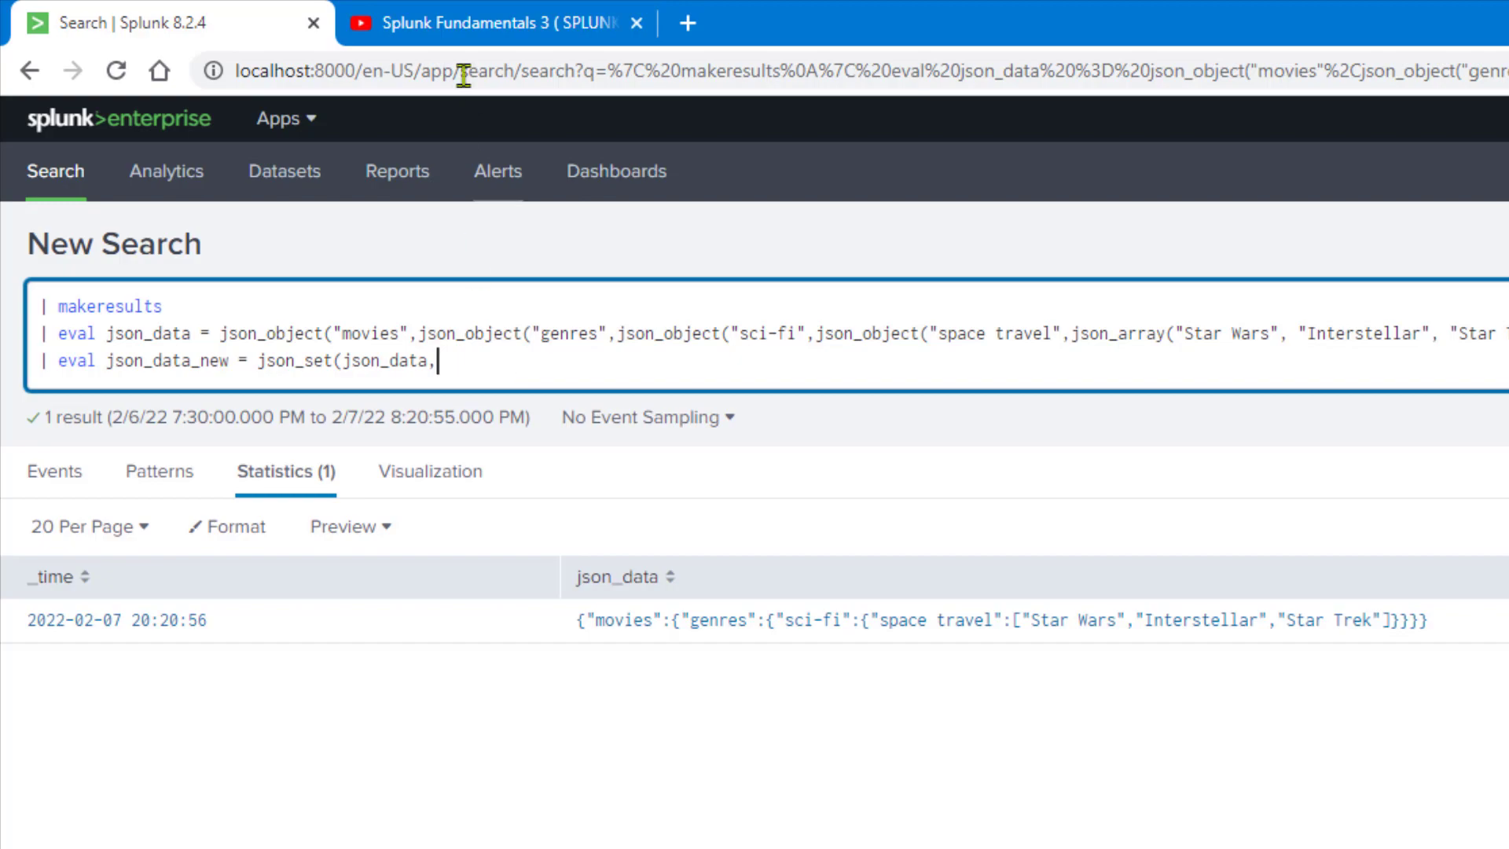
Look through the Splunk Fundamentals 3 YouTube playlist for the SPATH command video, and return to the Splunk search.
{"action": "left_click", "coordinate": [463, 25]}
{"action": "scroll", "coordinate": [1505, 752], "scroll_direction": "down", "scroll_amount": 7}
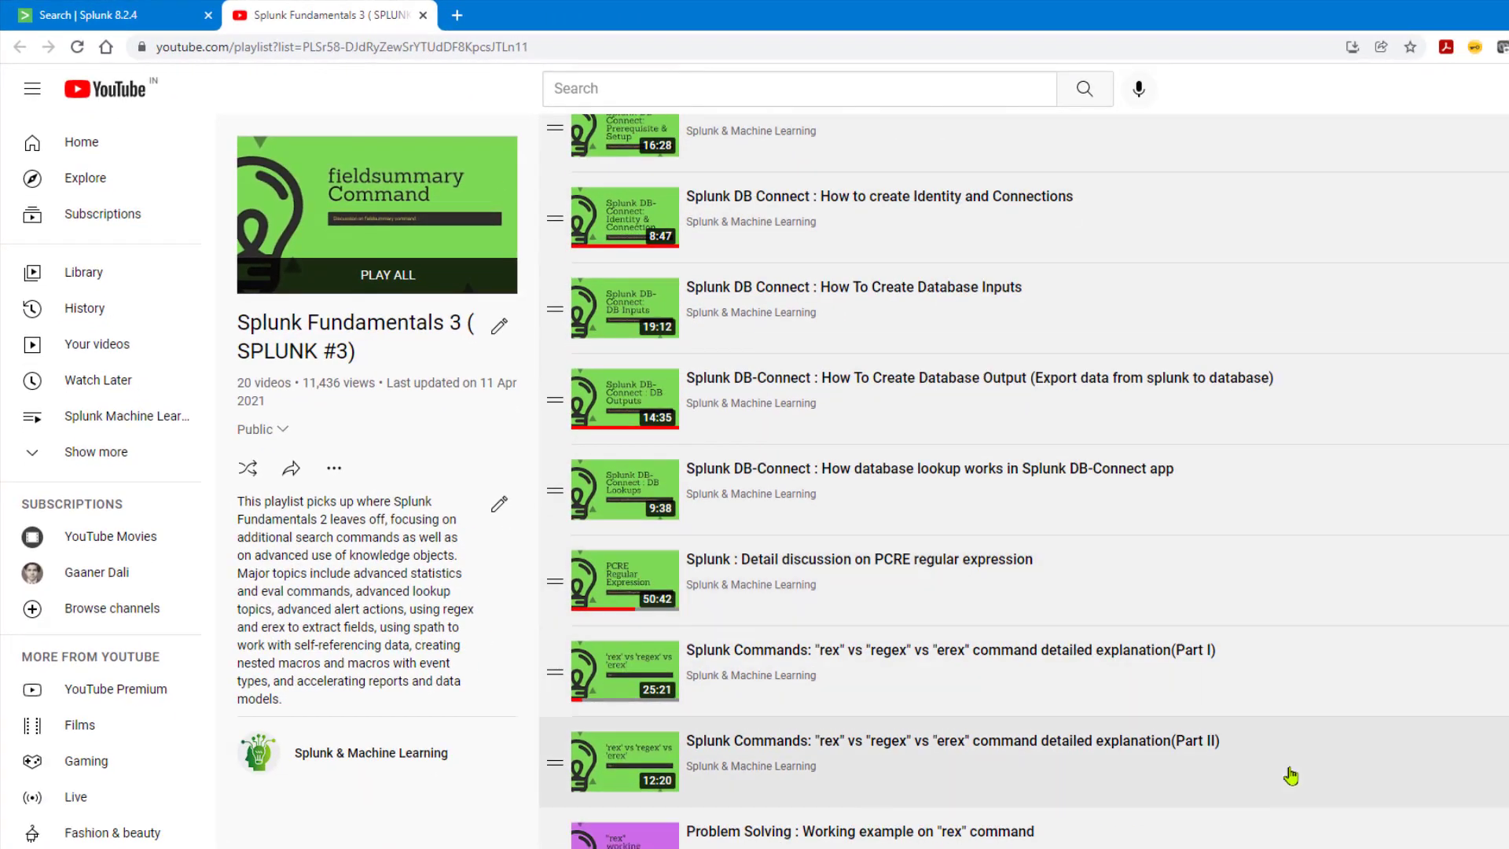
{"action": "scroll", "coordinate": [1289, 770], "scroll_direction": "down", "scroll_amount": 3}
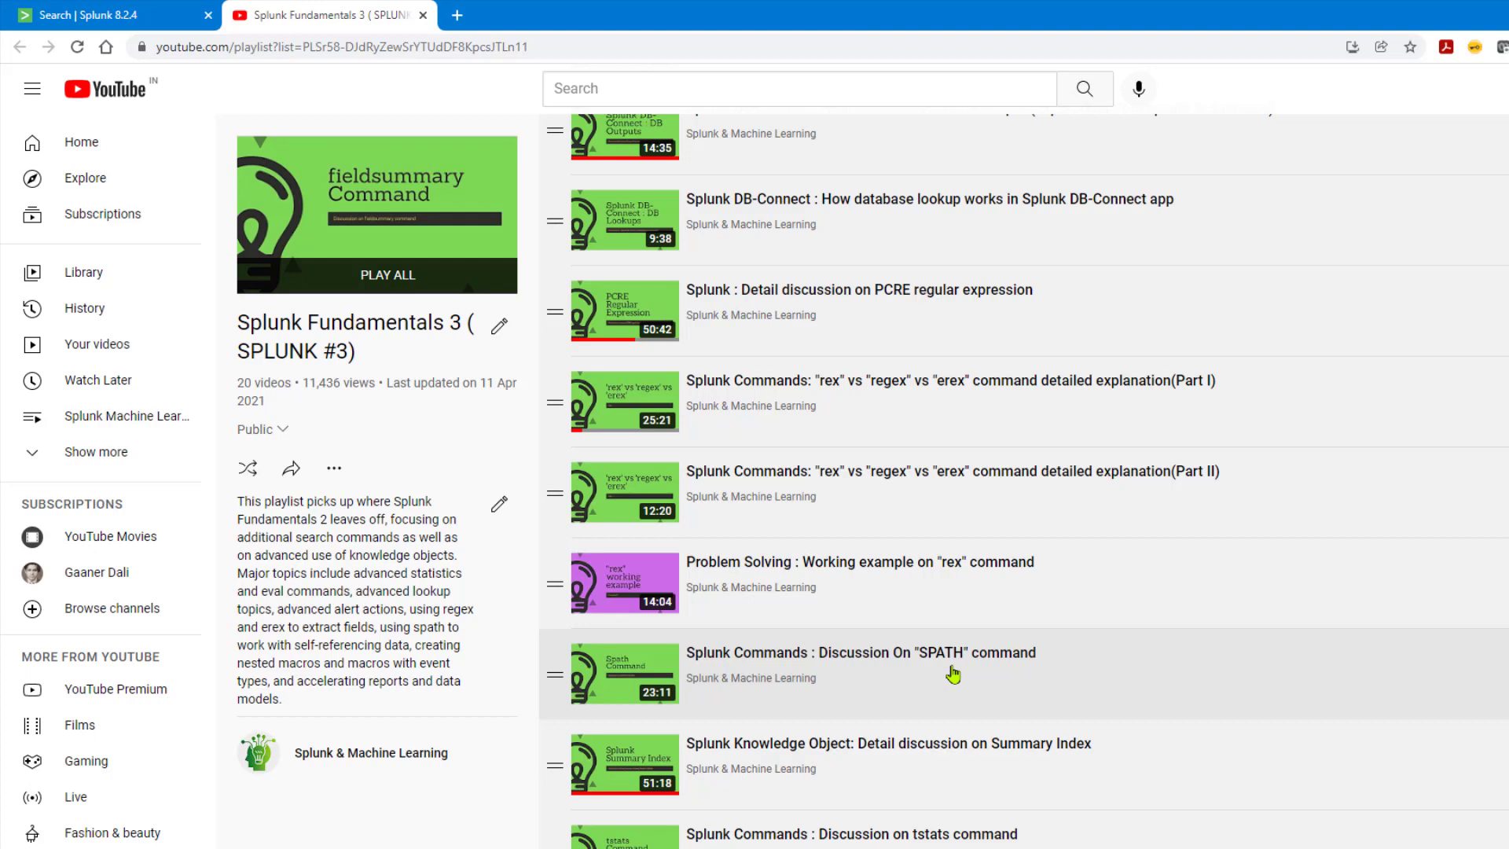
{"action": "scroll", "coordinate": [953, 674], "scroll_direction": "up", "scroll_amount": 2}
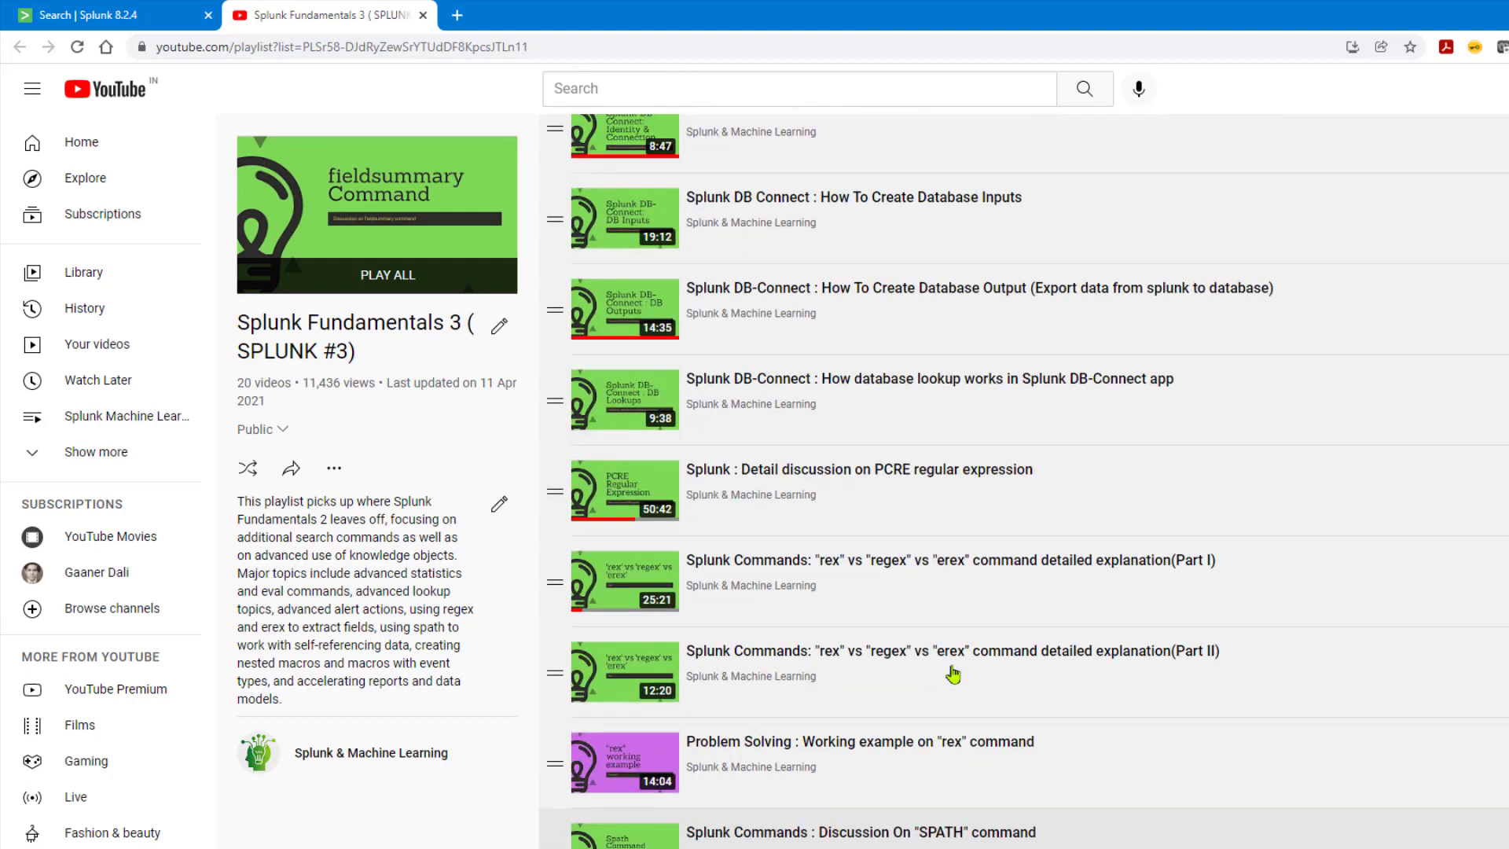
{"action": "left_click", "coordinate": [124, 19]}
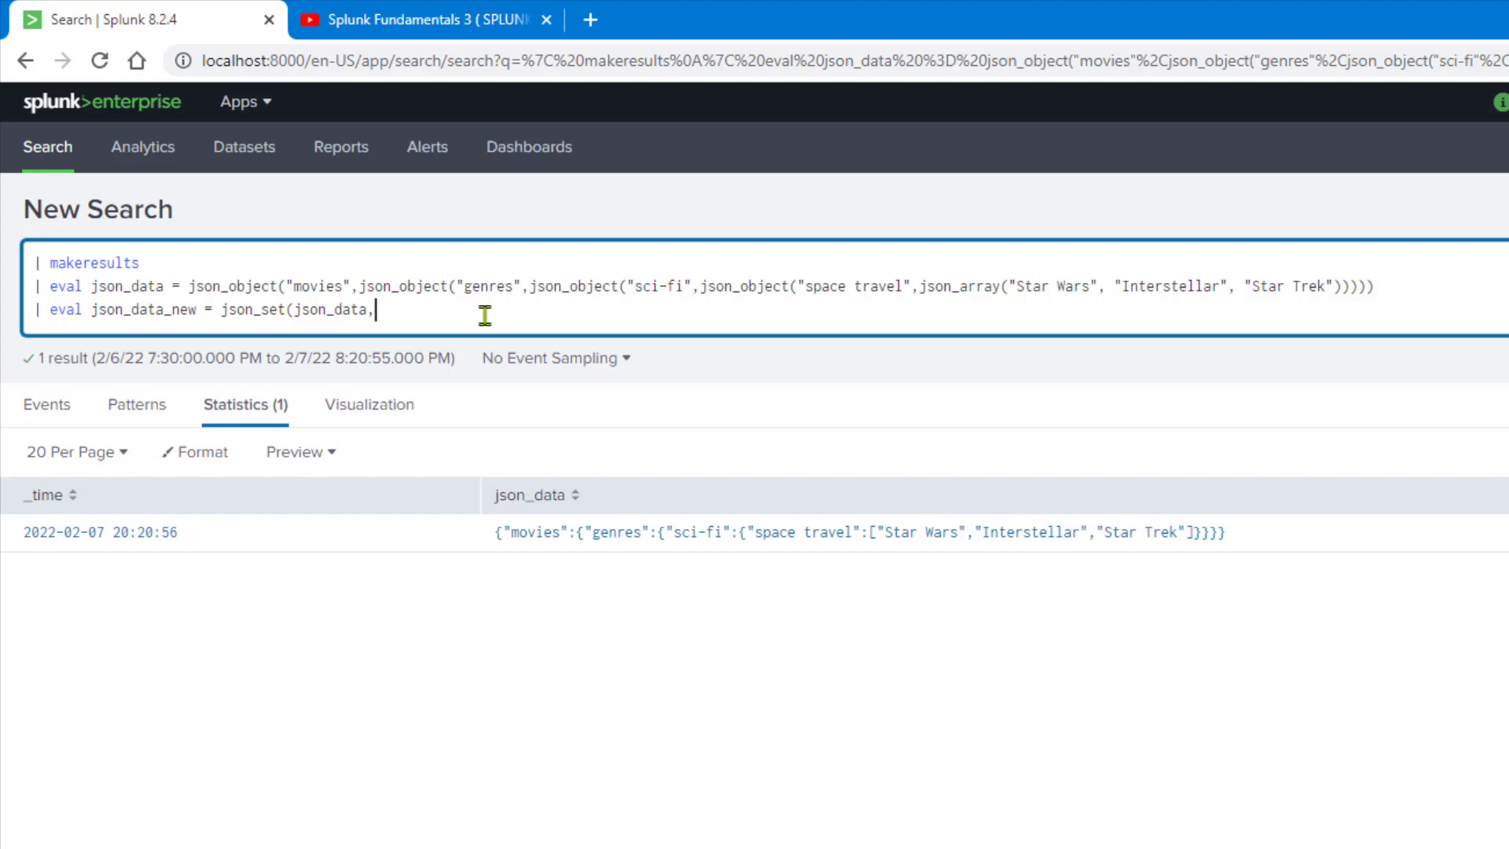
Add a quoted path as json_set's second argument, beginning with movies copied from data.txt in Notepad++.
{"action": "type", "text": "\"\""}
{"action": "key", "text": "Left"}
{"action": "key", "text": "alt+Tab"}
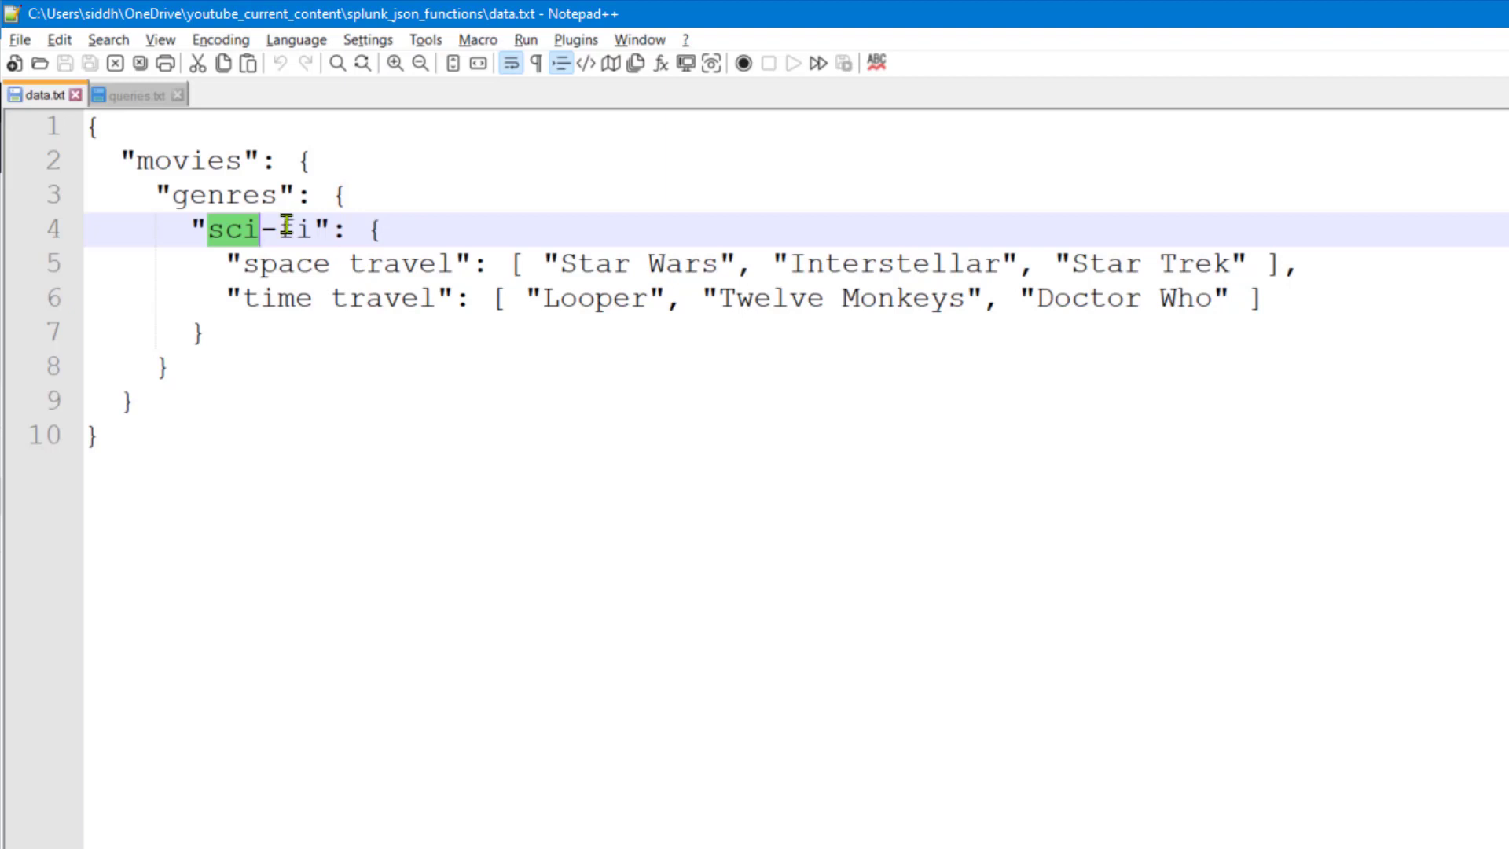
{"action": "double_click", "coordinate": [185, 160]}
{"action": "key", "text": "ctrl+c"}
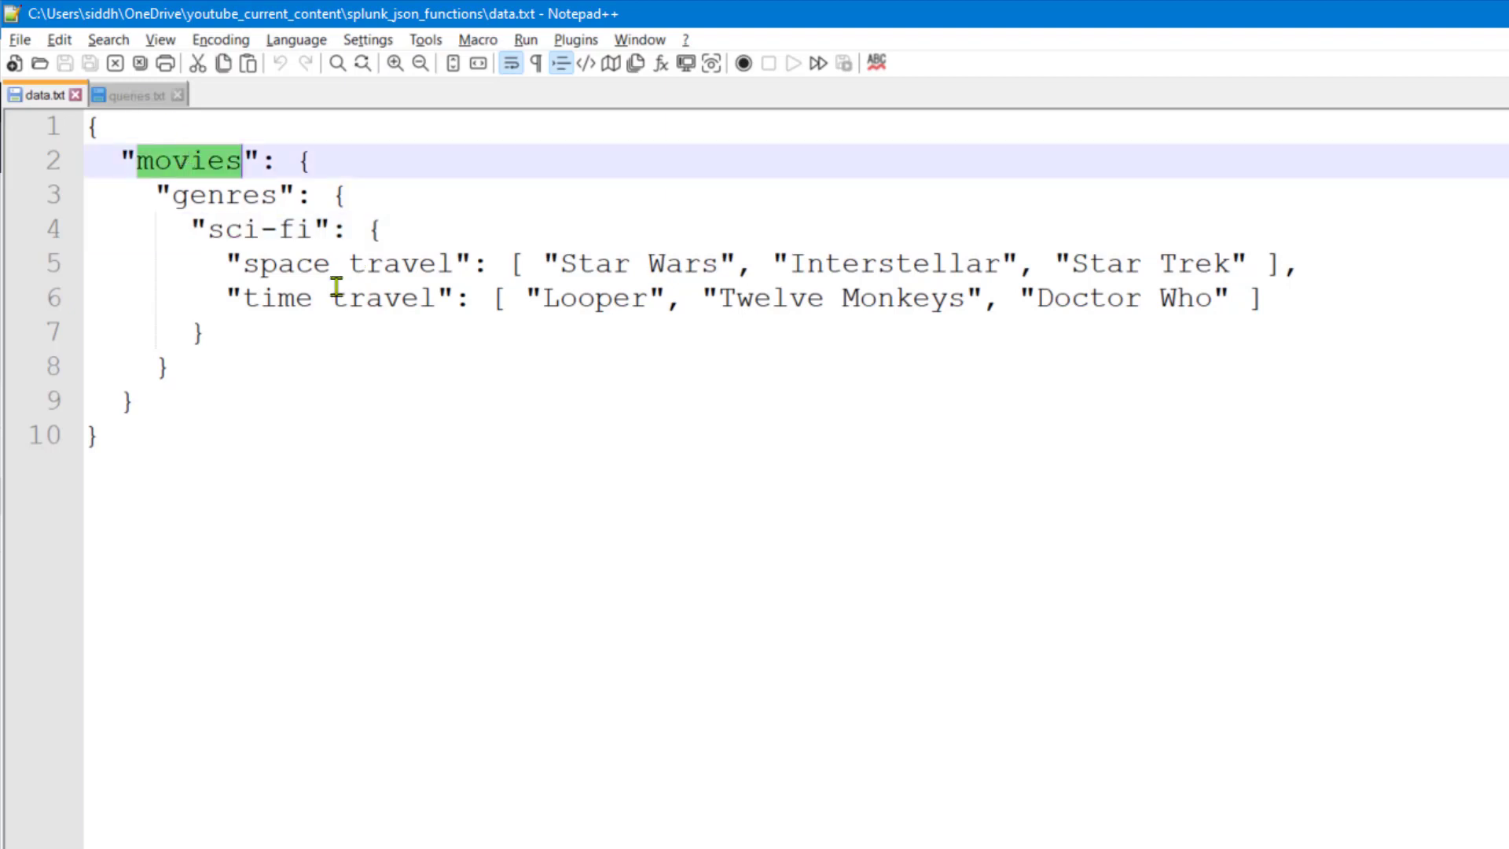
{"action": "key", "text": "alt+Tab"}
{"action": "type", "text": "\""}
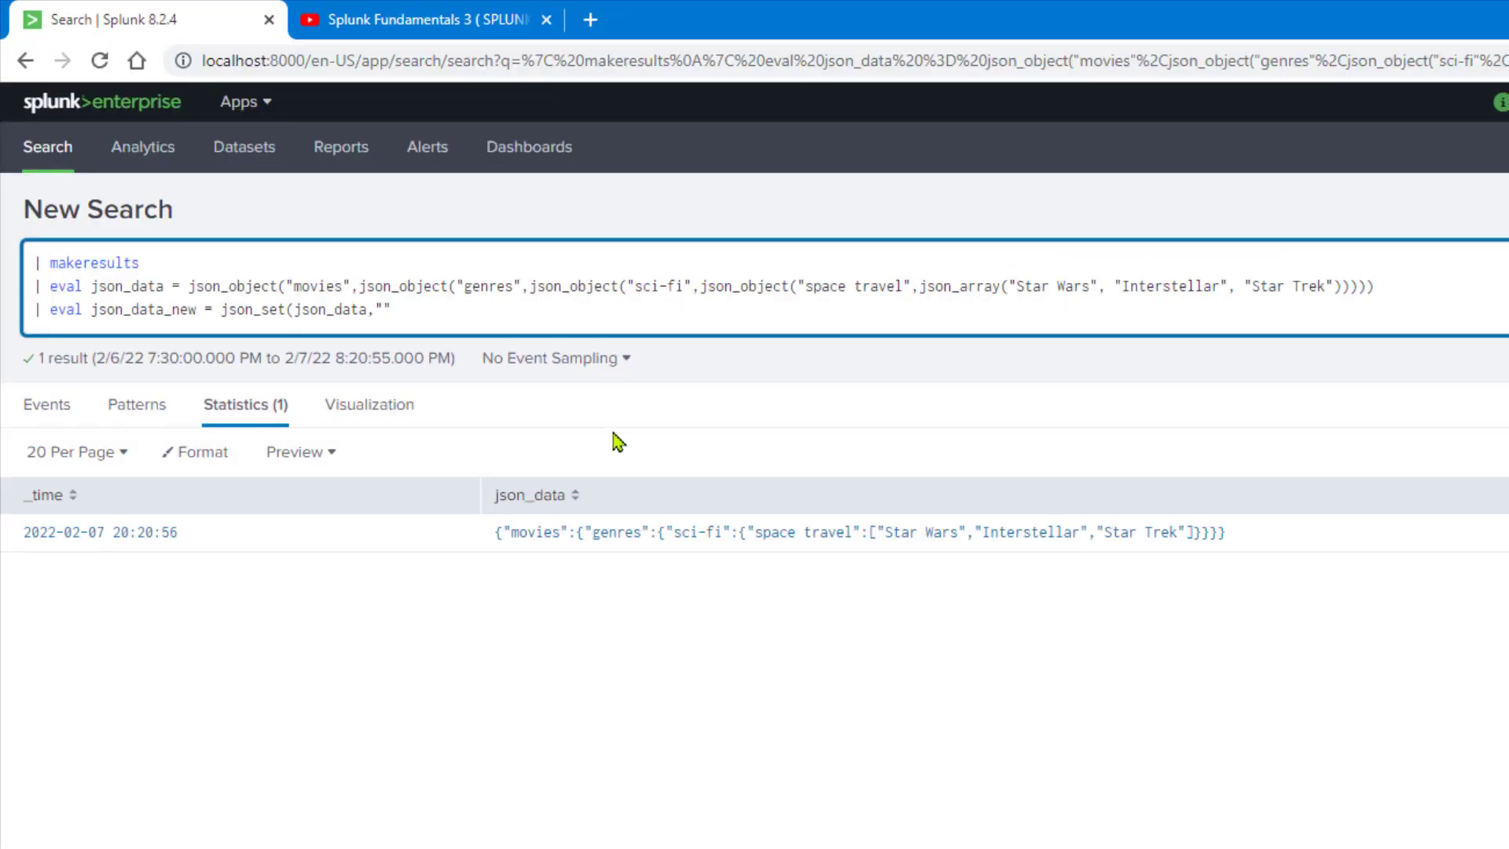
{"action": "key", "text": "ctrl+v"}
Copy genres from data.txt and append it to the json_set path after movies, separated by a dot.
{"action": "key", "text": "alt+Tab"}
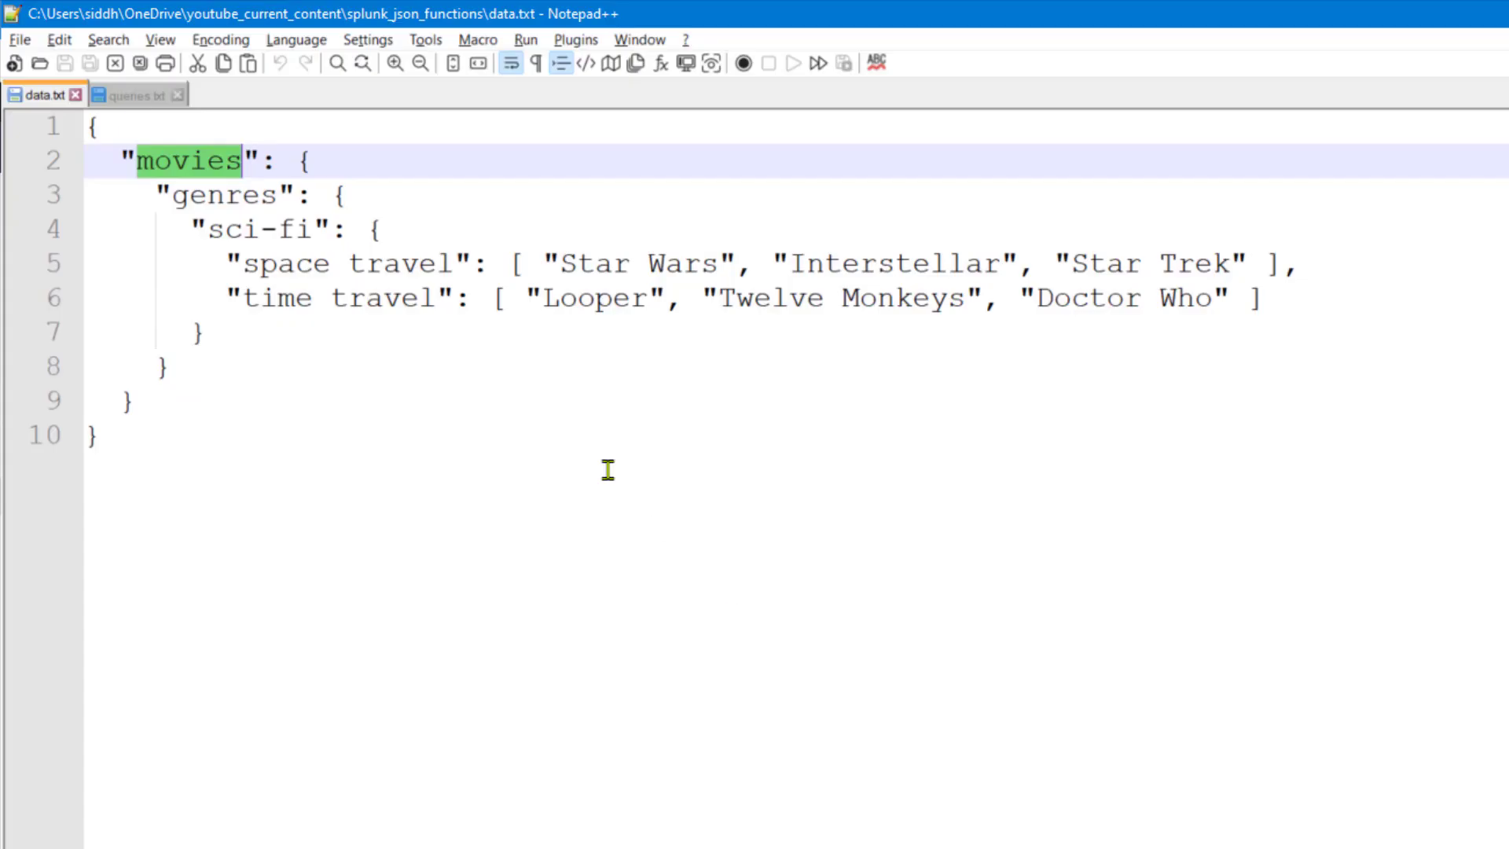
{"action": "double_click", "coordinate": [209, 197]}
{"action": "key", "text": "ctrl+c"}
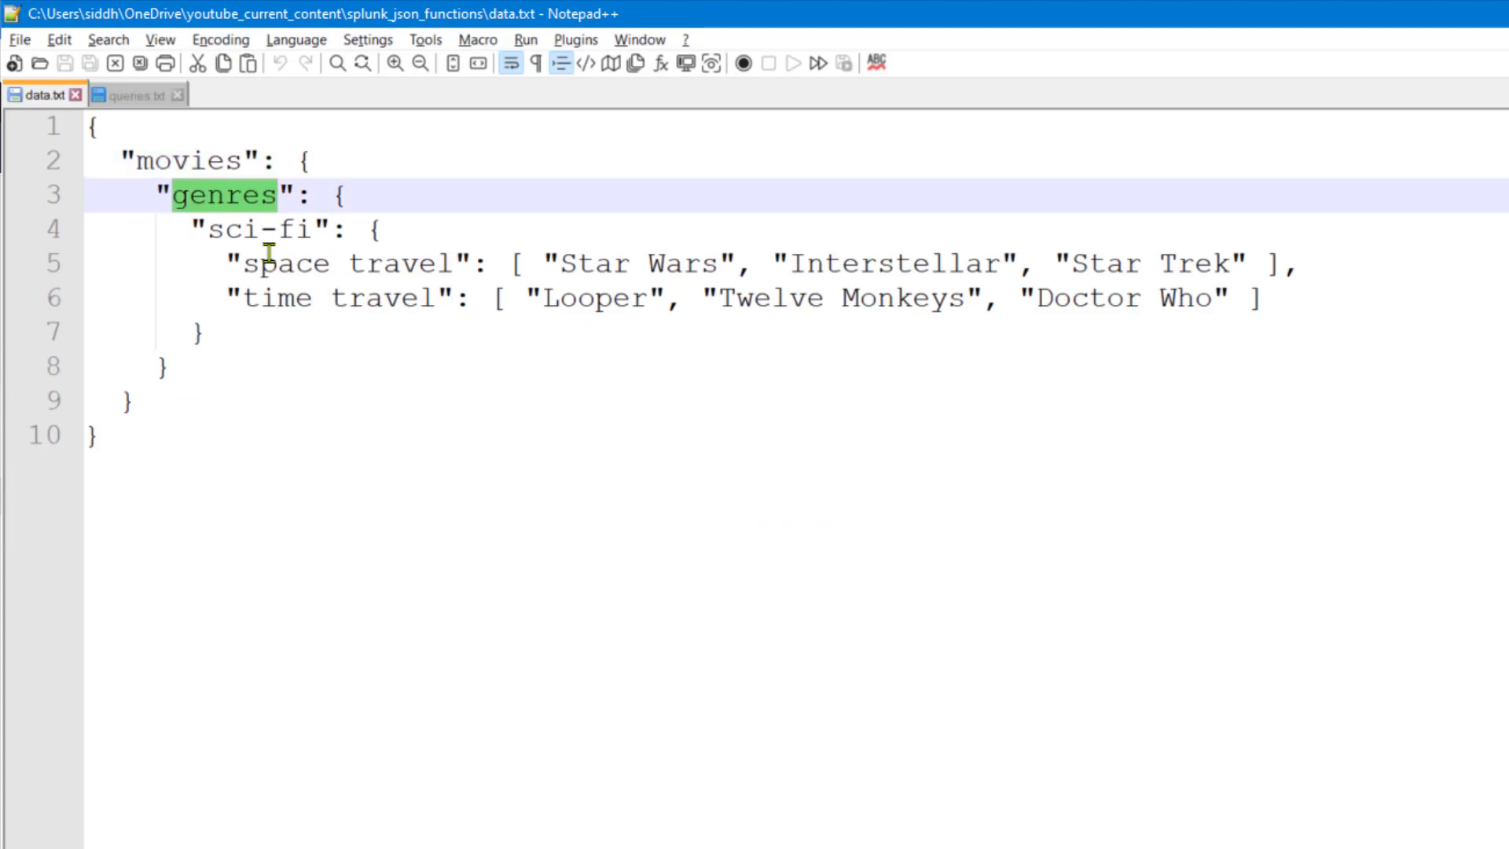
{"action": "key", "text": "alt+Tab"}
{"action": "key", "text": "ctrl+v"}
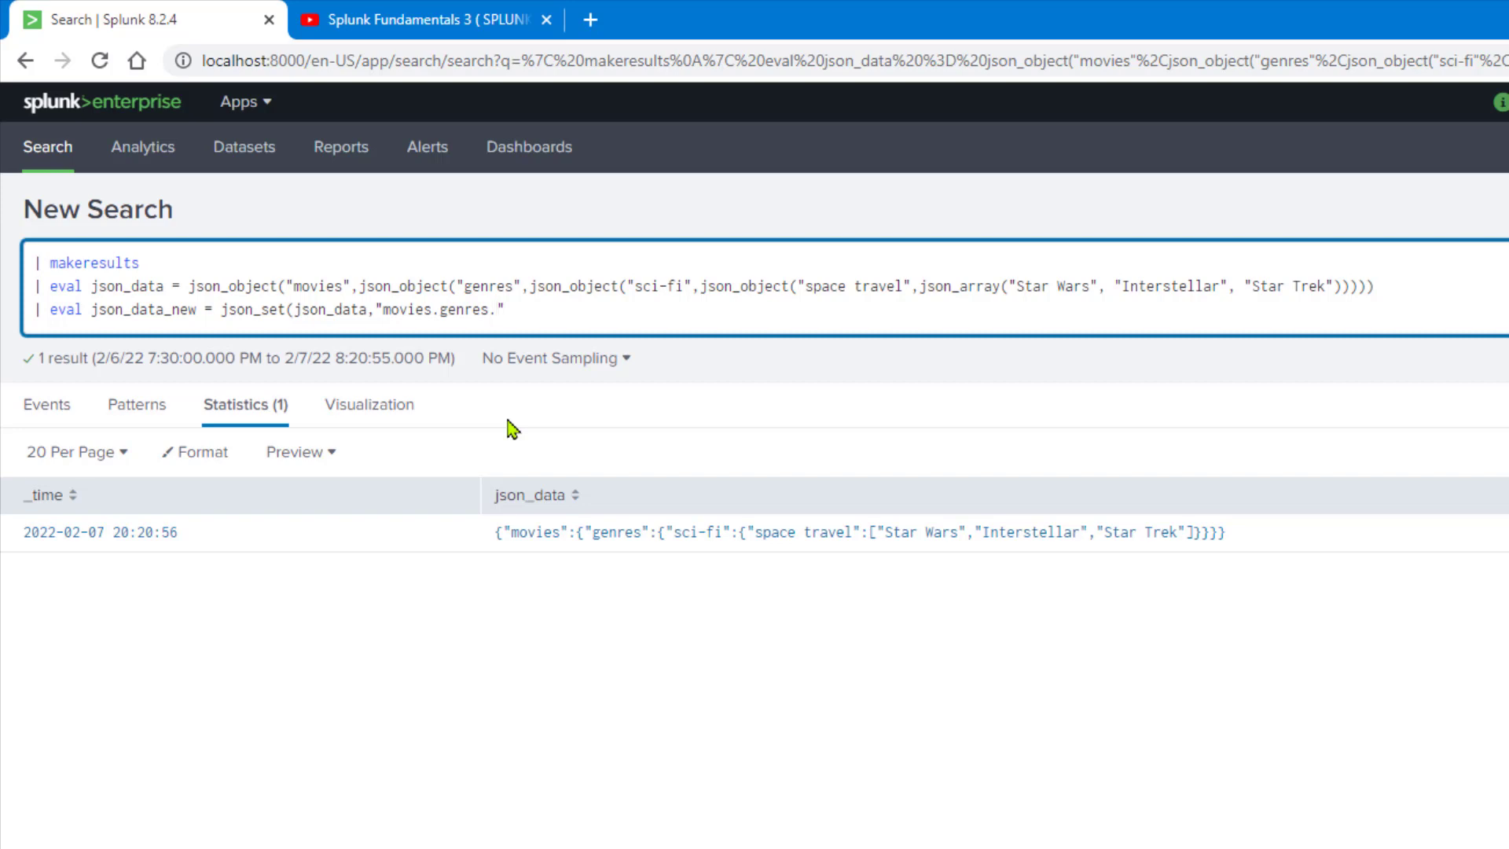
Extend the json_set path with sci-fi copied from data.txt, followed by a dot.
{"action": "key", "text": "alt+Tab"}
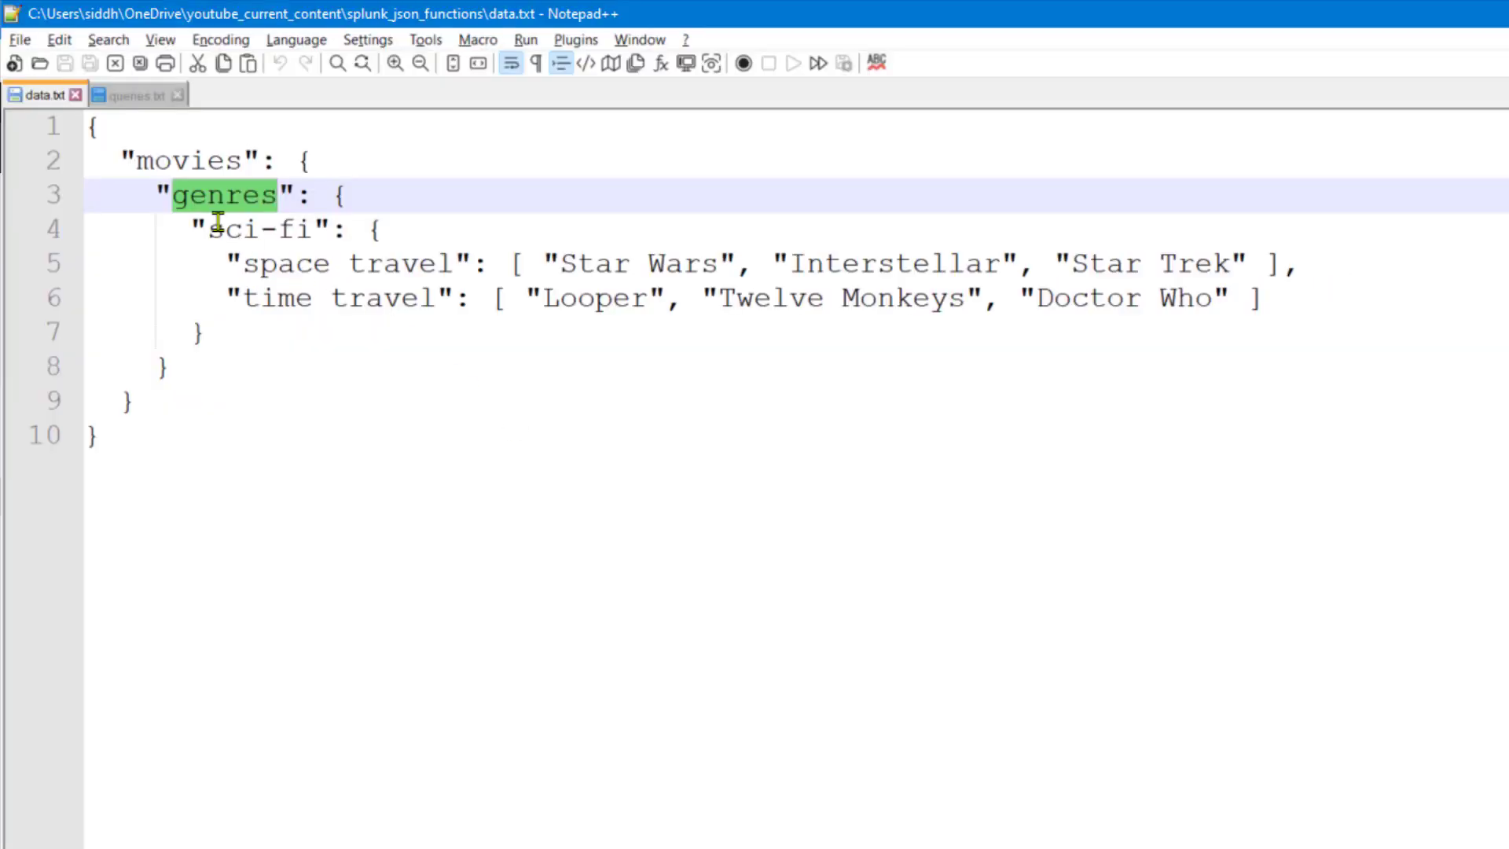
{"action": "left_click_drag", "start_coordinate": [207, 228], "coordinate": [315, 224]}
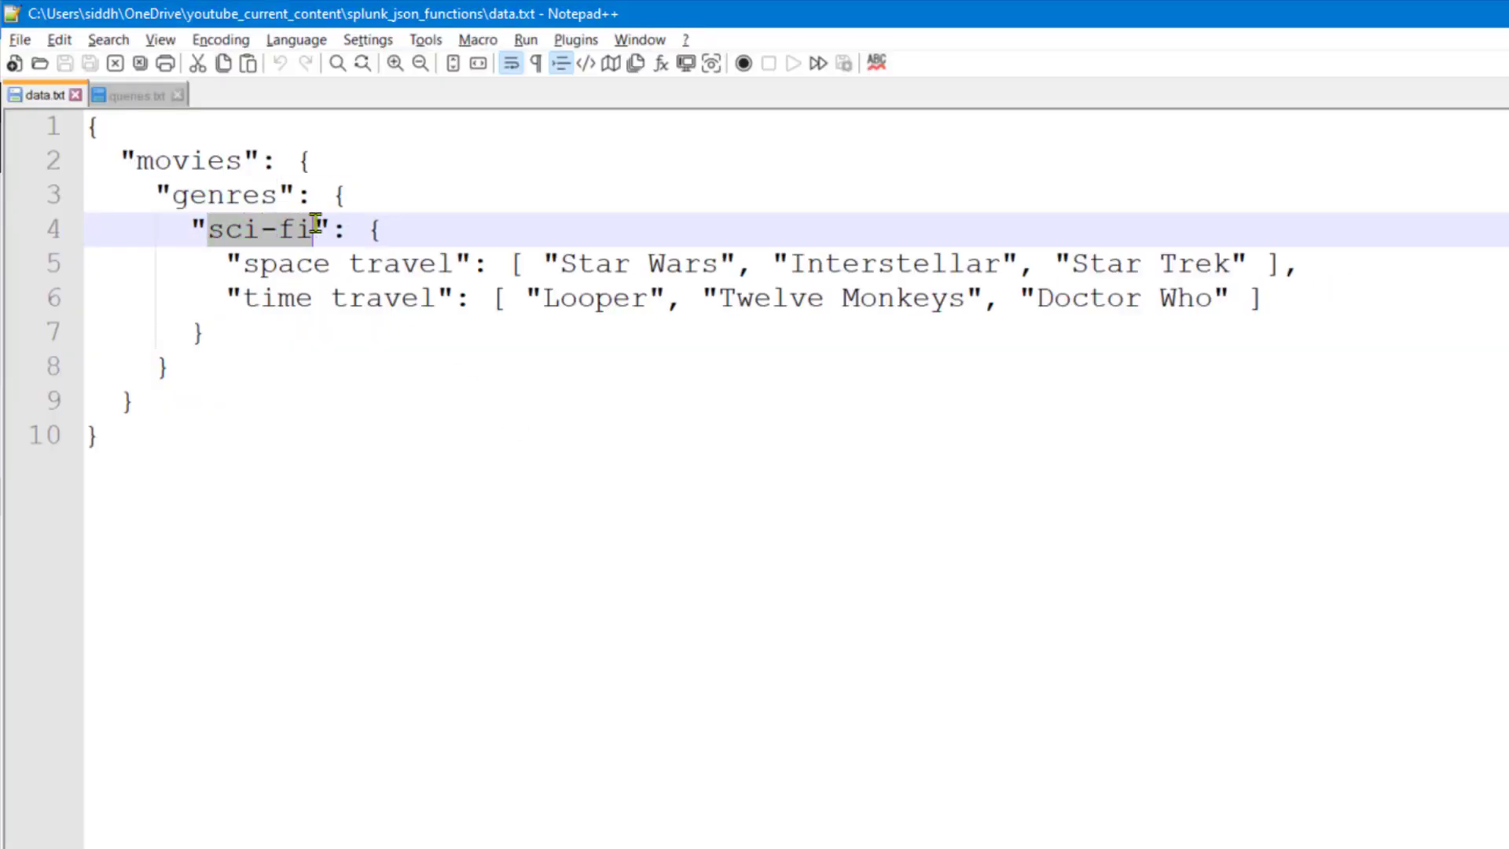
{"action": "key", "text": "ctrl+c"}
{"action": "key", "text": "alt+Tab"}
{"action": "key", "text": "ctrl+v"}
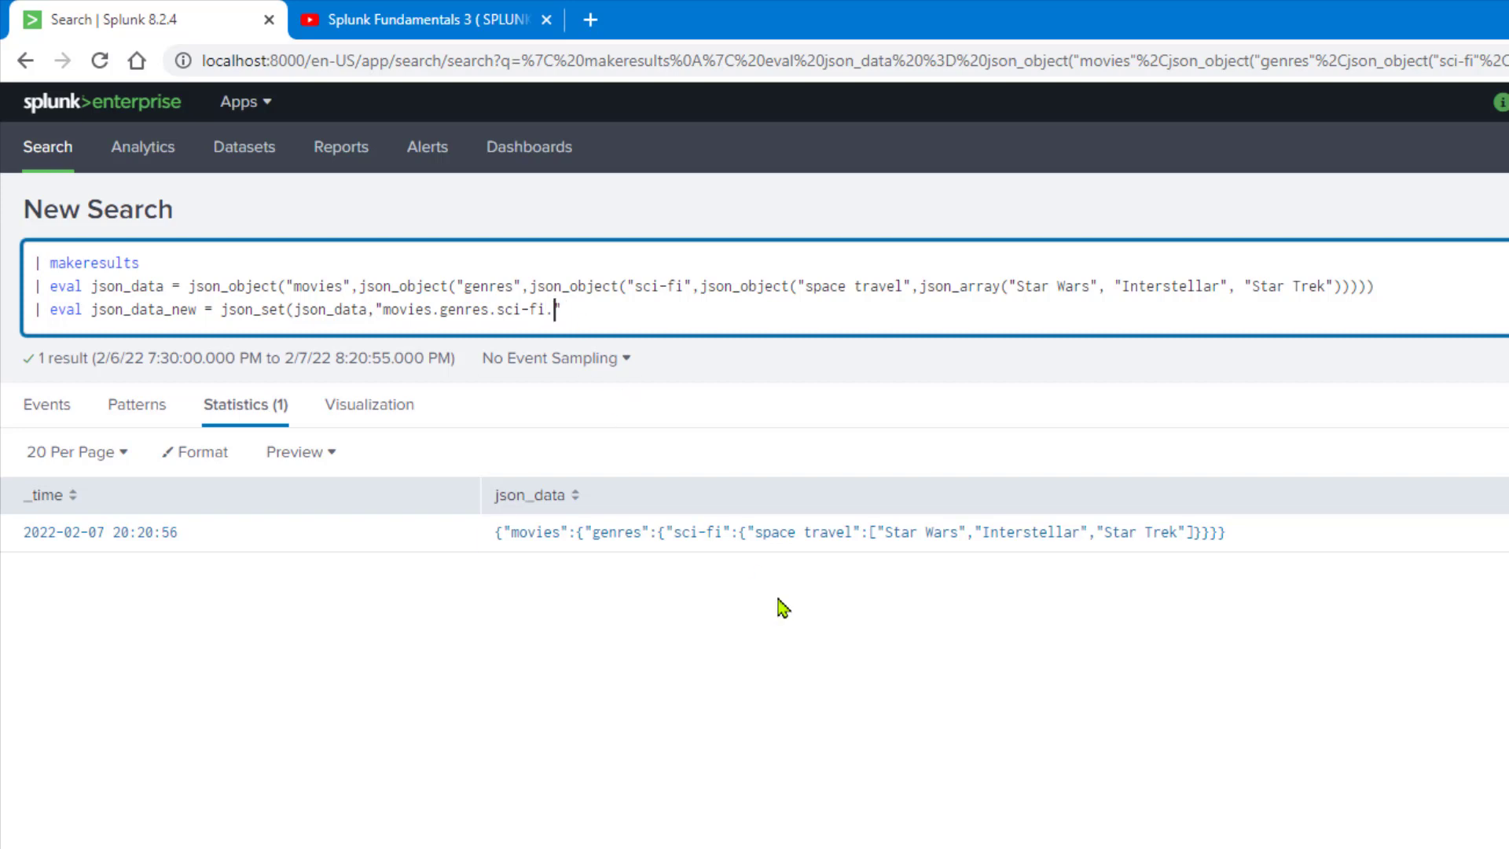
Complete the json_set path with time travel copied from data.txt, and put a comma after the closing quote.
{"action": "key", "text": "alt+Tab"}
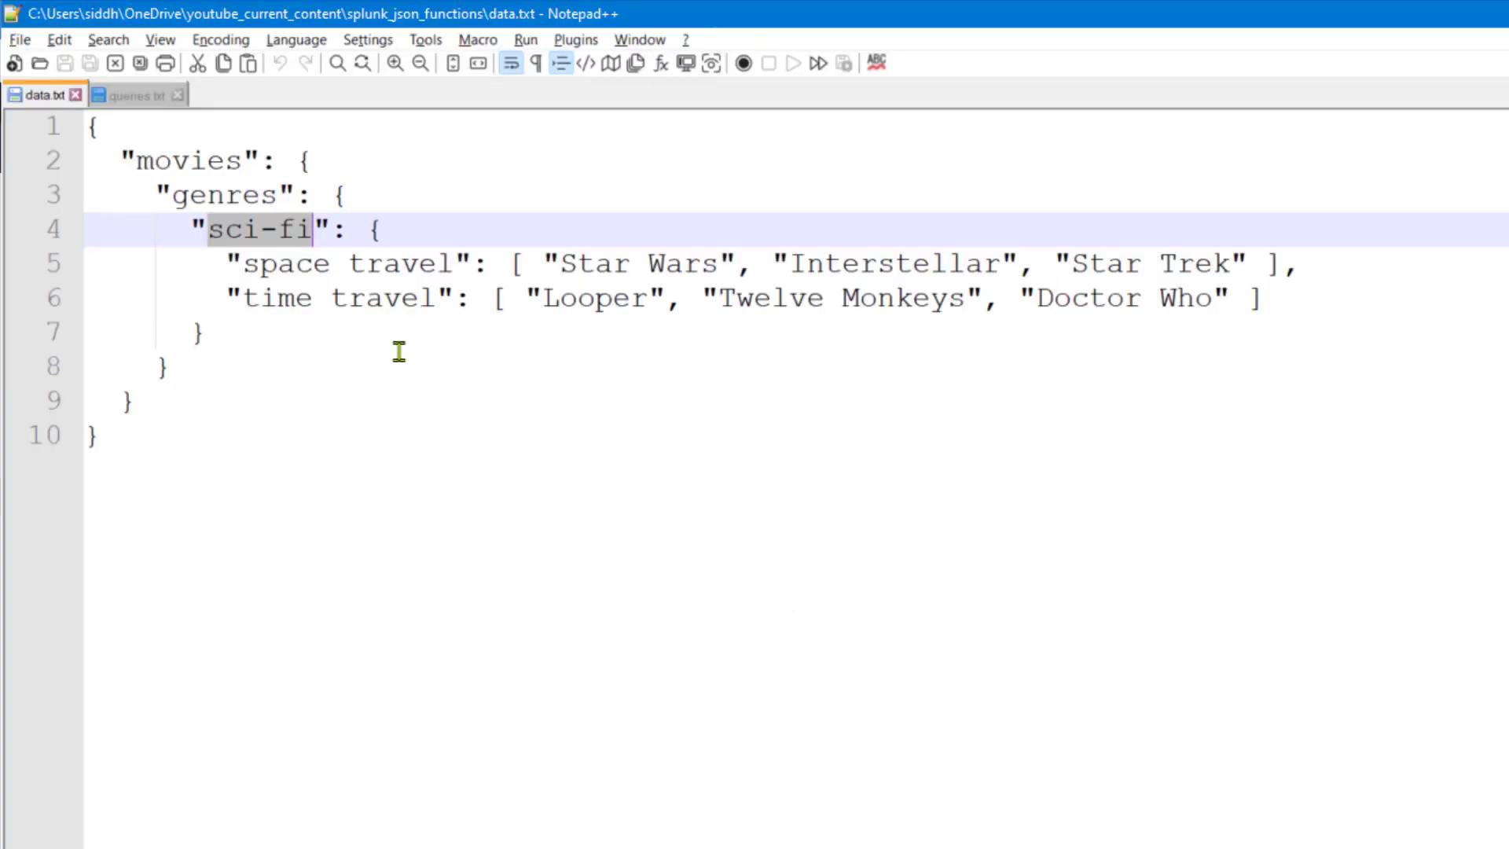
{"action": "double_click", "coordinate": [250, 298]}
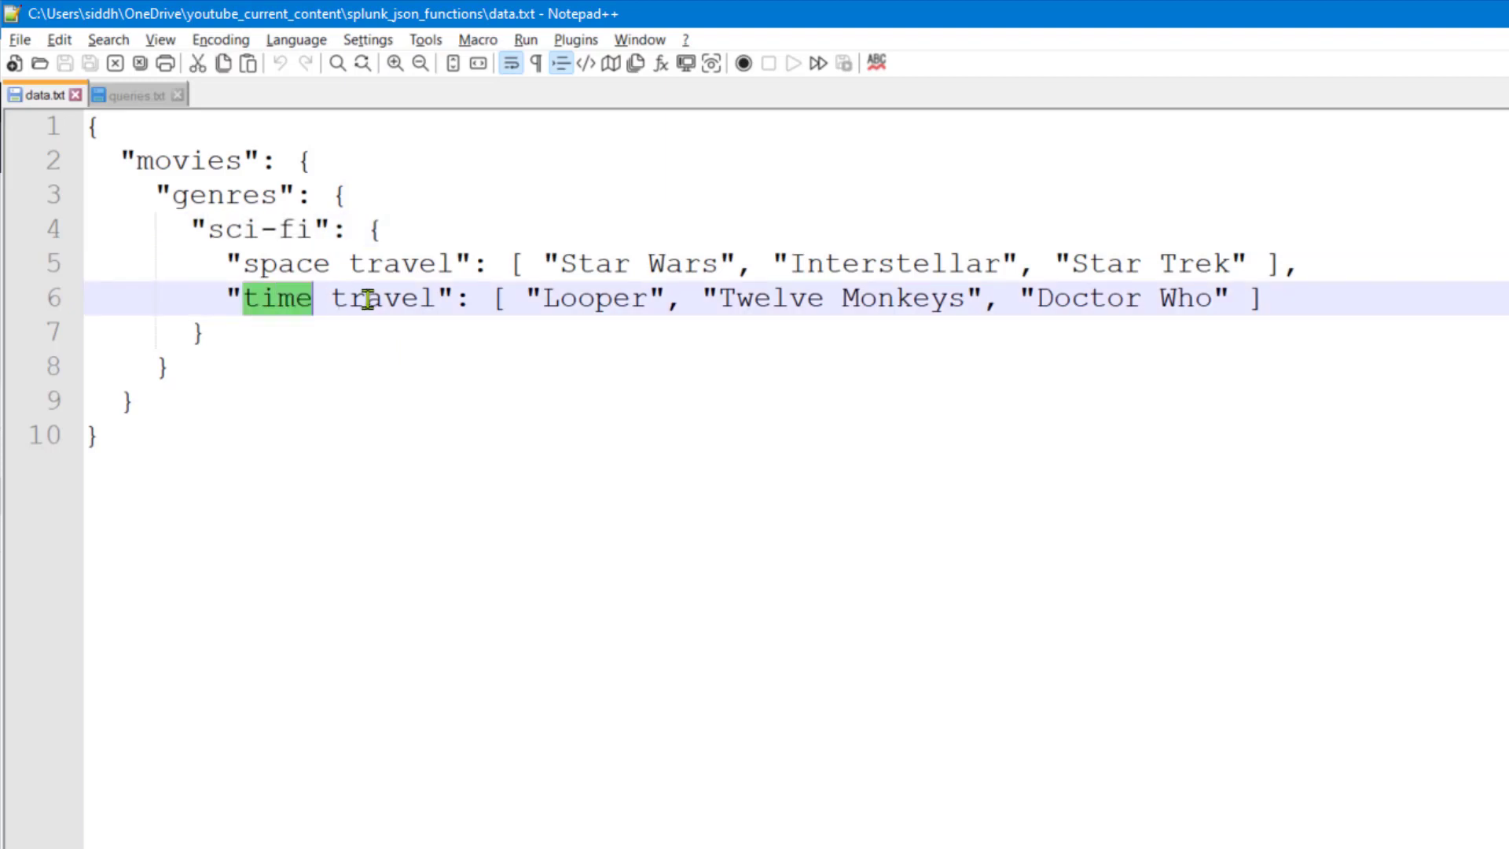
{"action": "left_click_drag", "start_coordinate": [367, 300], "coordinate": [432, 294]}
{"action": "key", "text": "ctrl+c"}
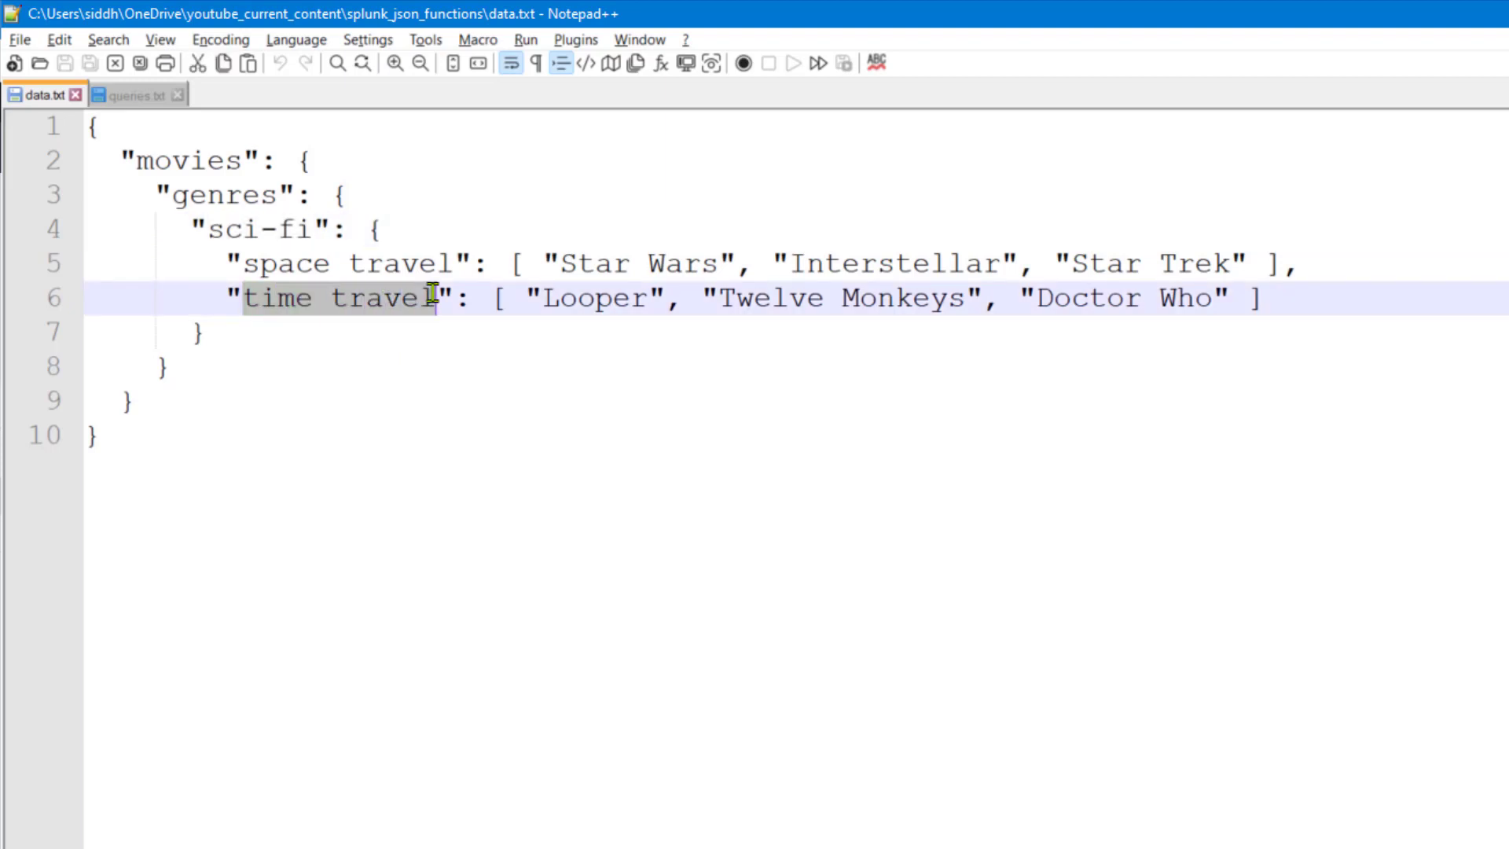
{"action": "key", "text": "alt+Tab"}
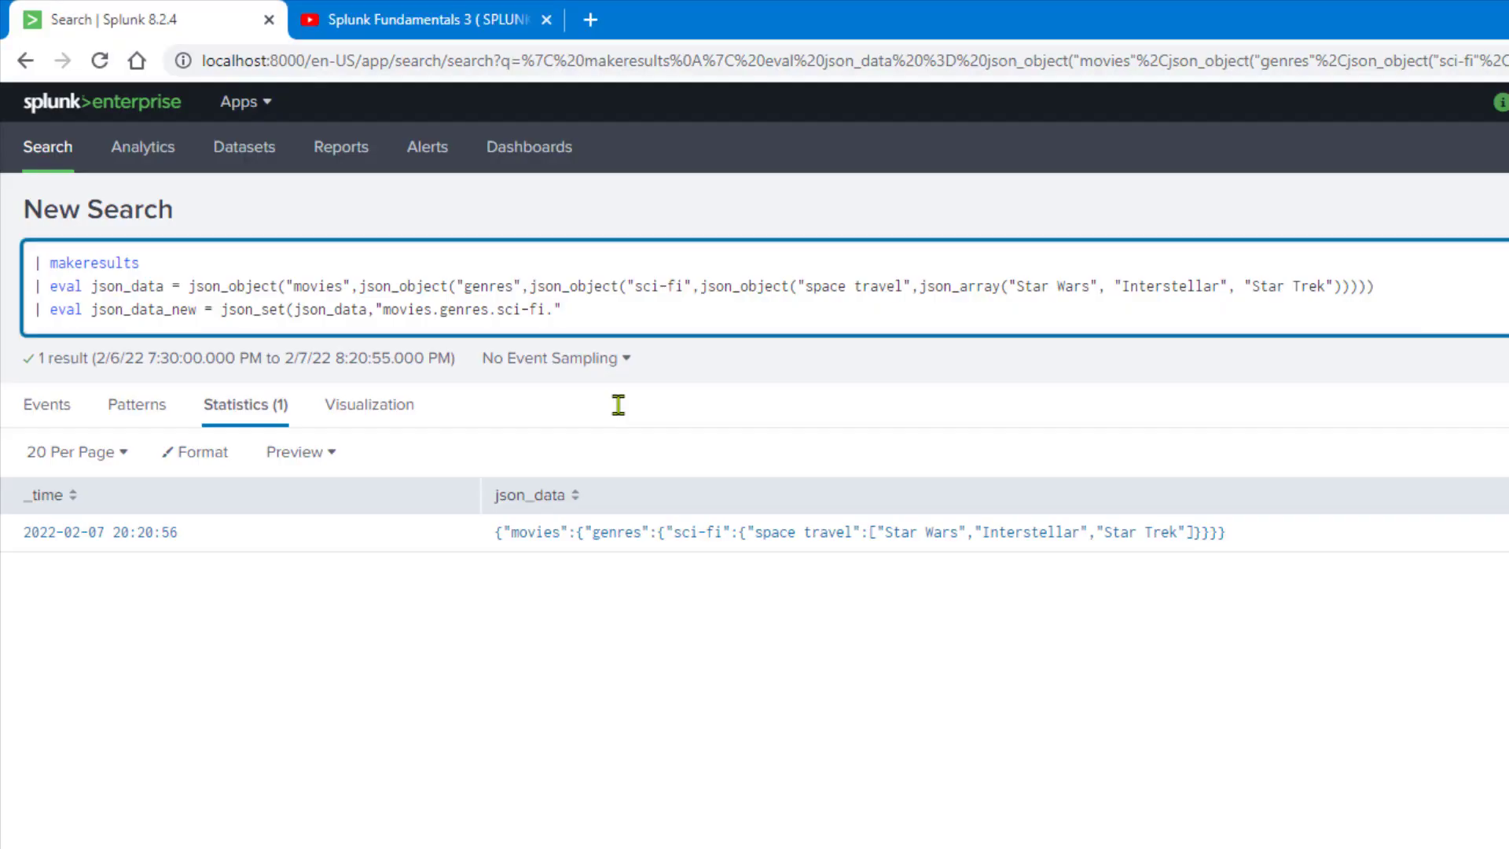
{"action": "key", "text": "alt+Tab"}
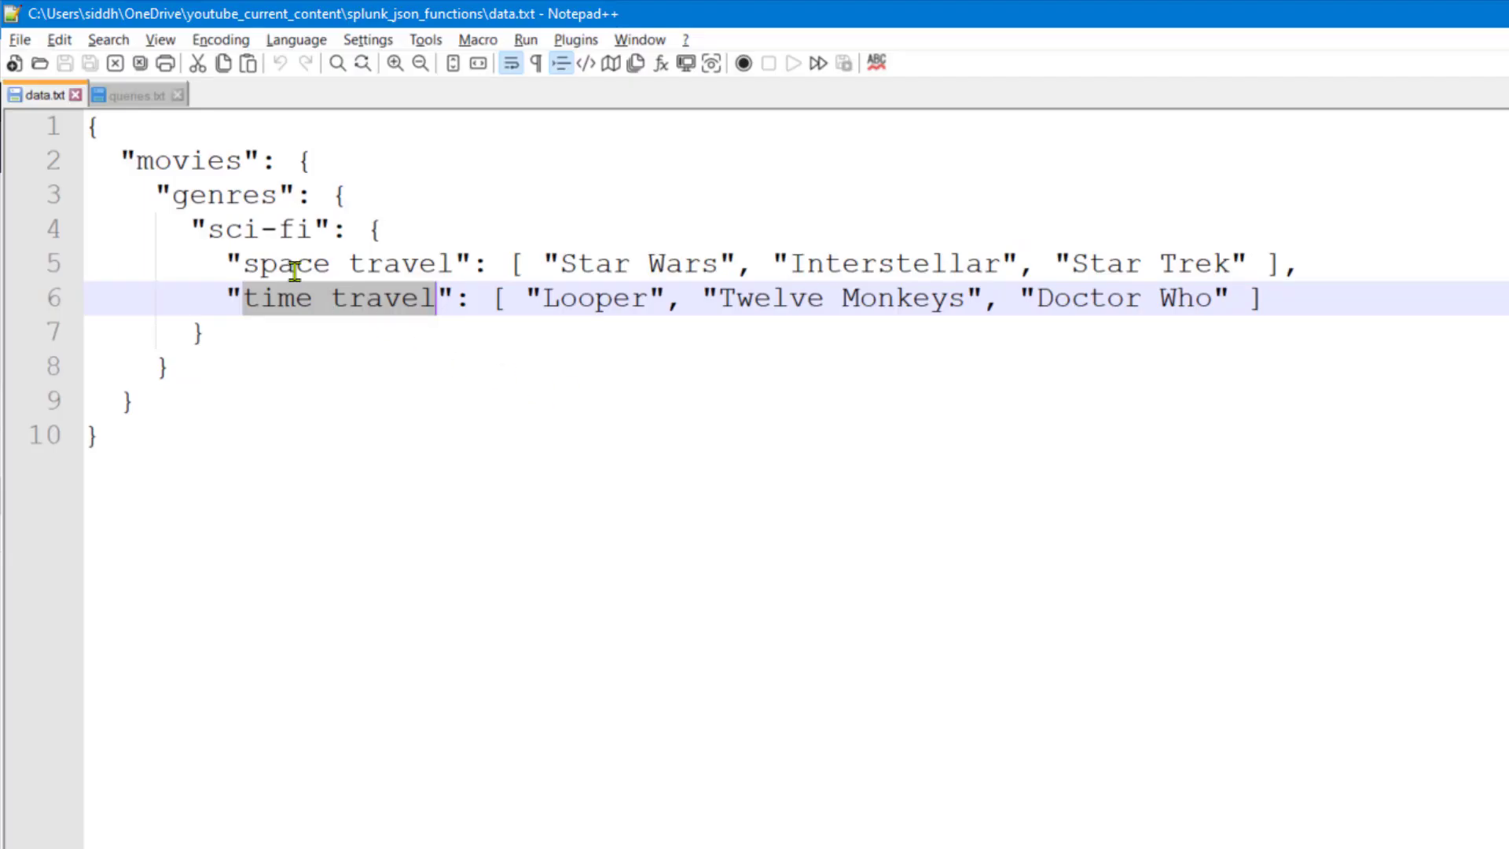
{"action": "key", "text": "alt+Tab"}
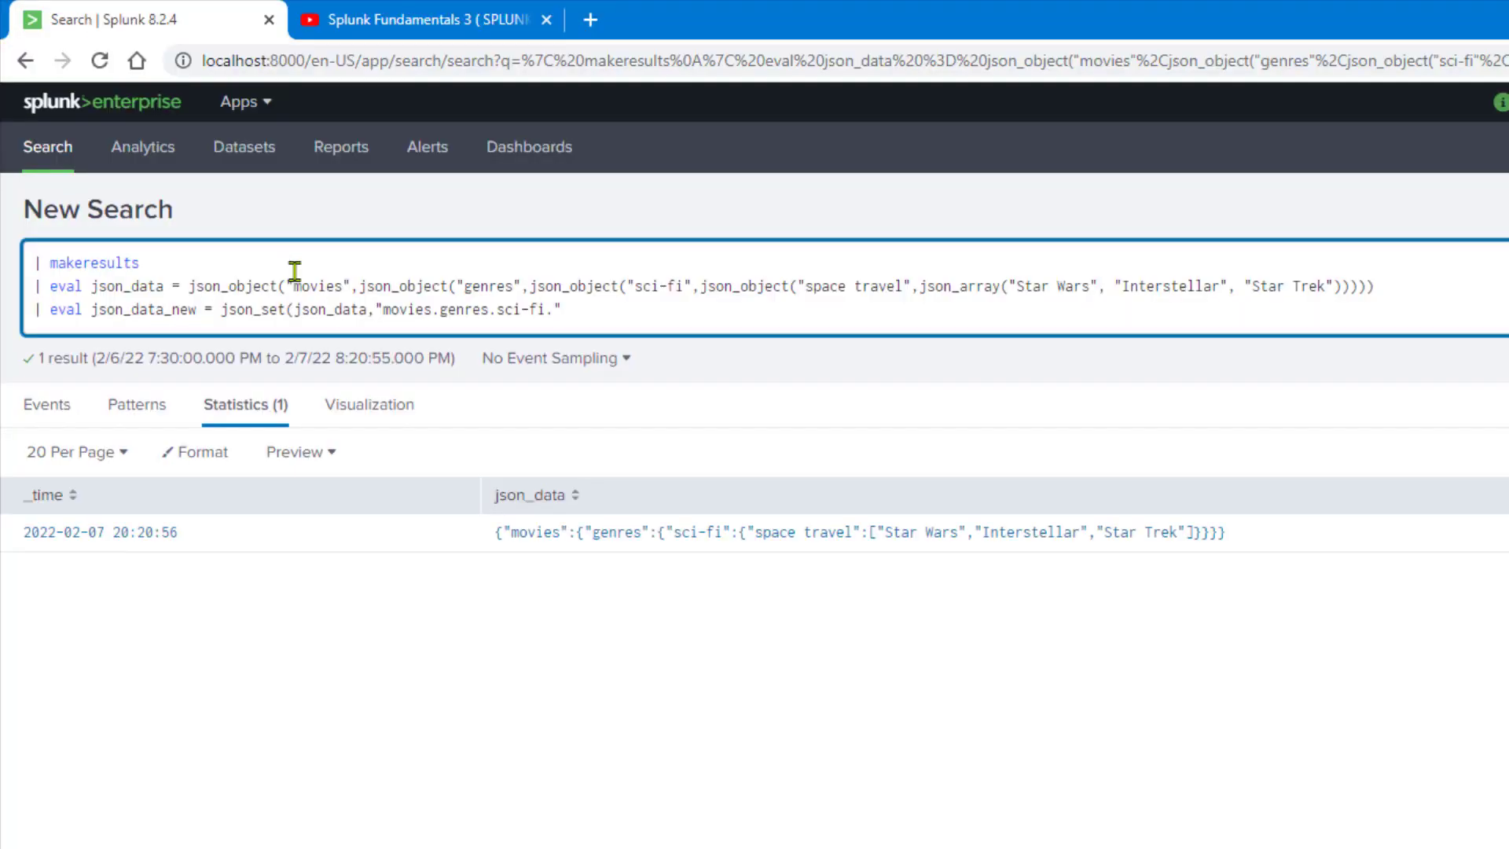
{"action": "key", "text": "ctrl+v"}
{"action": "left_click_drag", "start_coordinate": [498, 309], "coordinate": [541, 308]}
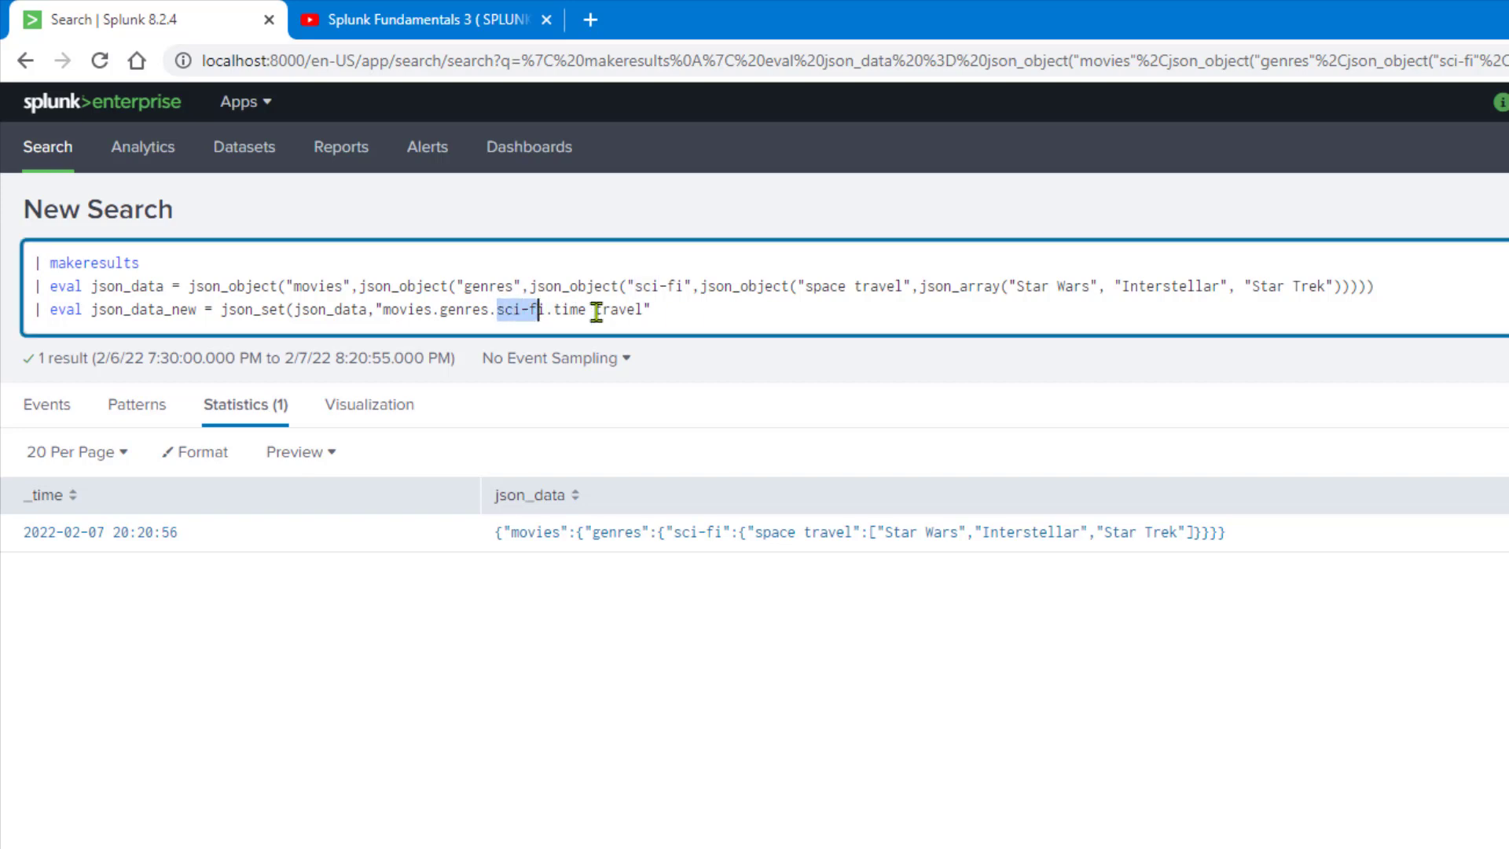
{"action": "left_click", "coordinate": [596, 310]}
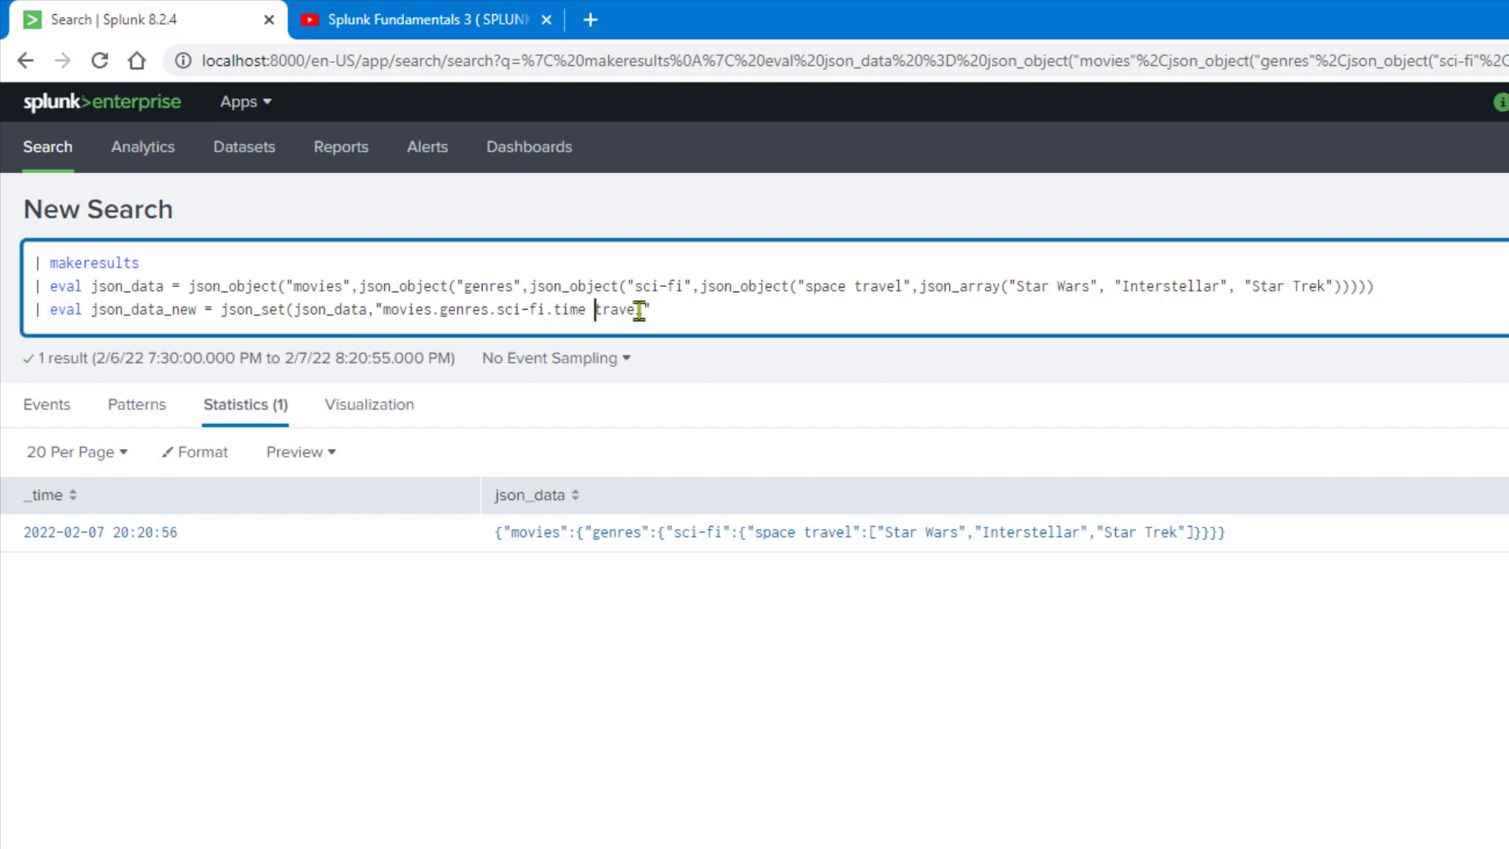
{"action": "left_click", "coordinate": [695, 308]}
Copy the "space travel" json_object call from the json_data line into json_set as its third argument, and close the json_set parenthesis.
{"action": "left_click_drag", "start_coordinate": [740, 536], "coordinate": [1194, 552]}
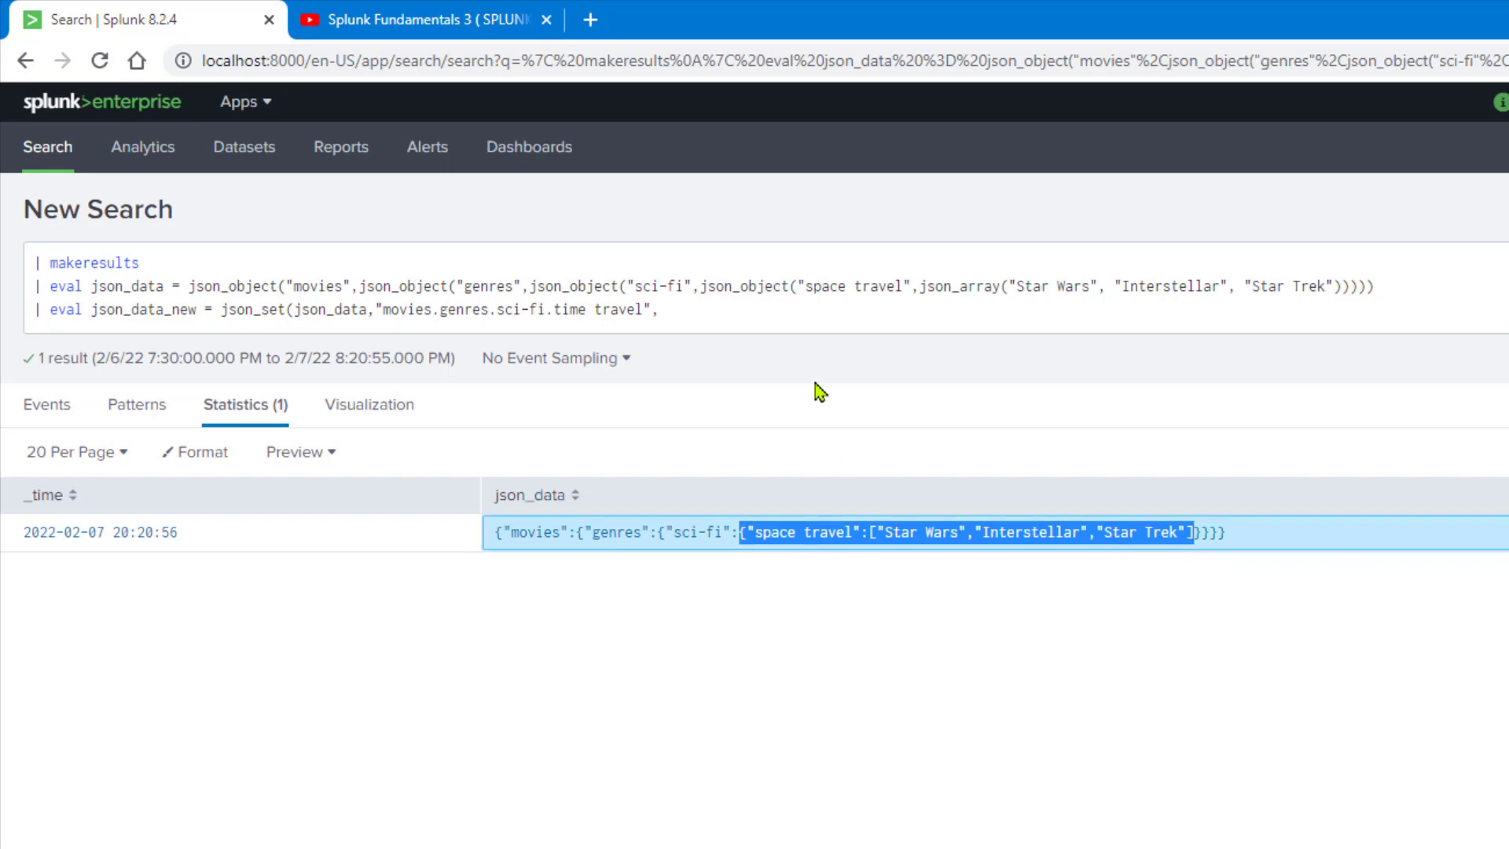
{"action": "left_click", "coordinate": [702, 286]}
{"action": "left_click_drag", "start_coordinate": [701, 287], "coordinate": [756, 286]}
{"action": "left_click", "coordinate": [799, 286]}
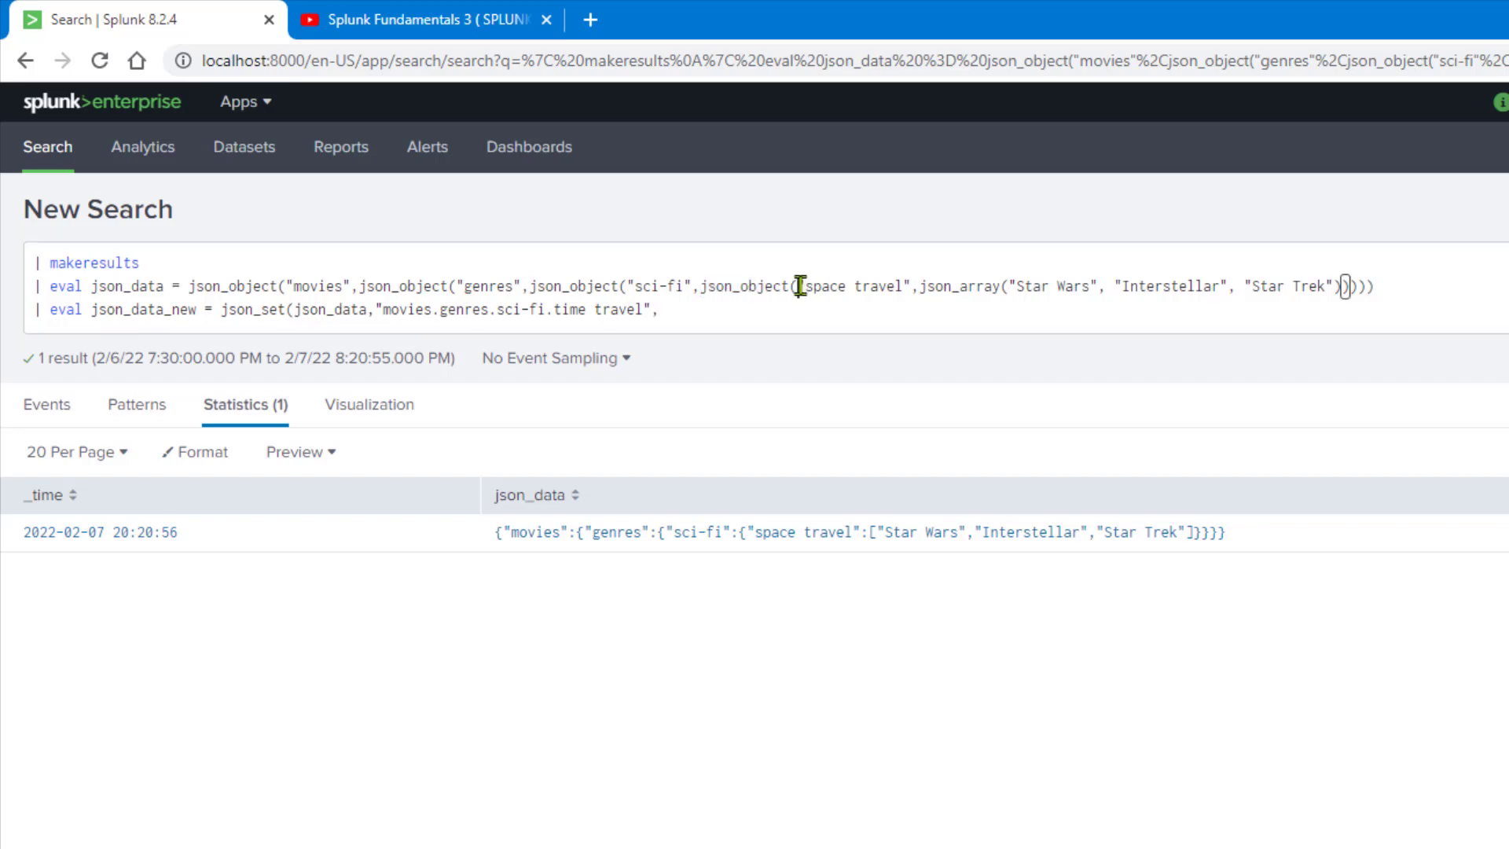
{"action": "left_click", "coordinate": [1351, 288]}
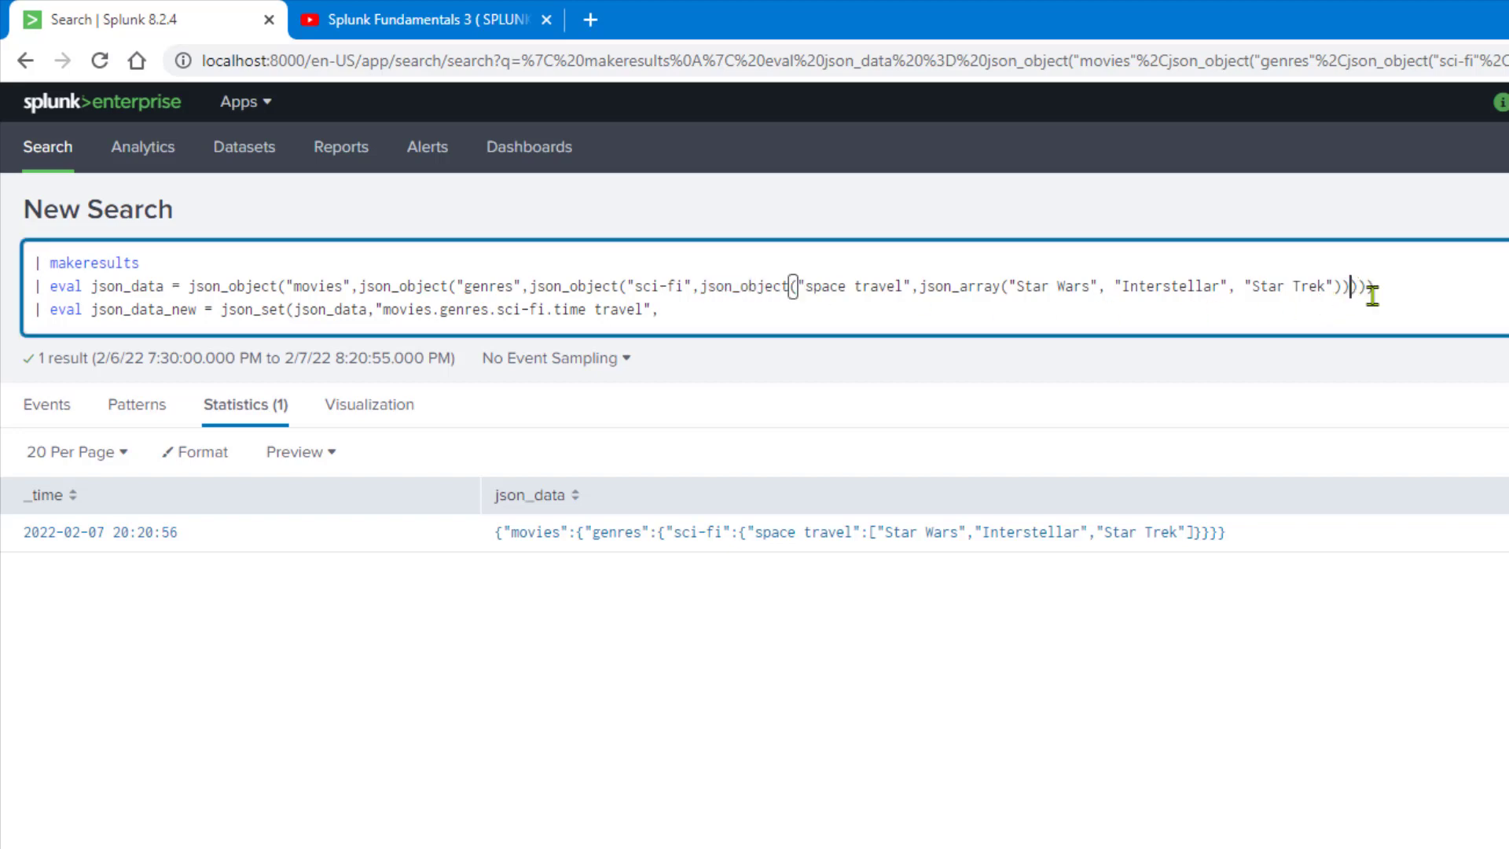
{"action": "left_click", "coordinate": [710, 286], "text": "shift"}
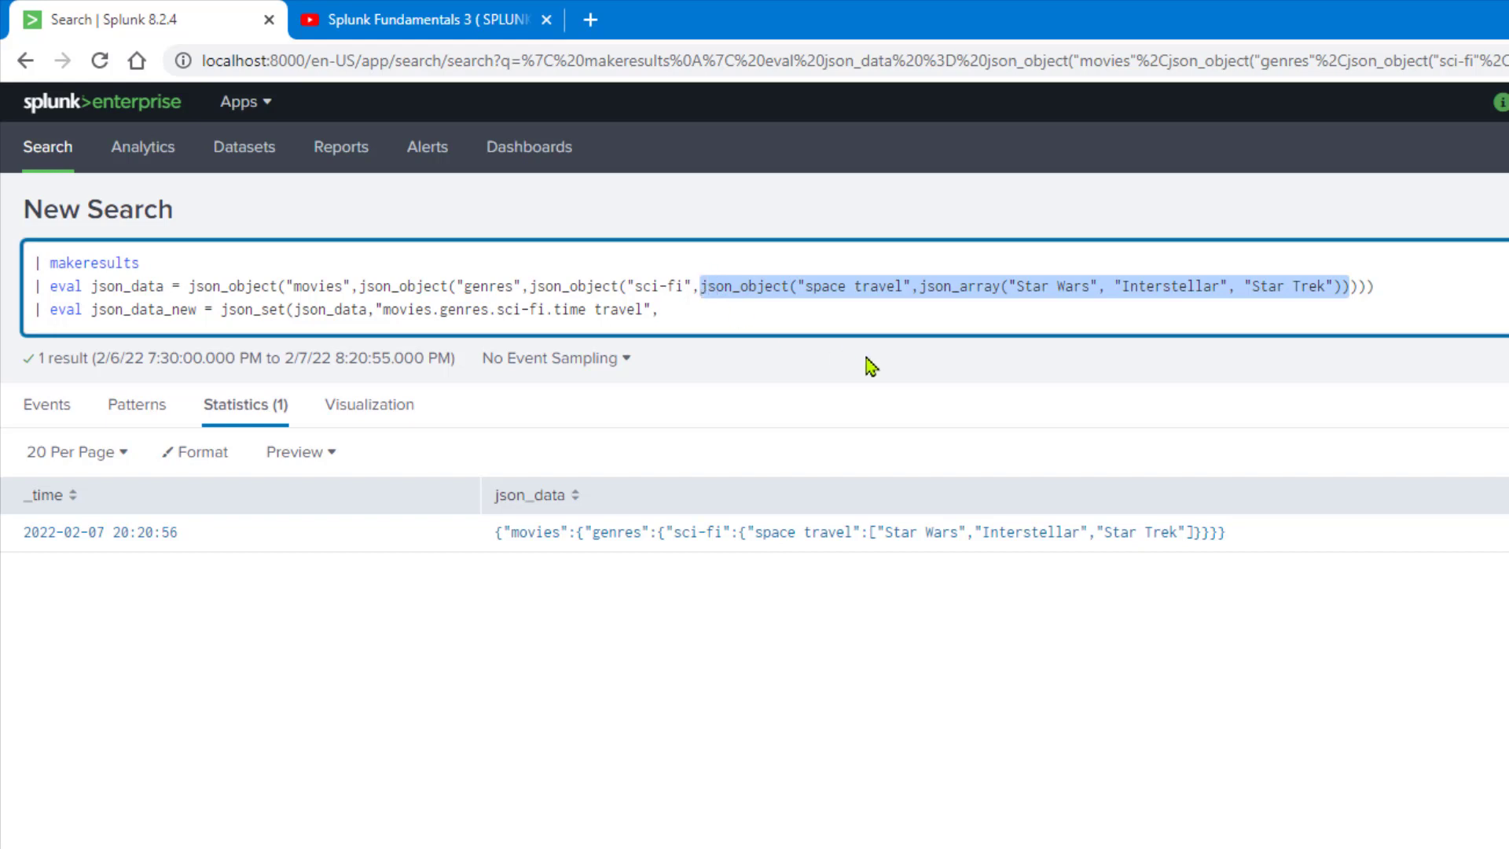
{"action": "left_click", "coordinate": [677, 309]}
{"action": "key", "text": "ctrl+v"}
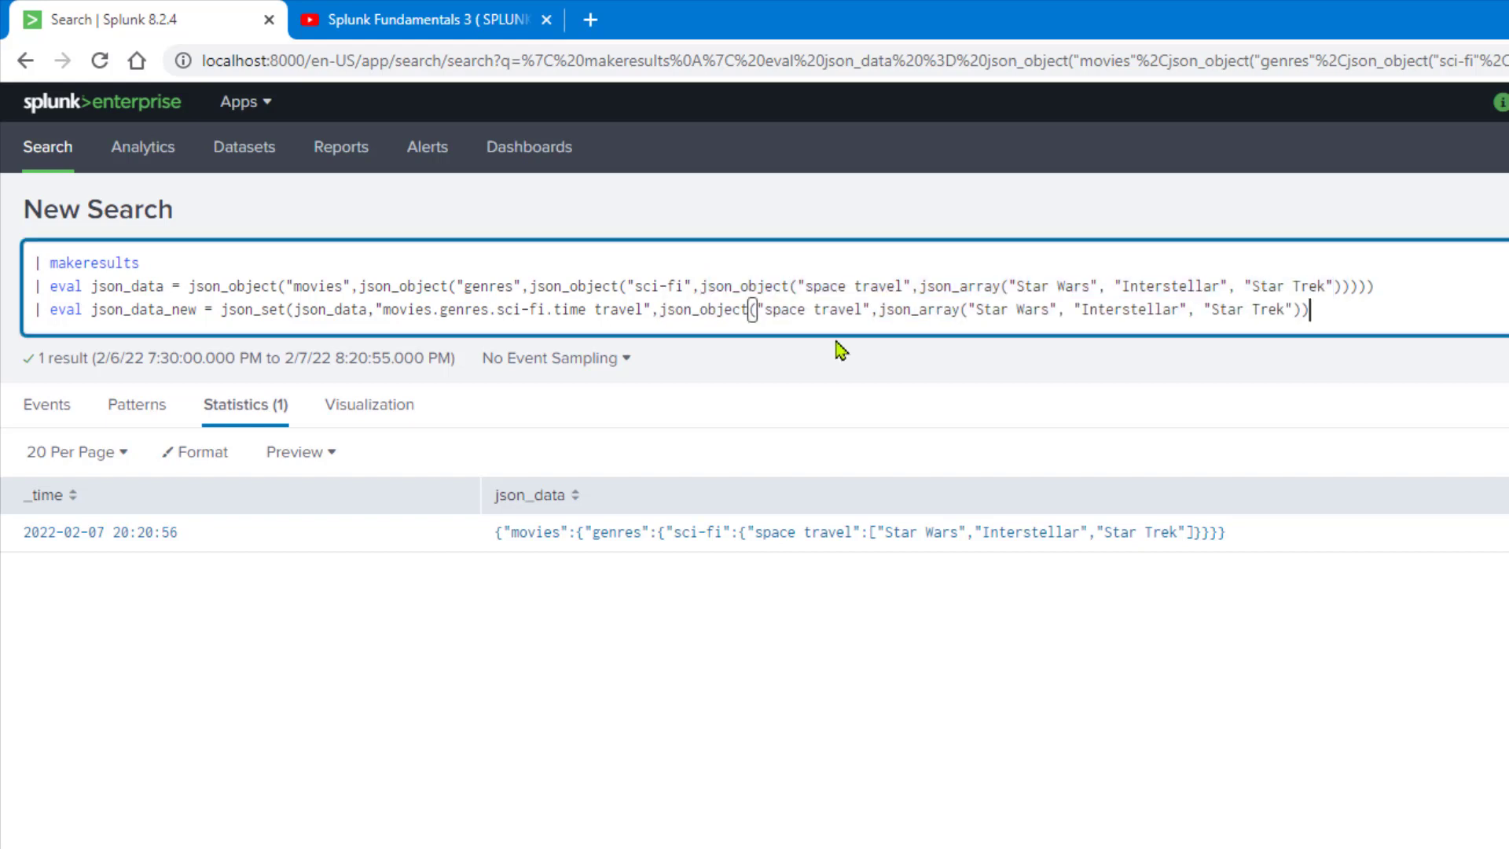
{"action": "type", "text": ")"}
Replace the space travel key in the pasted json_object call with time travel from data.txt.
{"action": "double_click", "coordinate": [255, 318]}
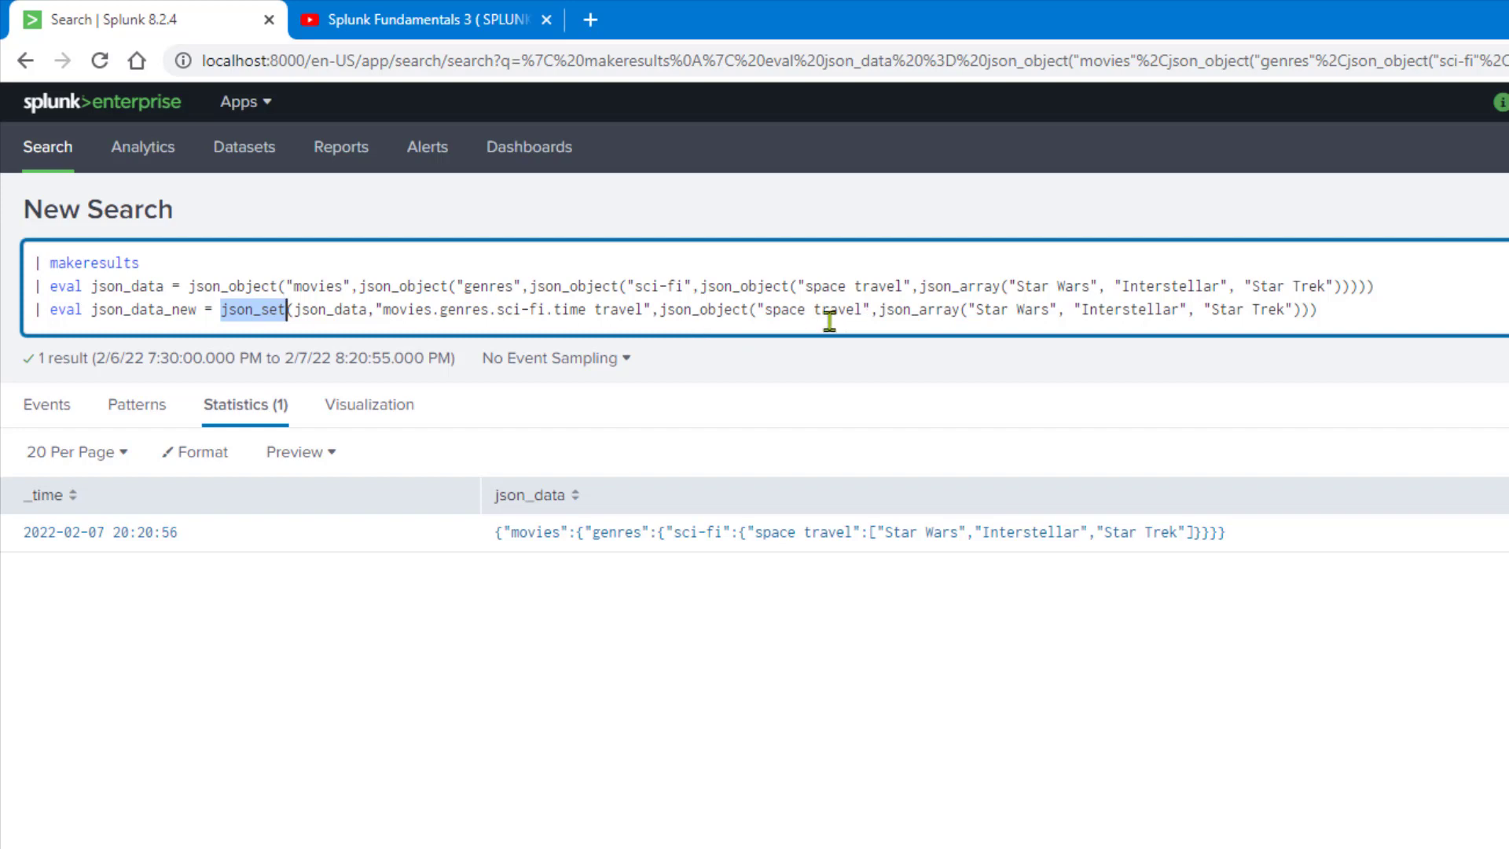
{"action": "double_click", "coordinate": [596, 308]}
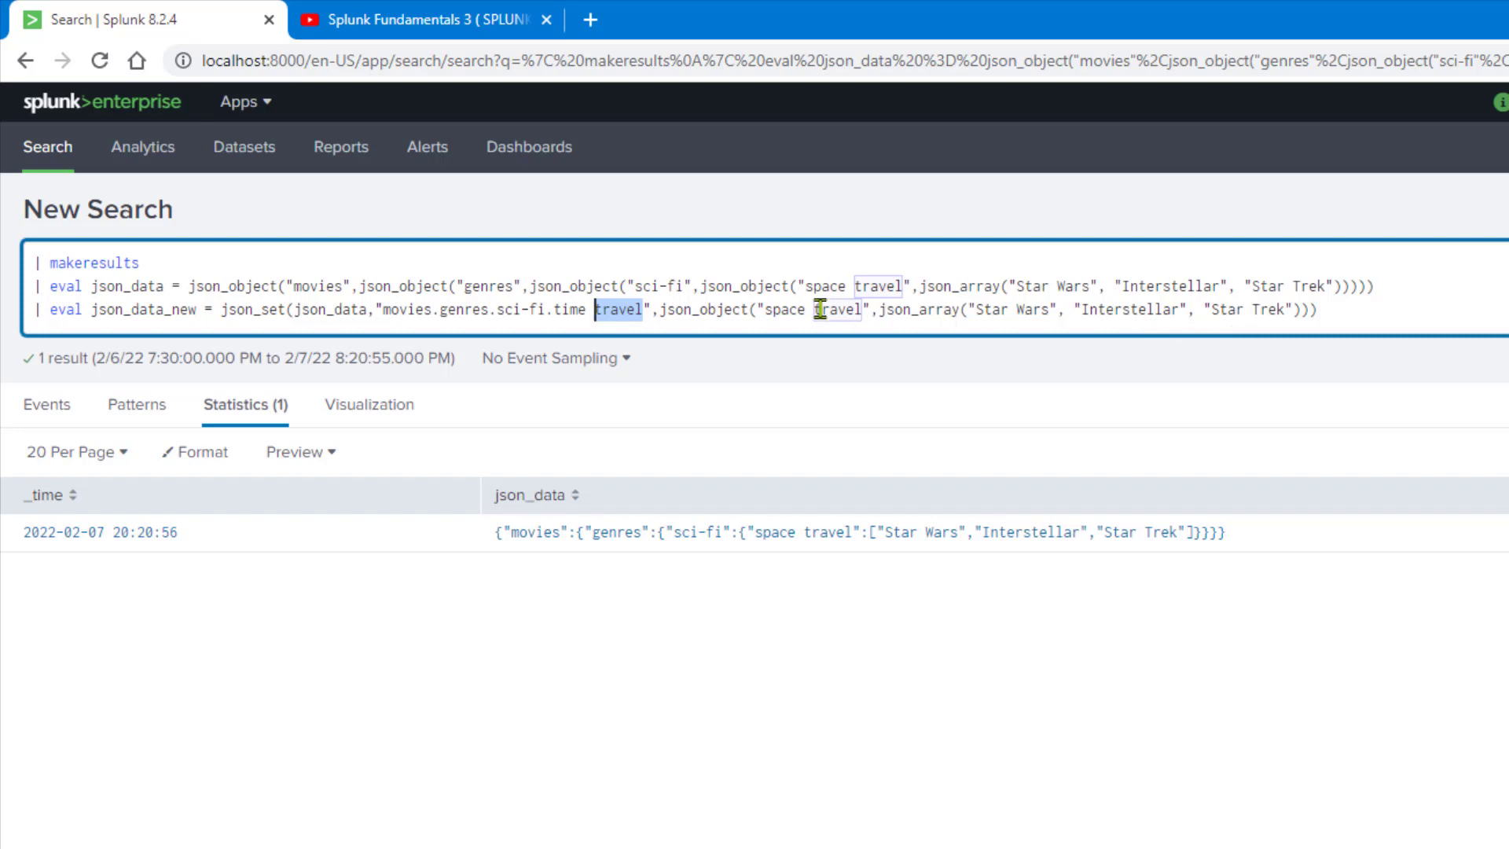
{"action": "left_click_drag", "start_coordinate": [763, 308], "coordinate": [856, 311]}
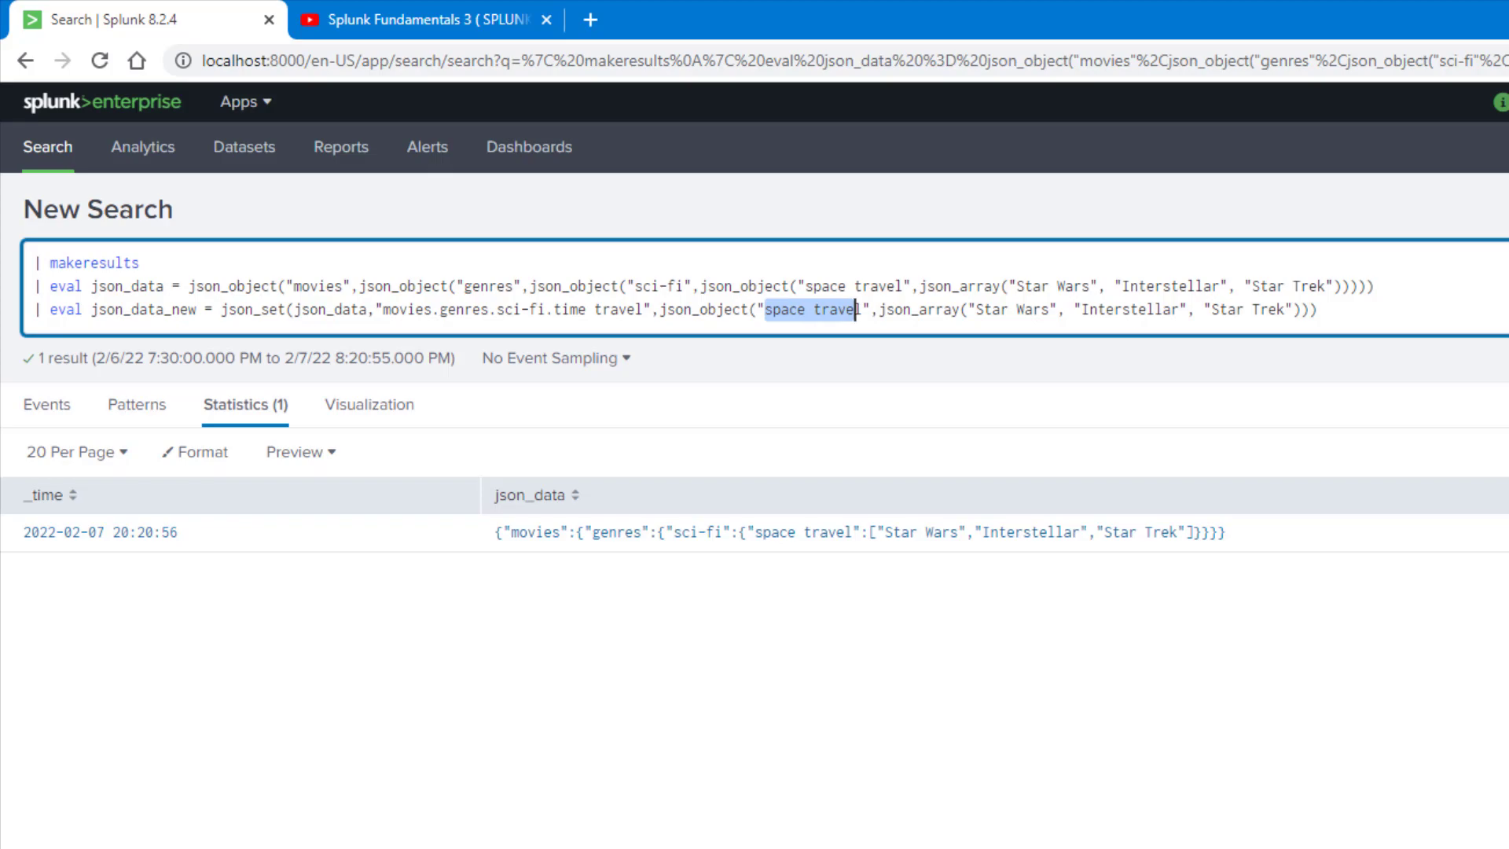
{"action": "key", "text": "alt+Tab"}
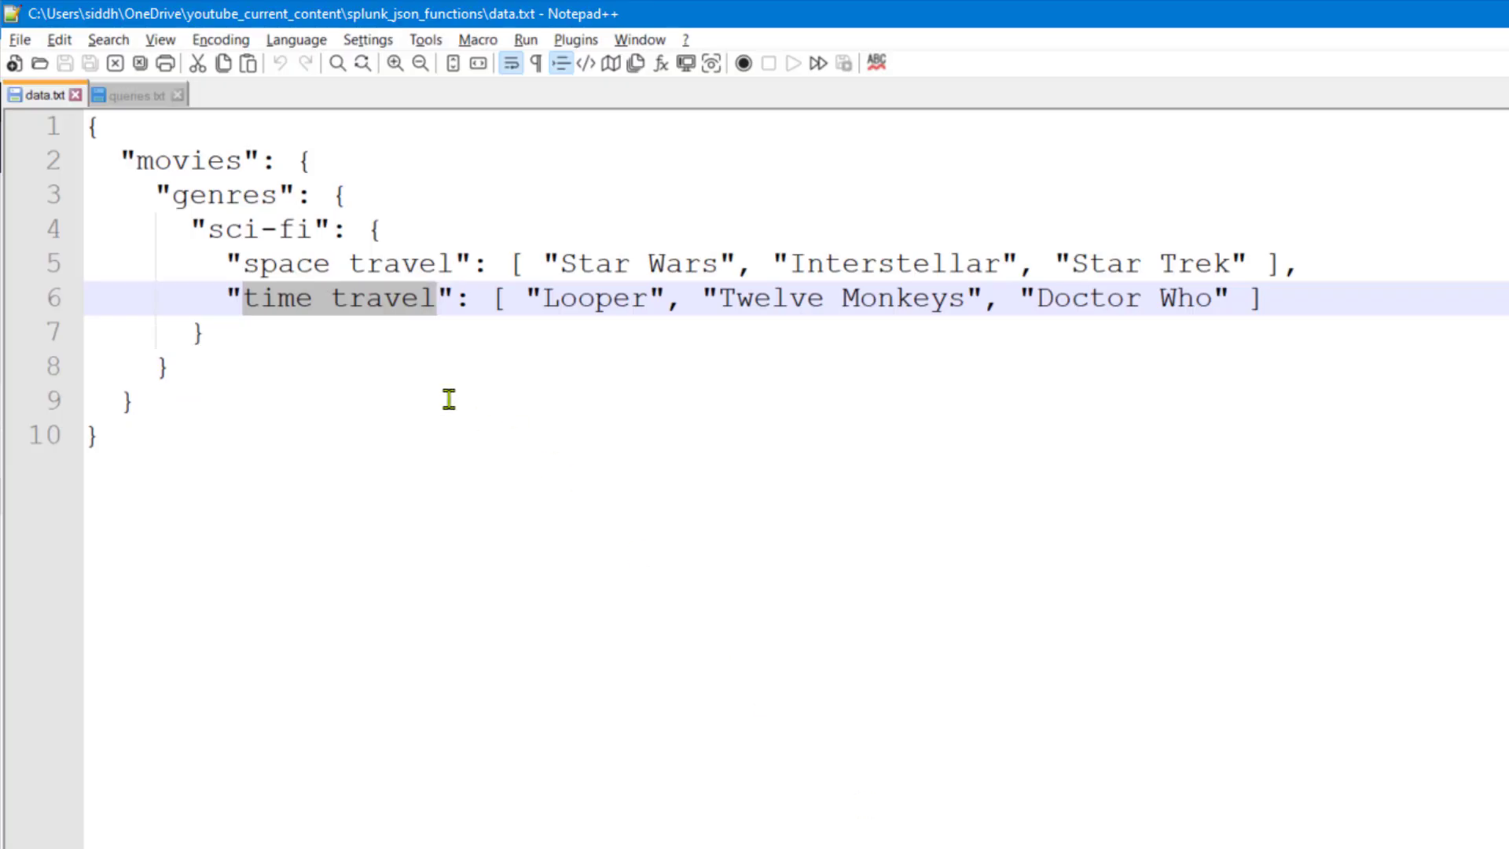
{"action": "key", "text": "alt+Tab"}
{"action": "key", "text": "ctrl+v"}
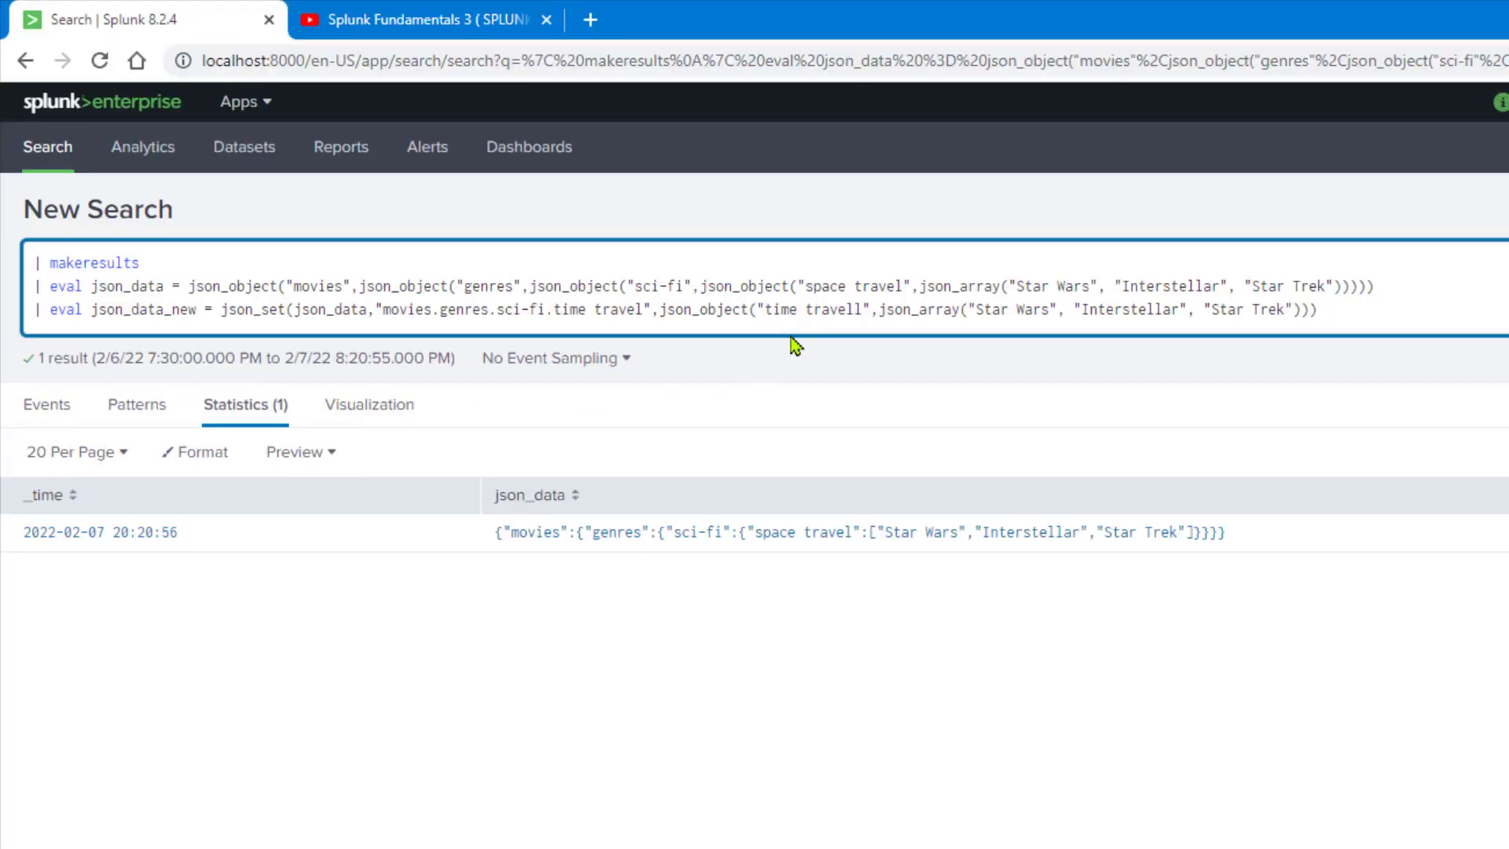
{"action": "key", "text": "Delete"}
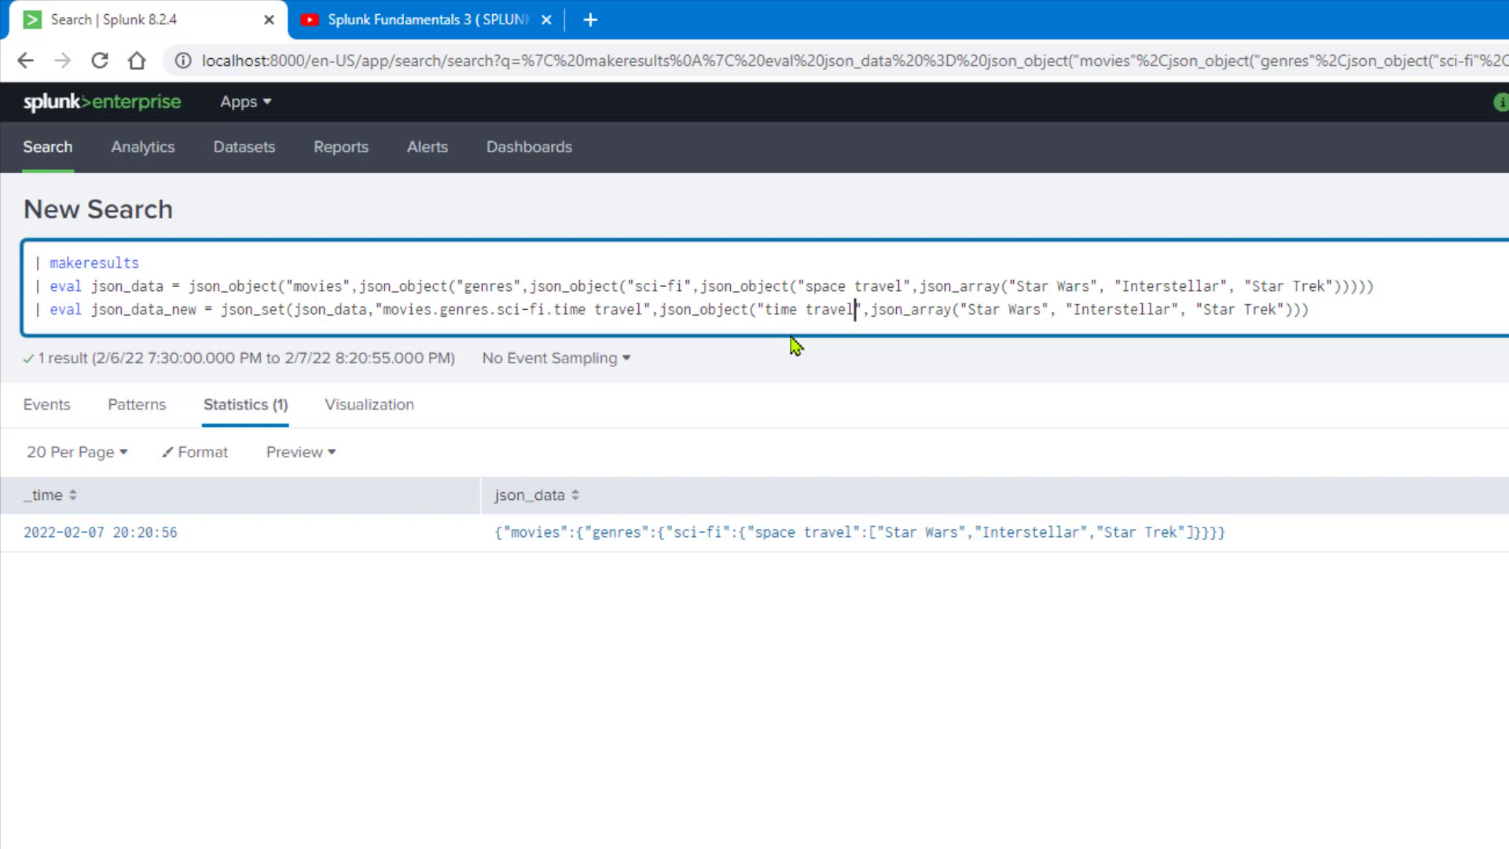
Replace the movies in the third line's json_array with "Looper", "Twelve Monkeys", "Doctor Who" copied from data.txt.
{"action": "key", "text": "alt+Tab"}
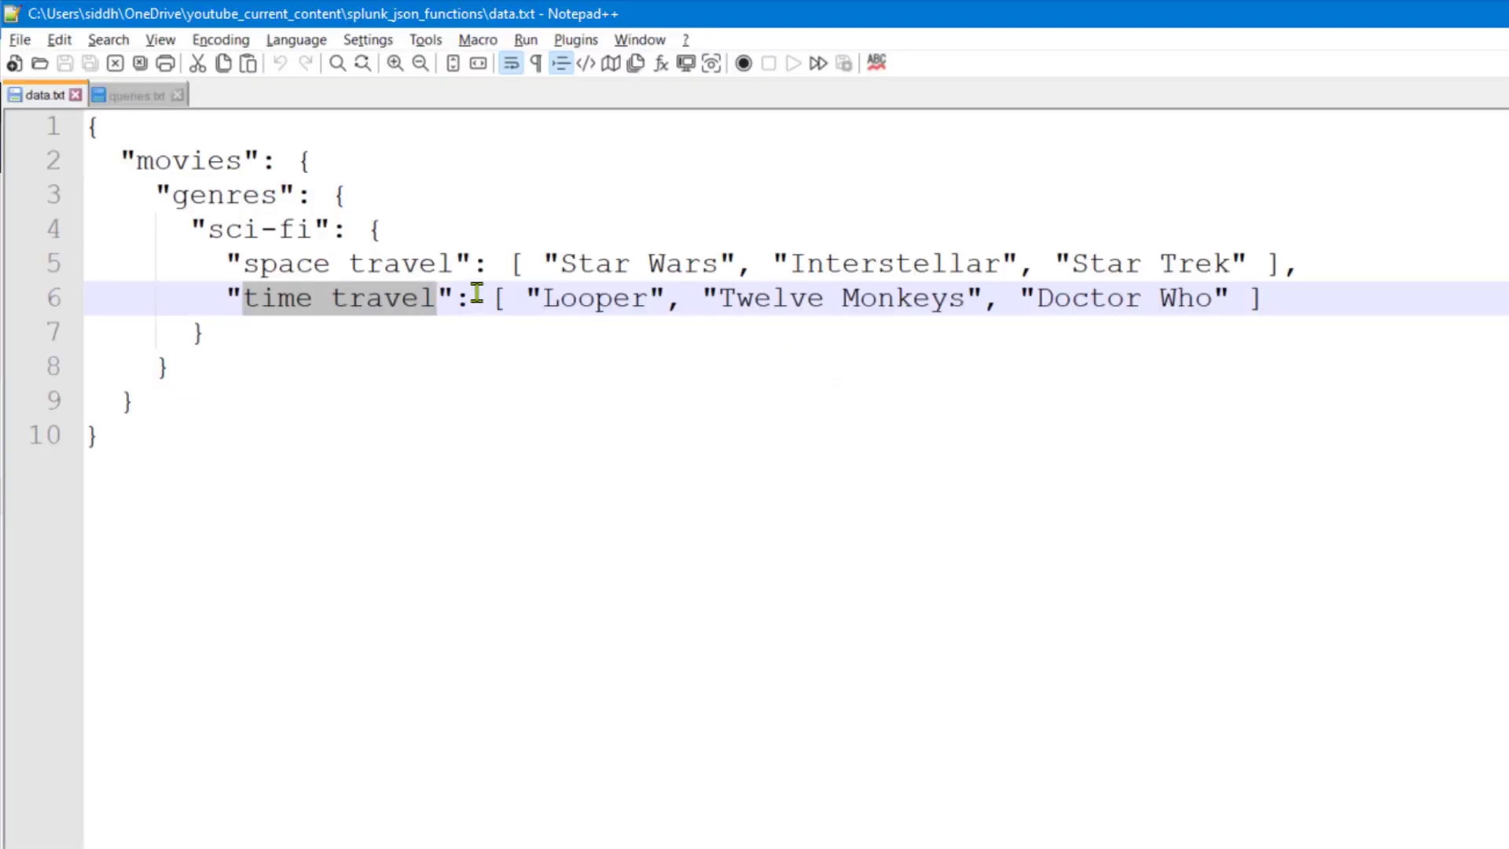
{"action": "left_click_drag", "start_coordinate": [525, 297], "coordinate": [1228, 296]}
{"action": "key", "text": "ctrl+c"}
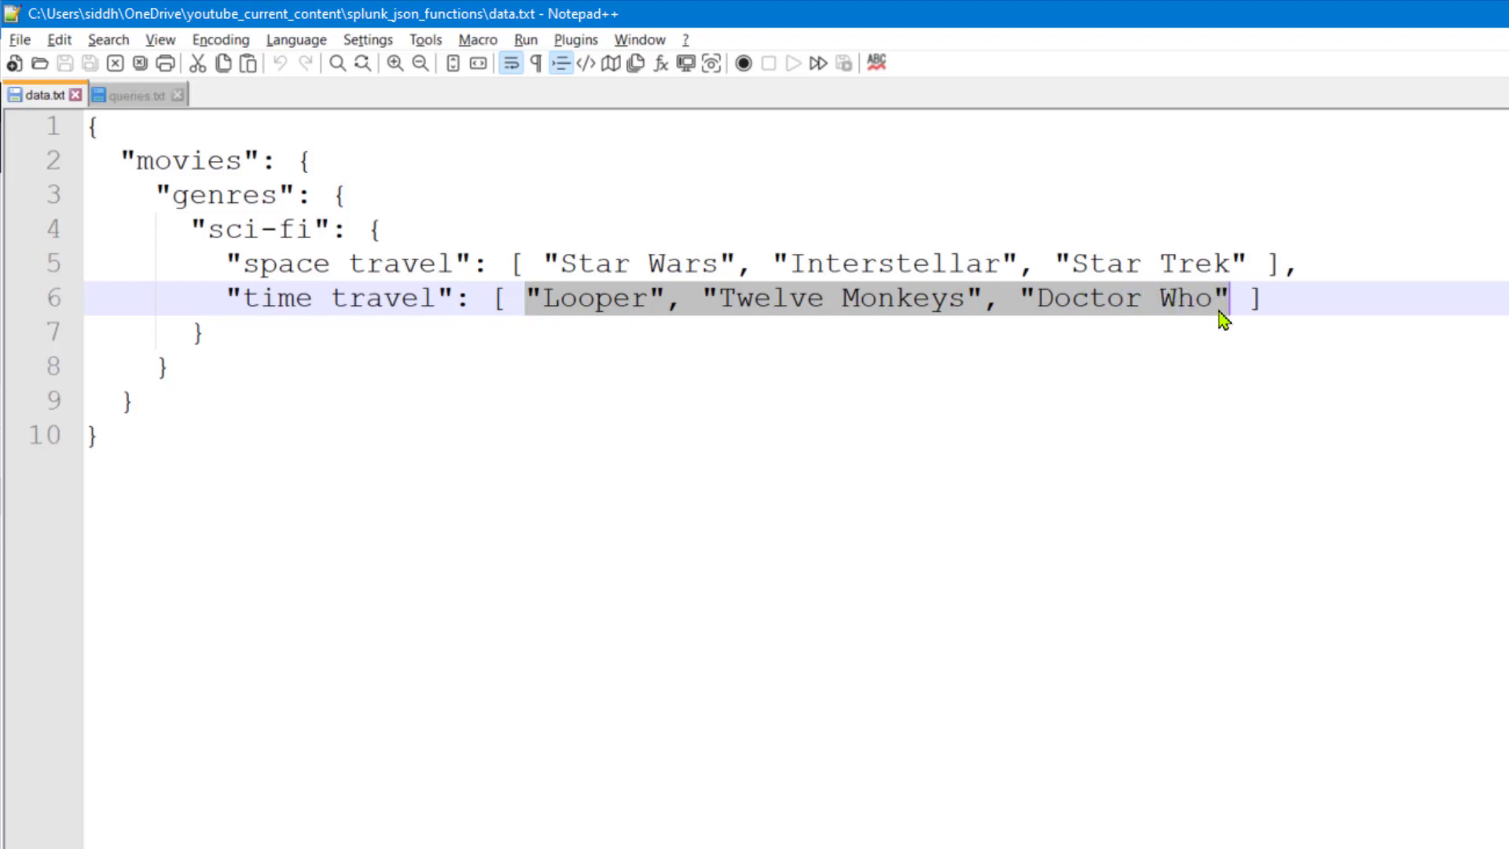
{"action": "key", "text": "alt+Tab"}
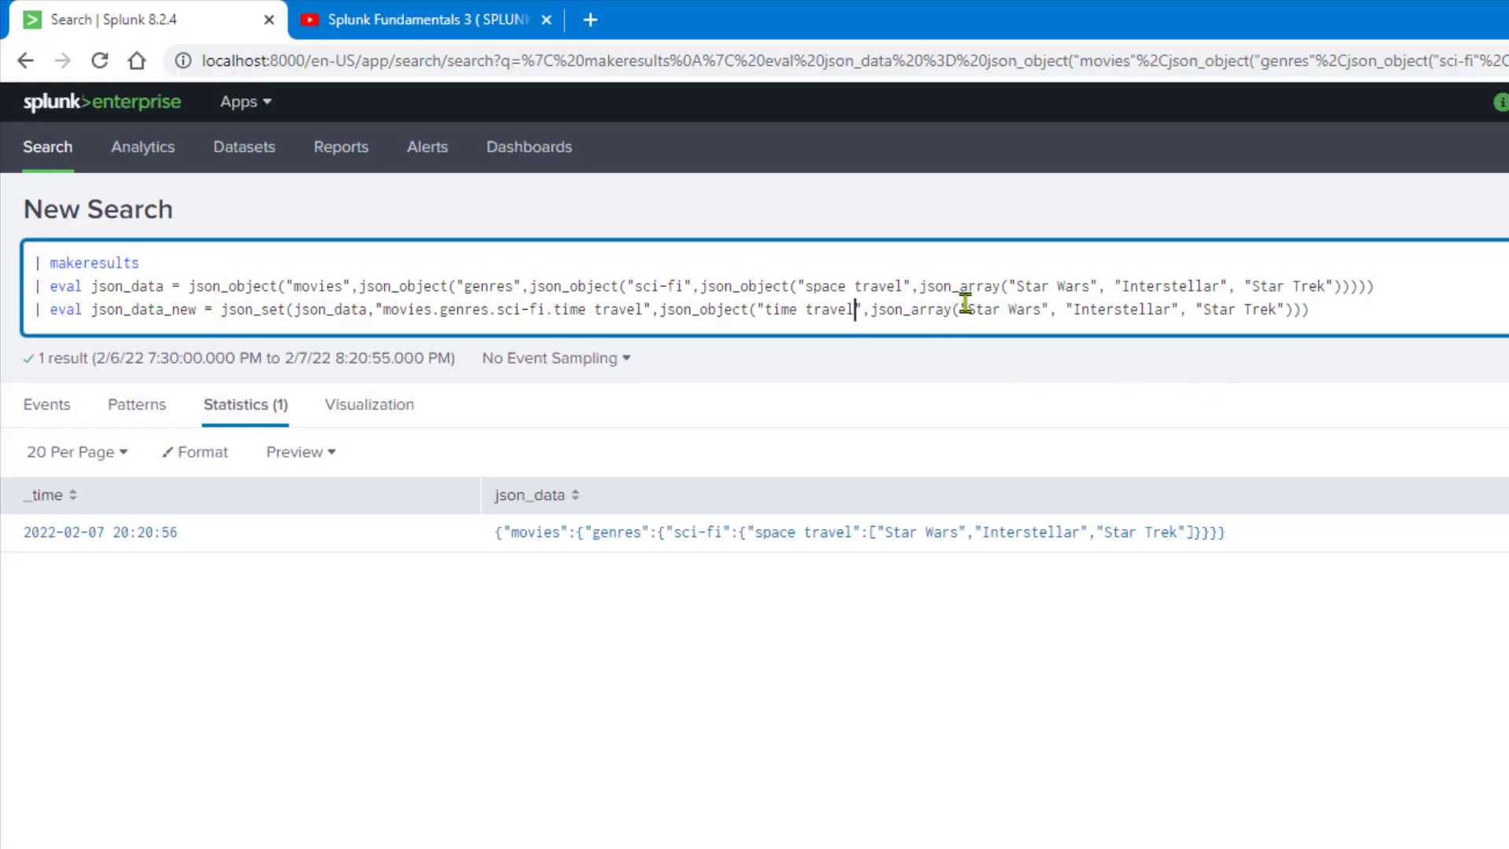
{"action": "left_click_drag", "start_coordinate": [961, 309], "coordinate": [1287, 310]}
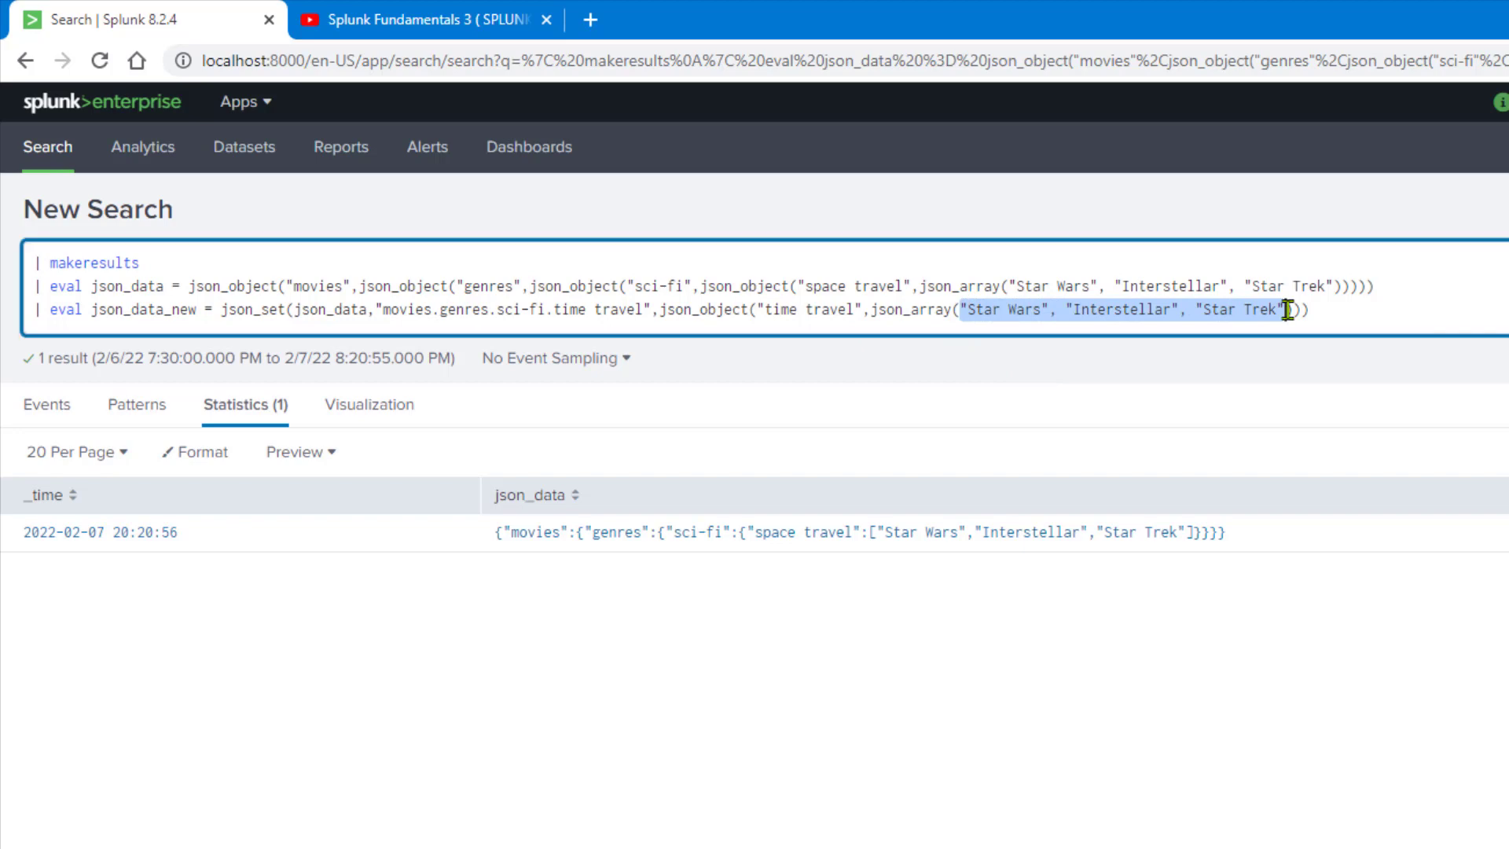
{"action": "key", "text": "ctrl+v"}
Run the search and examine the contents under sci-fi in the json_data_new result.
{"action": "left_click", "coordinate": [1425, 321]}
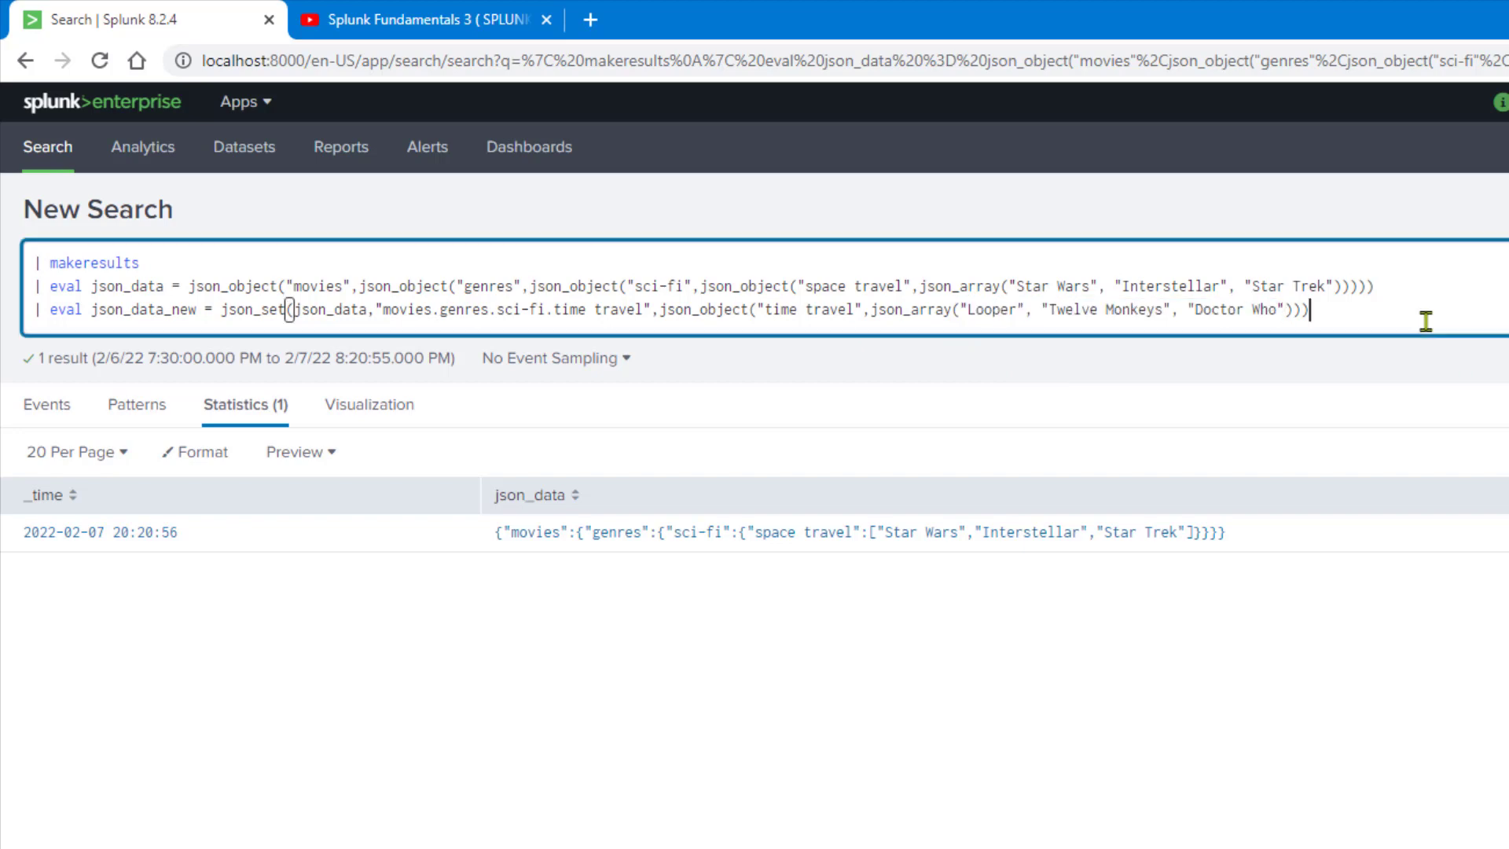
{"action": "key", "text": "Return"}
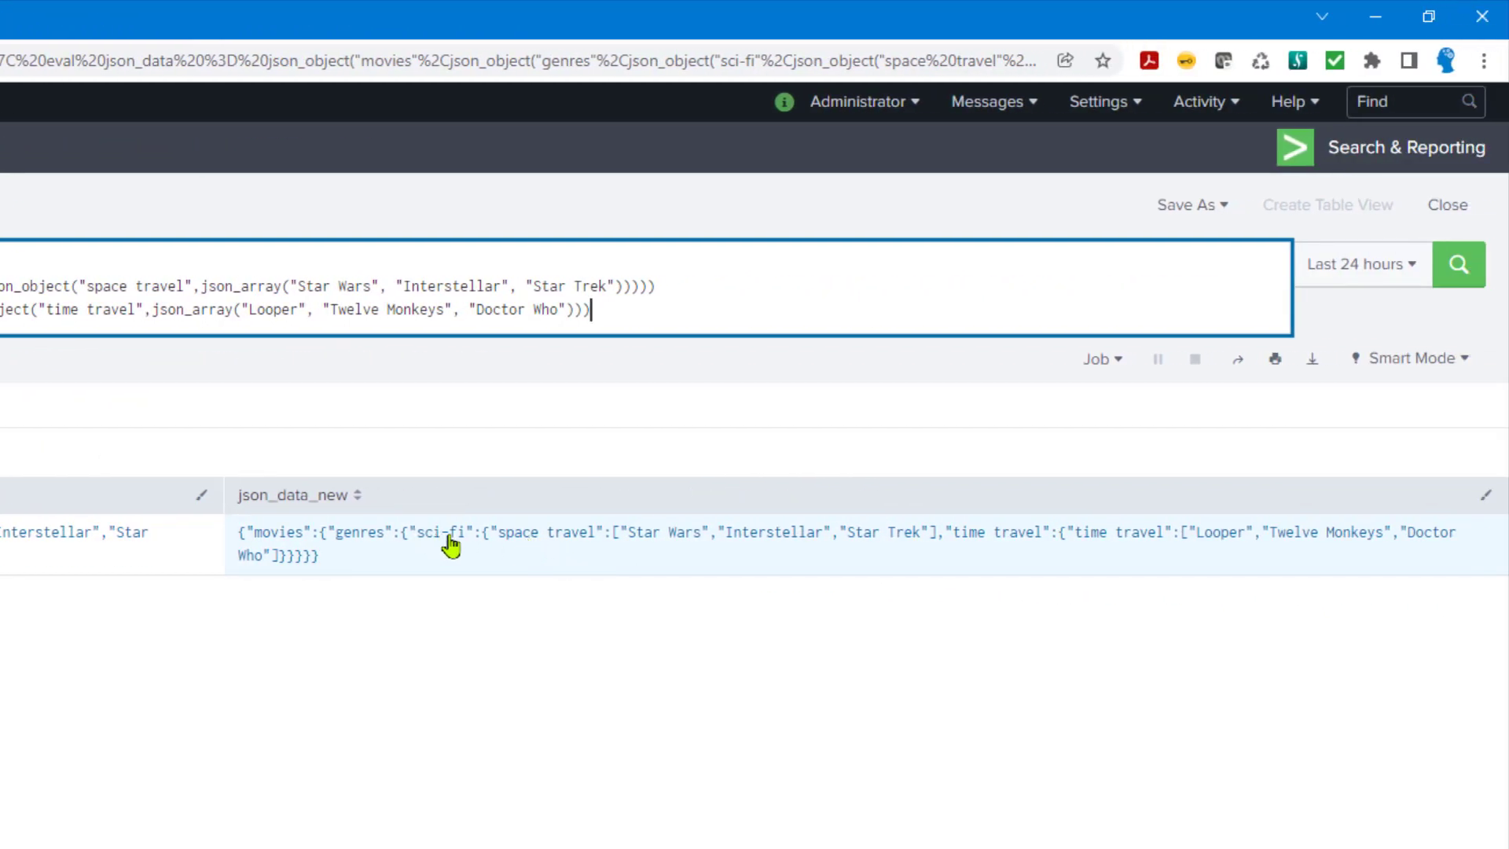
{"action": "left_click_drag", "start_coordinate": [483, 542], "coordinate": [938, 542]}
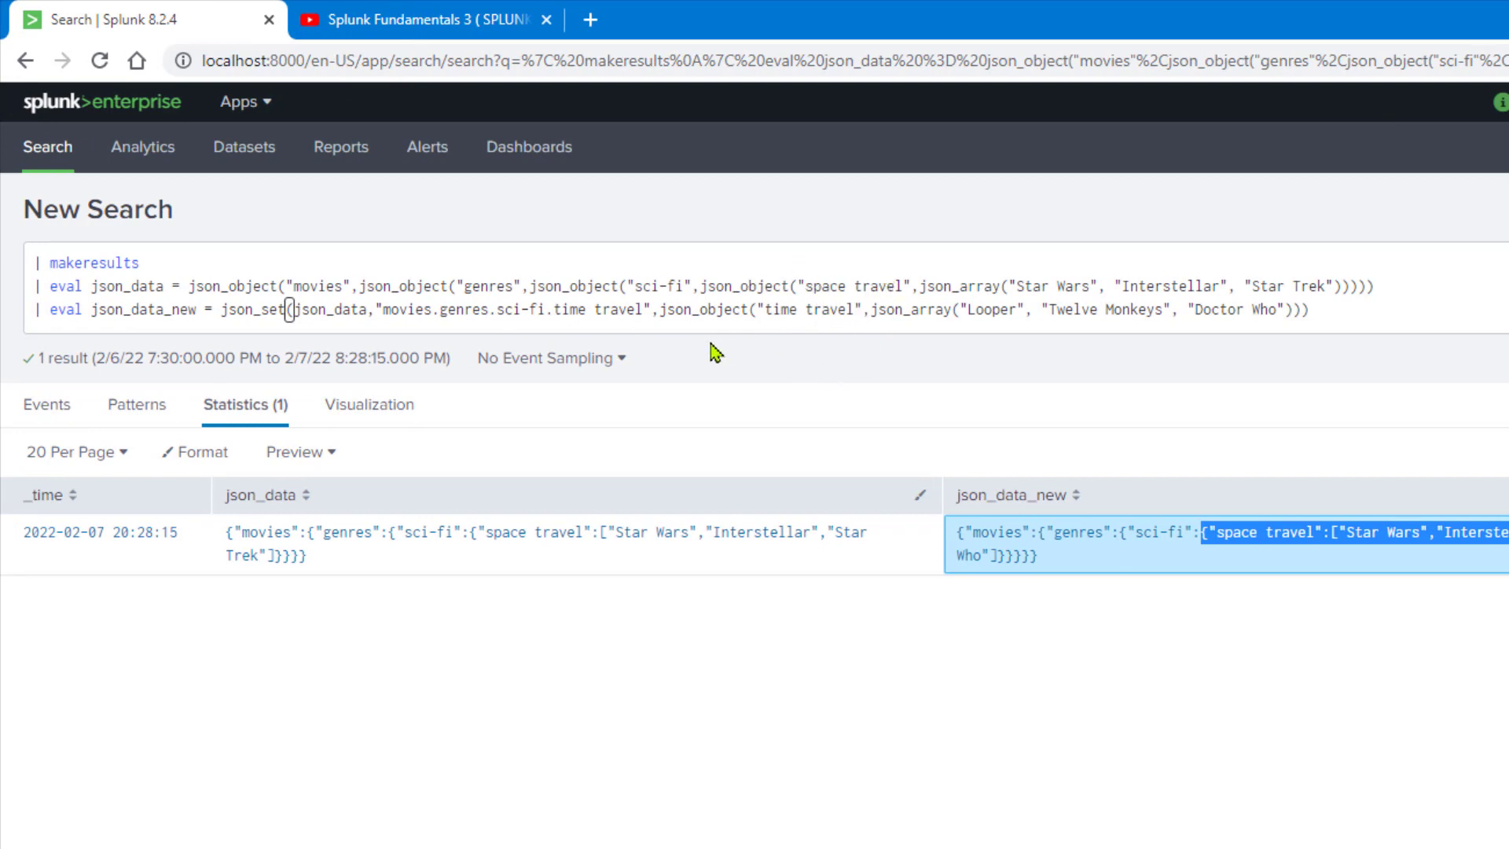
Remove the json_object("time travel") wrapper and its closing parenthesis so json_set takes the json_array directly, and run the search.
{"action": "double_click", "coordinate": [742, 285]}
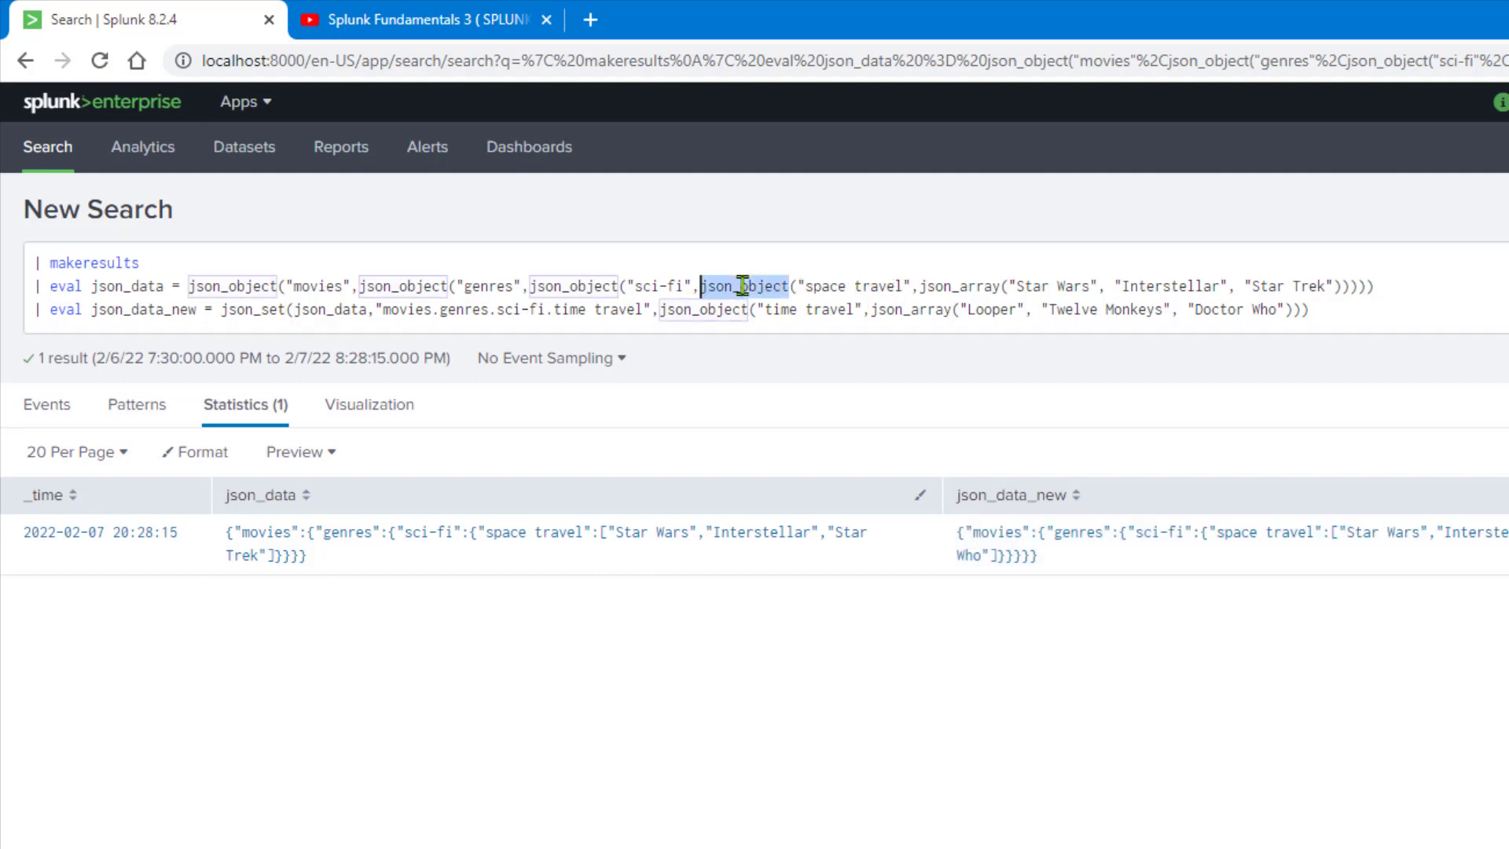
{"action": "left_click", "coordinate": [709, 310]}
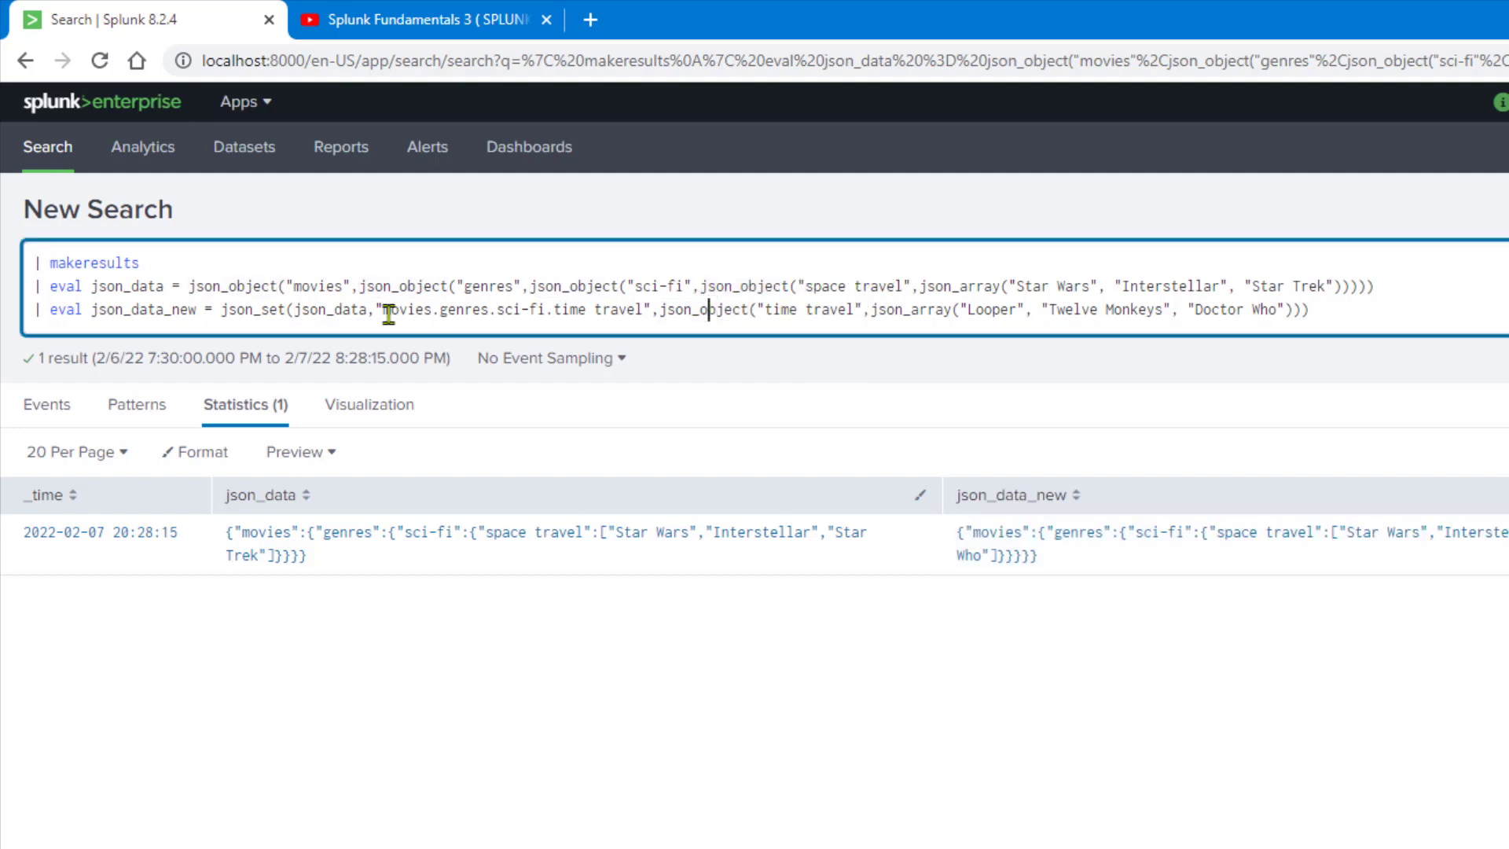
{"action": "double_click", "coordinate": [257, 310]}
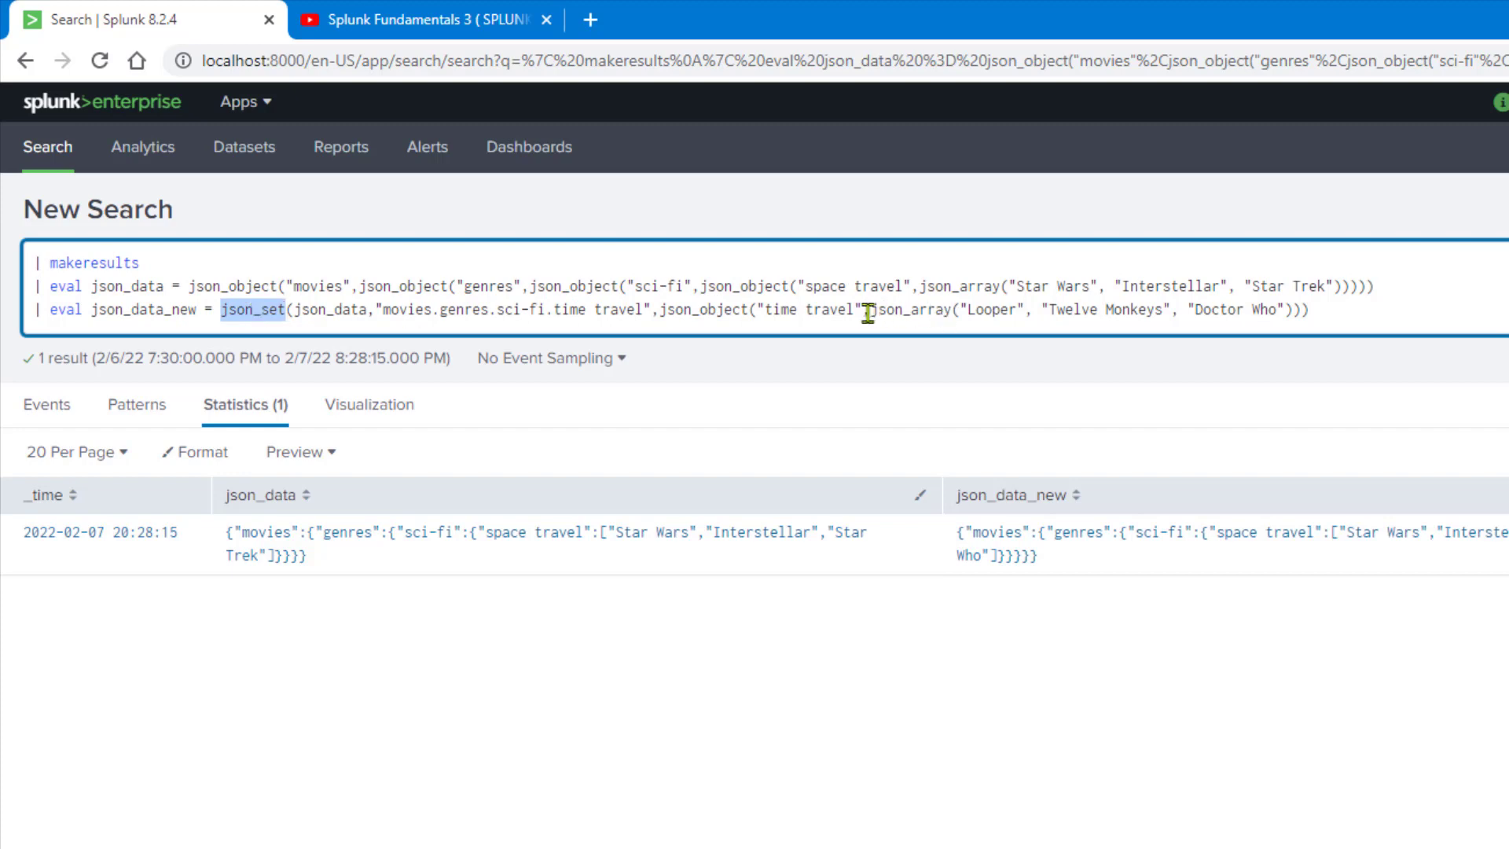
{"action": "left_click_drag", "start_coordinate": [868, 311], "coordinate": [1296, 312]}
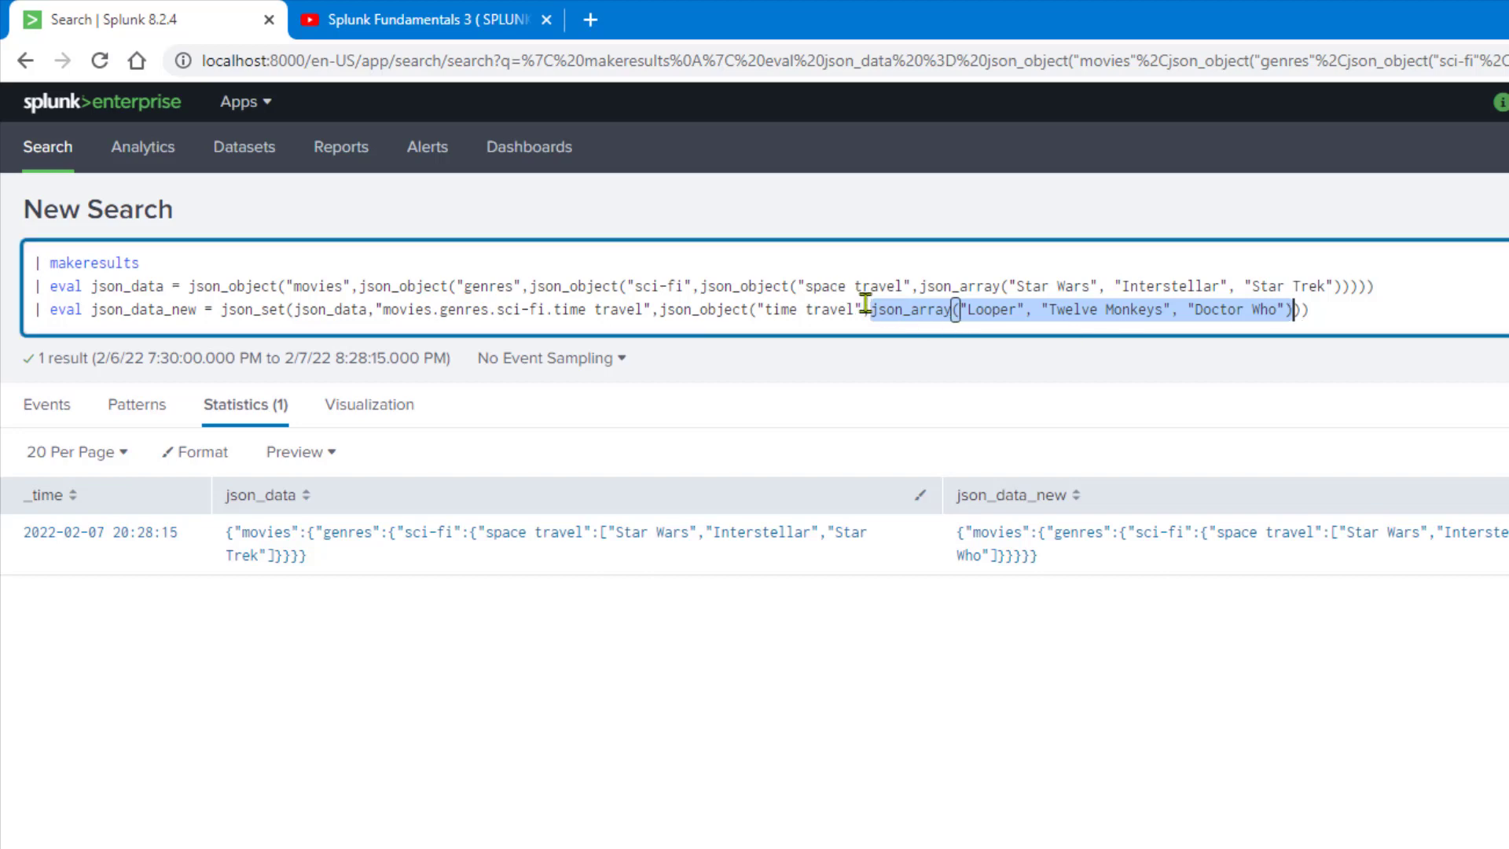
{"action": "double_click", "coordinate": [608, 312]}
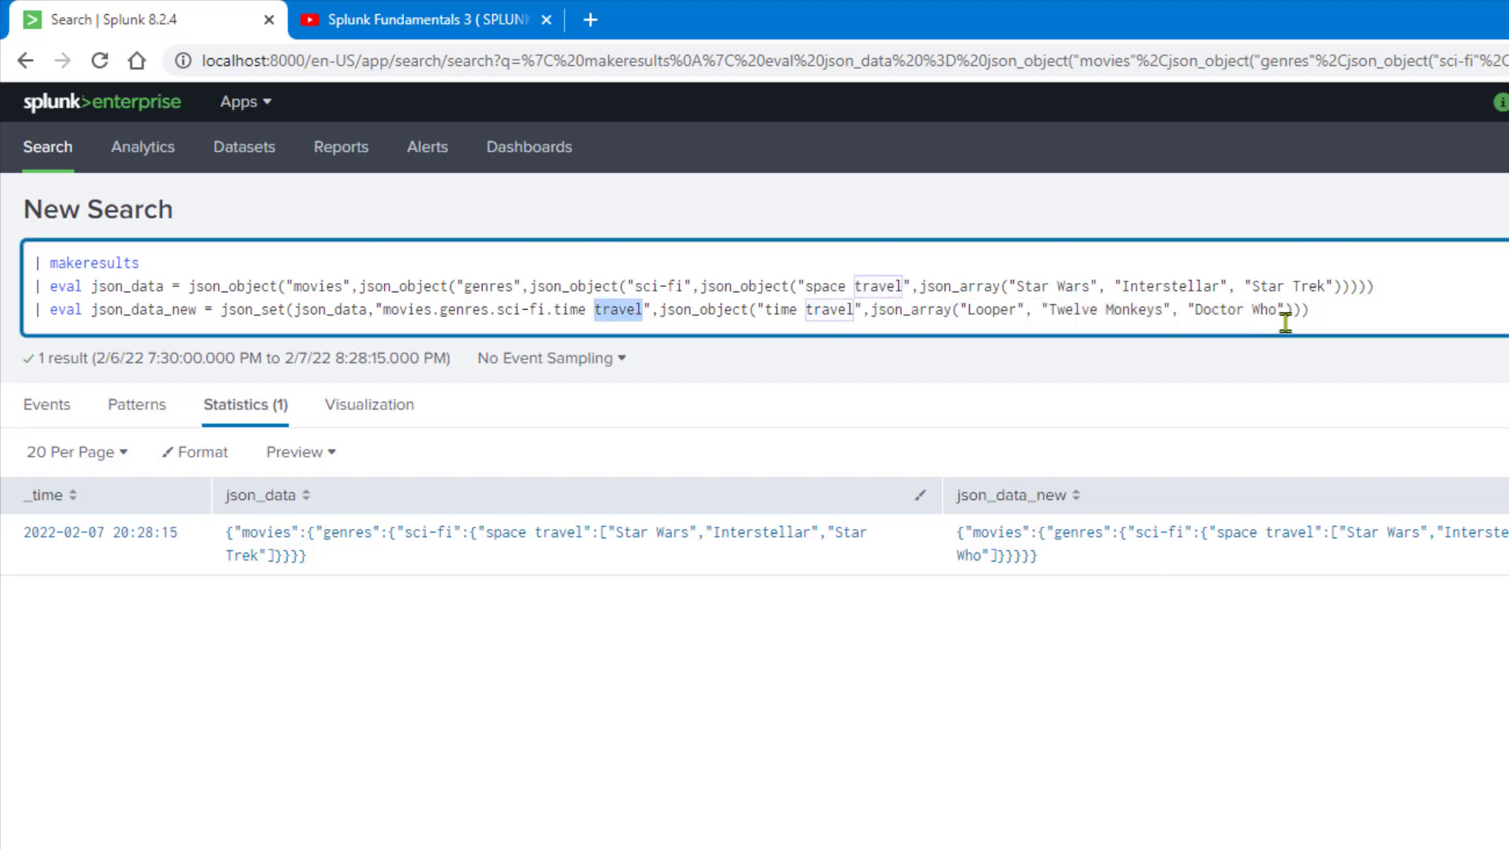
{"action": "left_click", "coordinate": [757, 309]}
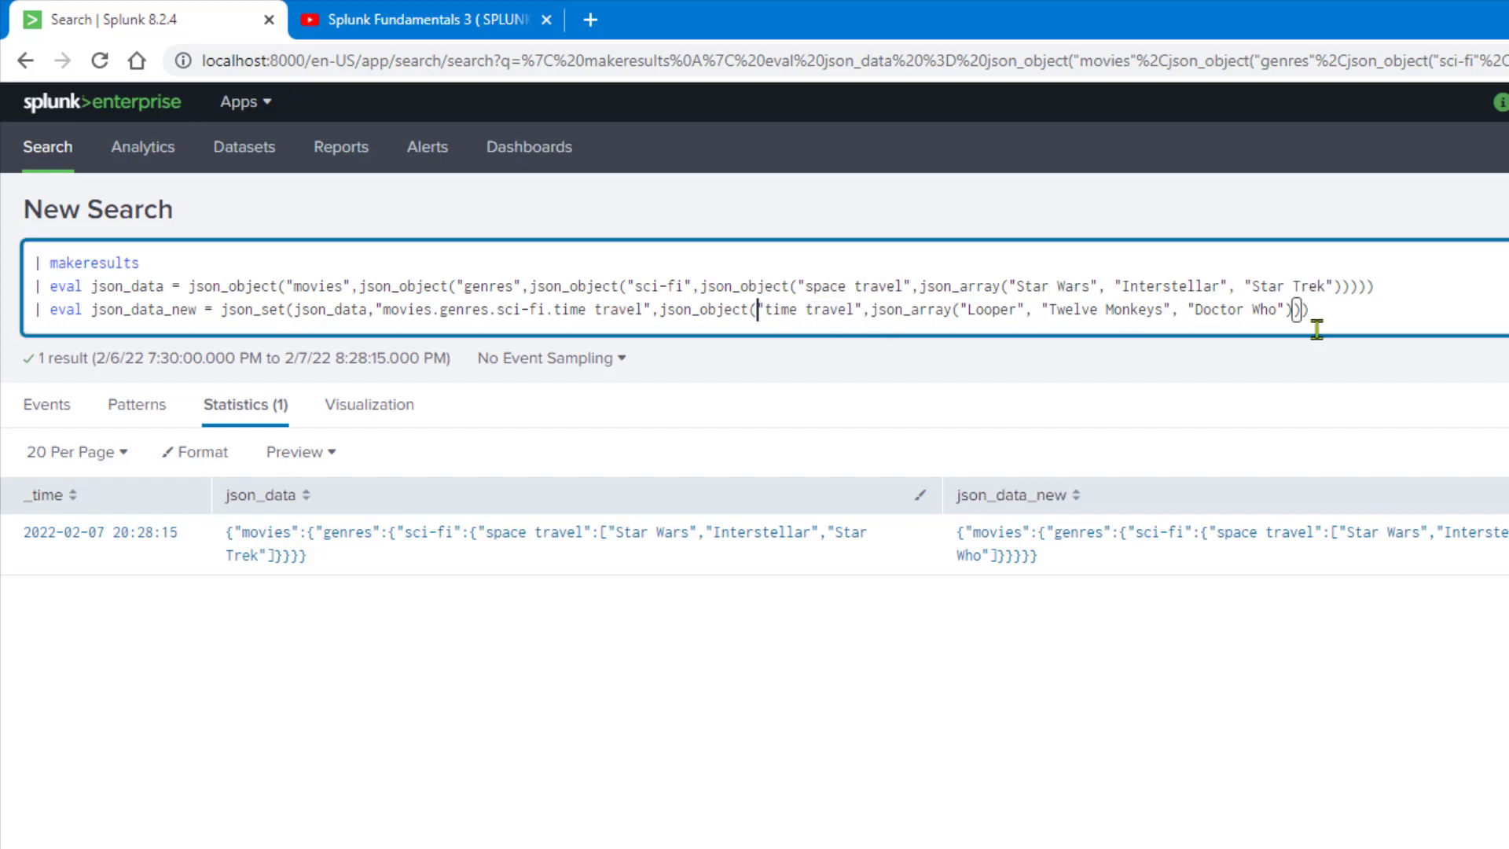
{"action": "key", "text": "ctrl+Right"}
{"action": "key", "text": "ctrl+Right"}
{"action": "key", "text": "ctrl+Right"}
{"action": "key", "text": "ctrl+Right"}
{"action": "left_click_drag", "start_coordinate": [865, 309], "coordinate": [795, 306]}
{"action": "left_click", "coordinate": [795, 309]}
{"action": "left_click_drag", "start_coordinate": [660, 309], "coordinate": [868, 310]}
{"action": "key", "text": "BackSpace"}
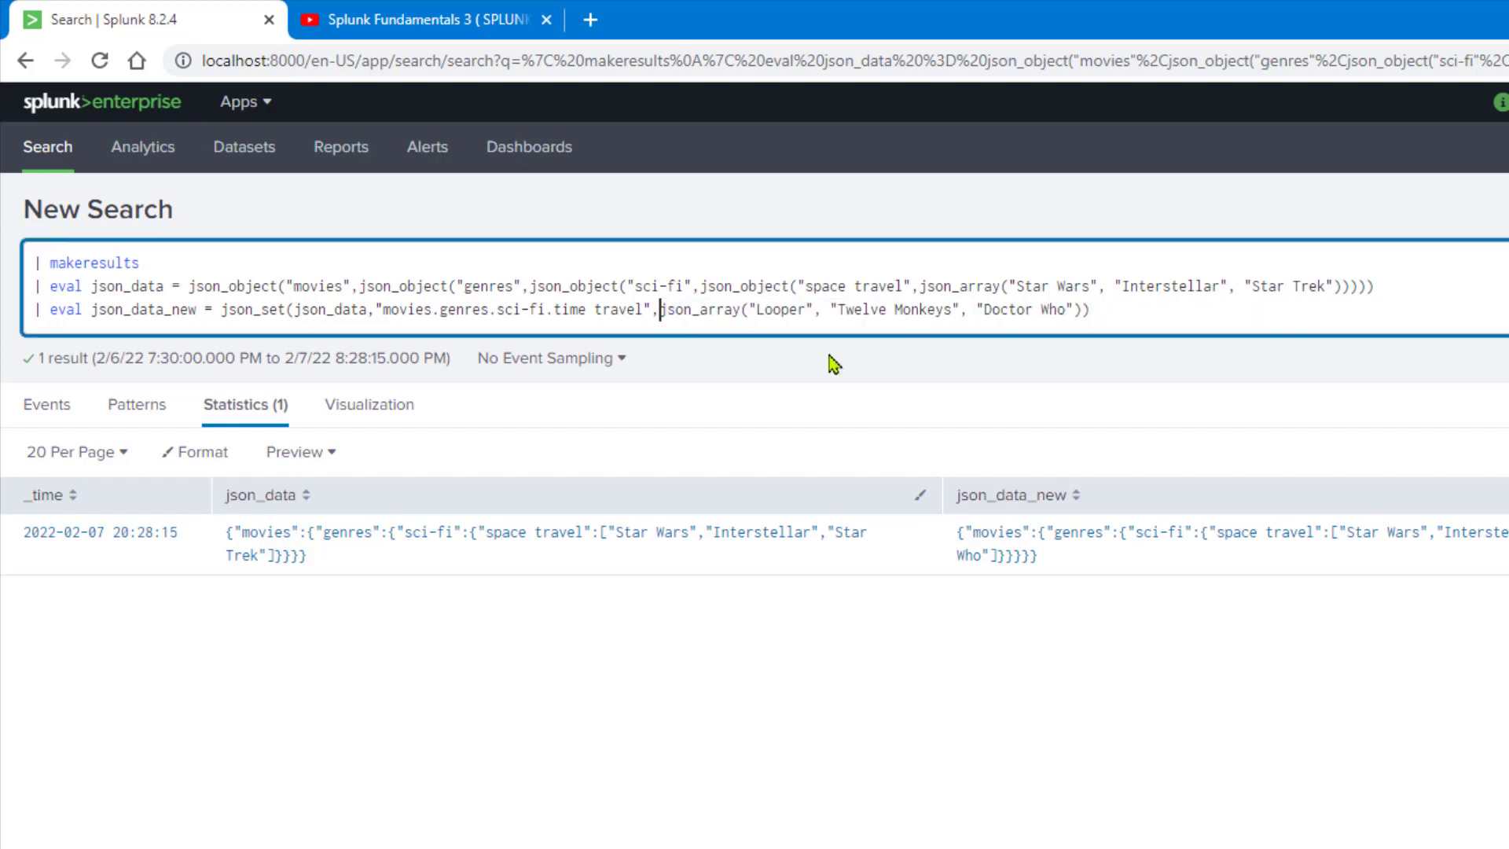
{"action": "key", "text": "Return"}
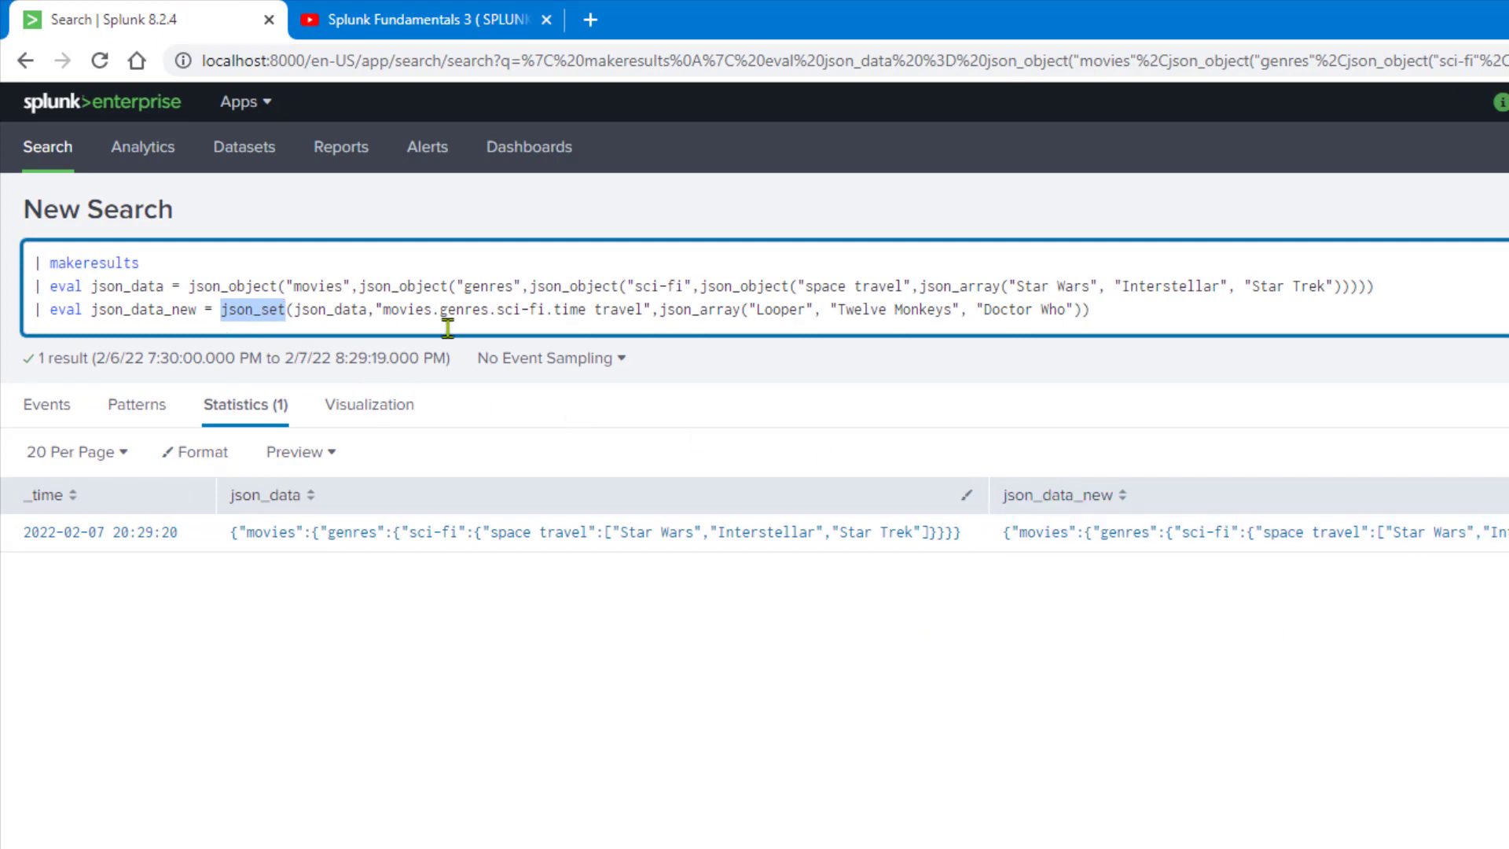
Change the json_set line's target field from json_data_new to json_data and run the search.
{"action": "double_click", "coordinate": [574, 309]}
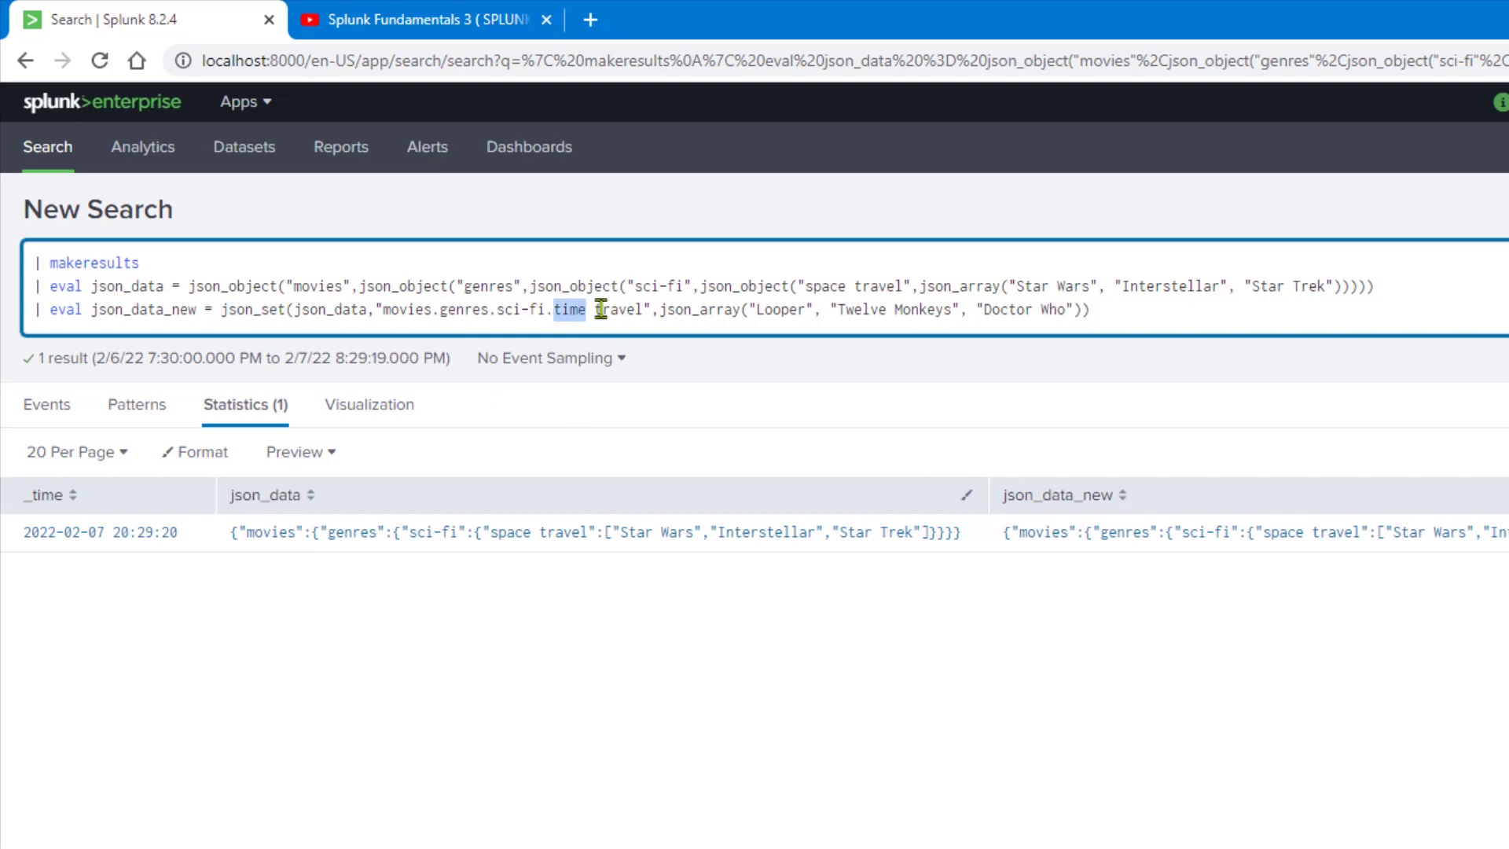
{"action": "left_click", "coordinate": [624, 308]}
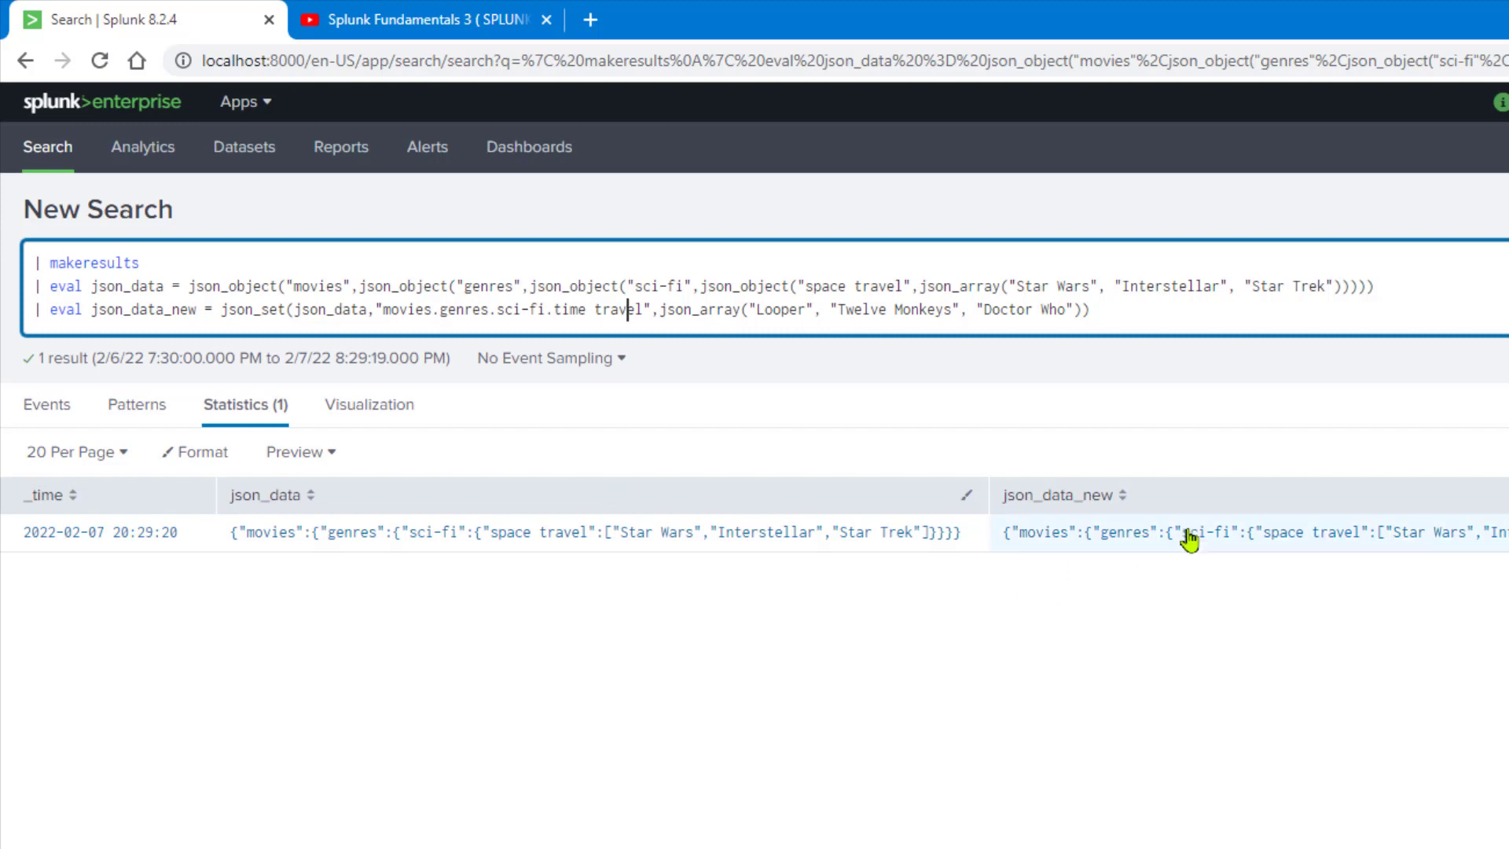
{"action": "left_click", "coordinate": [198, 309]}
{"action": "key", "text": "BackSpace"}
{"action": "key", "text": "BackSpace"}
{"action": "key", "text": "BackSpace"}
{"action": "key", "text": "BackSpace"}
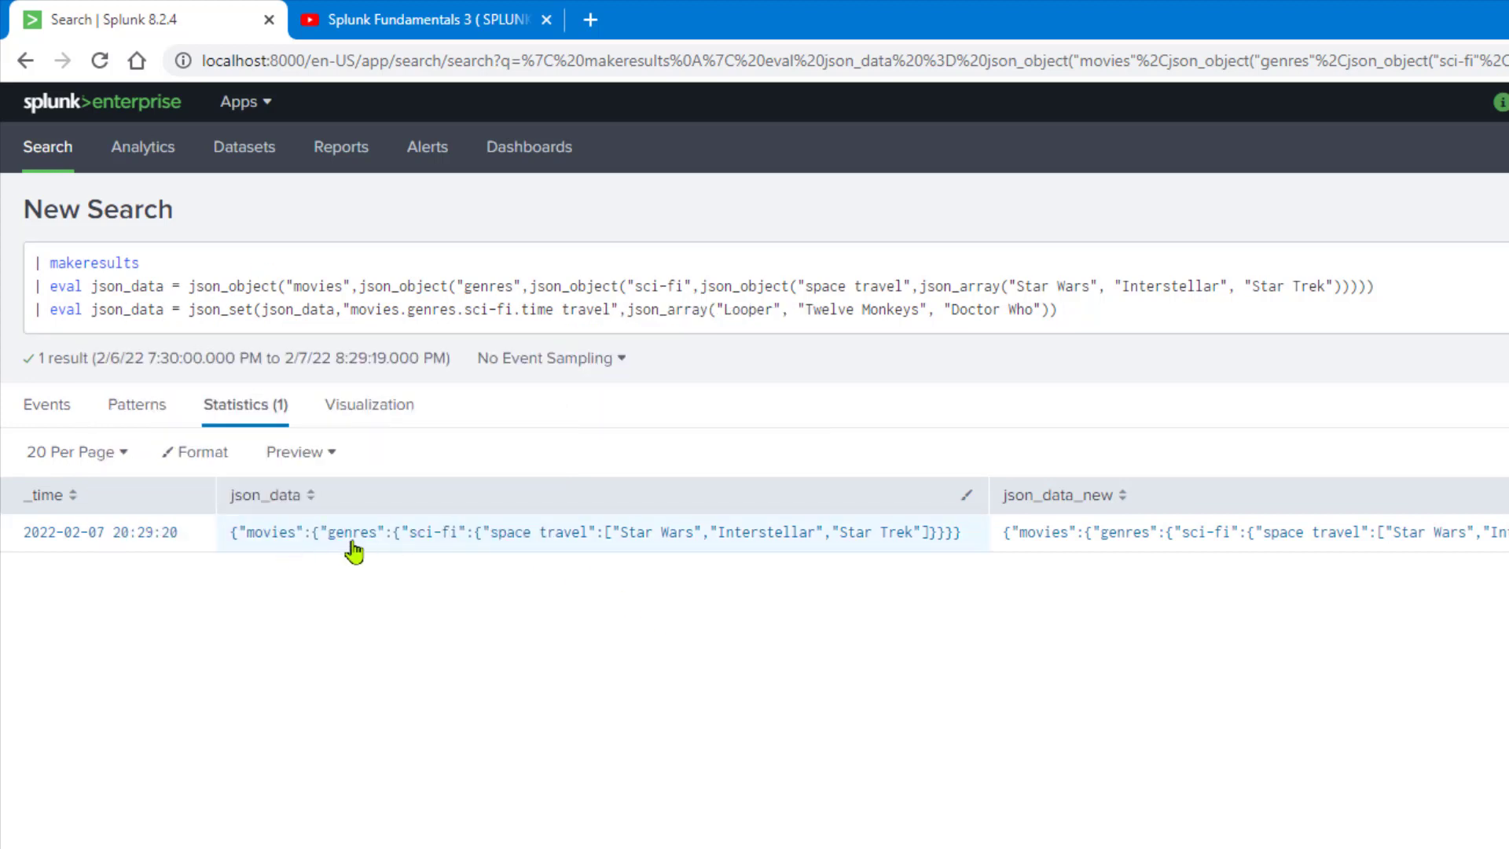
{"action": "left_click", "coordinate": [1093, 308]}
{"action": "key", "text": "Return"}
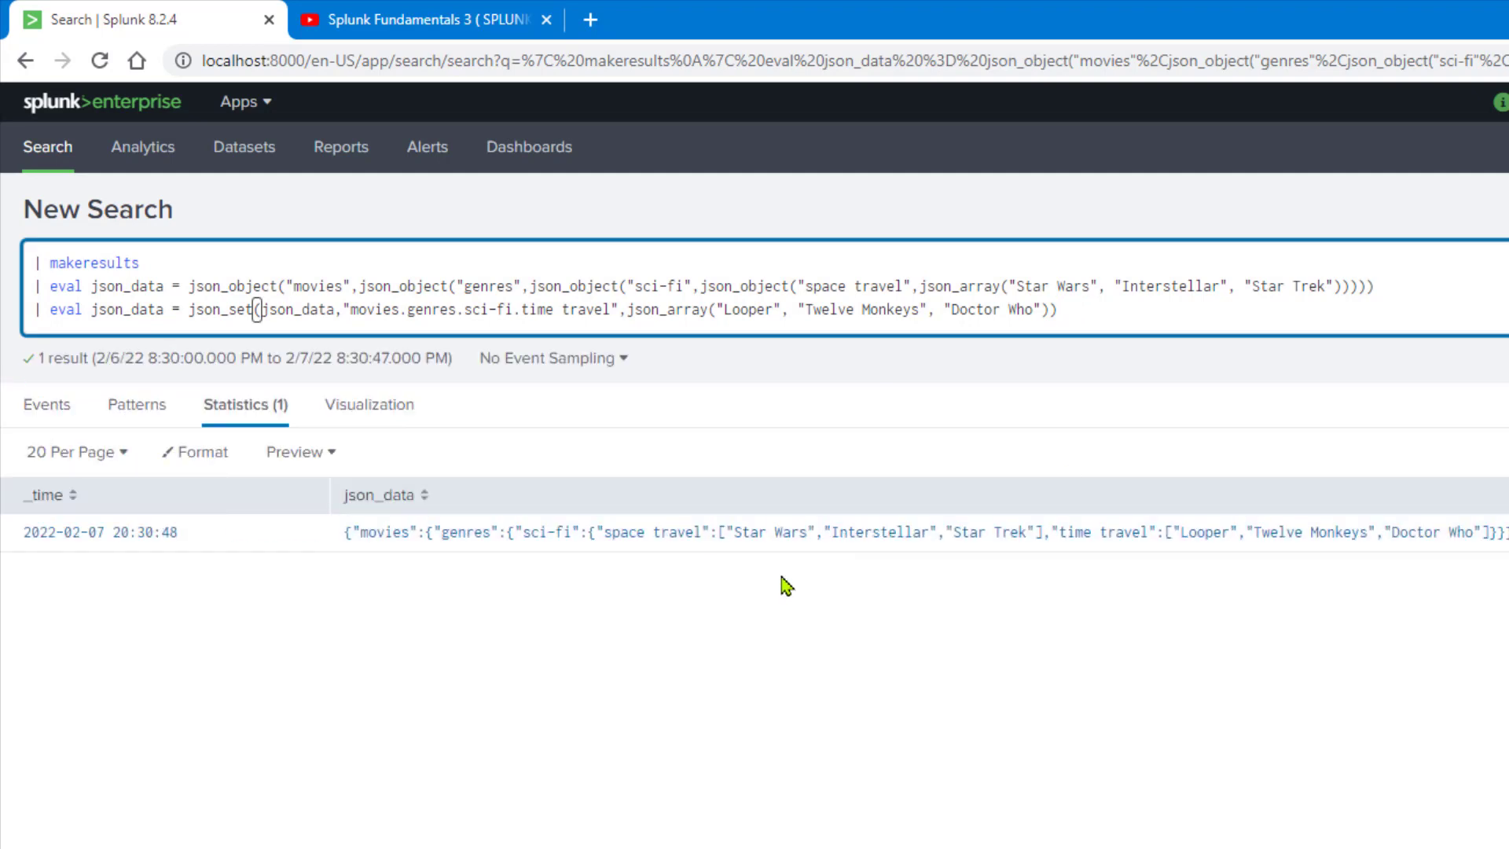
Add a fourth line to the search that starts with | eval json_data_new =.
{"action": "left_click", "coordinate": [157, 310]}
{"action": "double_click", "coordinate": [157, 310]}
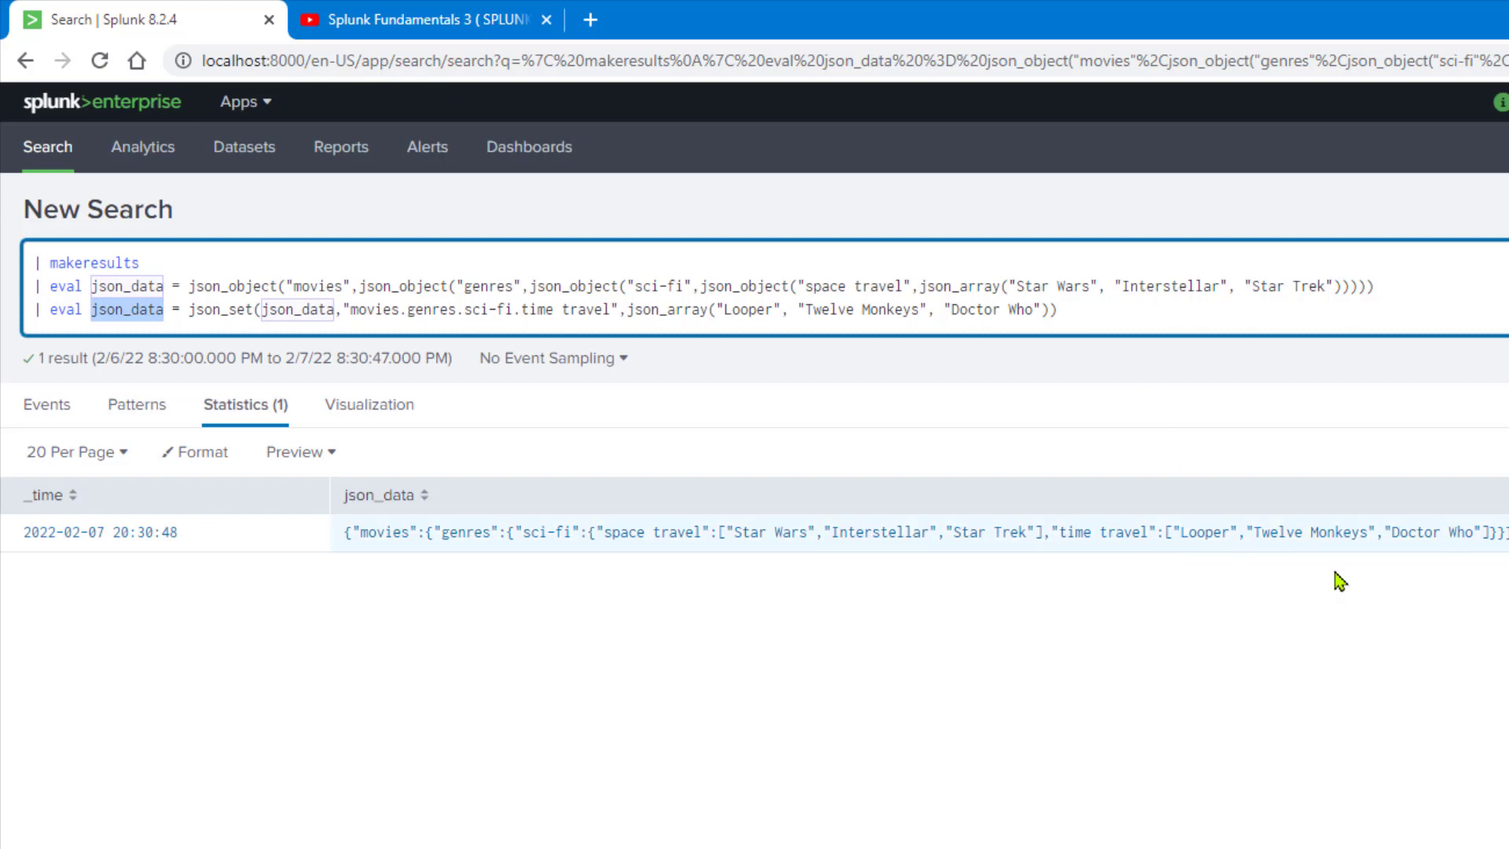
{"action": "left_click", "coordinate": [1104, 304]}
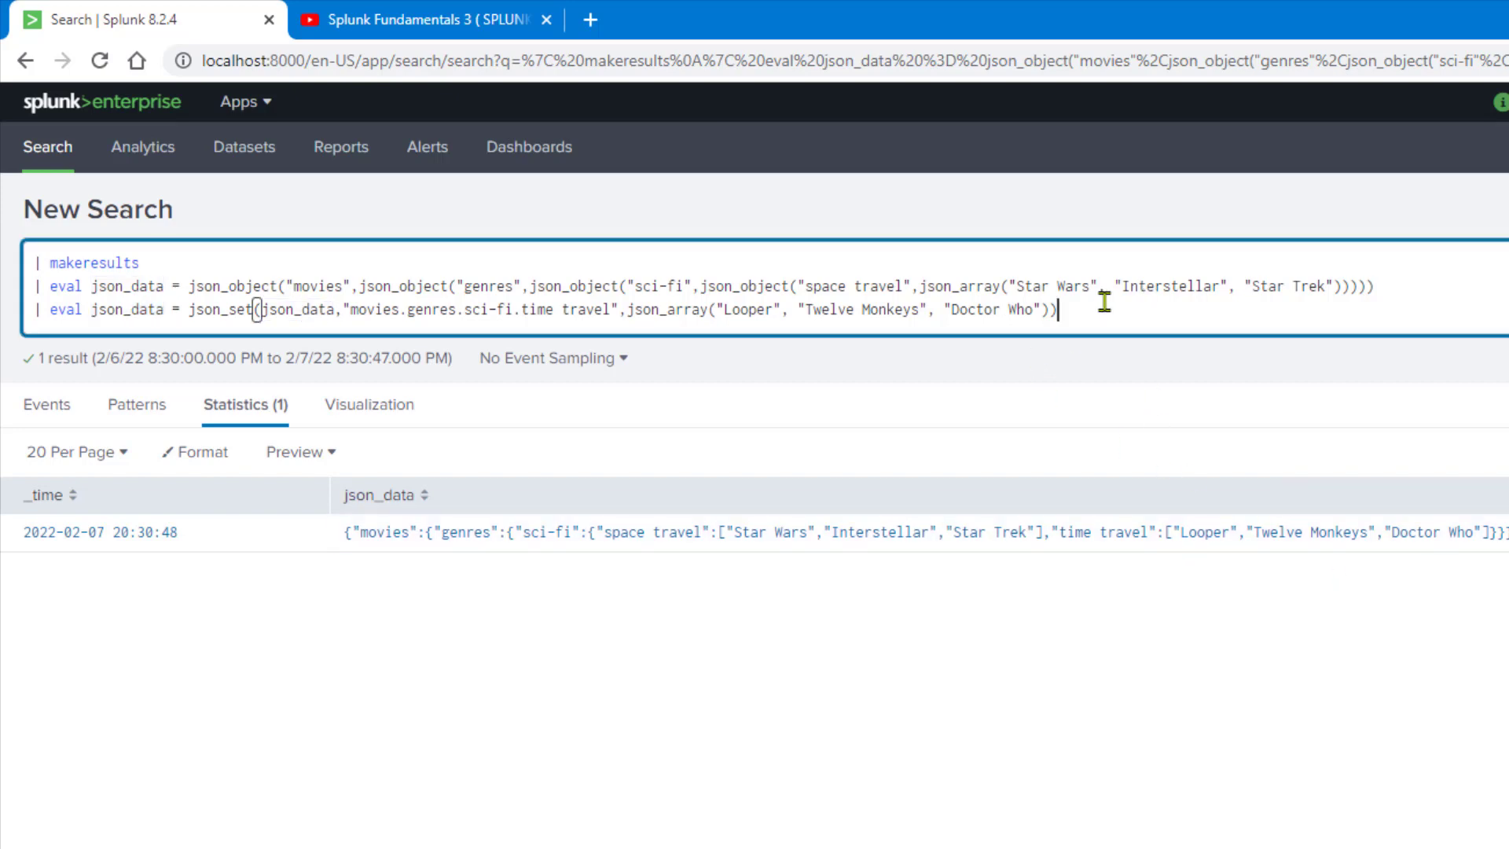
{"action": "key", "text": "shift+Return"}
{"action": "type", "text": "| "}
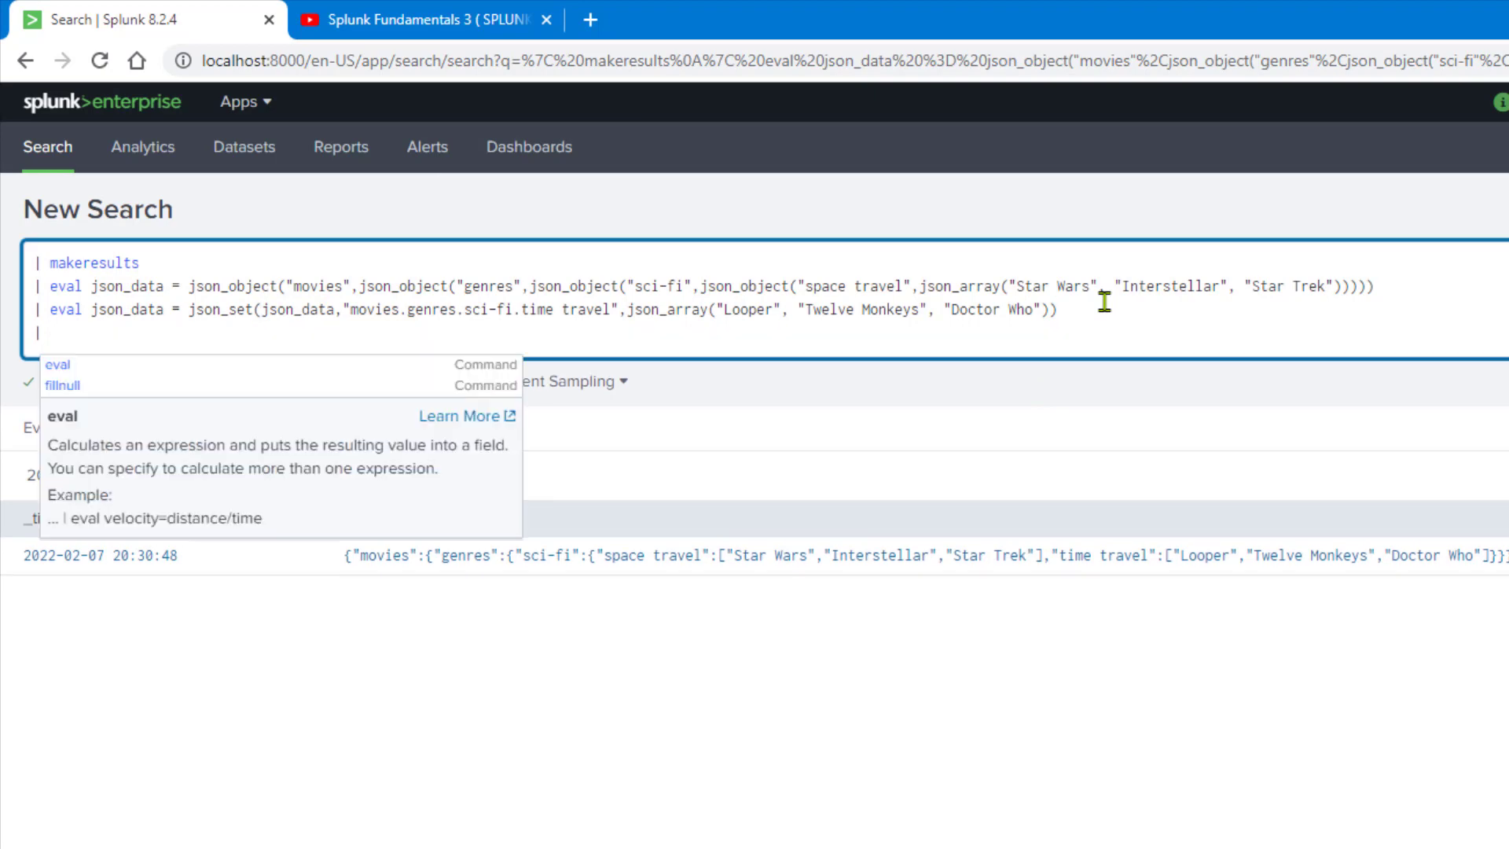
{"action": "type", "text": "eval"}
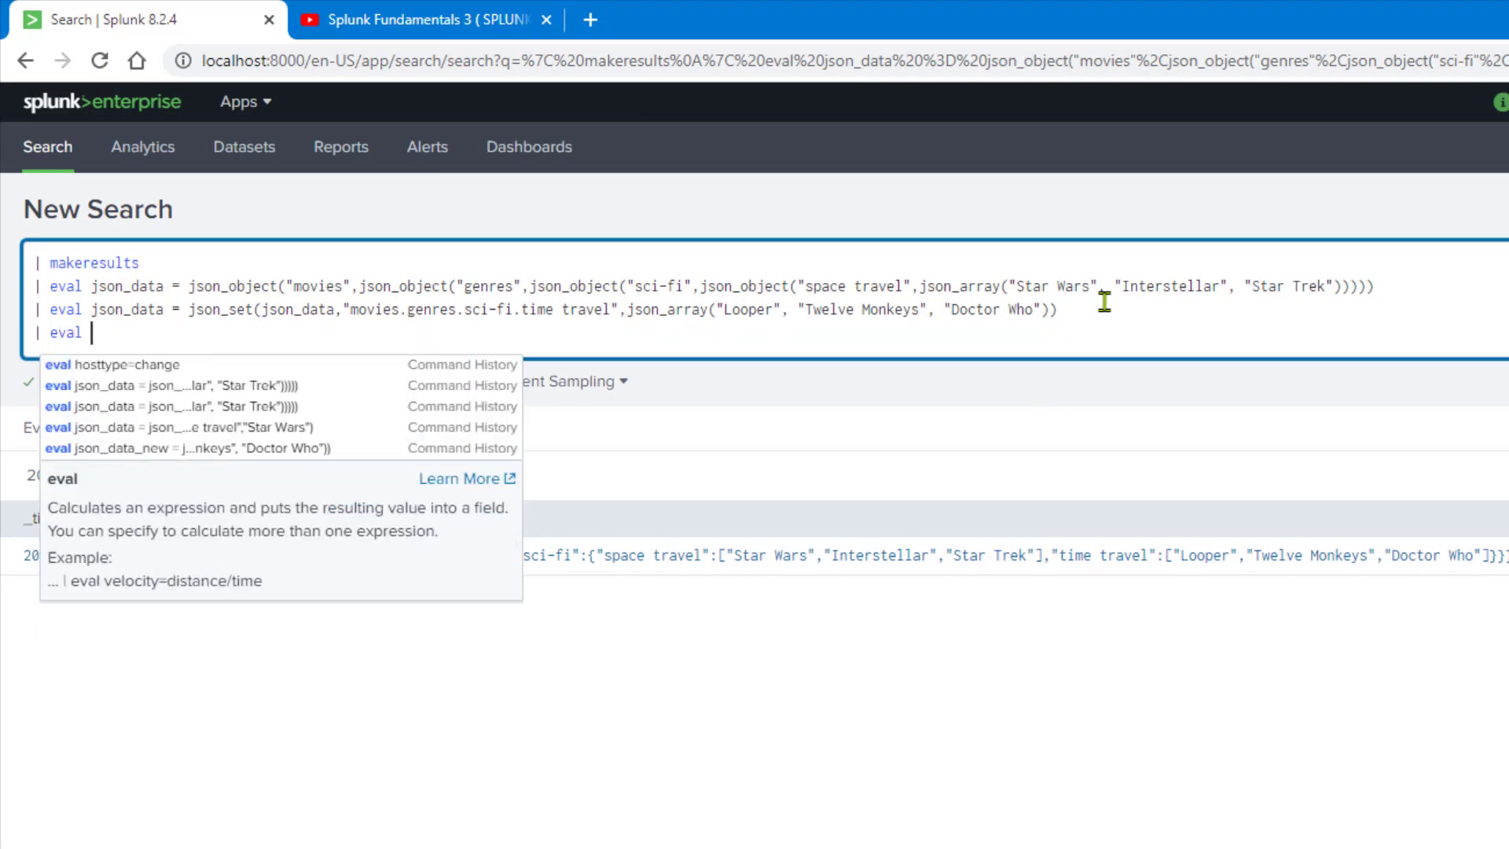
{"action": "double_click", "coordinate": [112, 318]}
{"action": "key", "text": "ctrl+c"}
{"action": "left_click", "coordinate": [124, 331]}
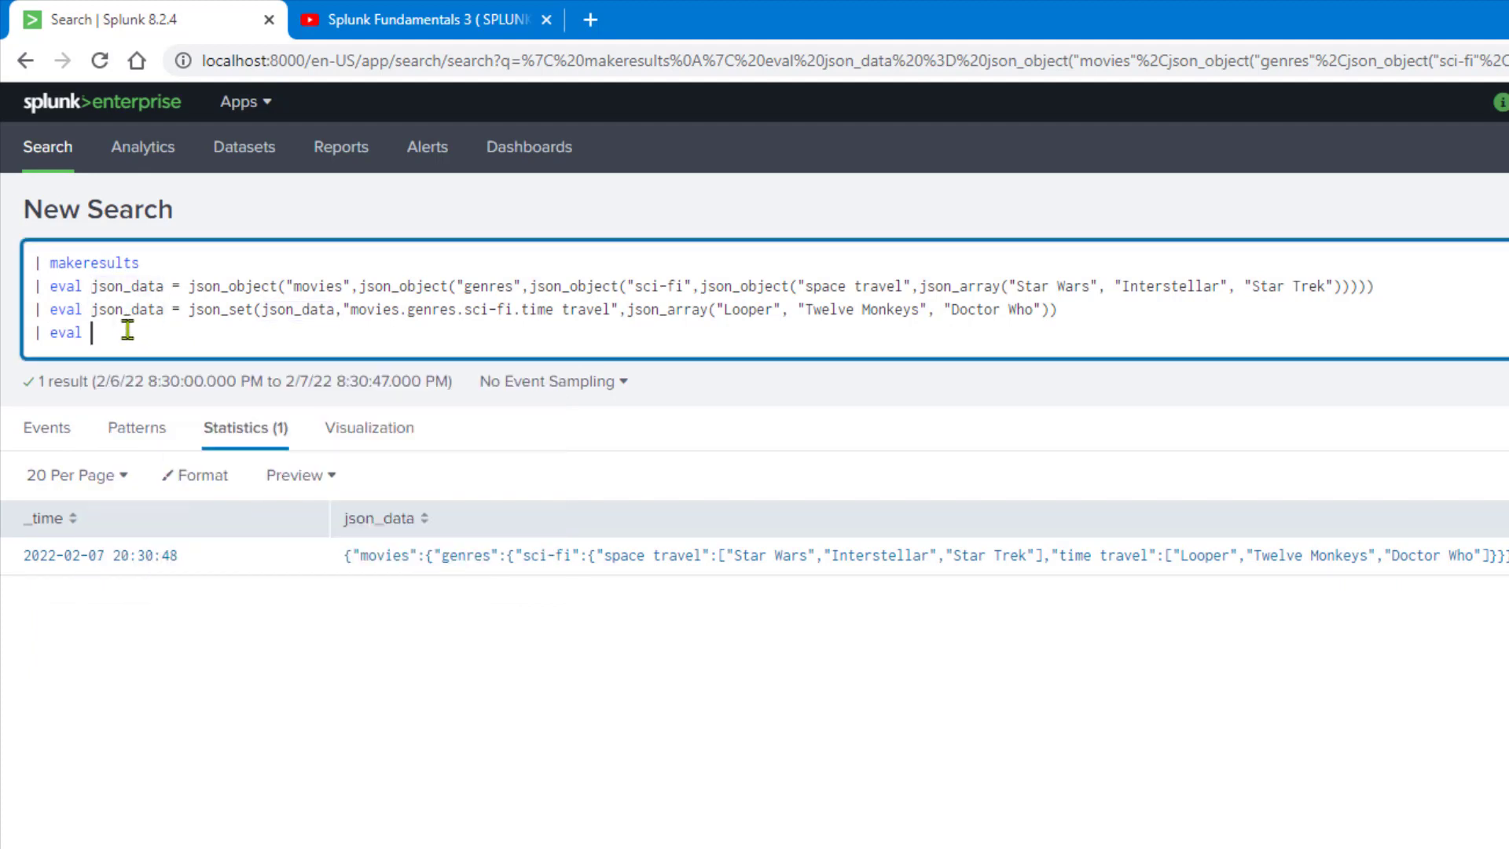
{"action": "key", "text": "ctrl+v"}
{"action": "type", "text": "_"}
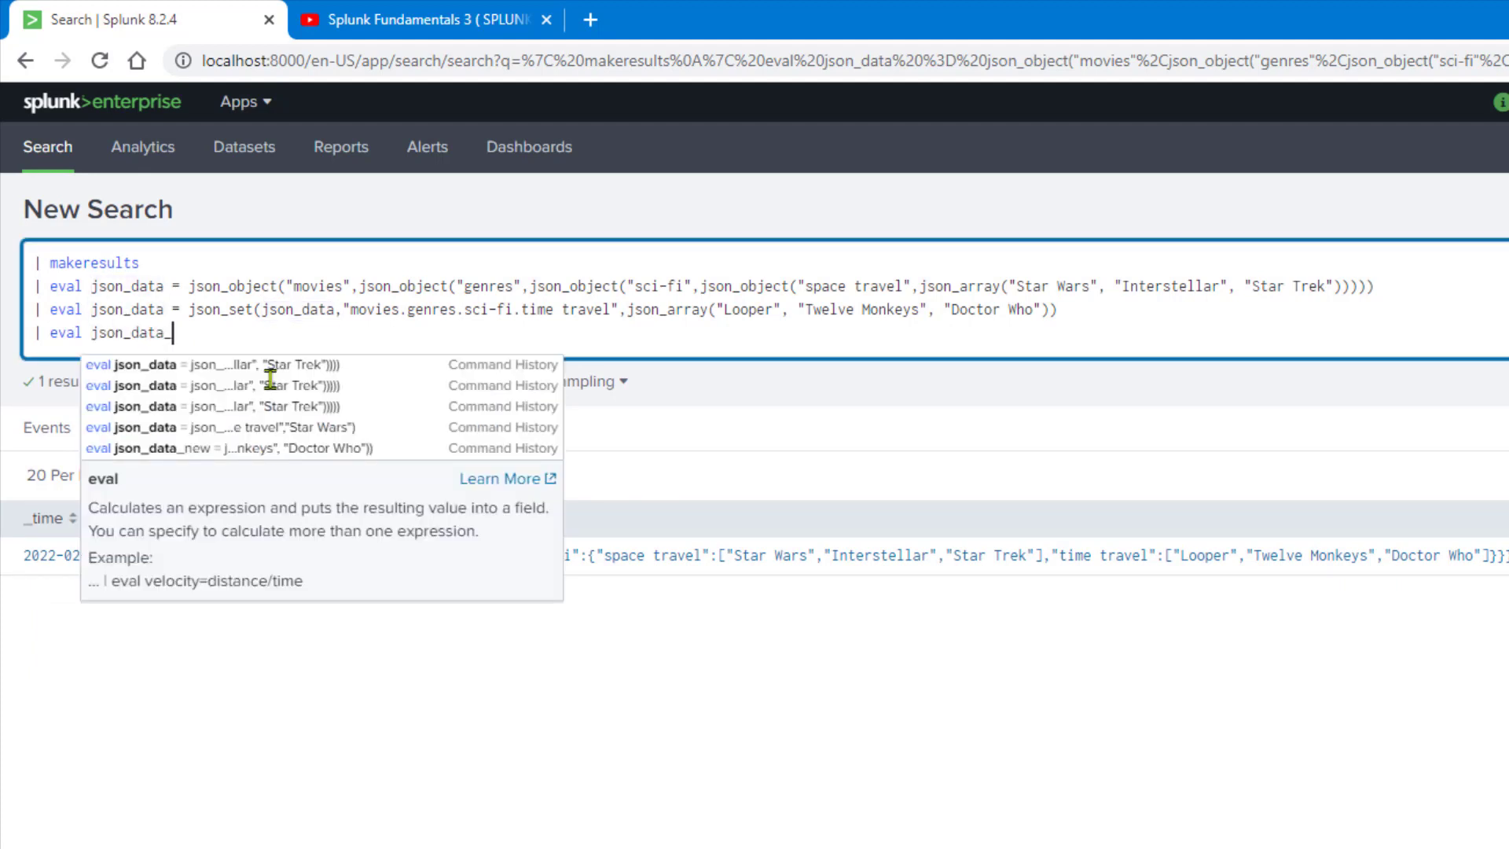
{"action": "type", "text": "new ="}
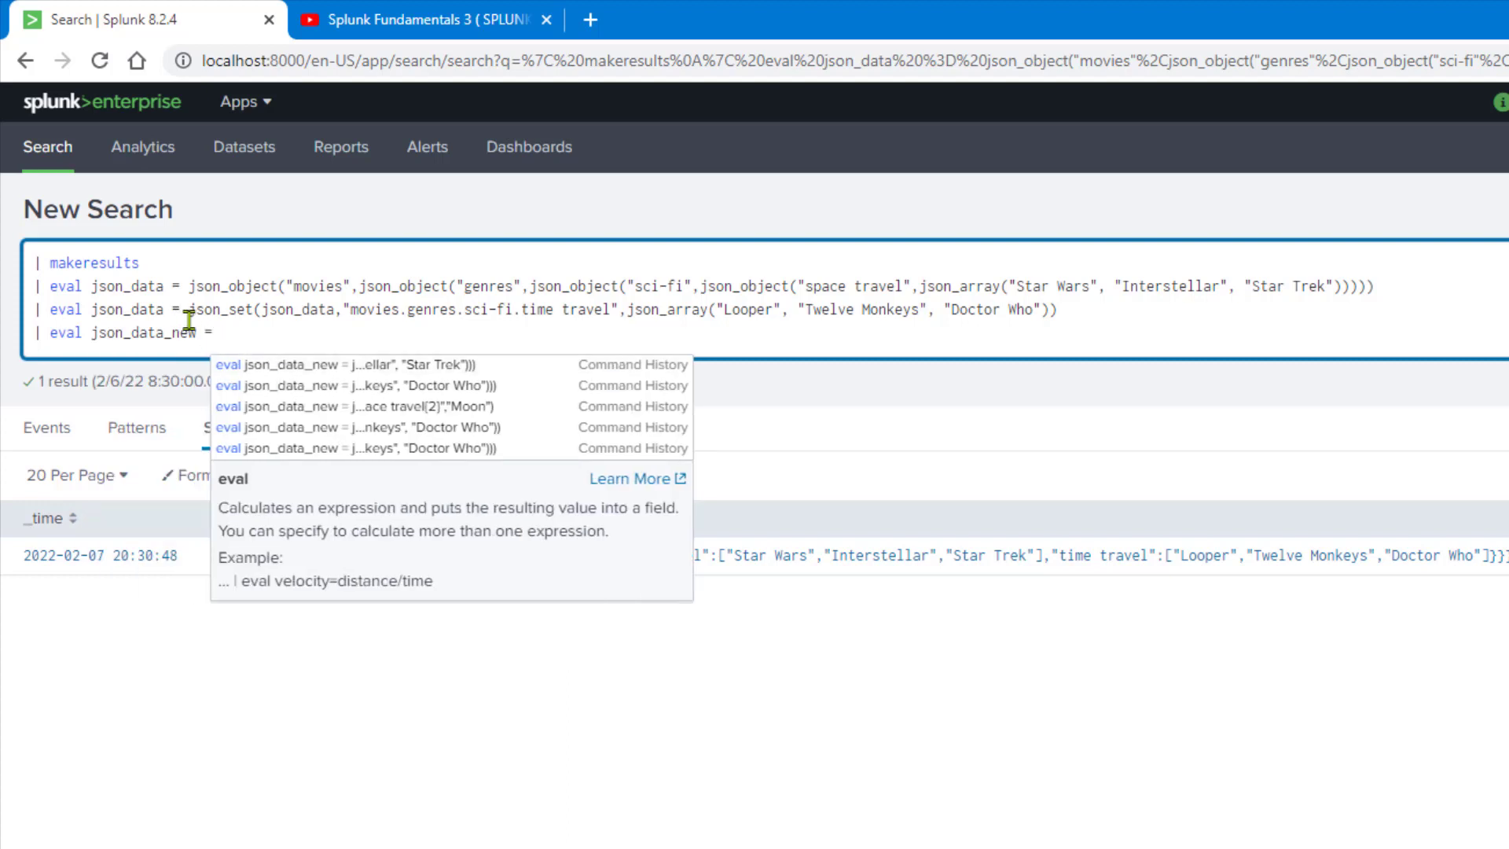
Copy the whole json_set expression from the third line into the json_data_new assignment.
{"action": "left_click_drag", "start_coordinate": [188, 315], "coordinate": [1151, 311]}
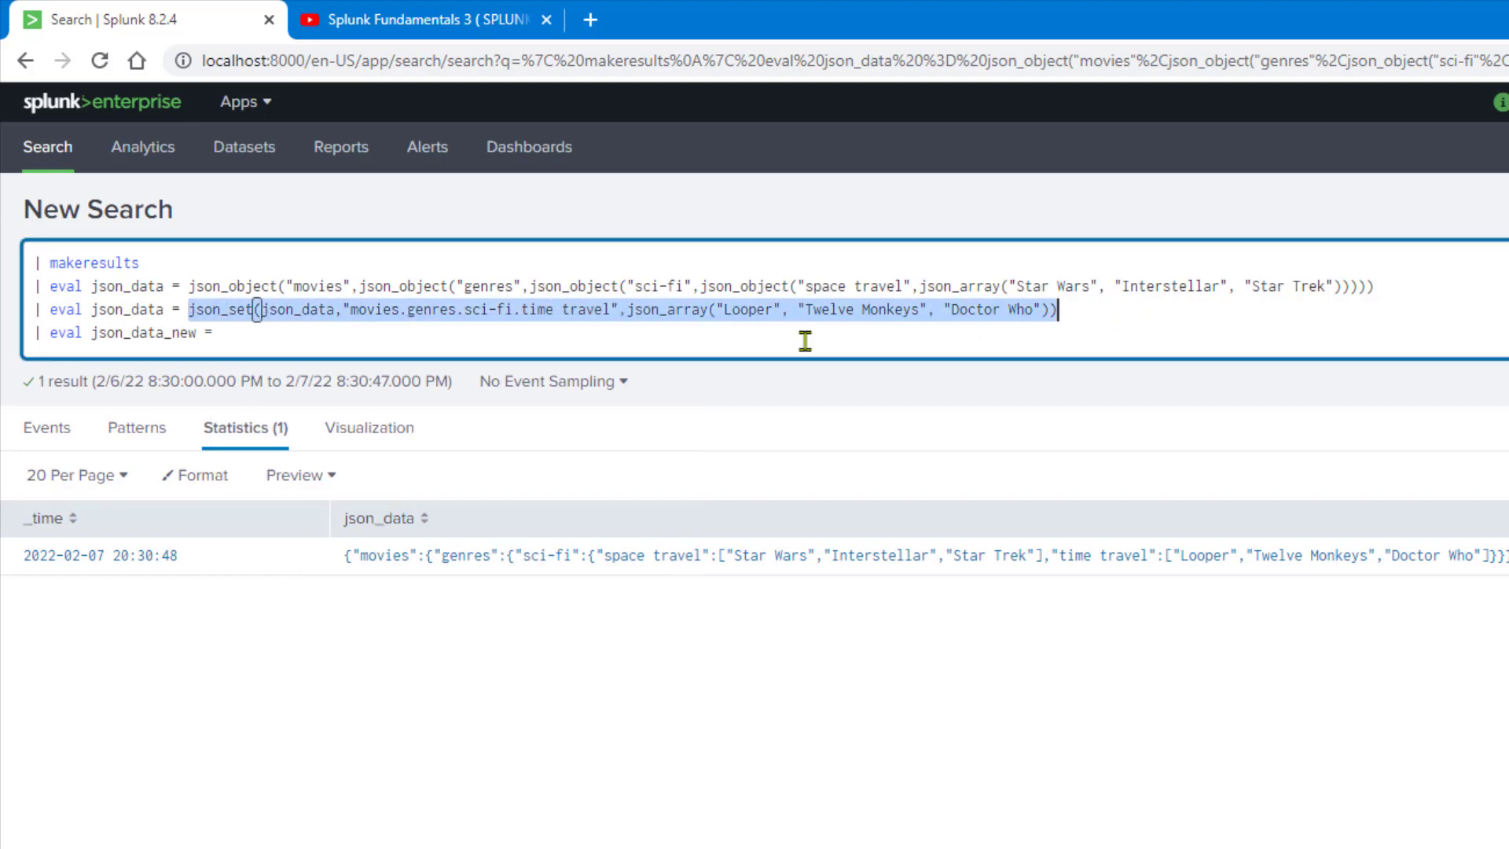
{"action": "left_click", "coordinate": [485, 348]}
{"action": "key", "text": "ctrl+v"}
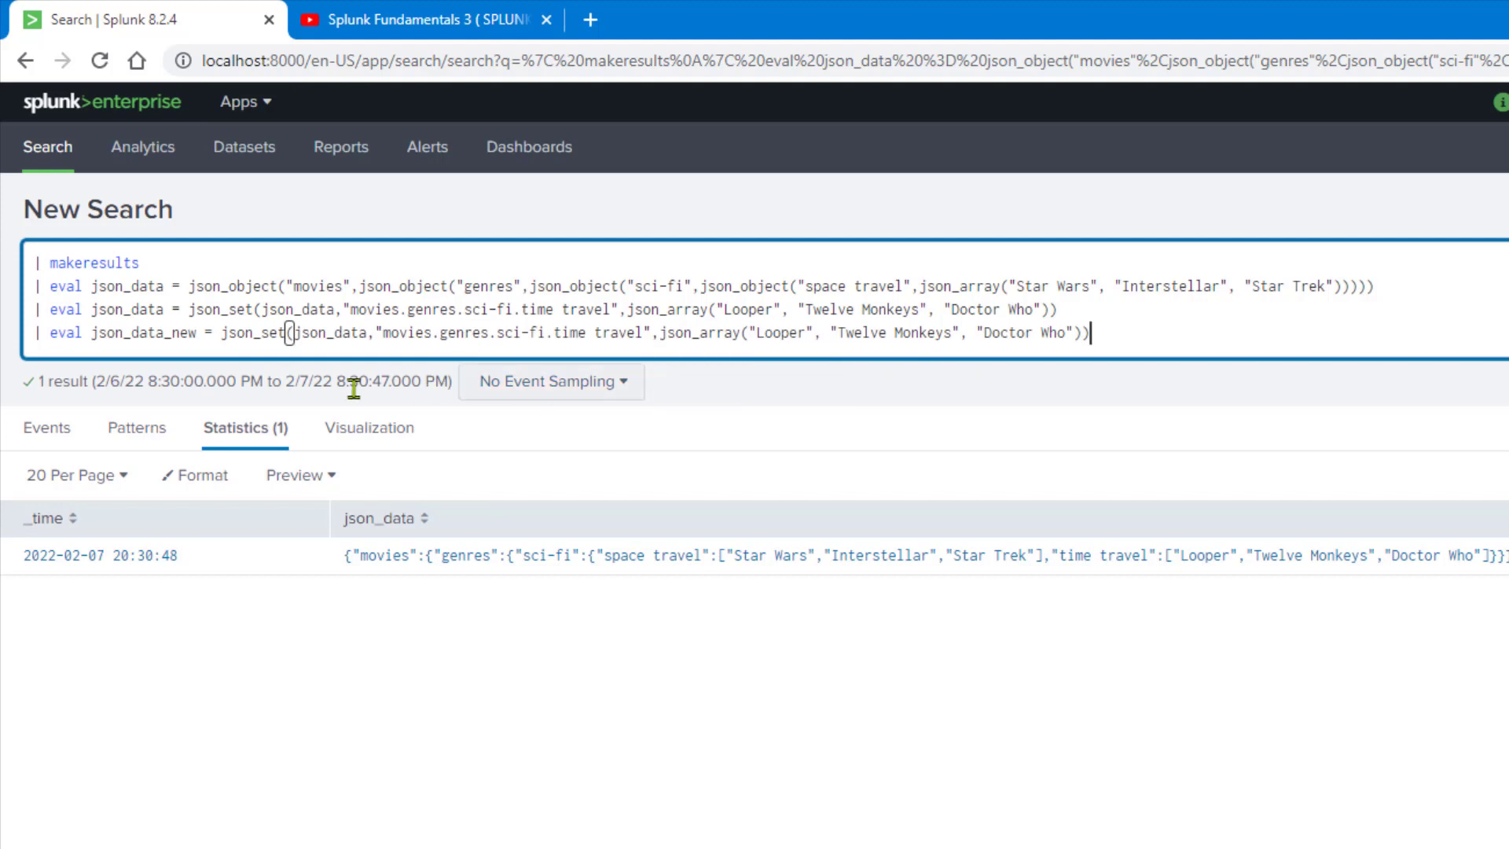
Replace time travel with space travel from the json_data result in the fourth line's json_set path.
{"action": "double_click", "coordinate": [323, 332]}
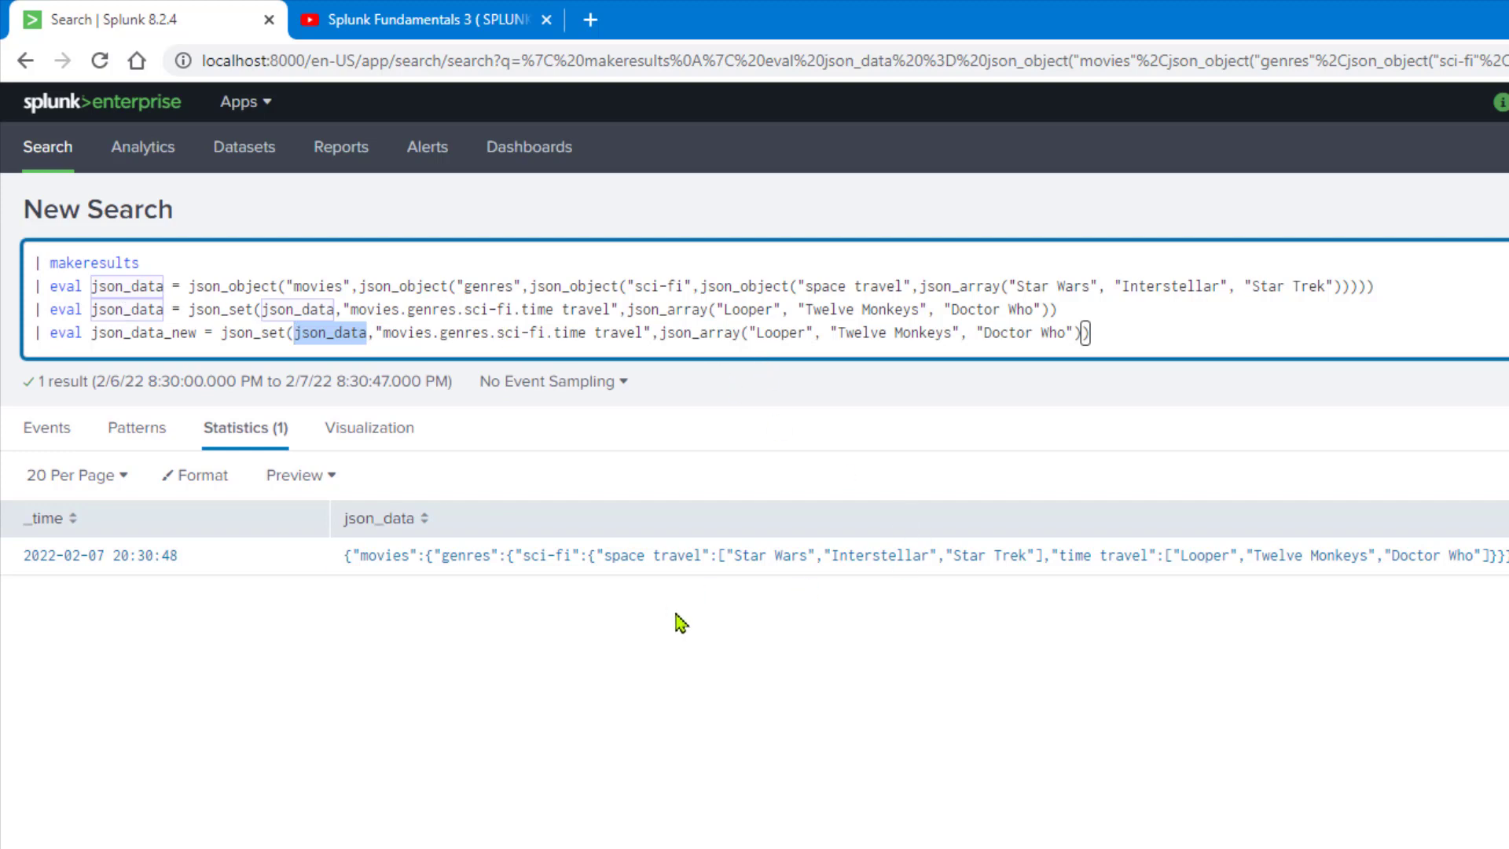
{"action": "left_click_drag", "start_coordinate": [606, 559], "coordinate": [701, 566]}
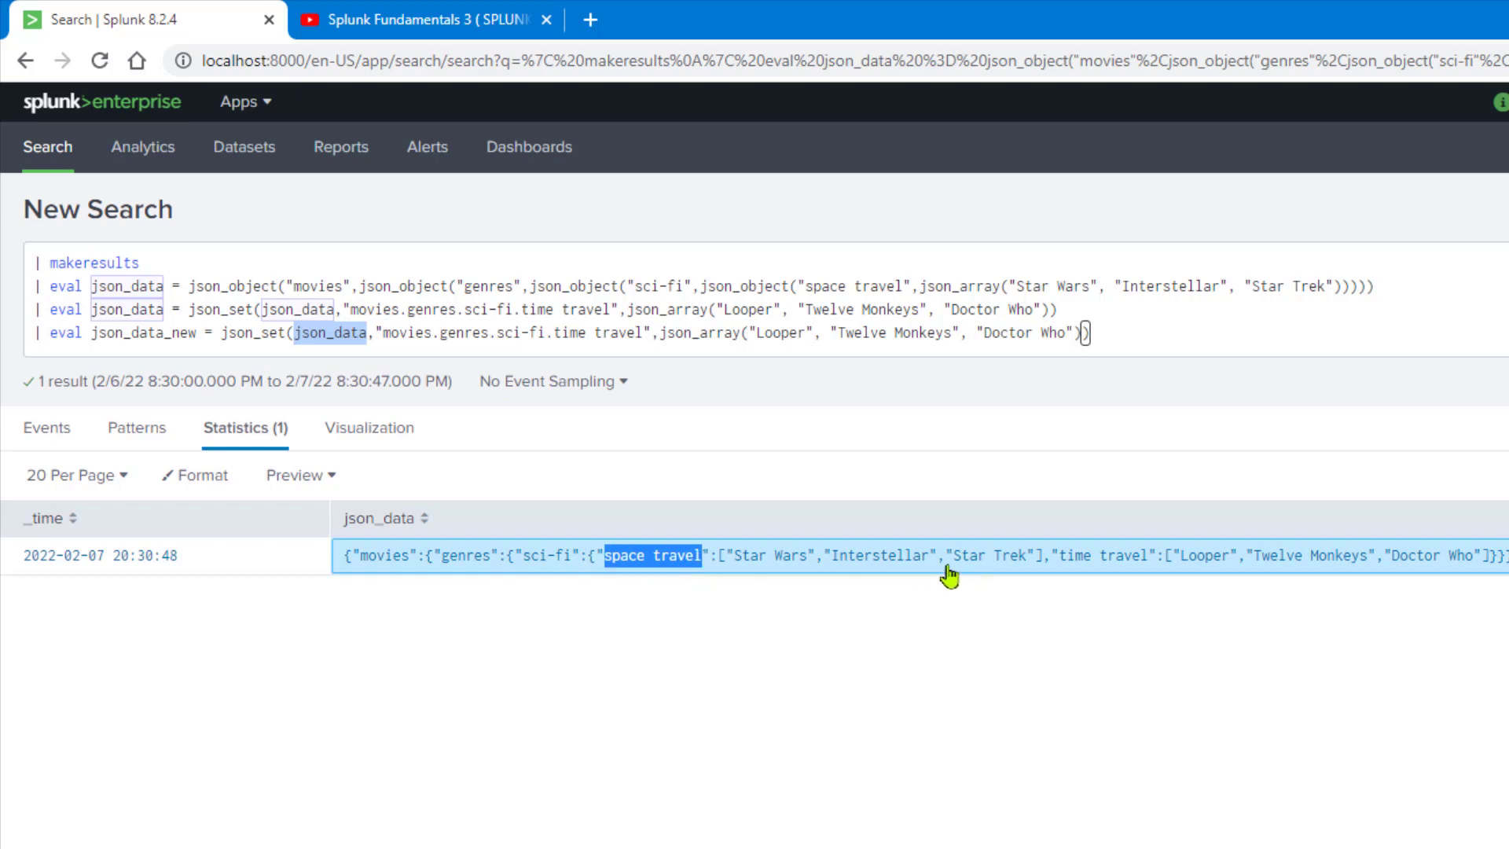
{"action": "left_click_drag", "start_coordinate": [953, 566], "coordinate": [1027, 567]}
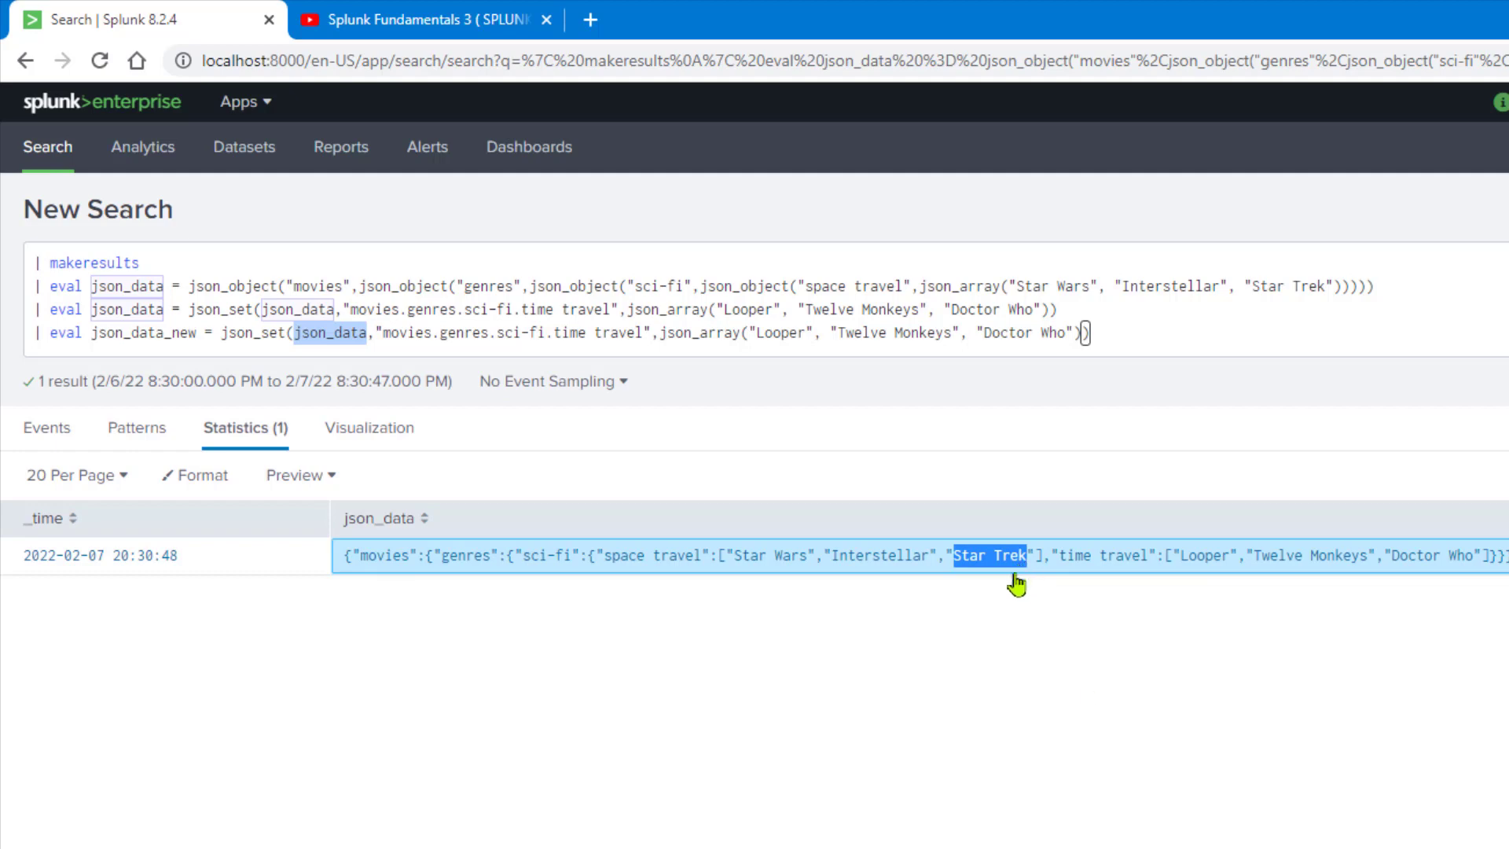
{"action": "left_click", "coordinate": [740, 559]}
{"action": "left_click", "coordinate": [585, 740]}
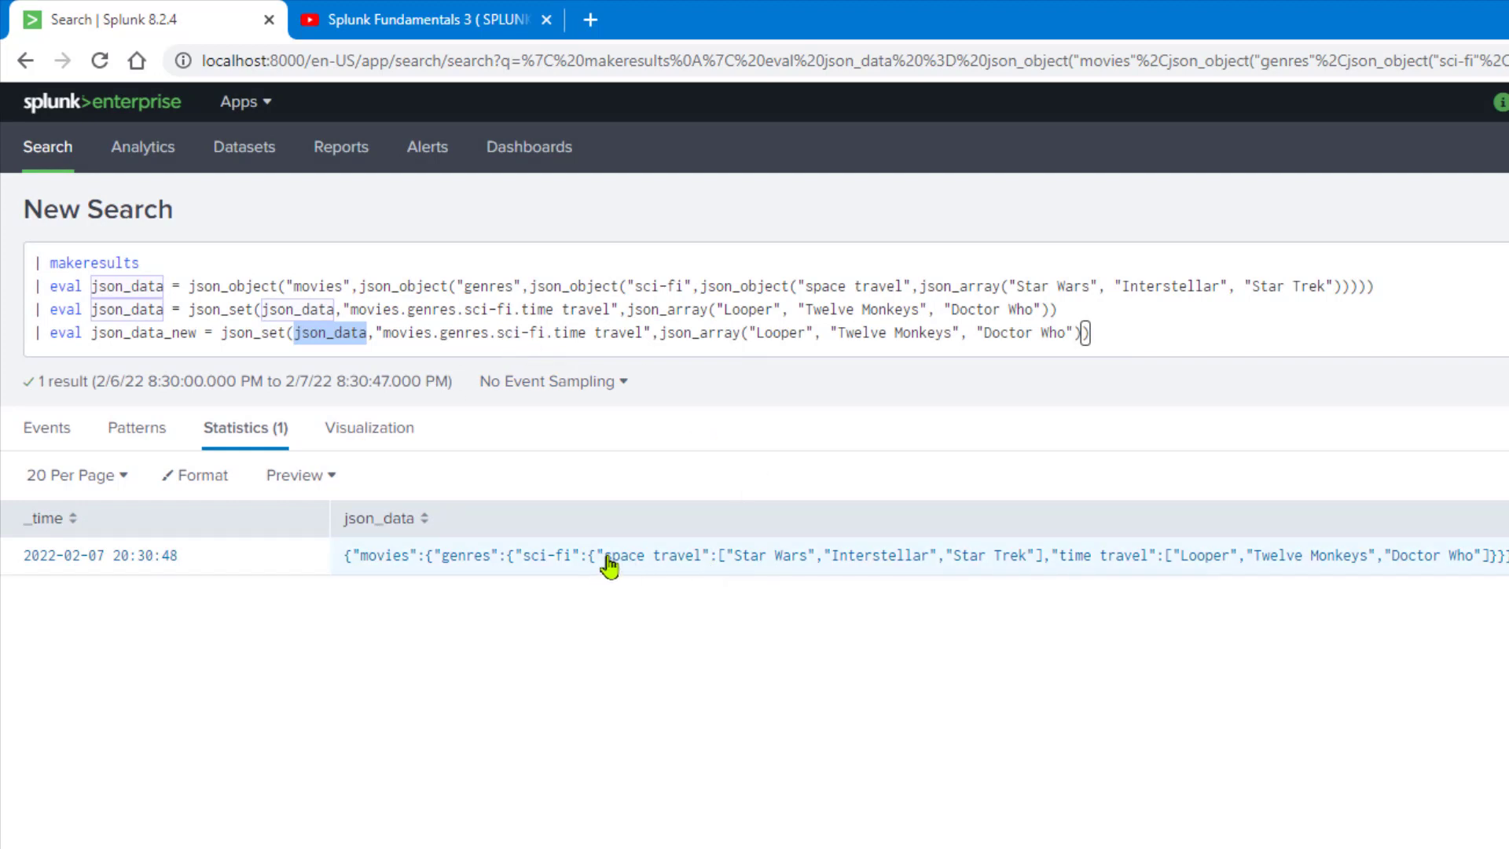
{"action": "left_click_drag", "start_coordinate": [608, 567], "coordinate": [705, 571]}
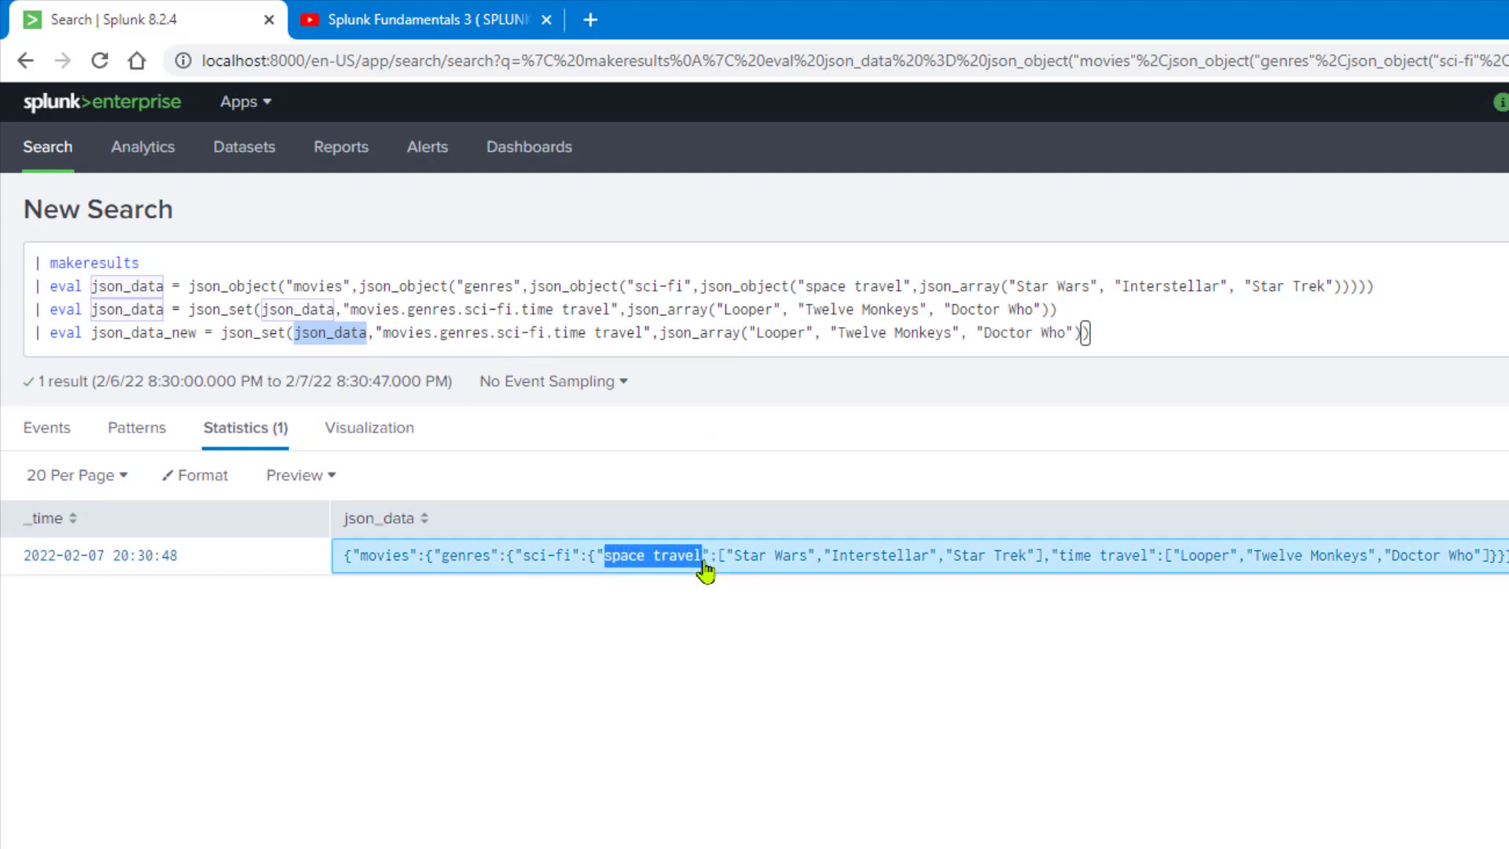
{"action": "left_click_drag", "start_coordinate": [554, 334], "coordinate": [646, 338]}
{"action": "key", "text": "ctrl+v"}
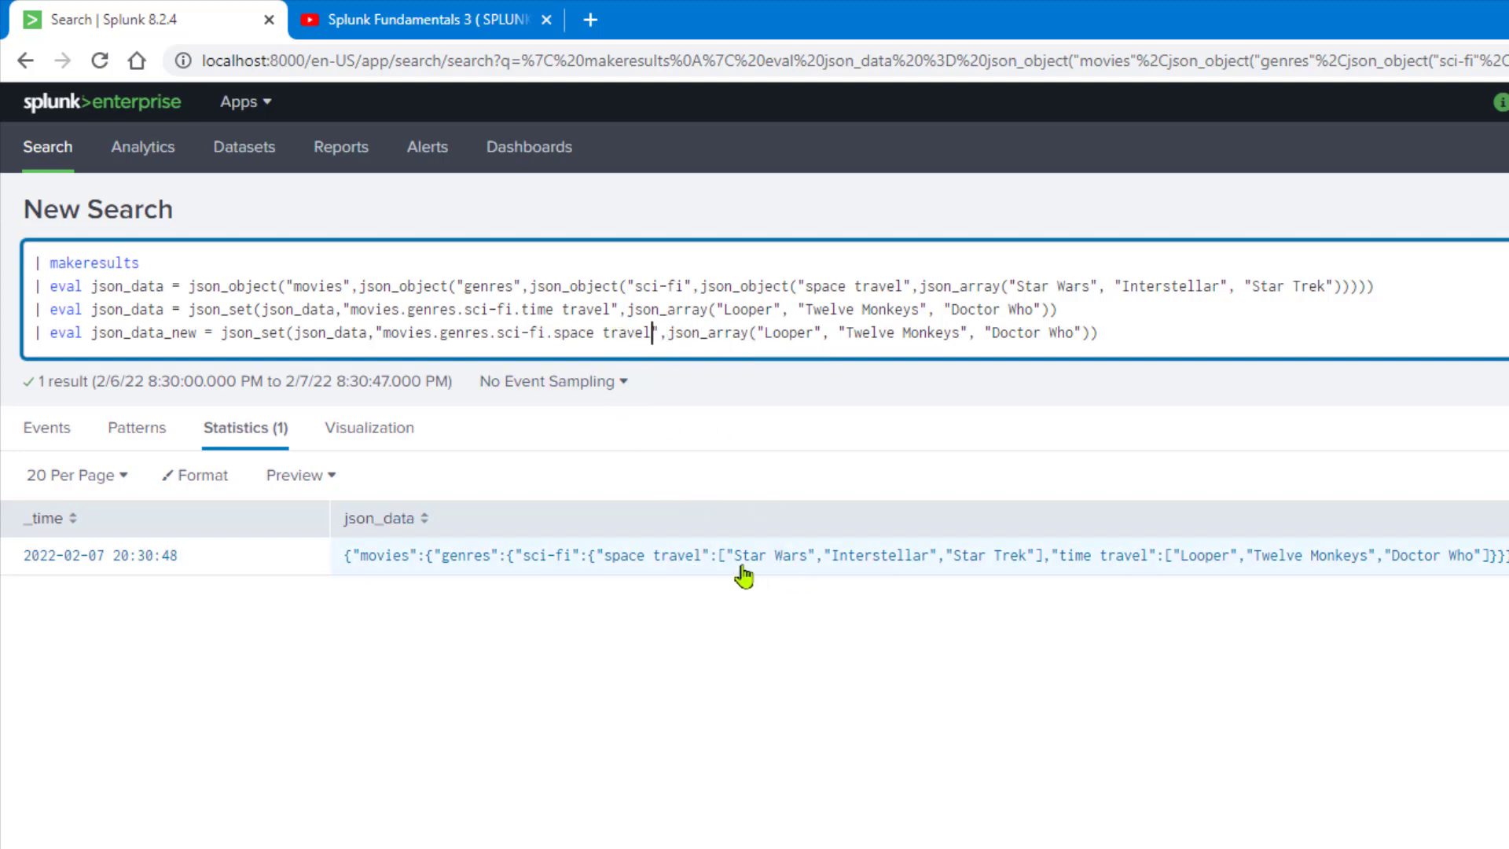
{"action": "left_click_drag", "start_coordinate": [721, 564], "coordinate": [1044, 569]}
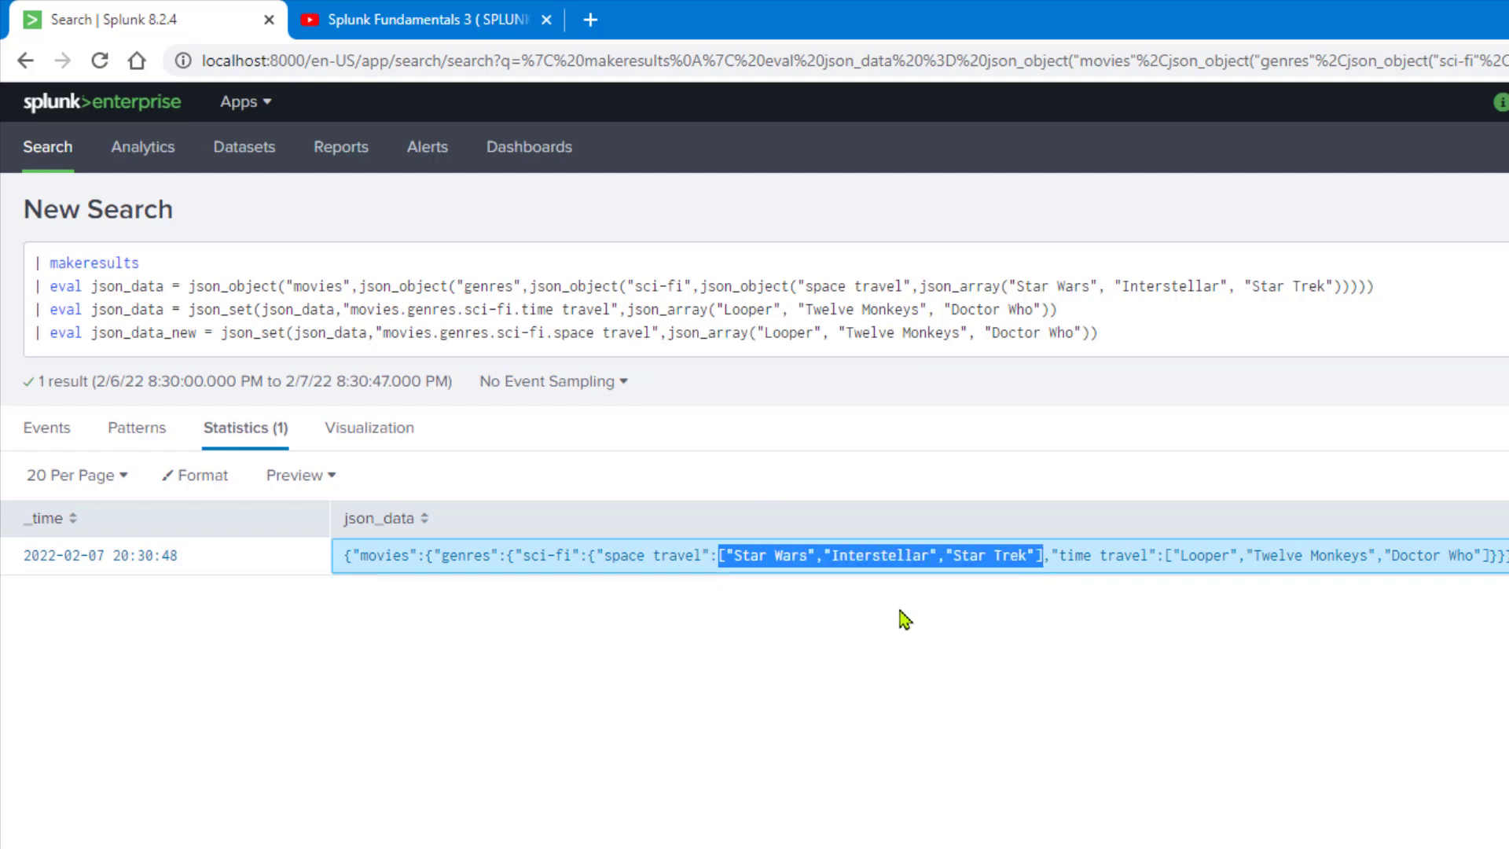
{"action": "left_click", "coordinate": [992, 581]}
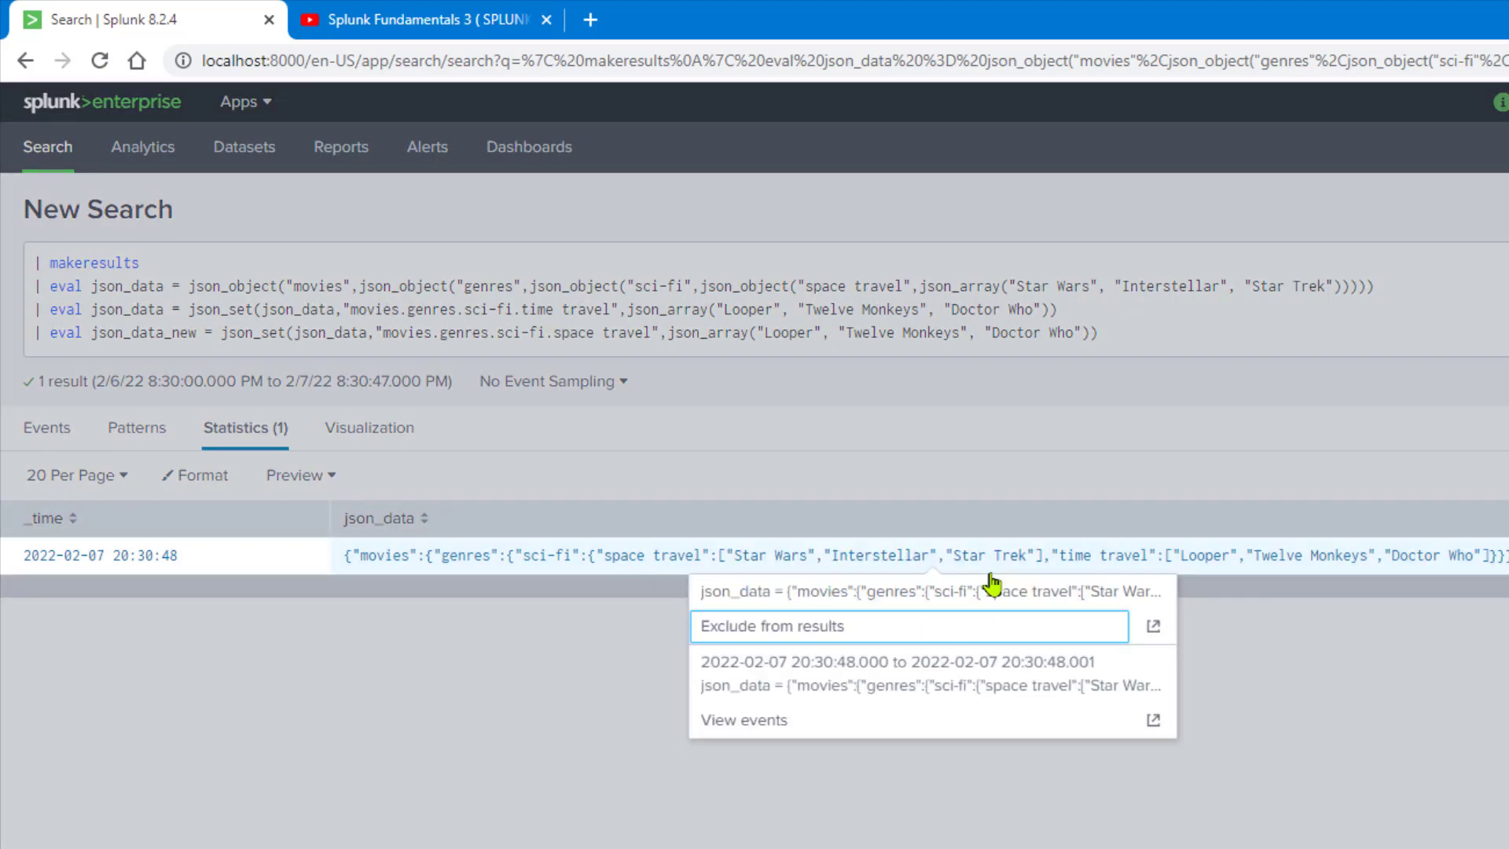
{"action": "left_click", "coordinate": [1021, 813]}
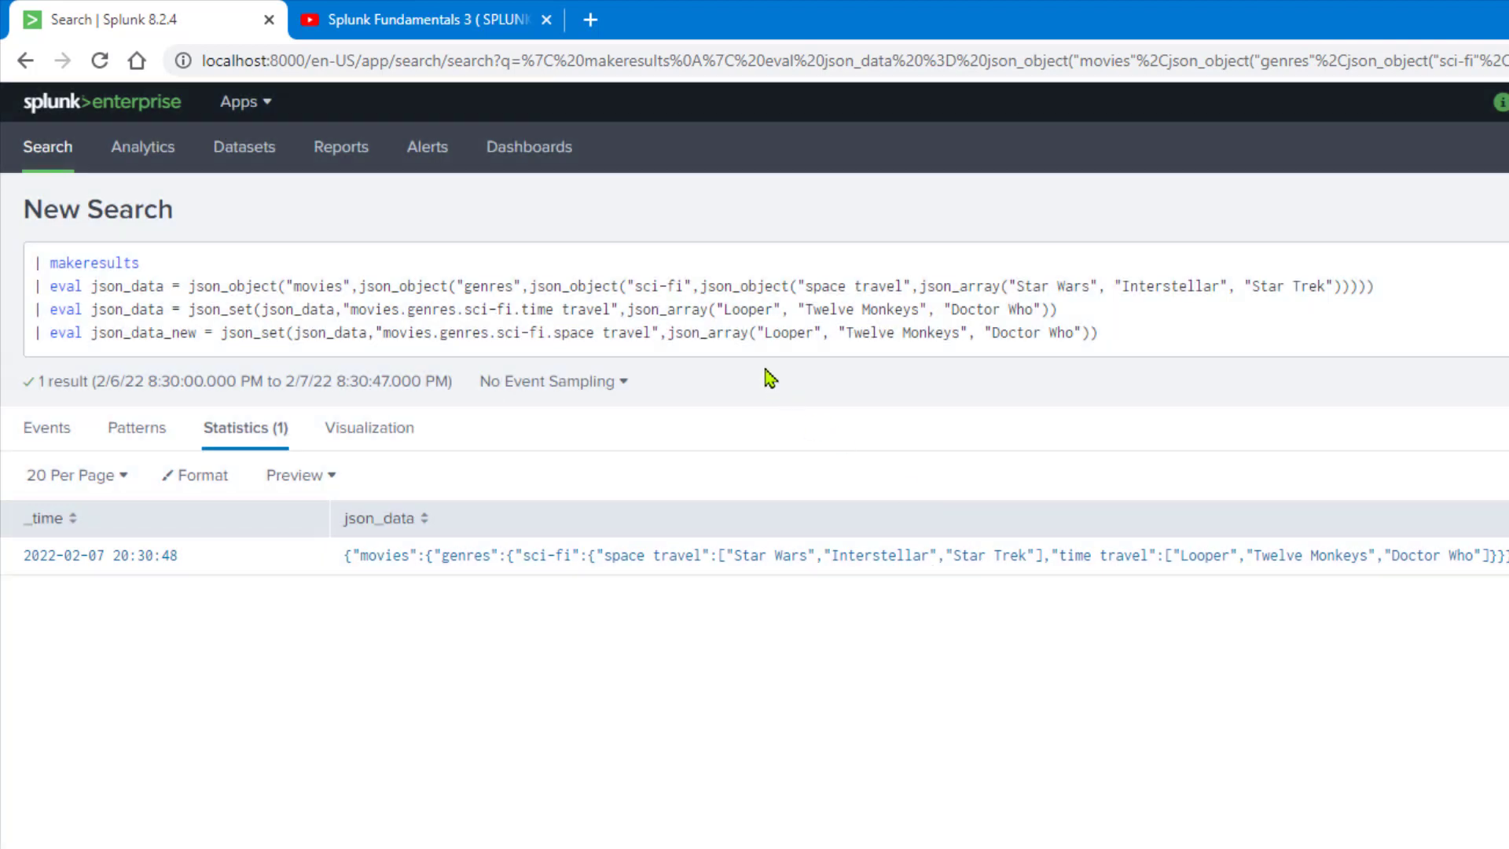
{"action": "left_click", "coordinate": [655, 334]}
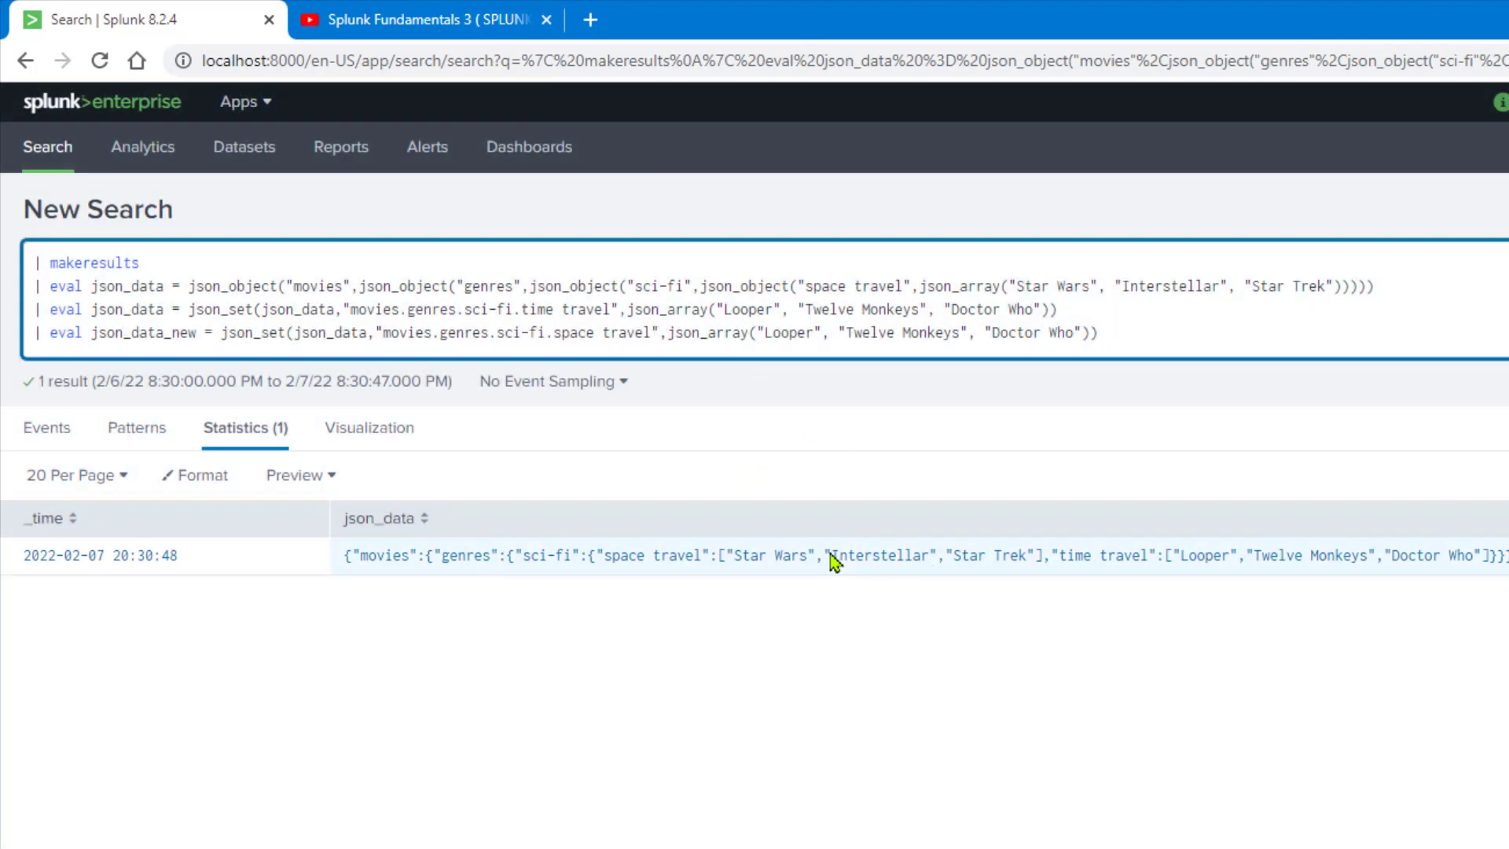
{"action": "type", "text": "(2"}
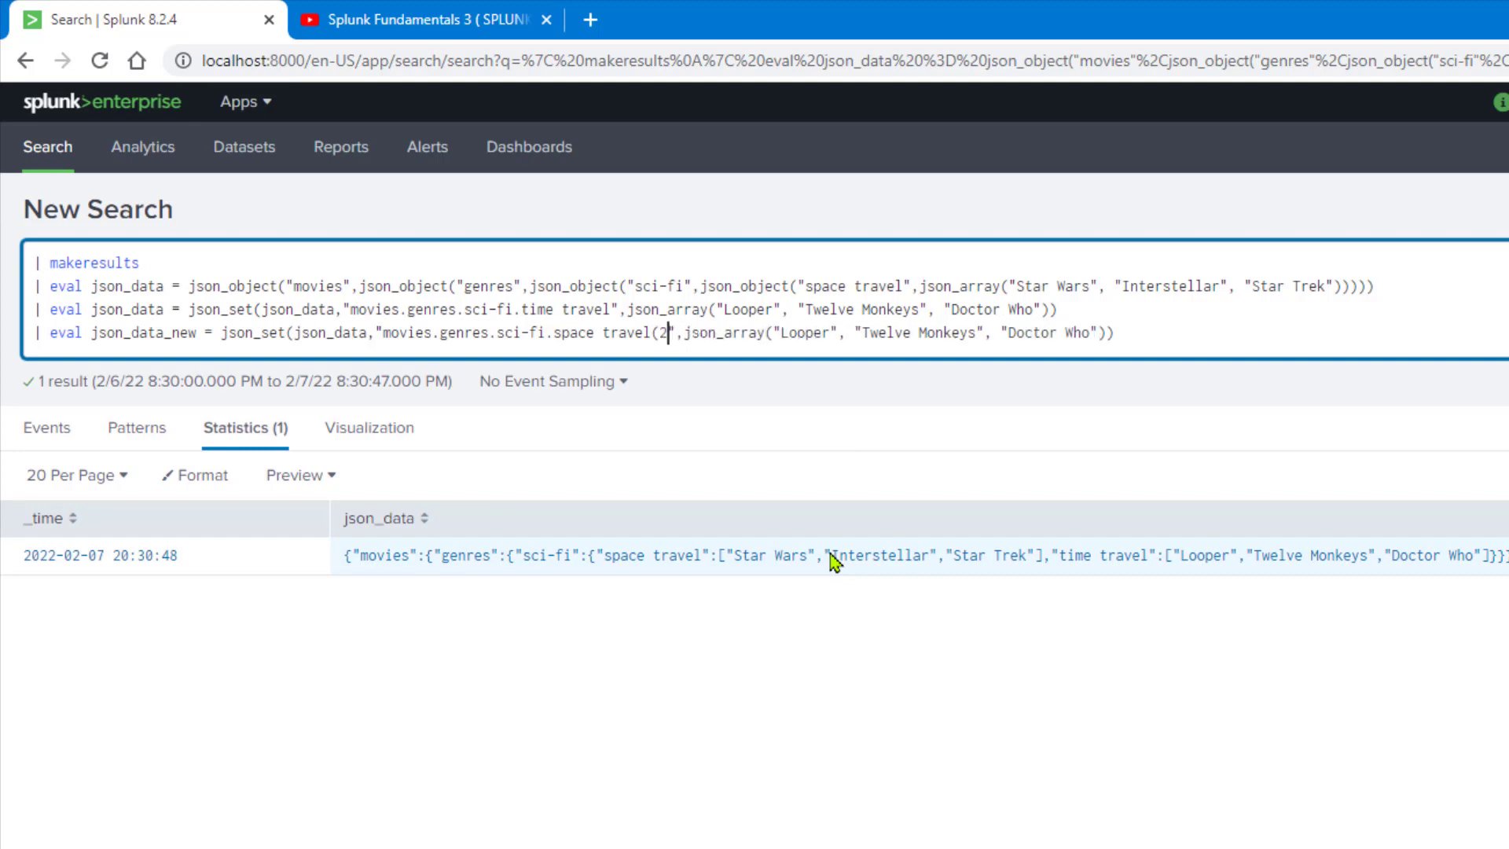
{"action": "type", "text": ")"}
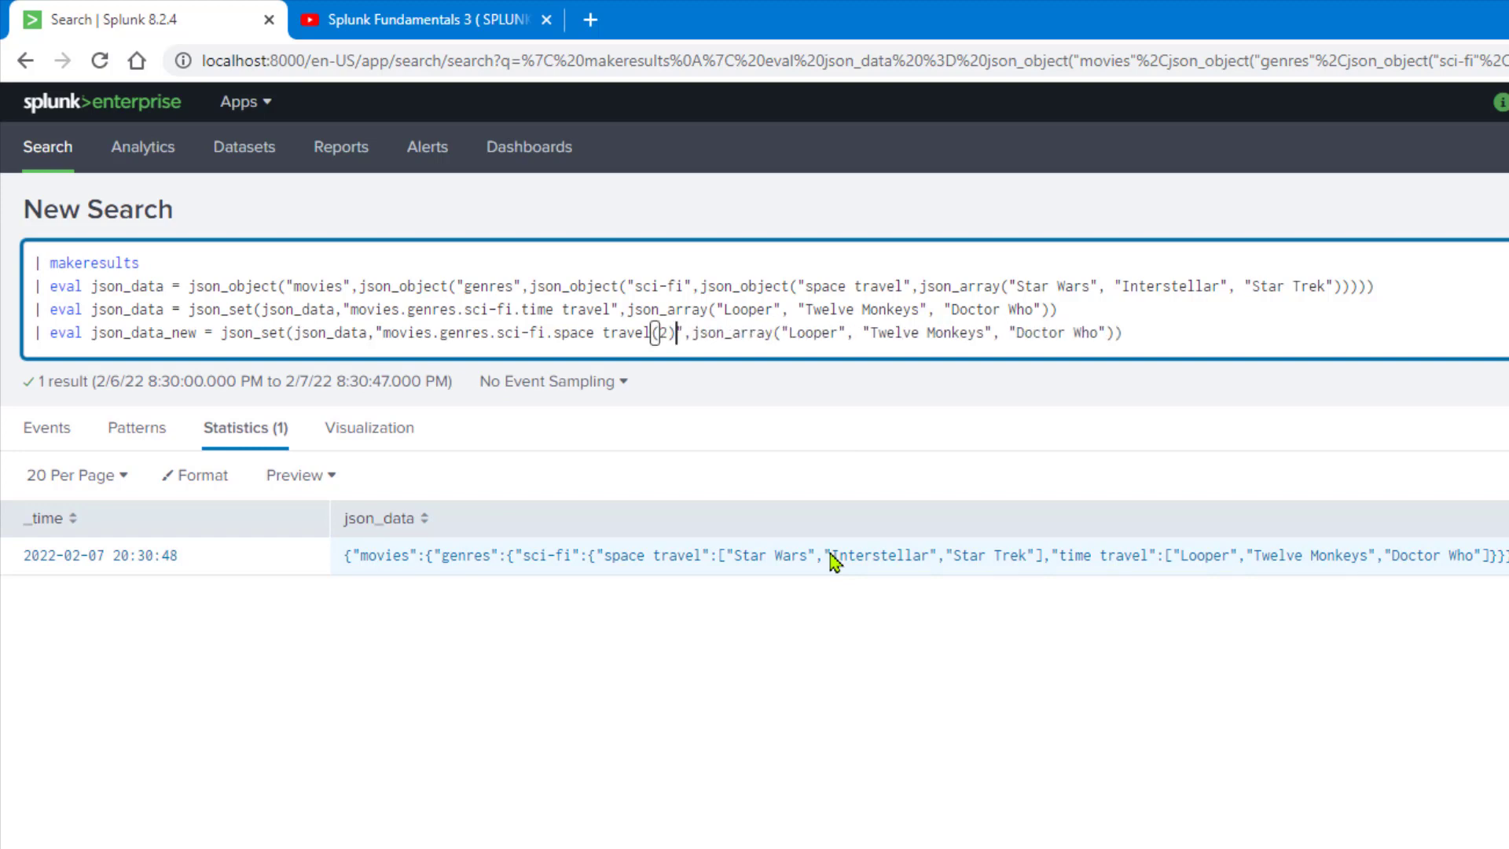
{"action": "key", "text": "BackSpace"}
{"action": "key", "text": "BackSpace"}
{"action": "key", "text": "BackSpace"}
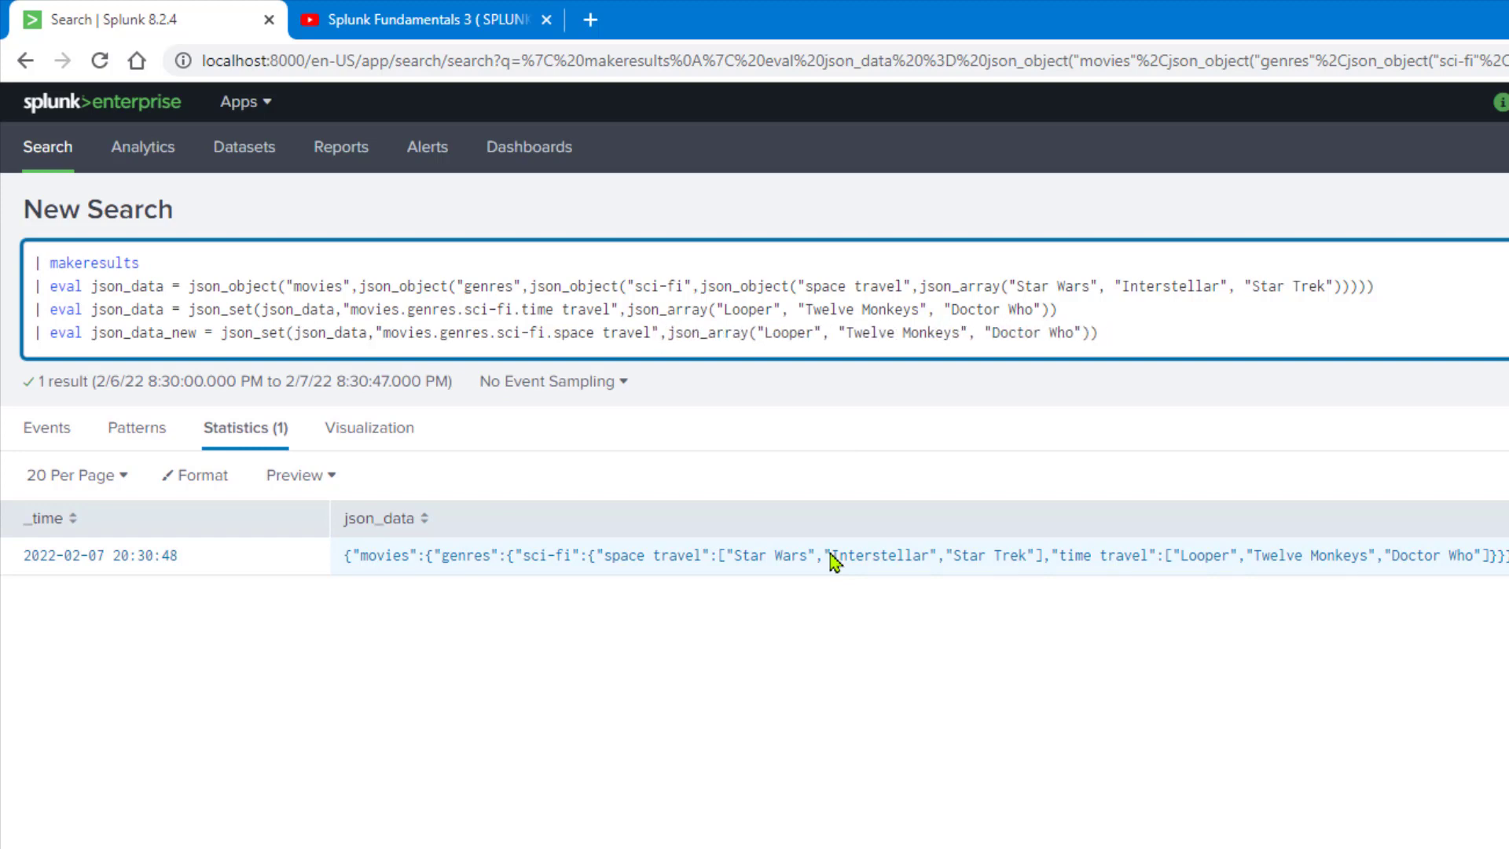
Append the array index {2} to space travel in the fourth line's json_set path.
{"action": "type", "text": "("}
{"action": "type", "text": "2}"}
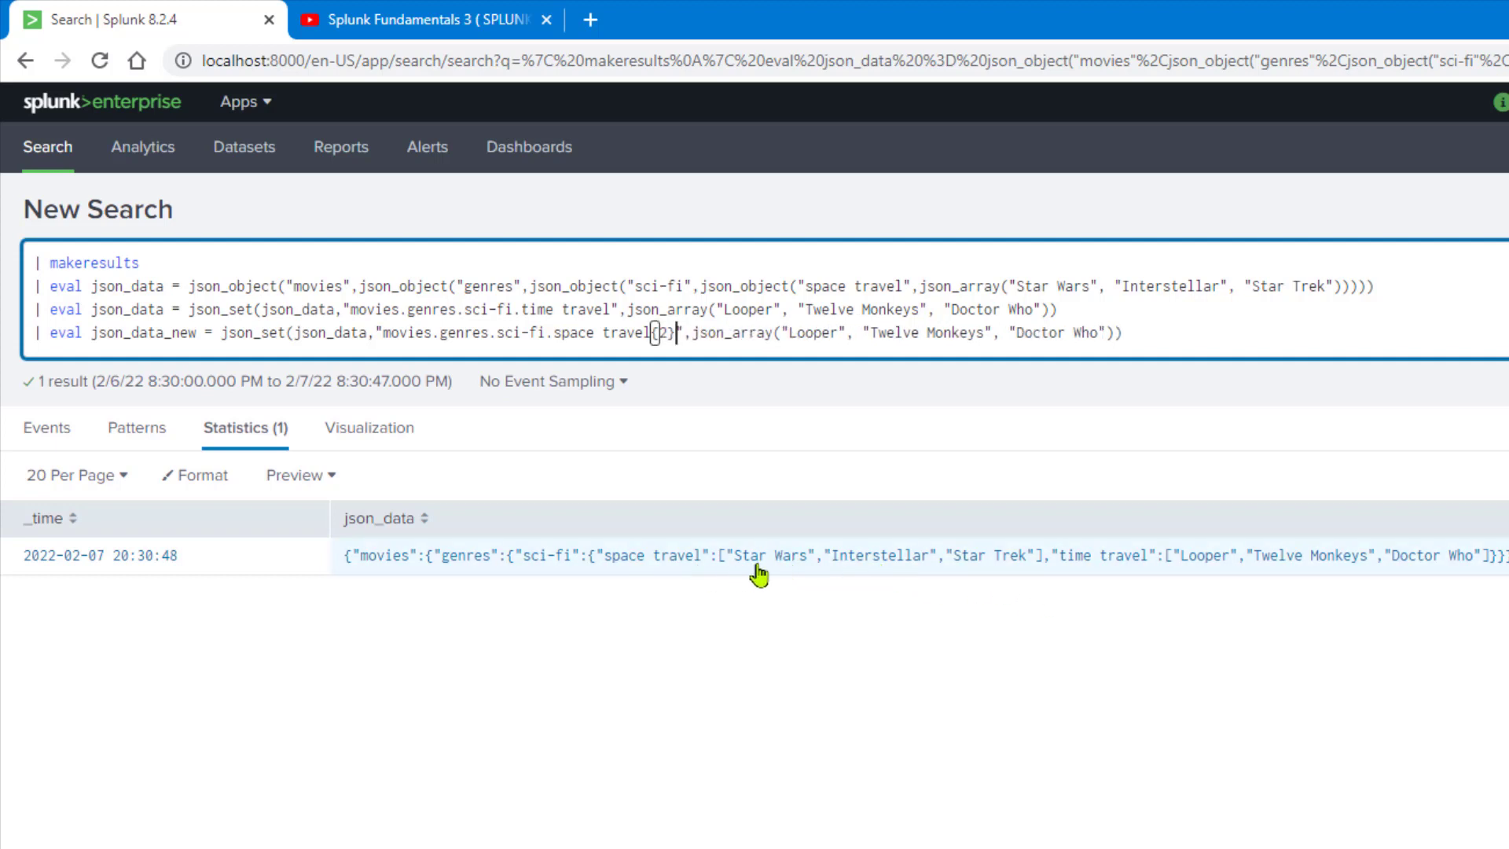
Replace the json_array value in the fourth line's json_set with "Moon" and run the search.
{"action": "left_click", "coordinate": [669, 331]}
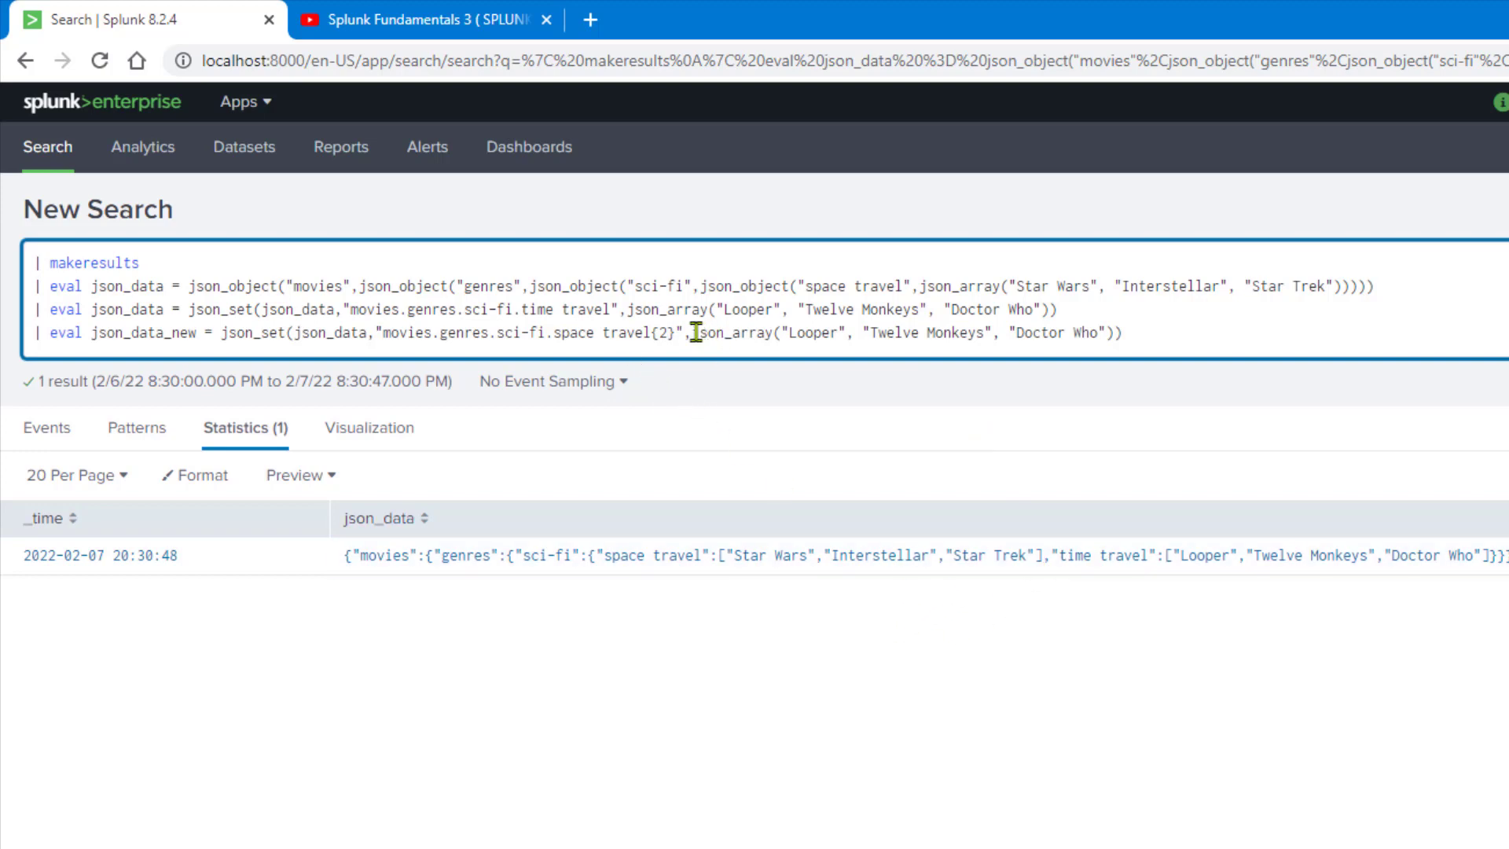
{"action": "left_click_drag", "start_coordinate": [691, 332], "coordinate": [1108, 334]}
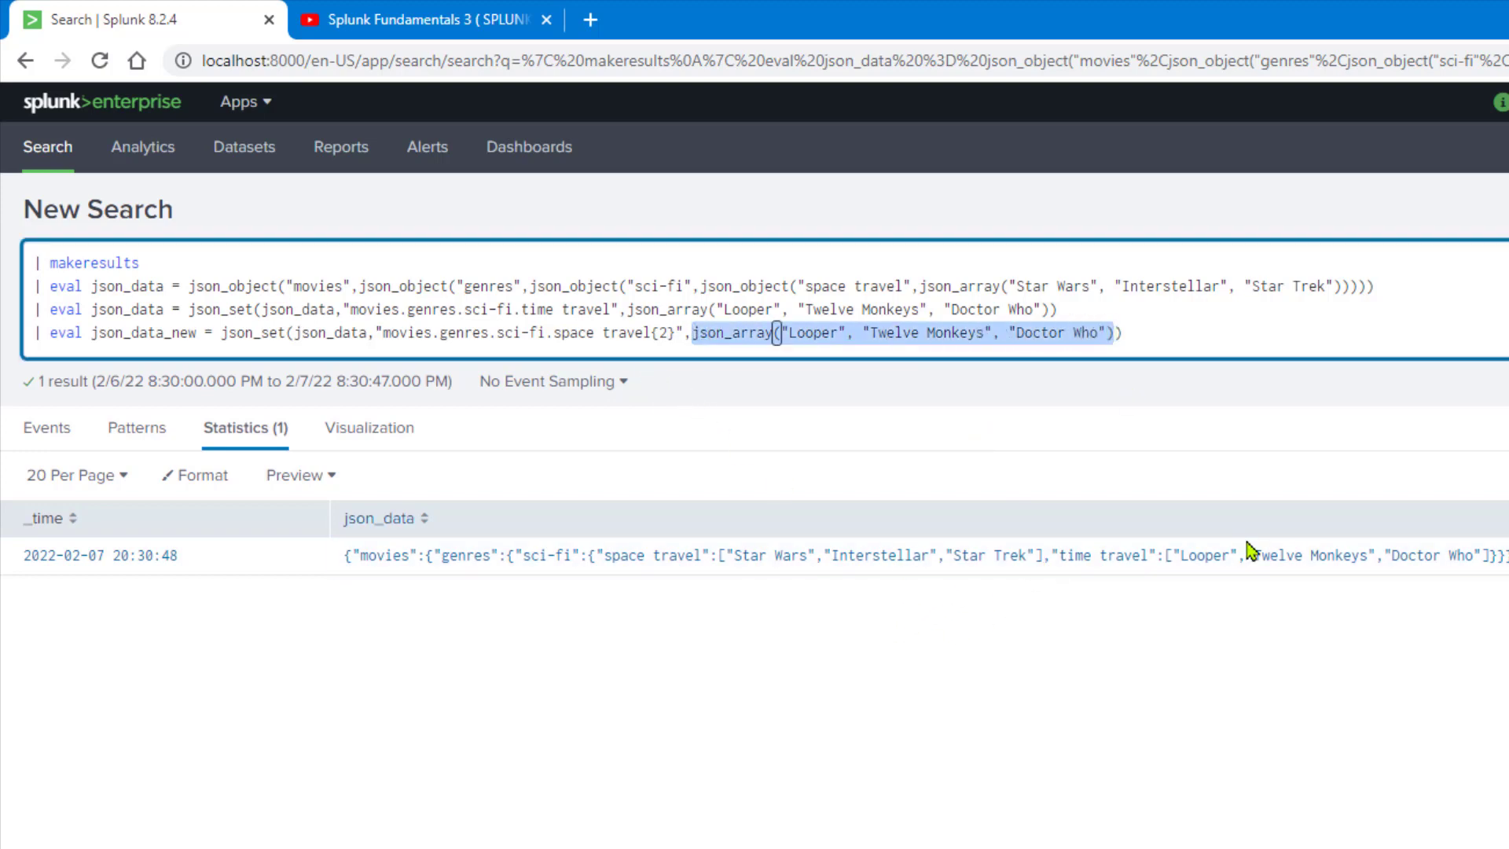
{"action": "key", "text": "BackSpace"}
{"action": "type", "text": "\""}
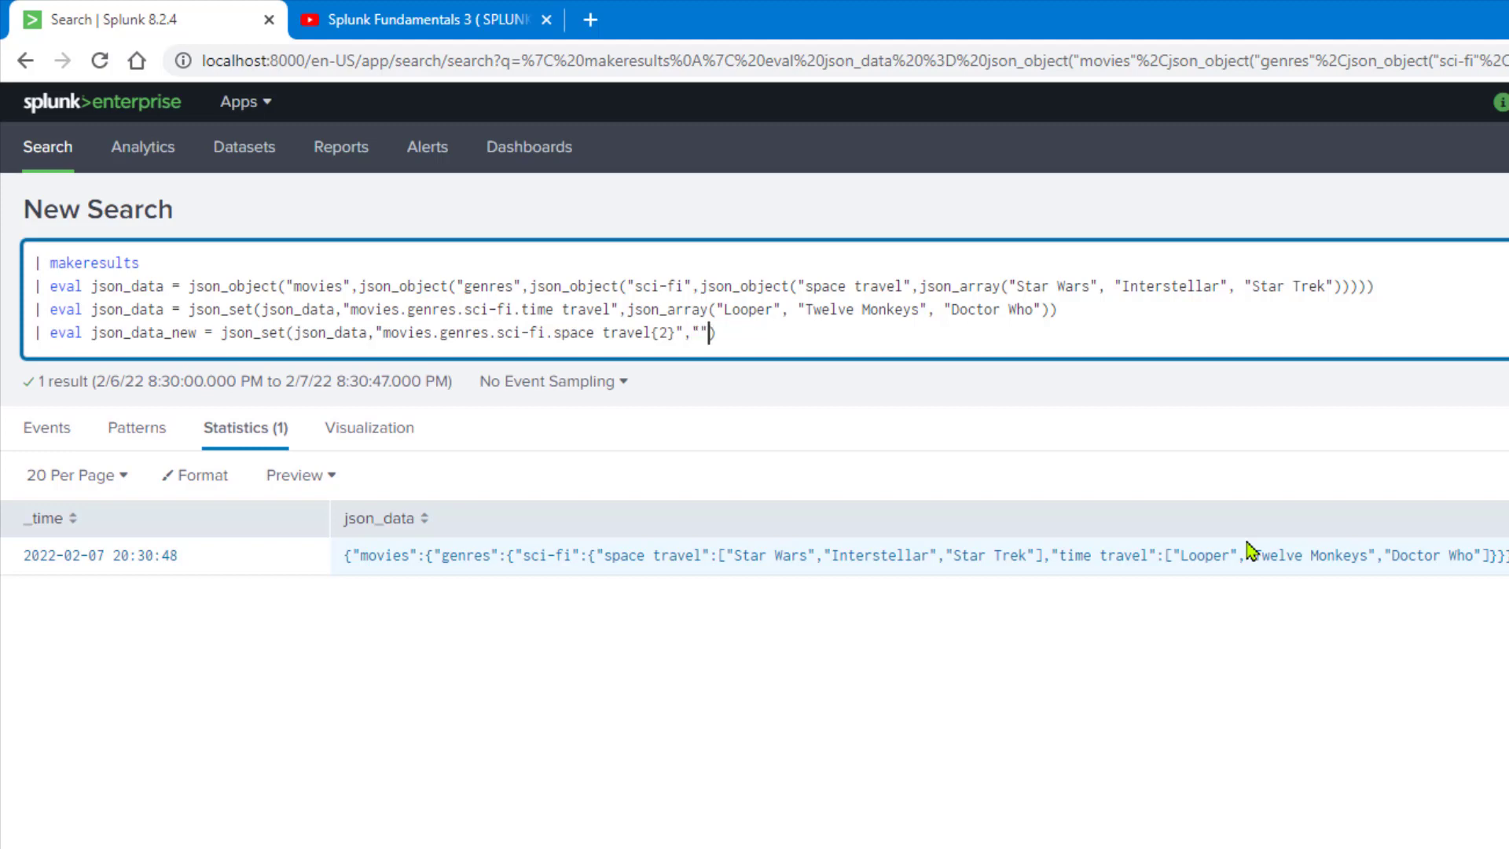
{"action": "type", "text": "Moon"}
{"action": "key", "text": "Return"}
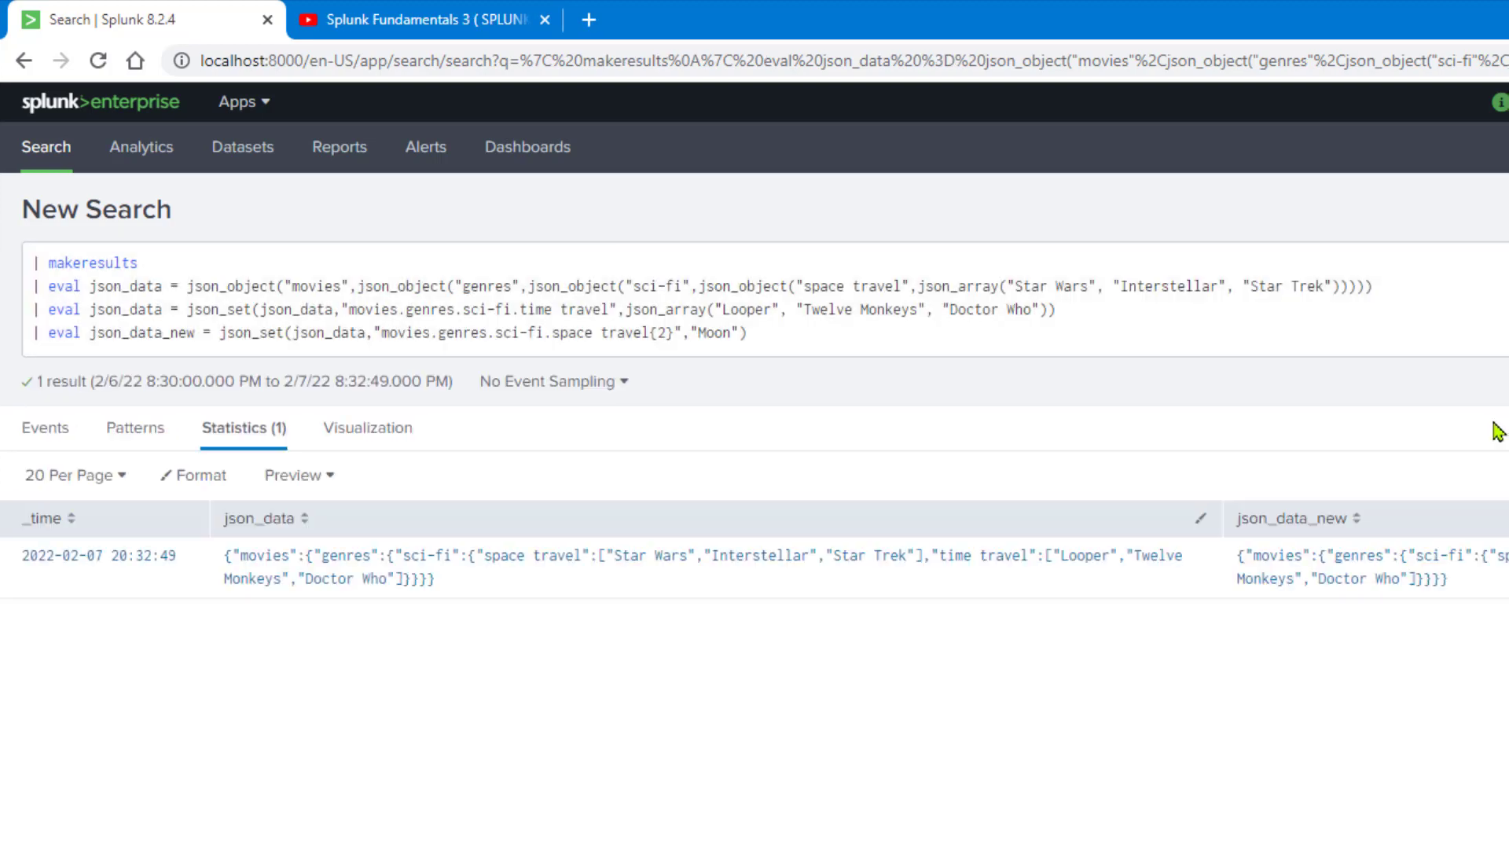
Examine the space travel array and its last element in the json_data_new result.
{"action": "left_click_drag", "start_coordinate": [781, 556], "coordinate": [877, 555]}
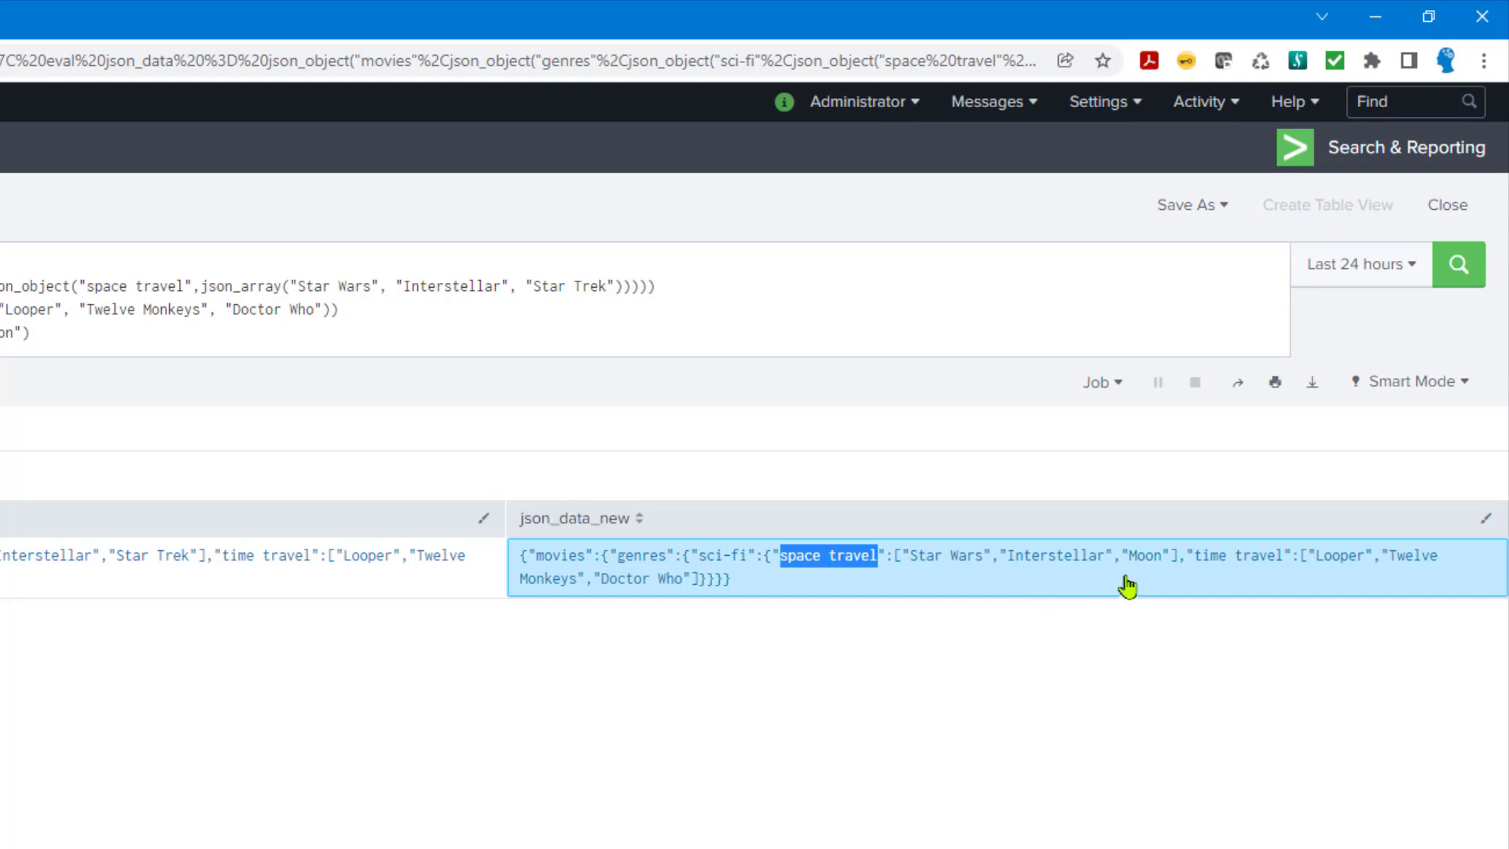
{"action": "left_click_drag", "start_coordinate": [1130, 558], "coordinate": [1163, 560]}
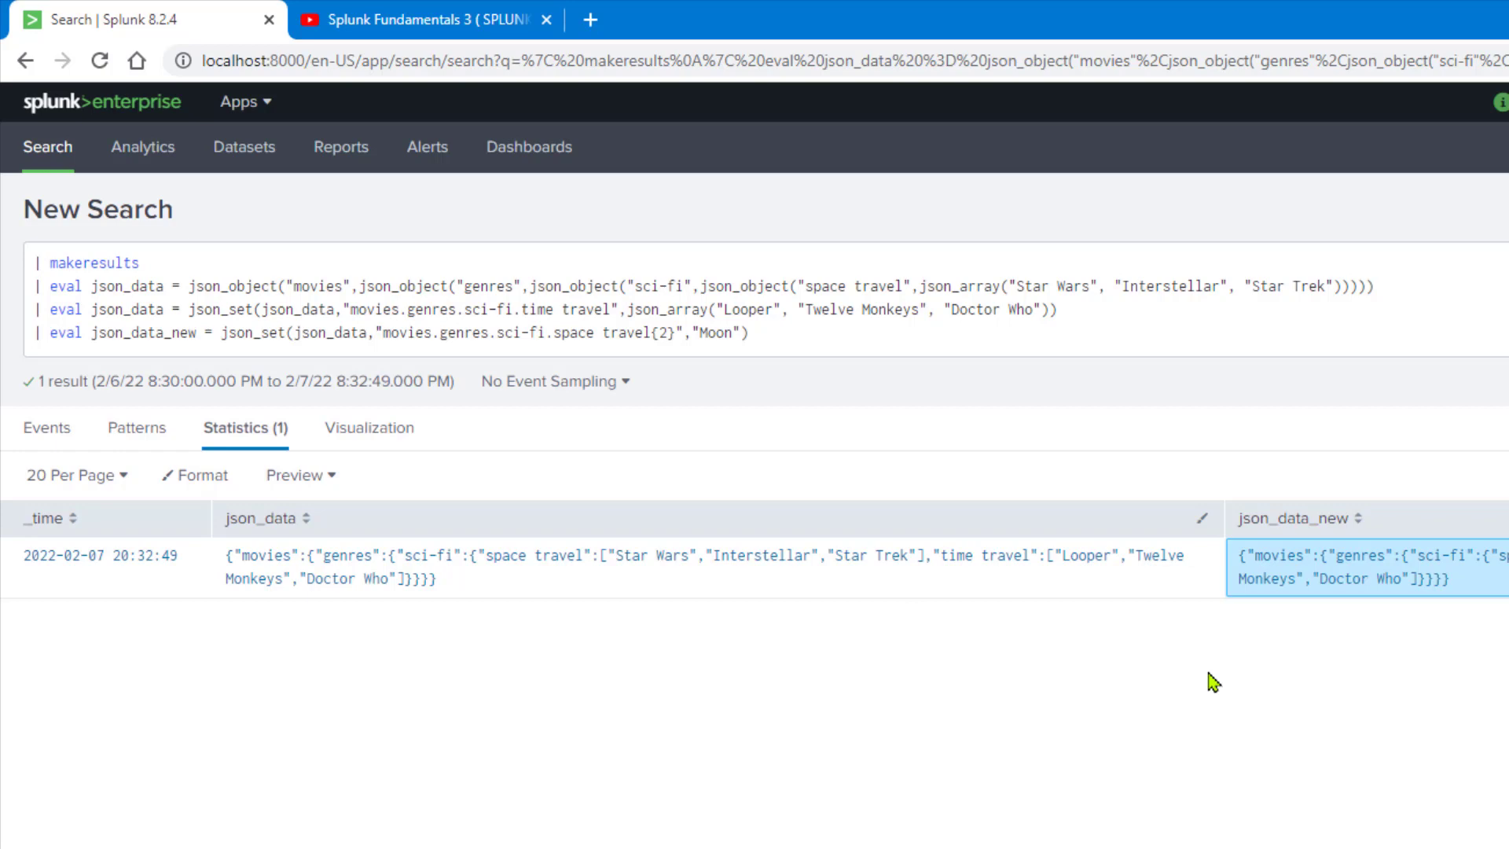
Select the json_set function name in the third line of the search.
{"action": "left_click", "coordinate": [209, 294]}
{"action": "double_click", "coordinate": [243, 312]}
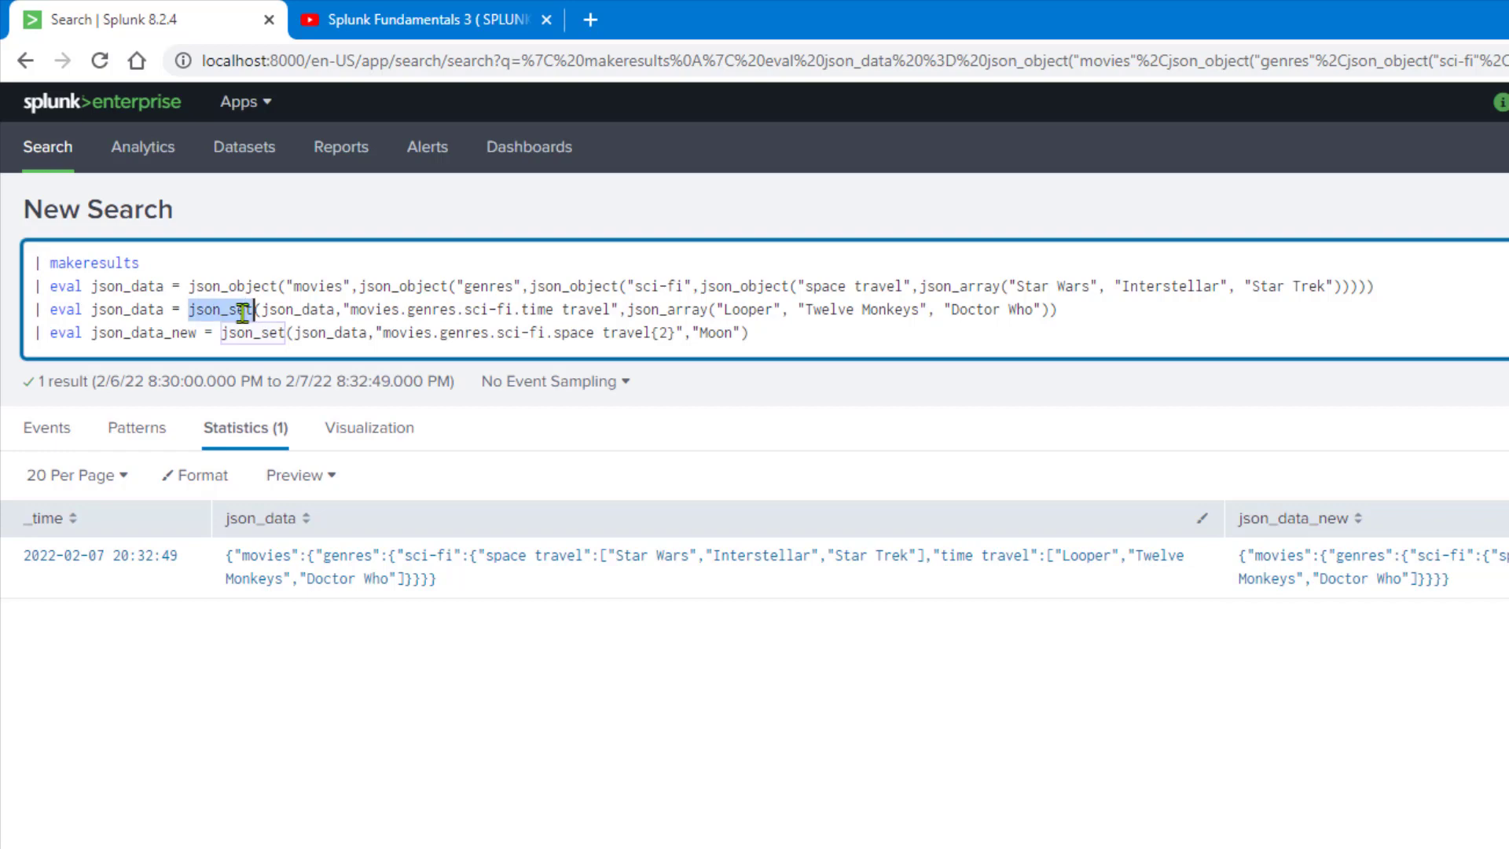